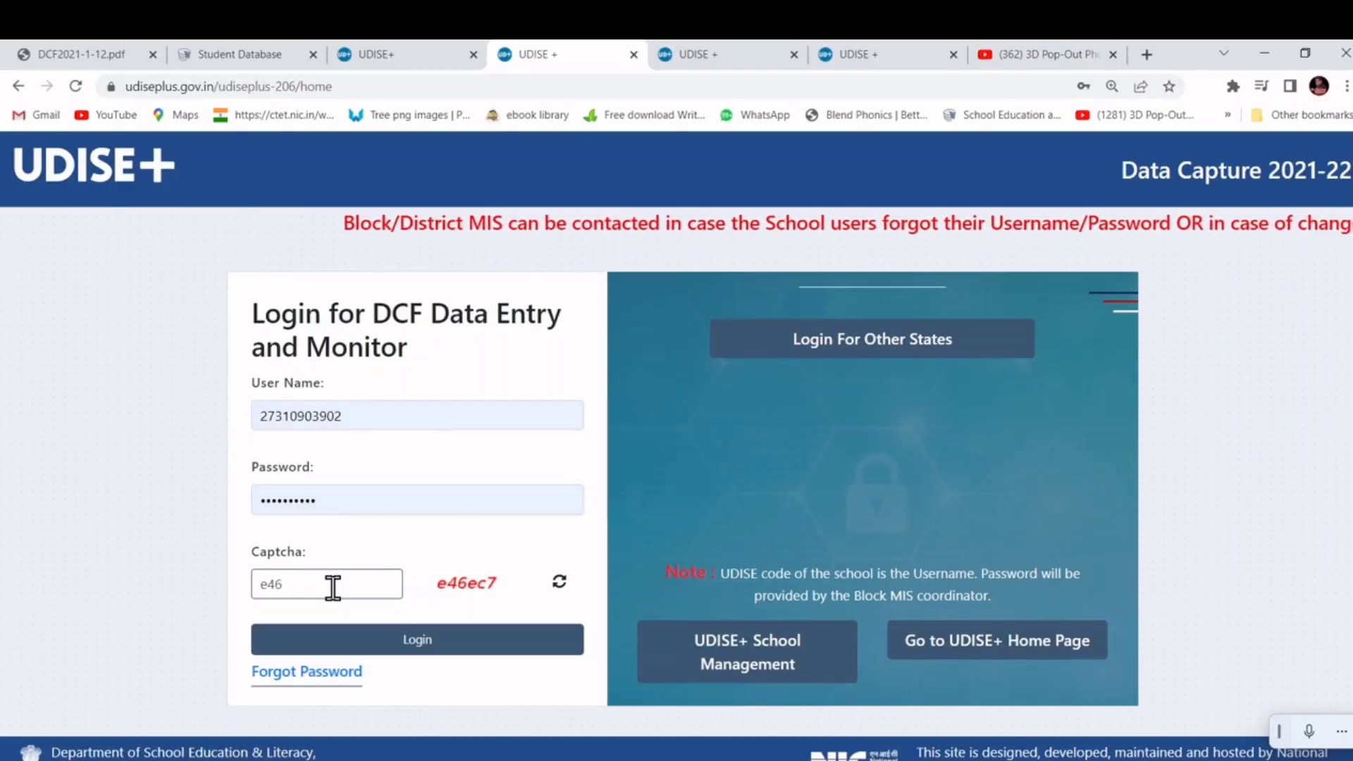
- Complete the captcha to log in, and open the DCF for data entry, acknowledging the important notes
text(ec7)
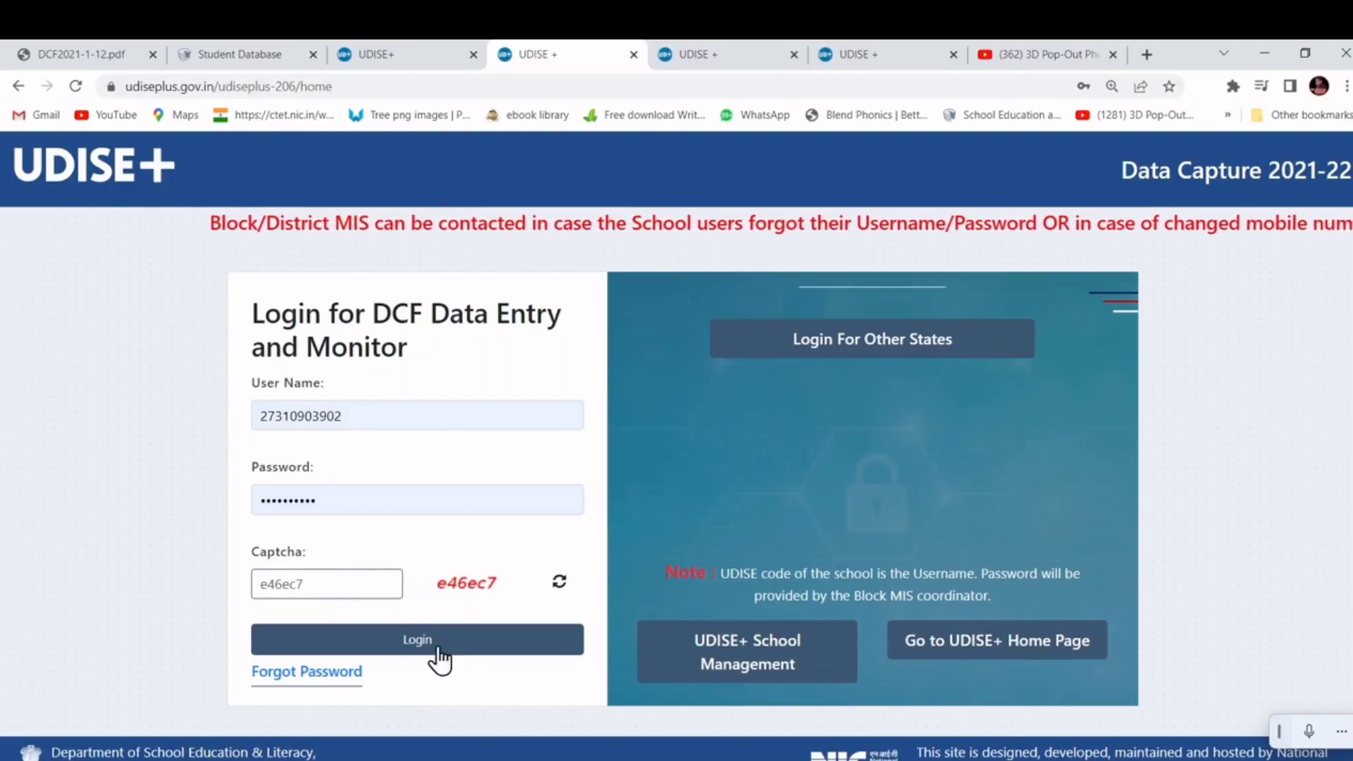
click(468, 646)
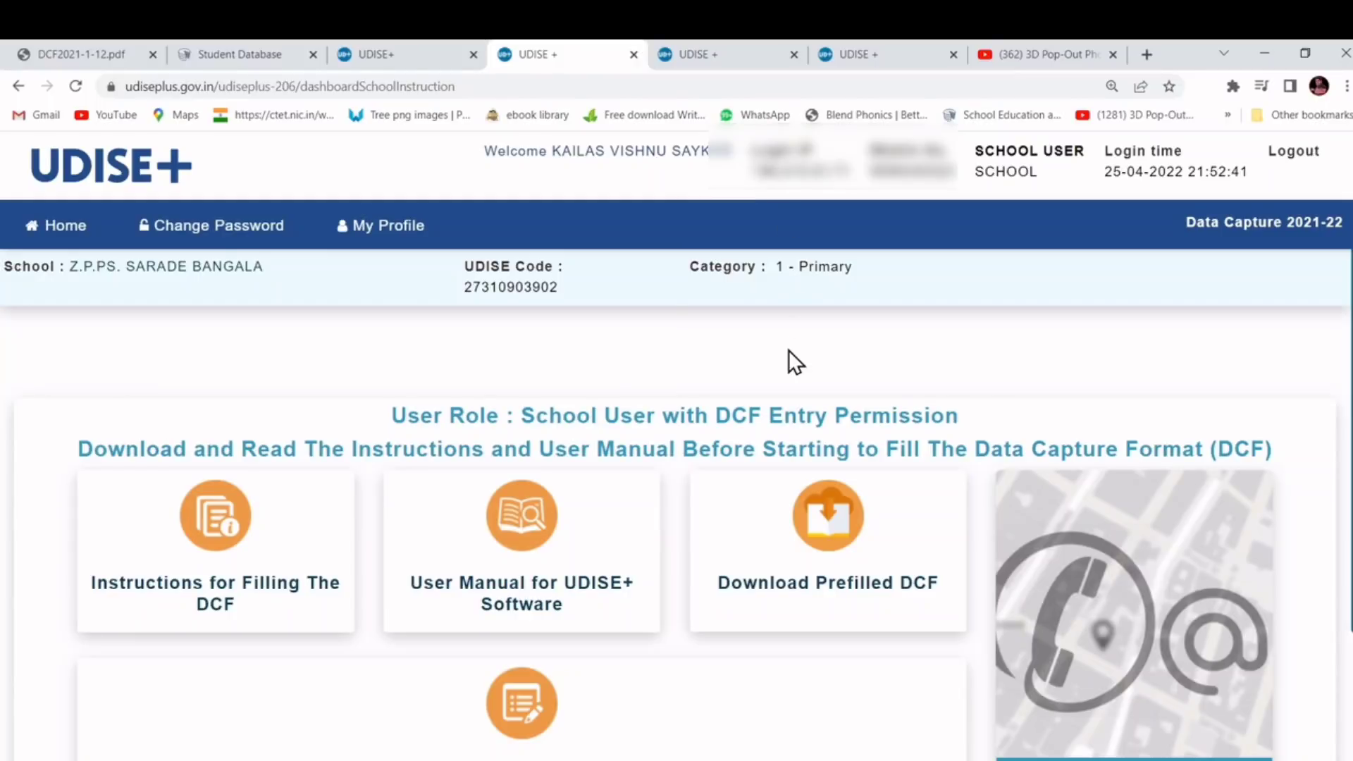
scroll(788, 350, down, 2)
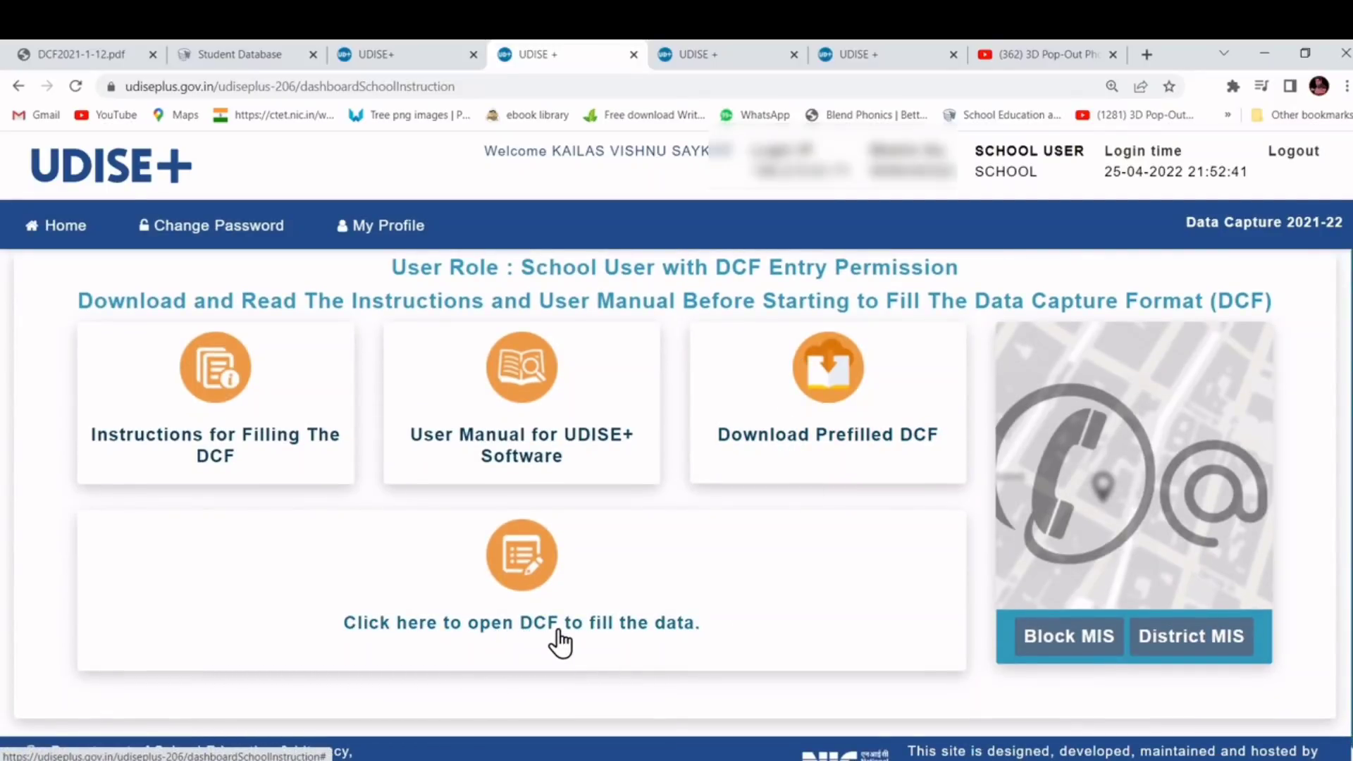
click(462, 633)
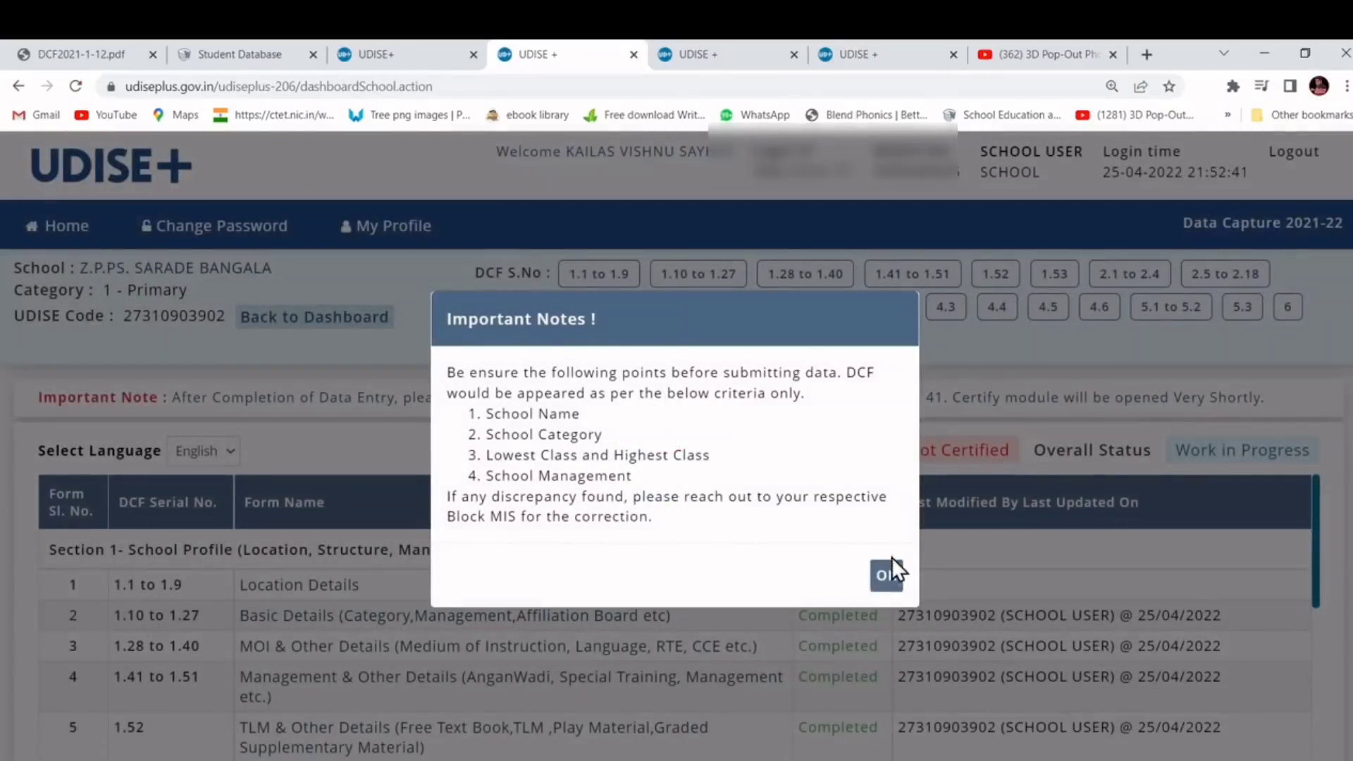
click(894, 581)
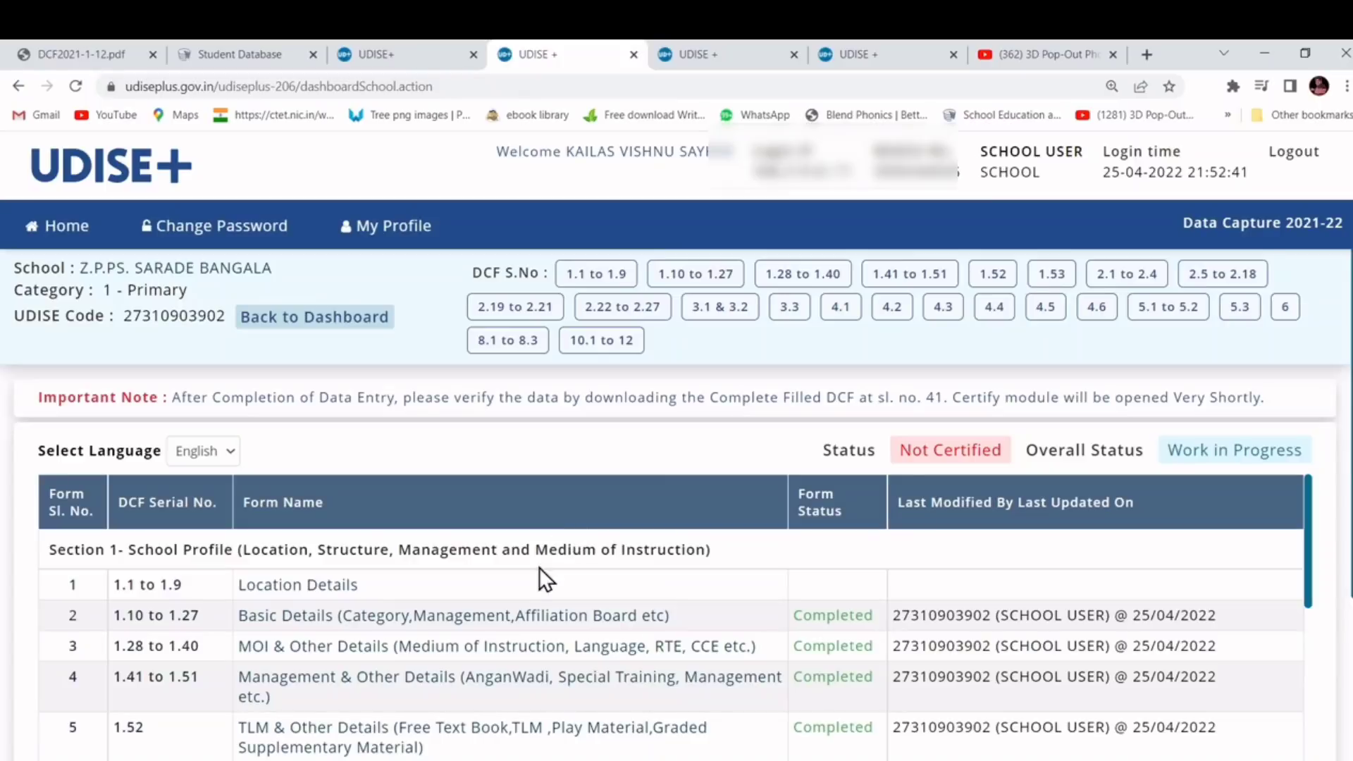
- Open the Location Details form (1.1 to 1.9), review its fields and continue to the Basic Details form
click(309, 591)
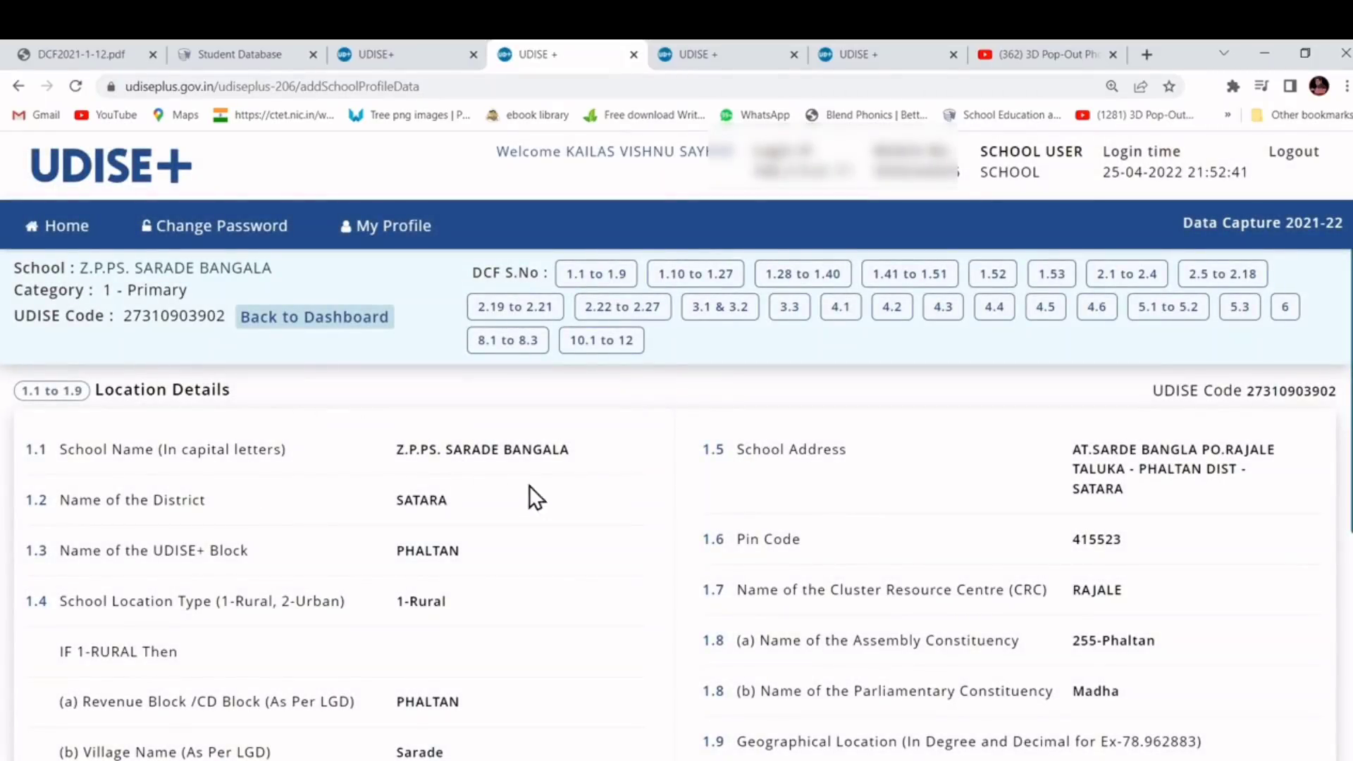
scroll(507, 518, down, 5)
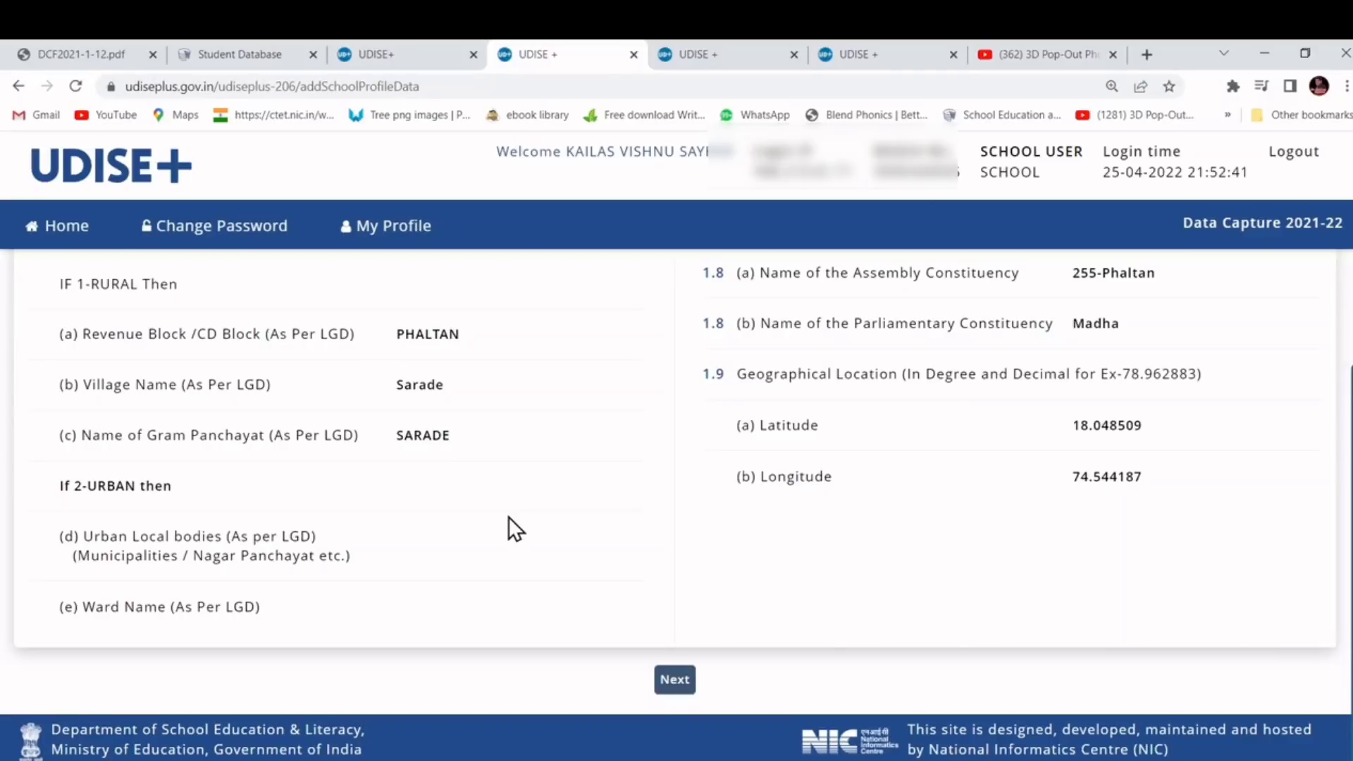
scroll(509, 517, up, 4)
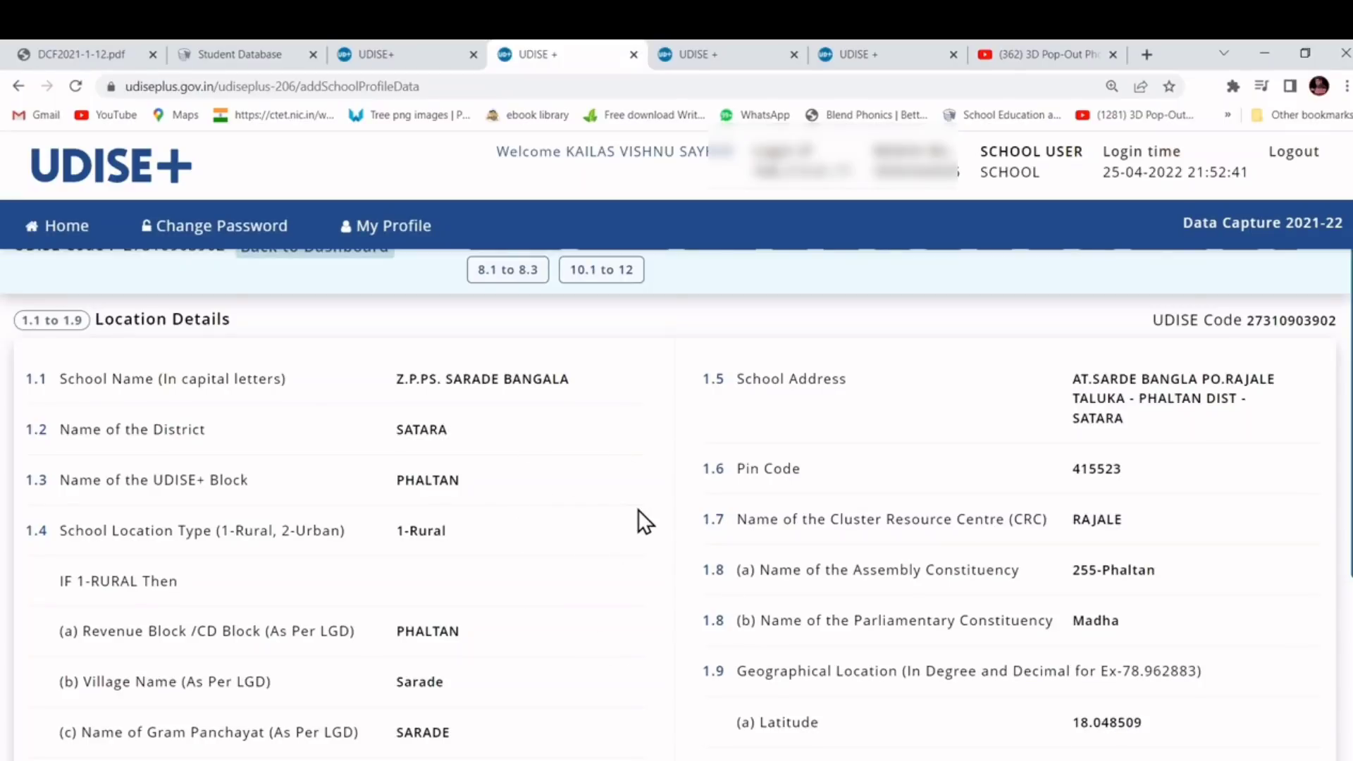
scroll(637, 510, down, 5)
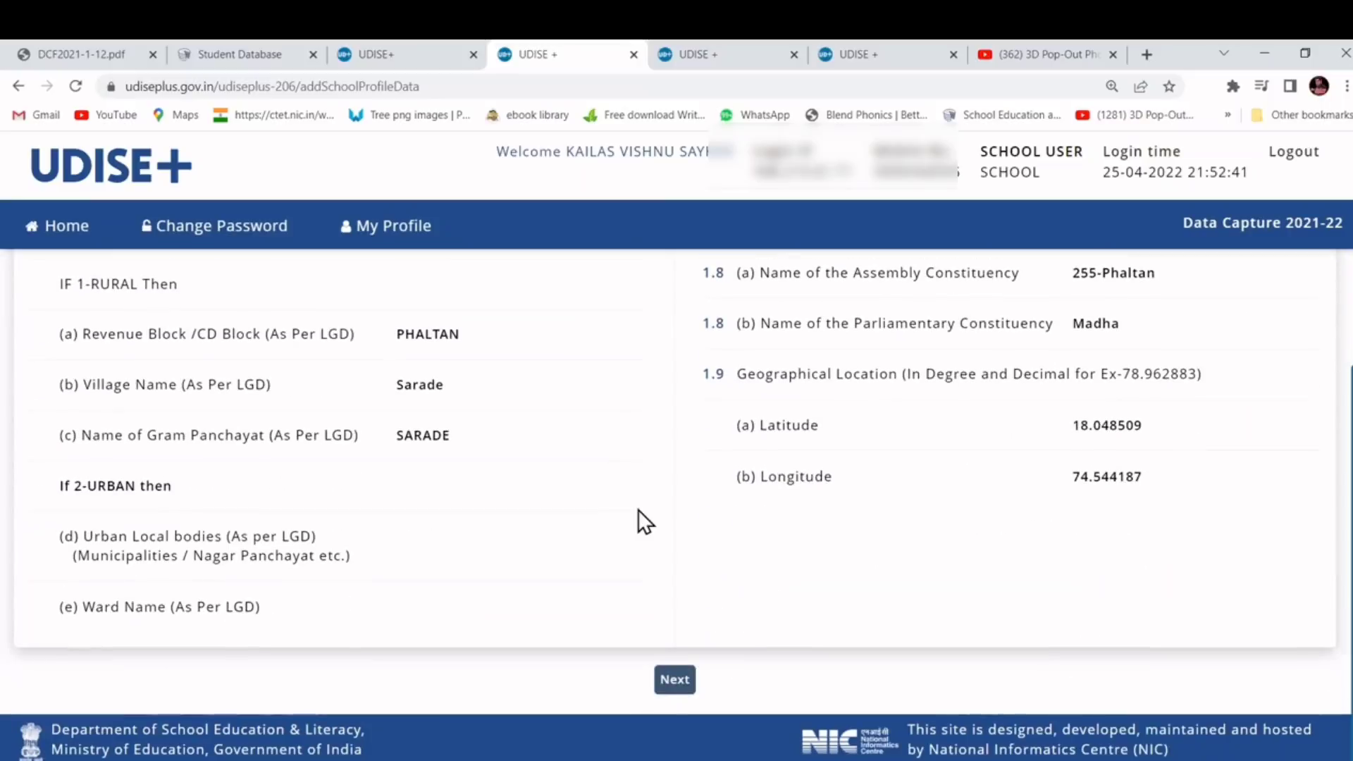
click(674, 695)
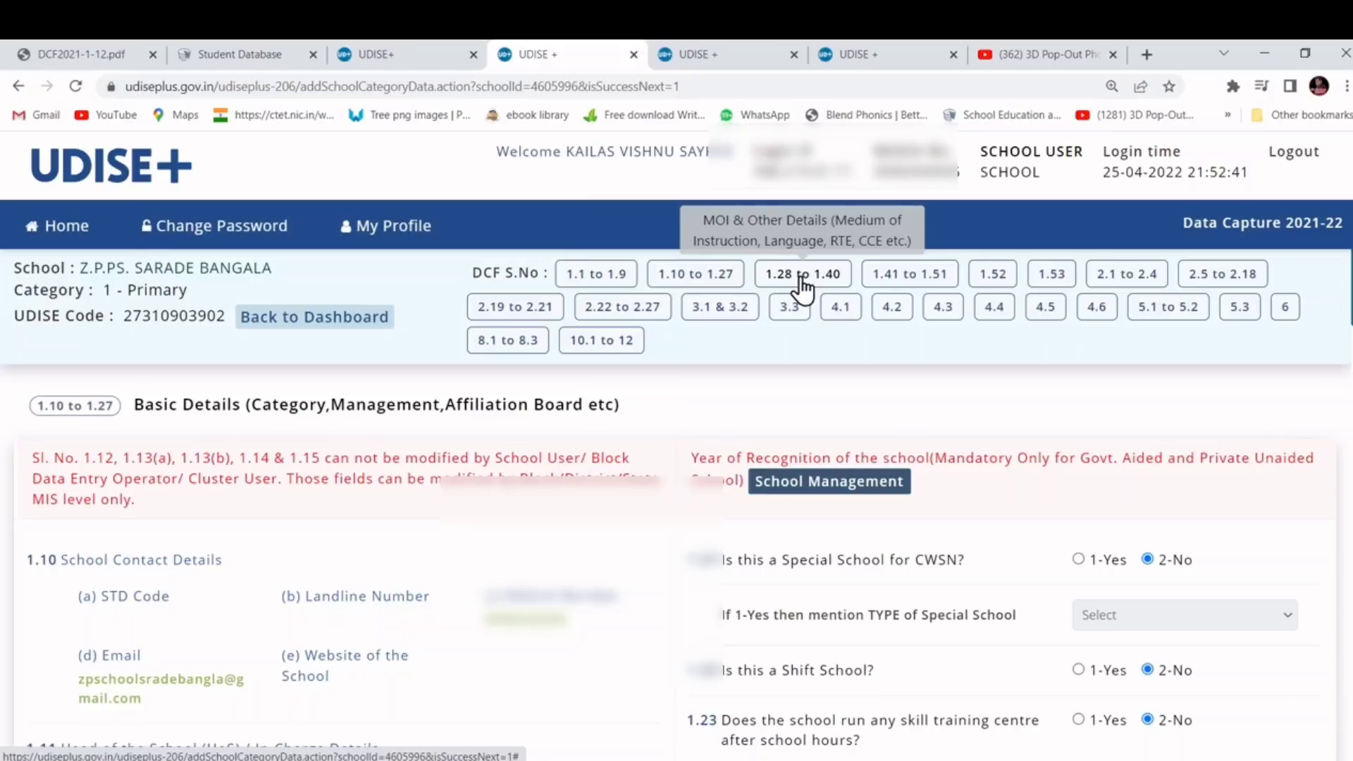
- Open the Toilet Facility form (2.5 to 2.18), then return to Basic Details (1.10 to 1.27) and review its contact, head-of-school and class fields
click(1222, 287)
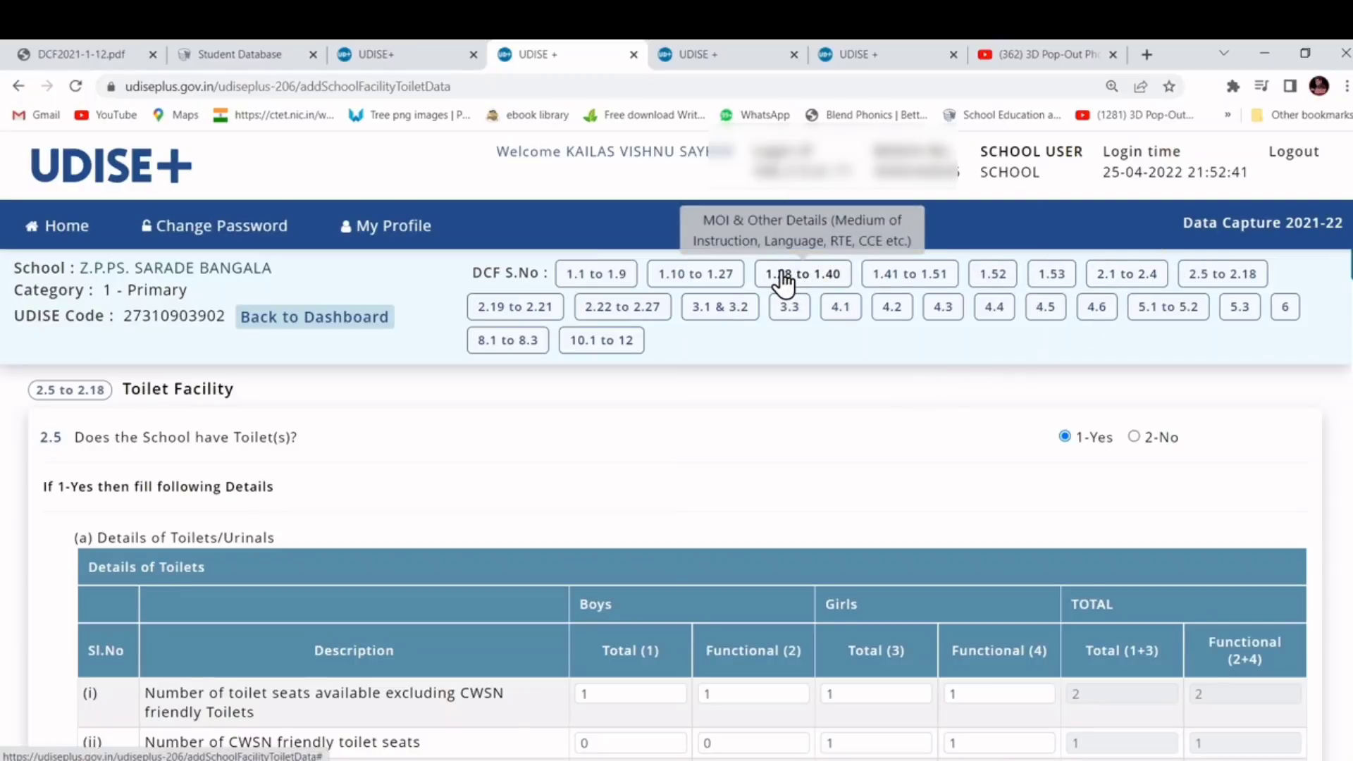
click(689, 279)
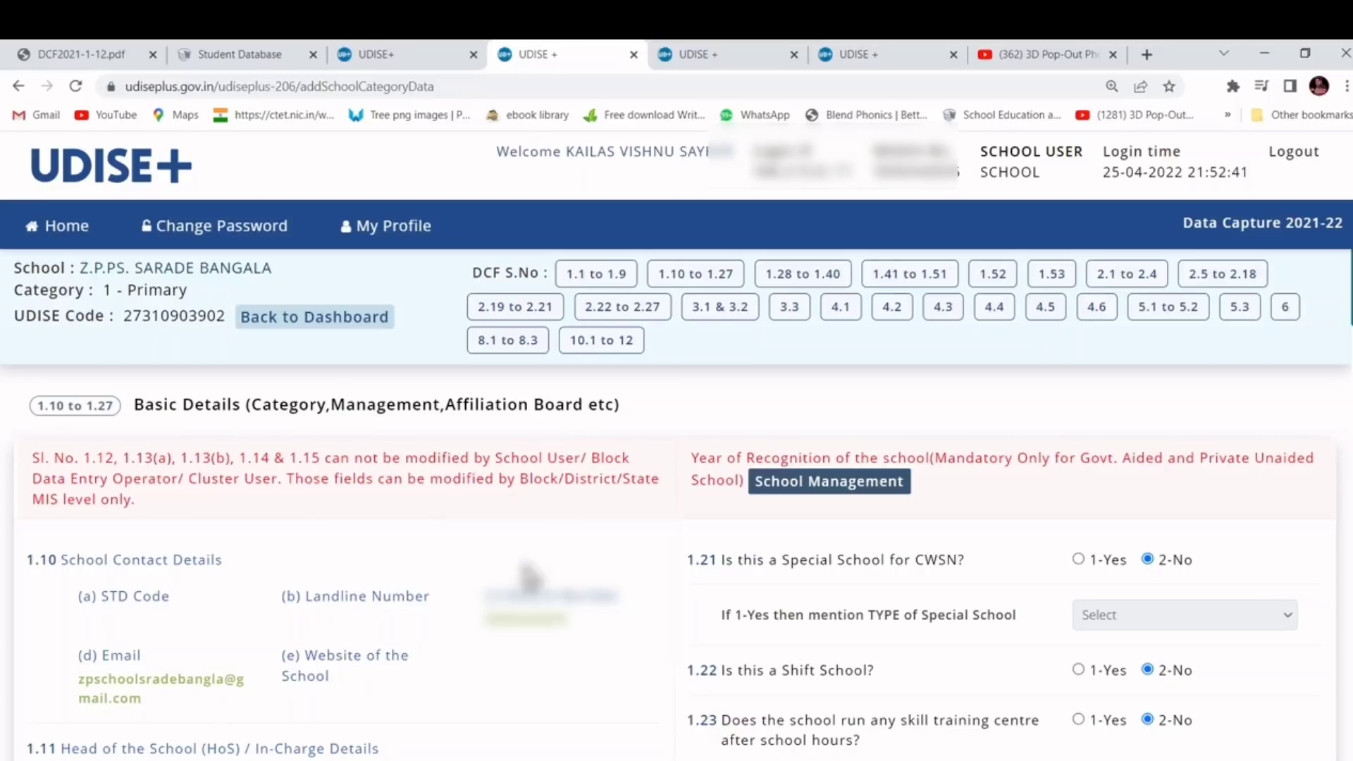
scroll(218, 540, down, 2)
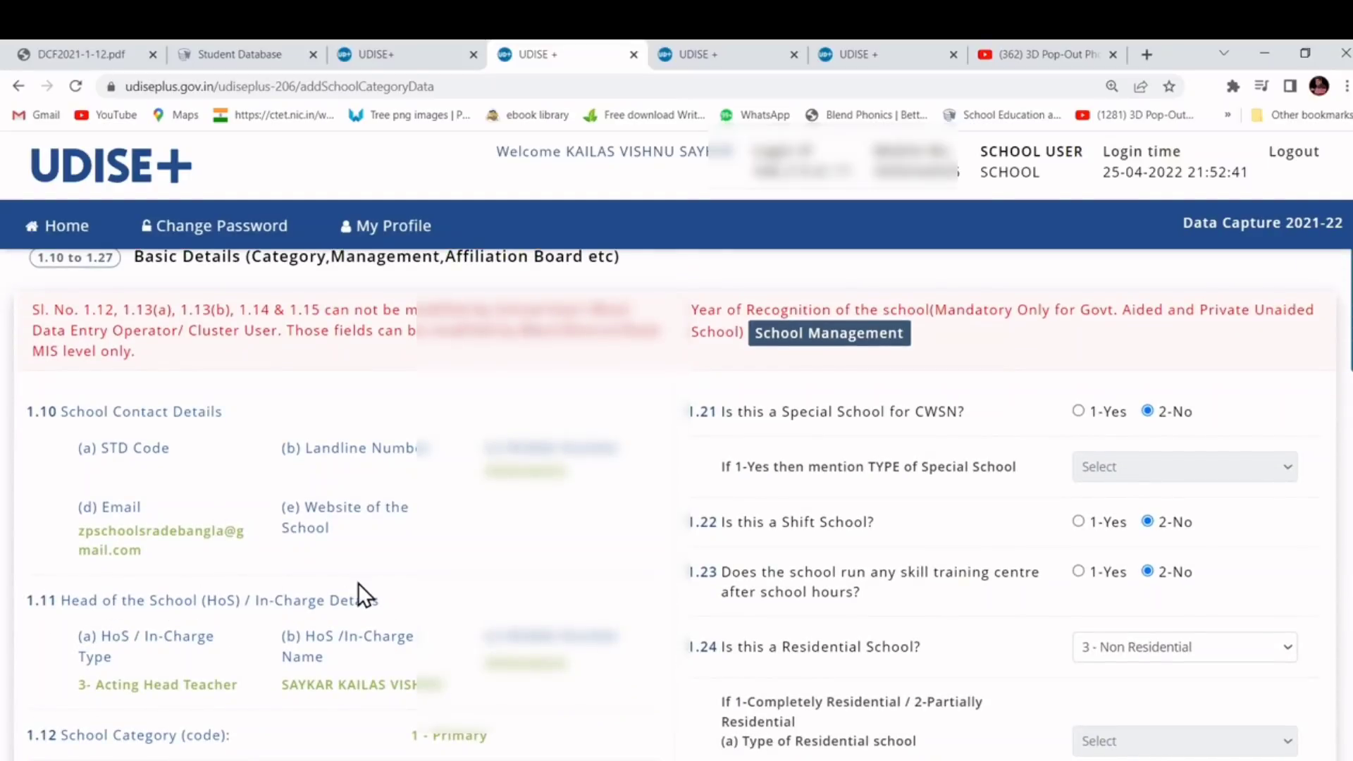
scroll(359, 582, down, 4)
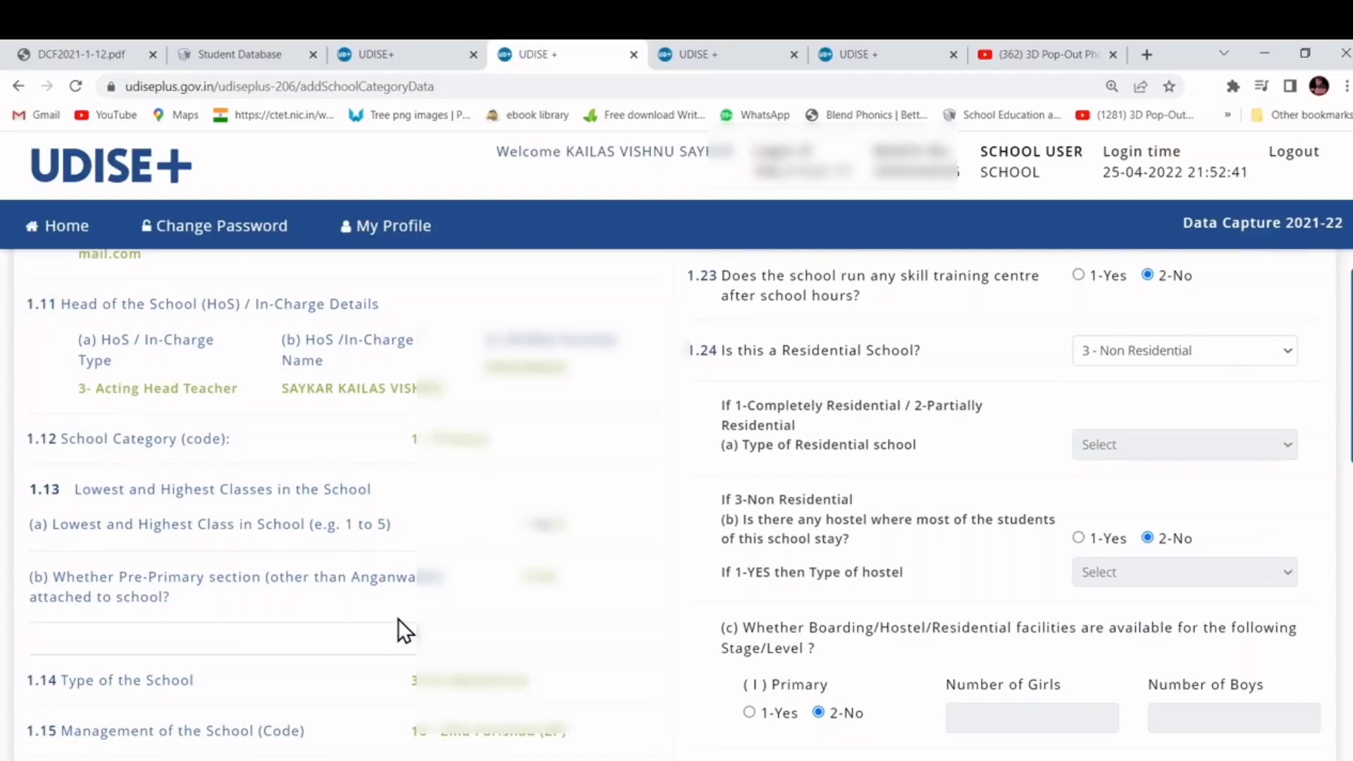
scroll(399, 619, up, 2)
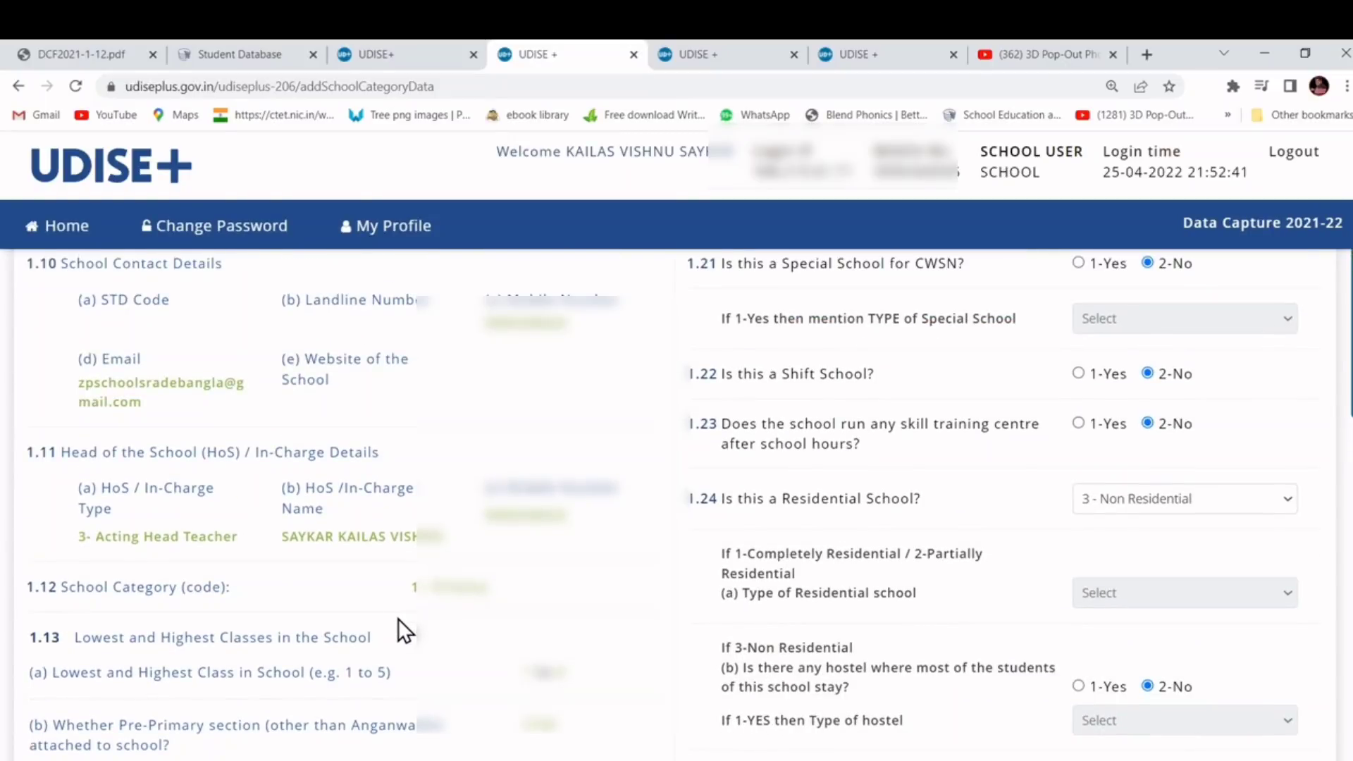
scroll(399, 619, up, 2)
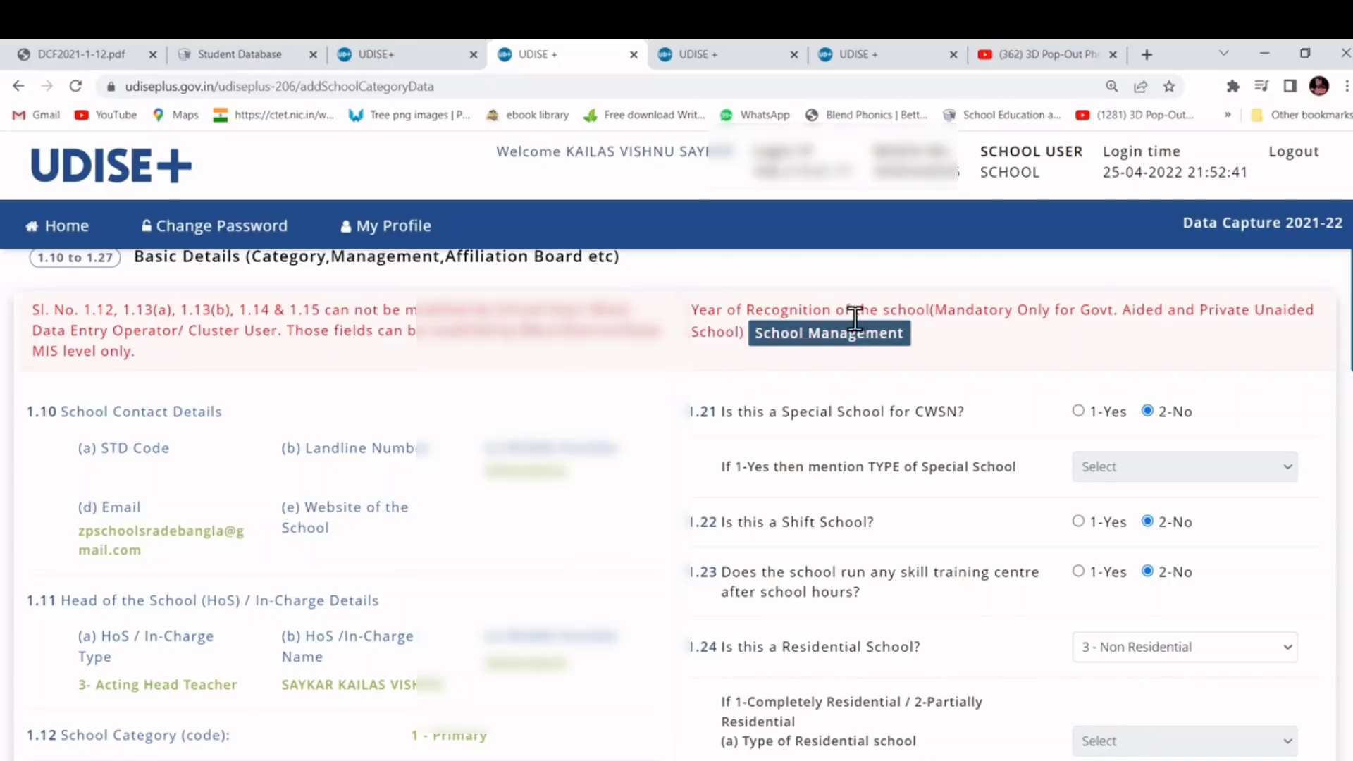
- Open the School Management module from Basic Details and log in with the saved credentials and the captcha
click(836, 344)
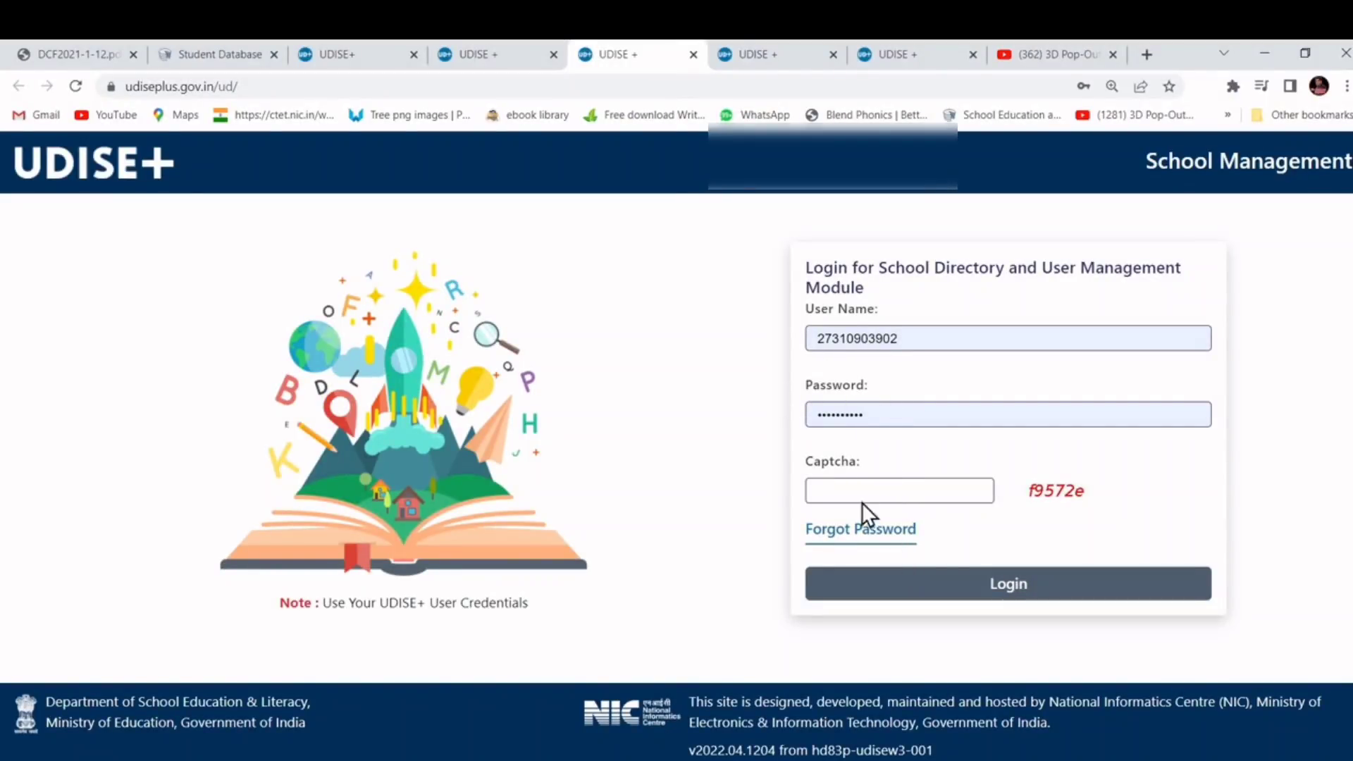
click(855, 483)
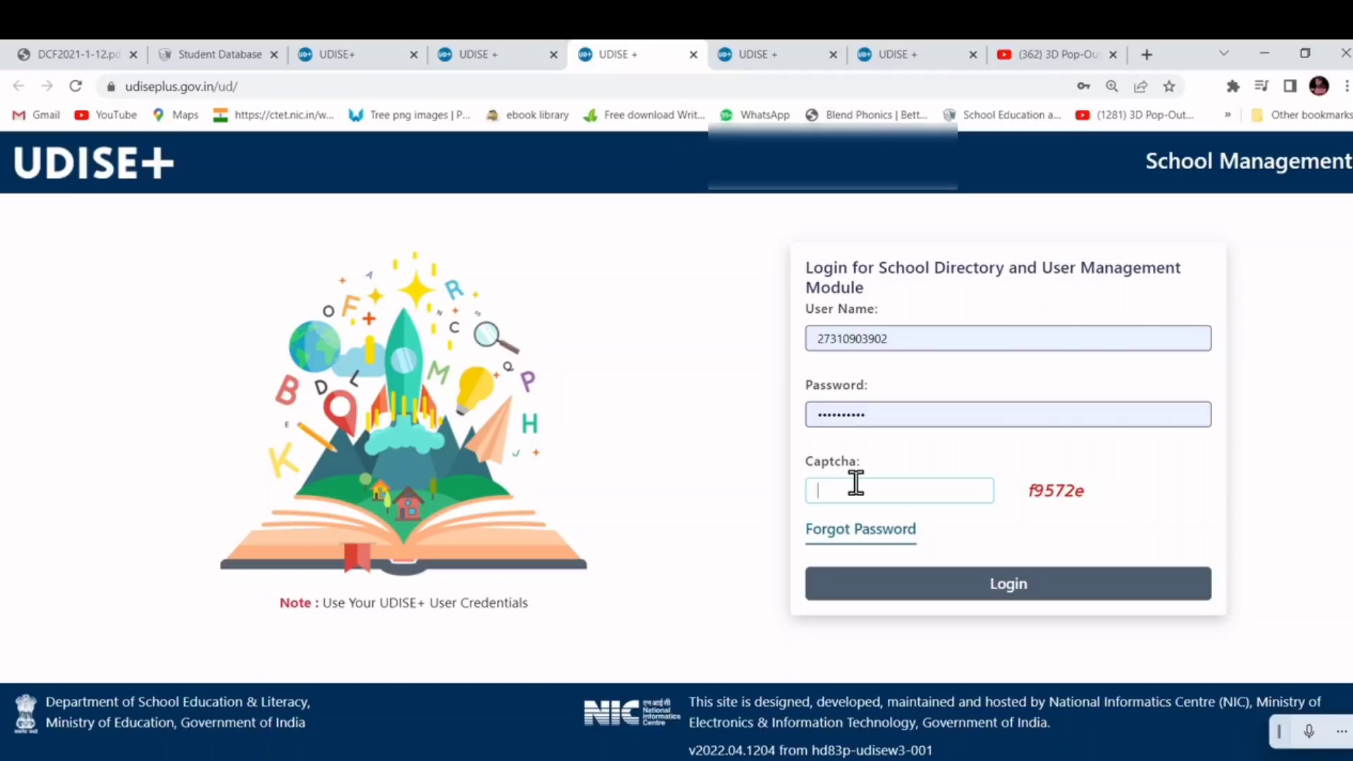
text(f957)
key(BackSpace)
text(e)
click(949, 580)
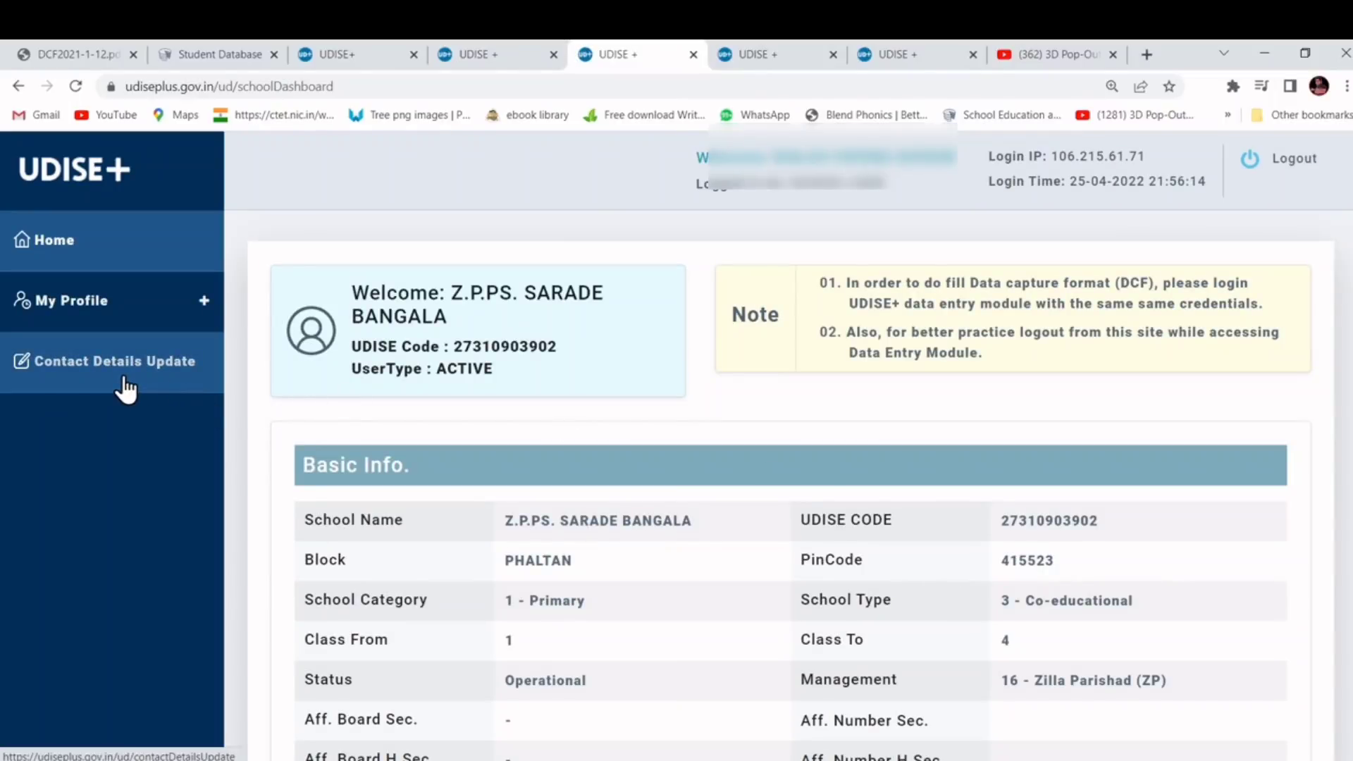
- Open Contact Details Update, check the head-of-school type choices in School Contact & Head of School Details, and cancel the edit
click(126, 388)
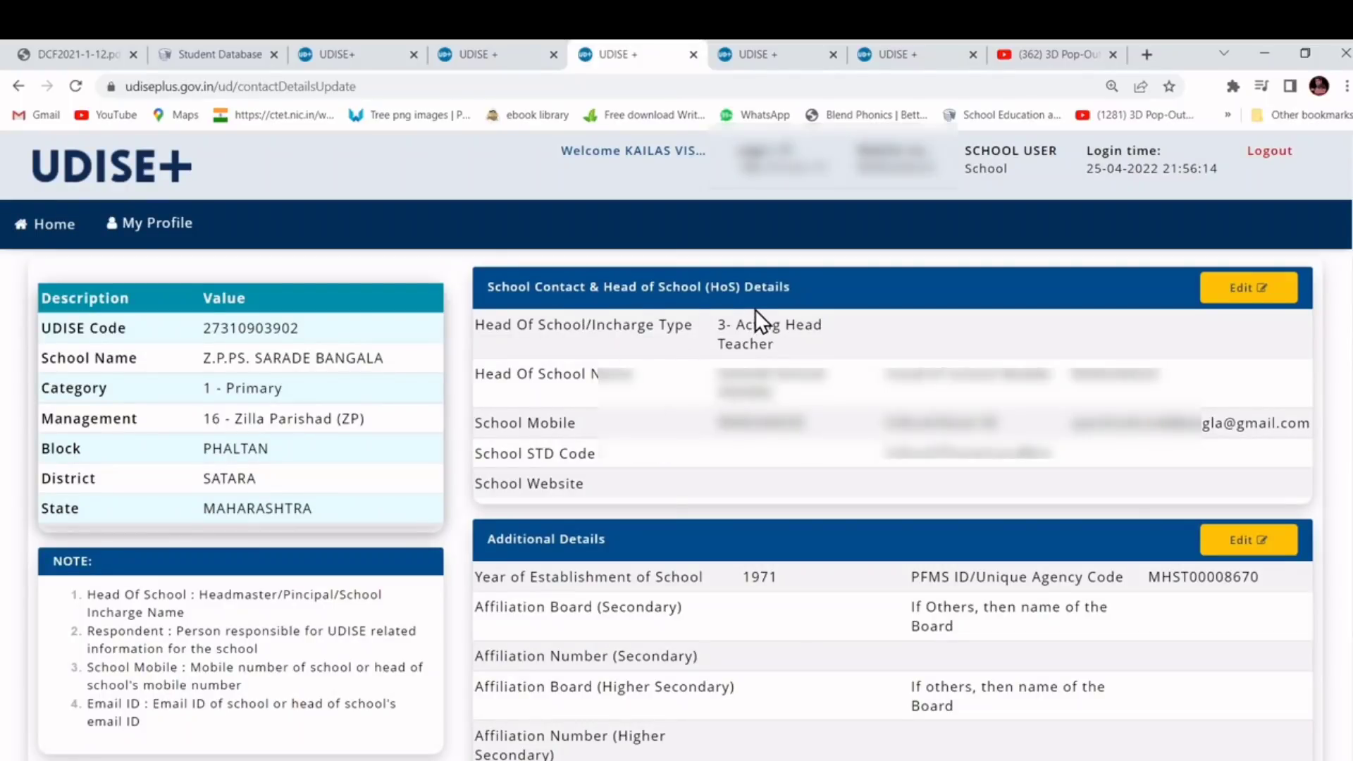
click(1238, 299)
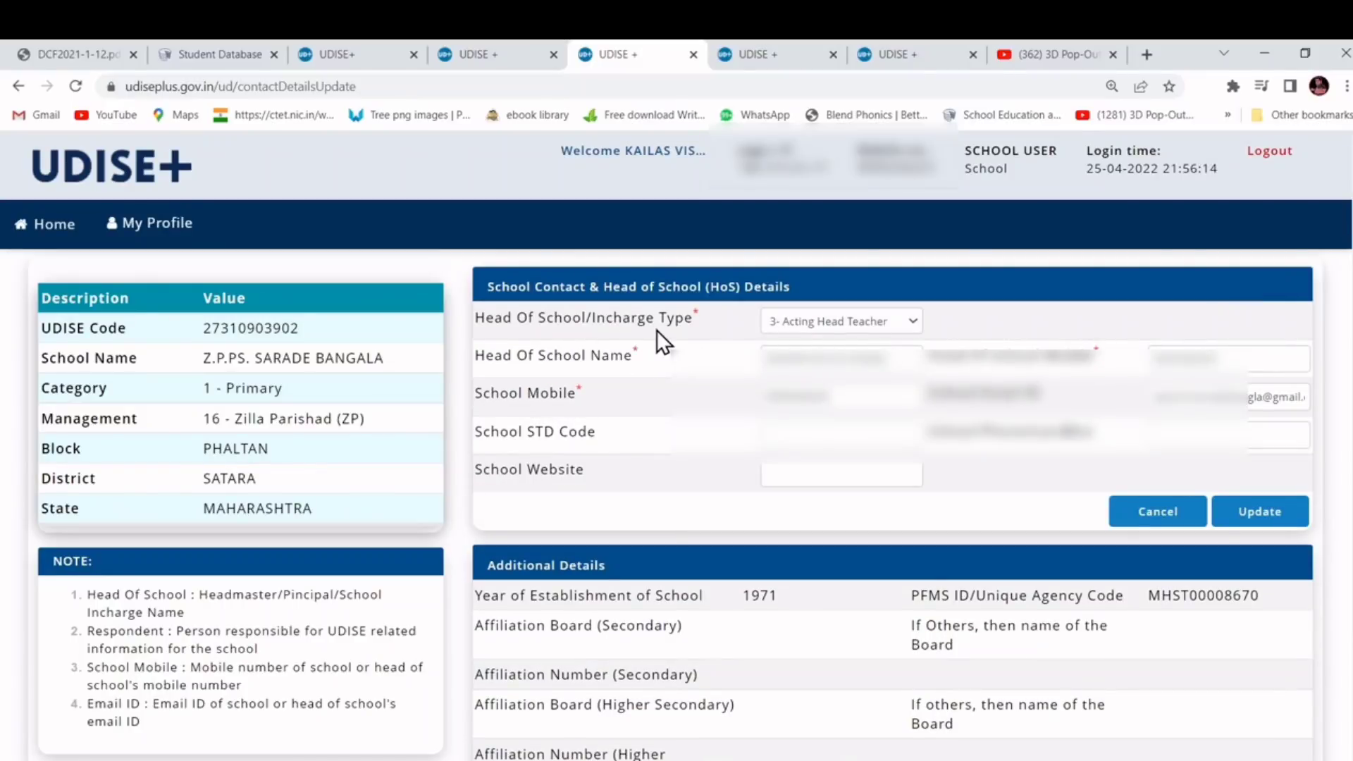
click(919, 318)
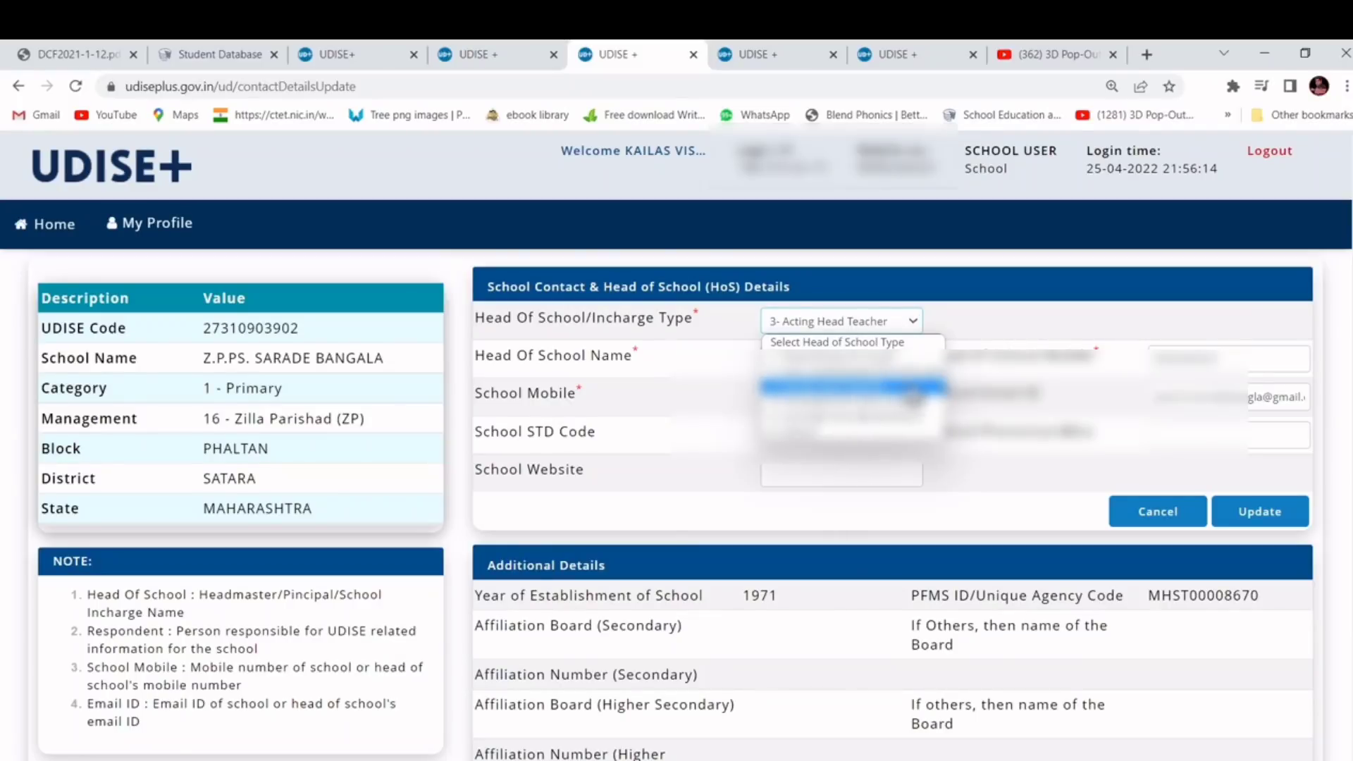
click(872, 395)
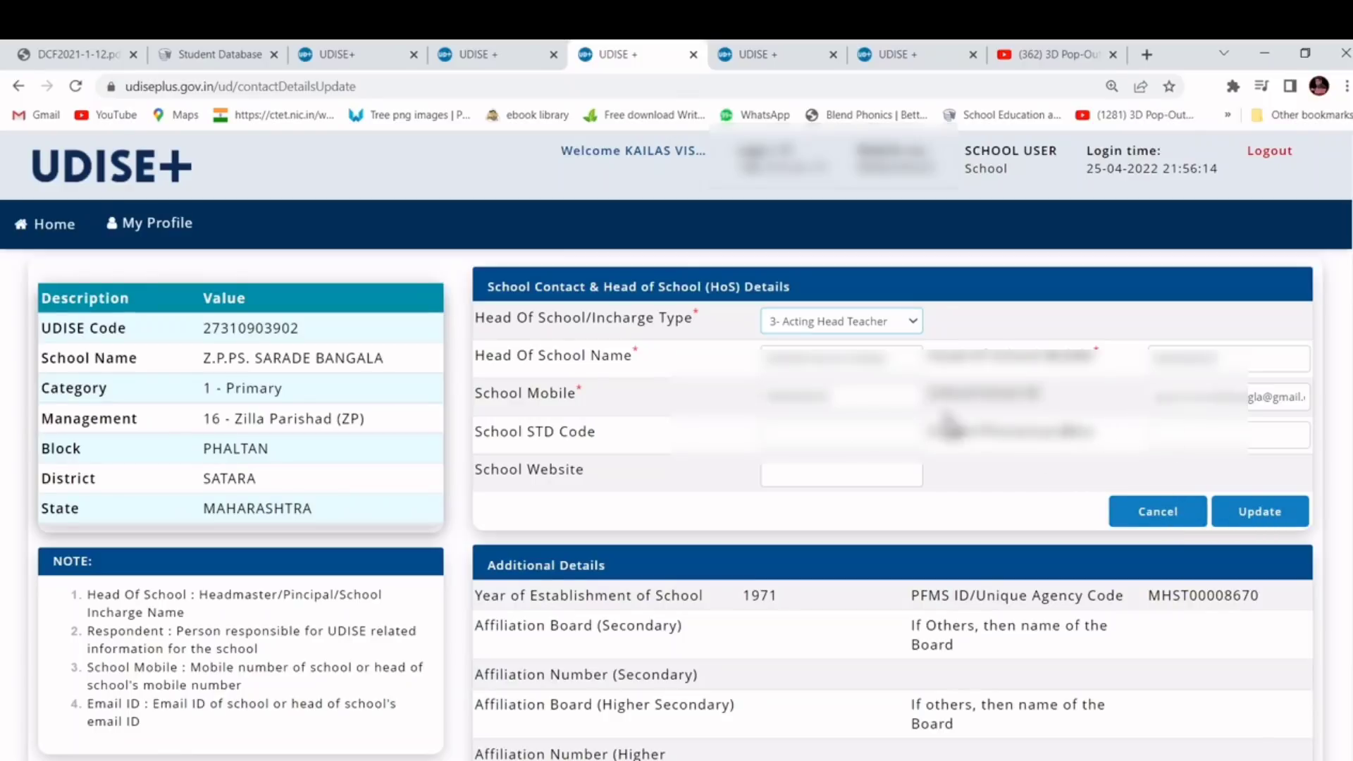
click(1156, 511)
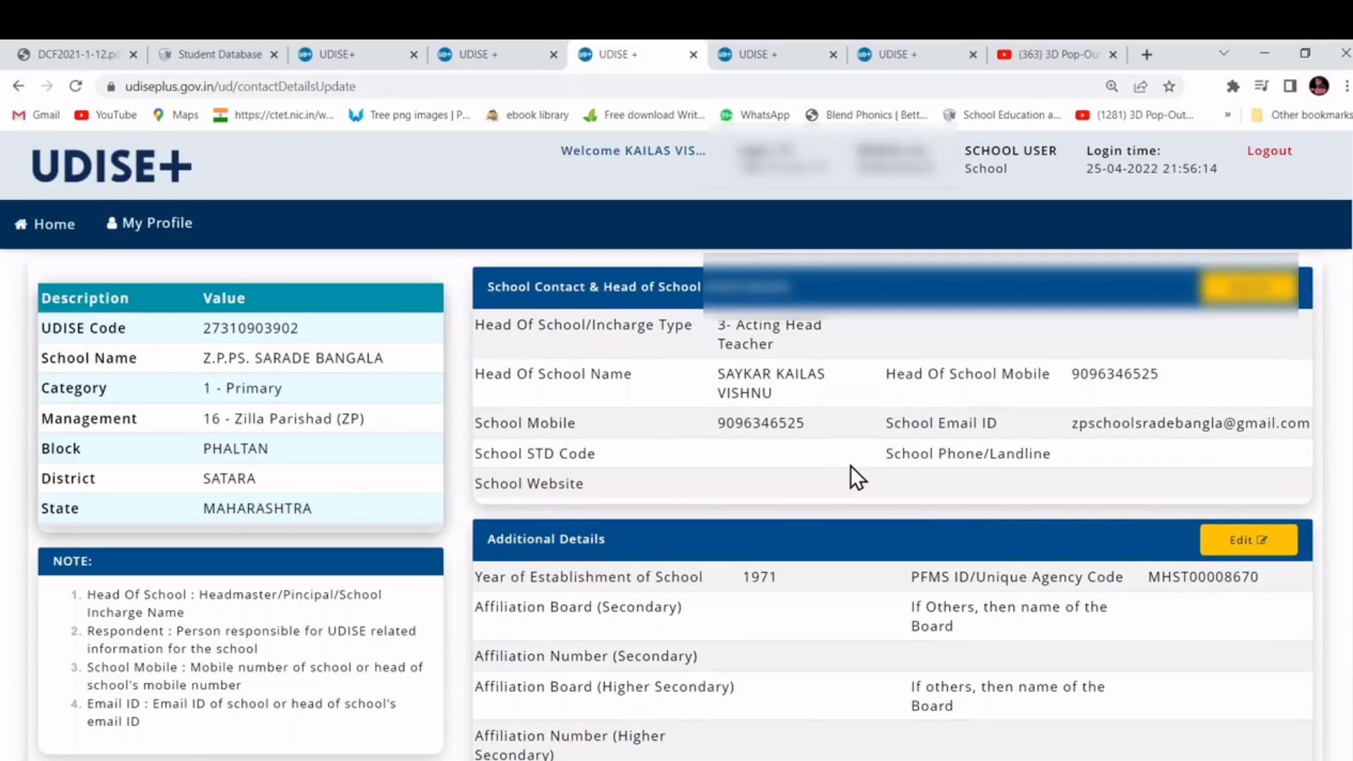
- Open the school's Additional Details for editing and review the establishment year, PFMS ID and affiliation fields
scroll(851, 466, down, 2)
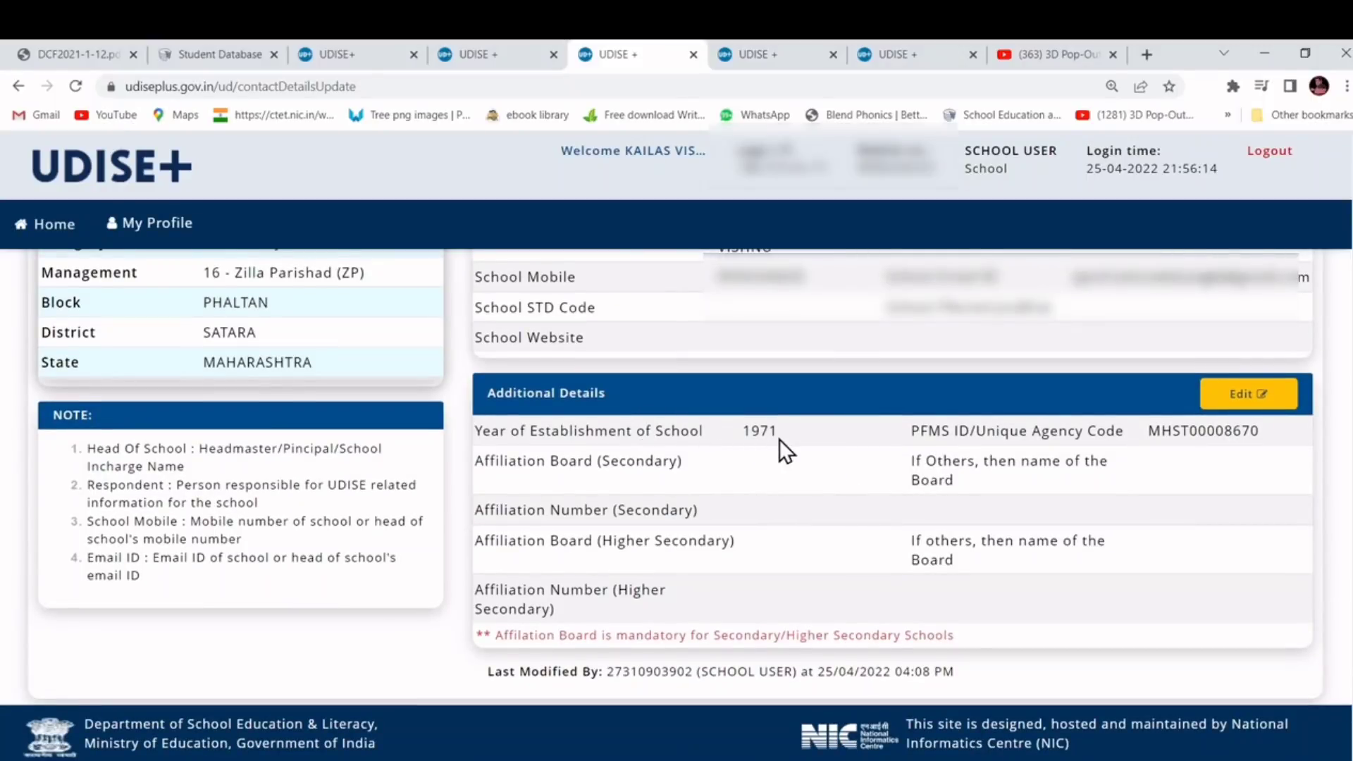
click(1242, 394)
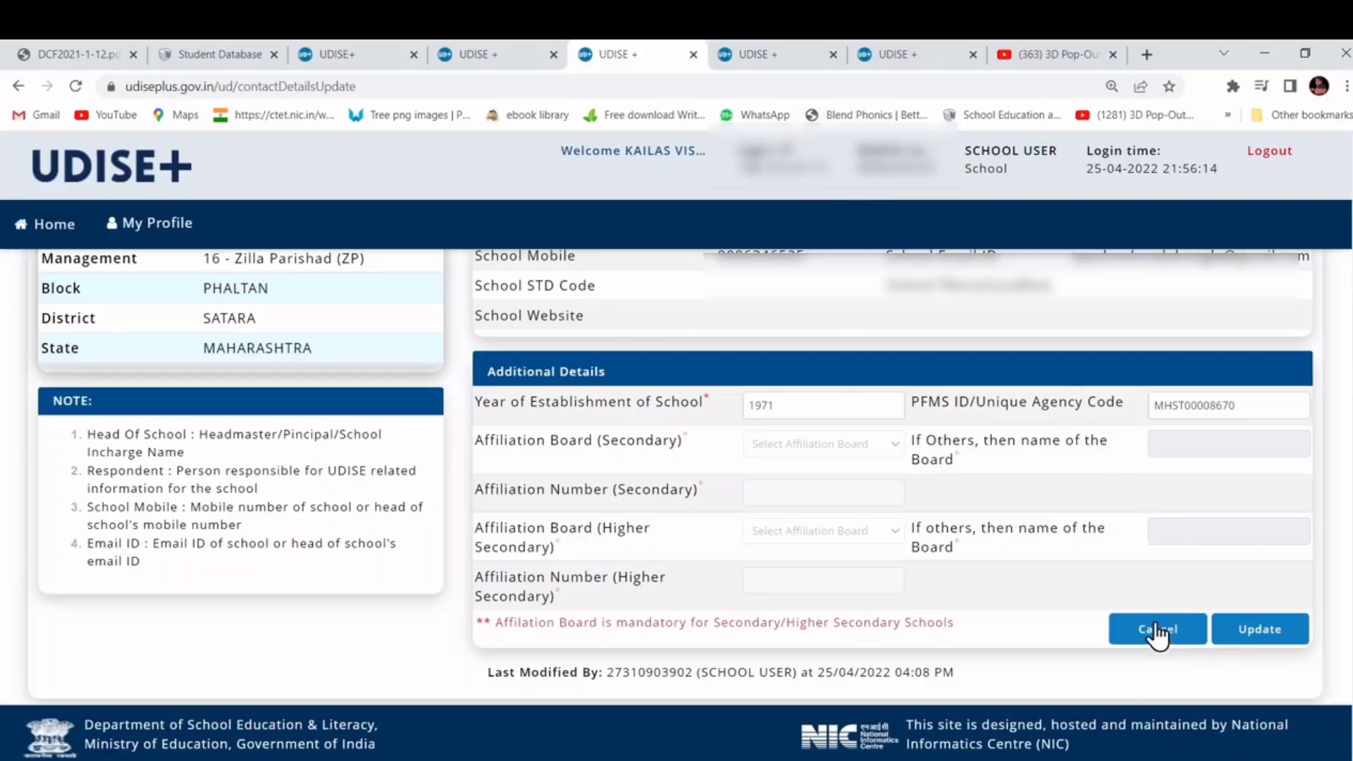
scroll(966, 469, up, 2)
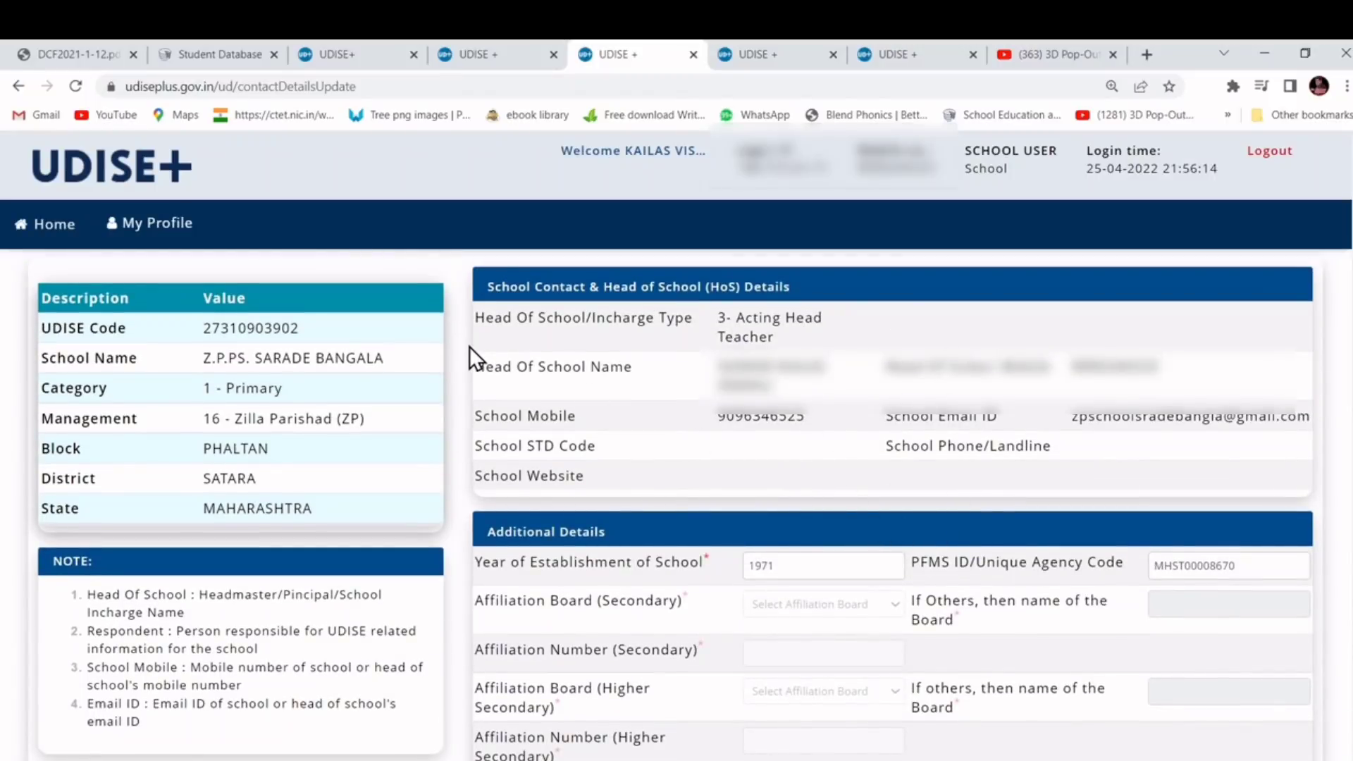
- Log out of the School Management module and return to the DCF Basic Details form
click(1262, 162)
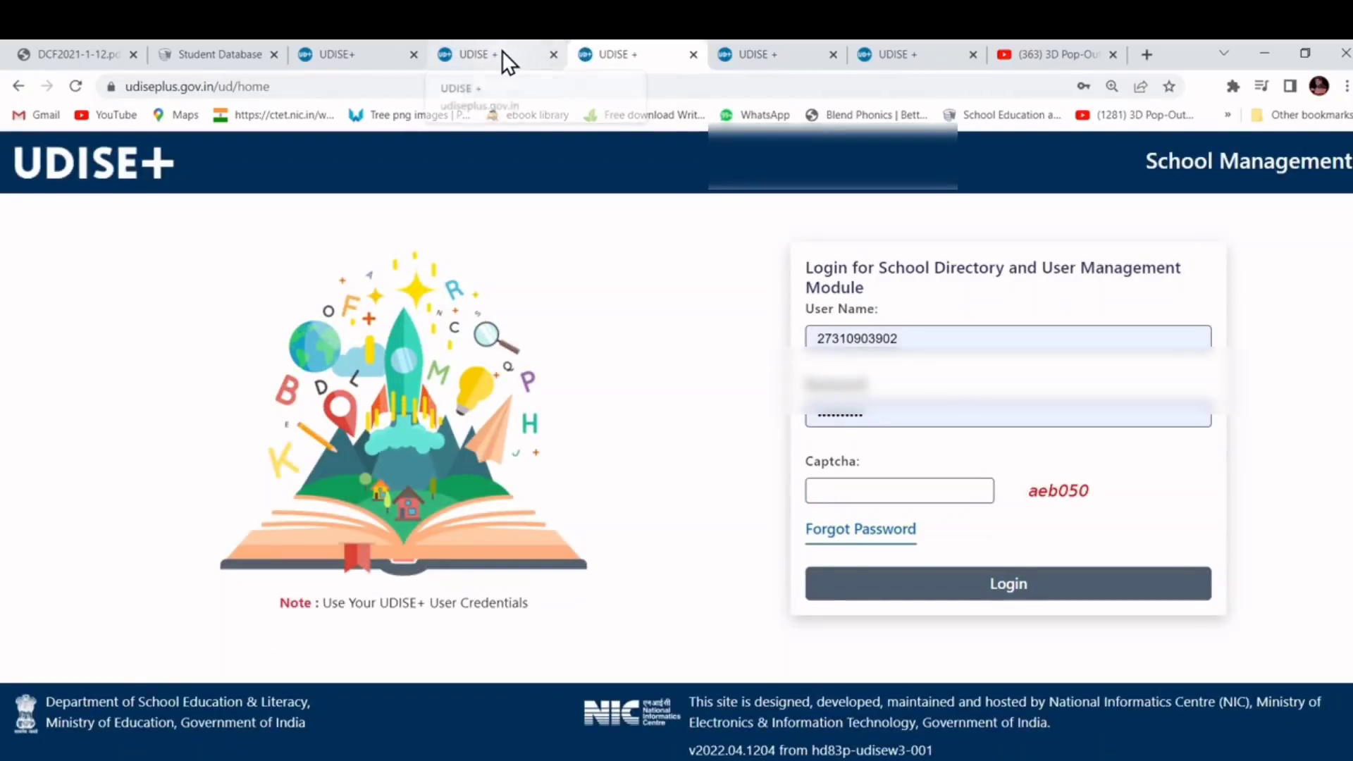
click(502, 51)
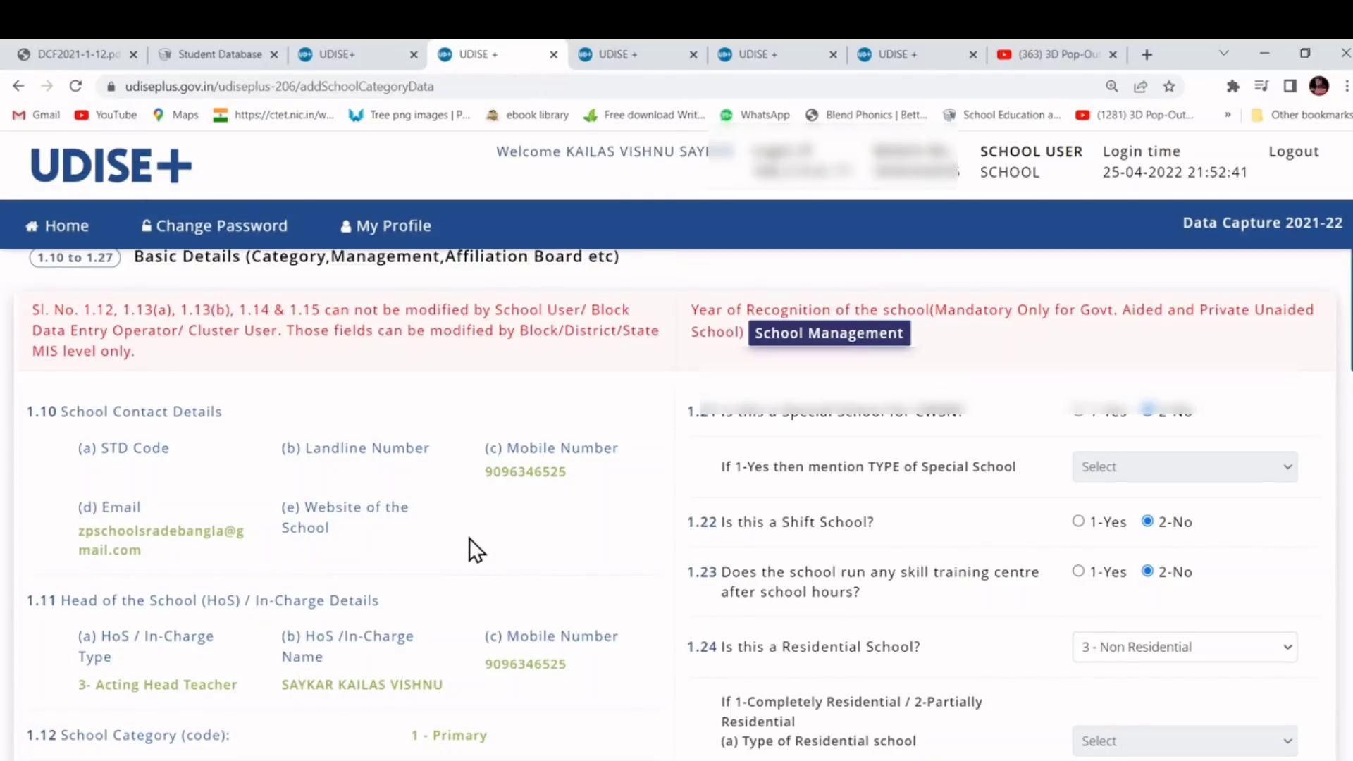
- Review the Basic Details form's respondent type options, sections by class, and establishment and recognition years, then return to items 1.21 to 1.24
scroll(469, 538, down, 10)
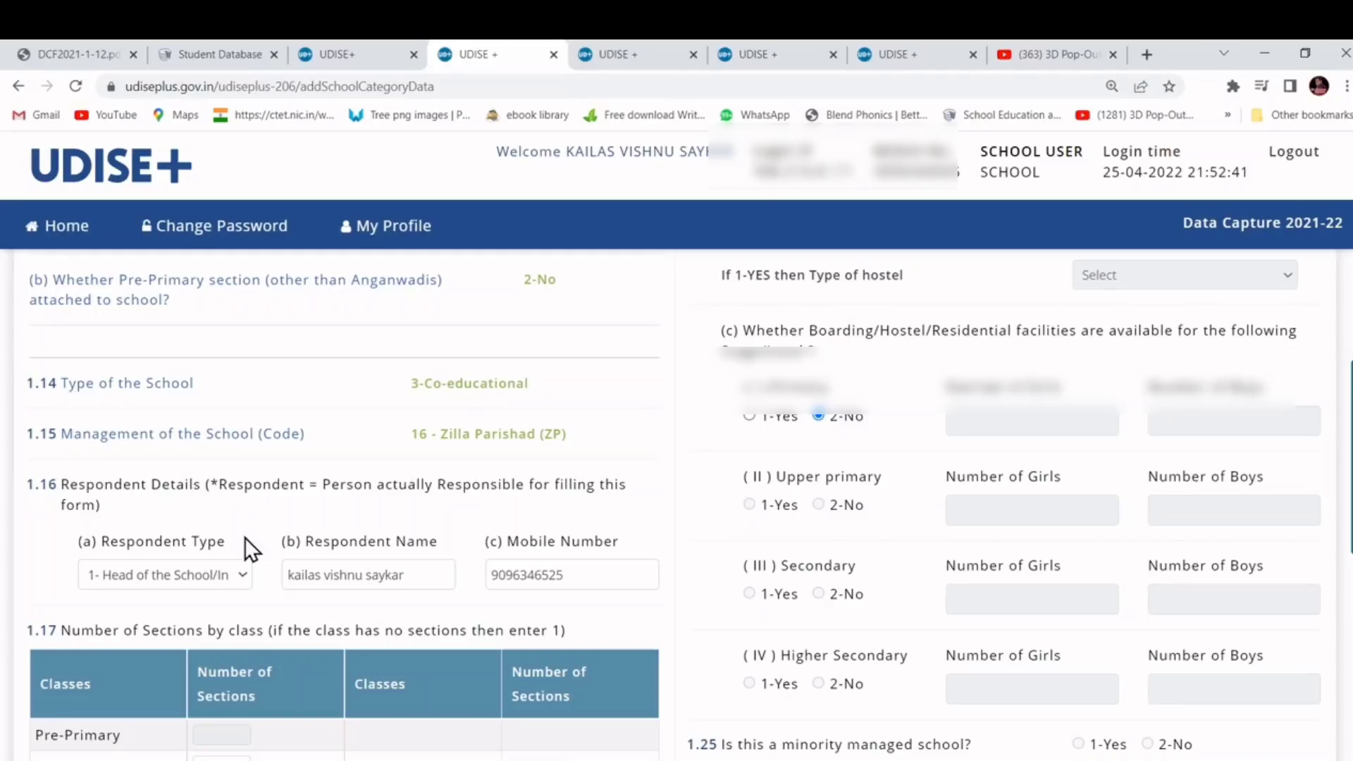
click(234, 578)
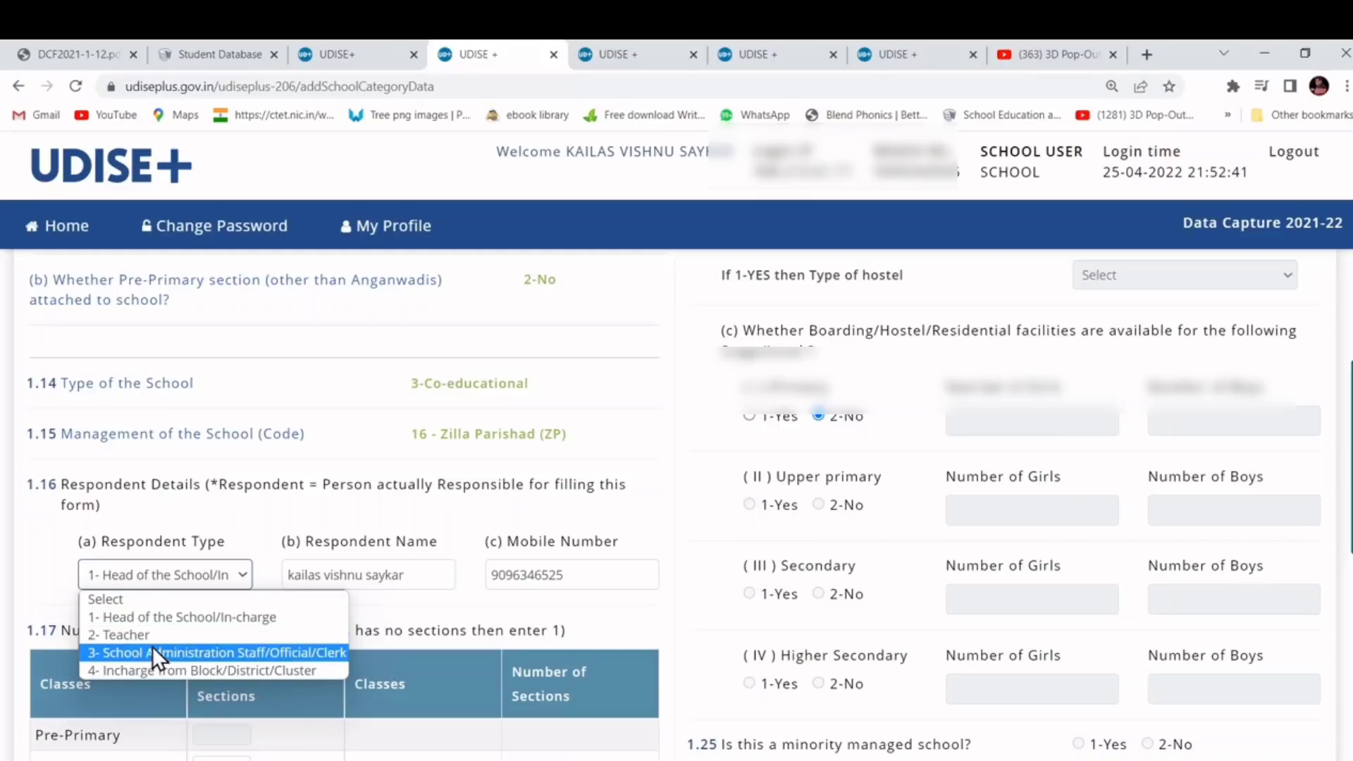
click(453, 582)
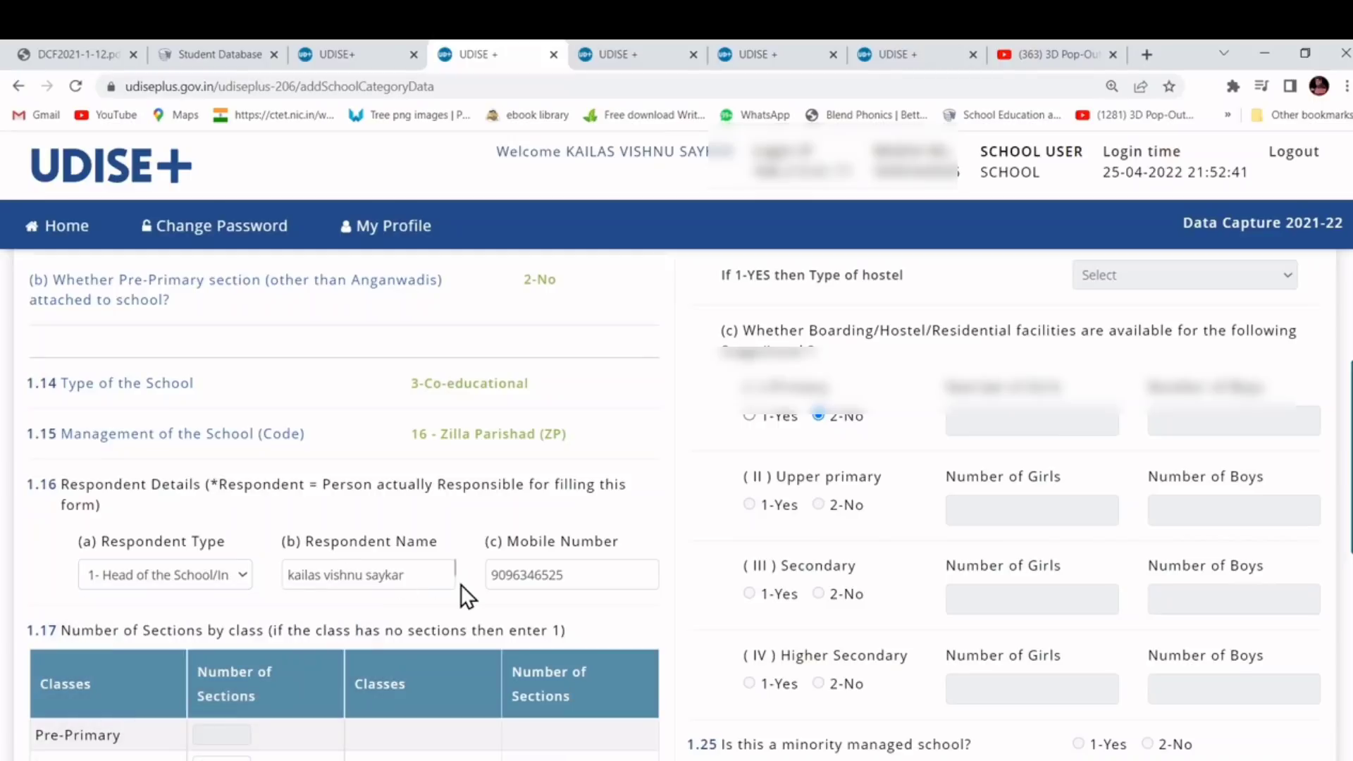
scroll(538, 583, down, 2)
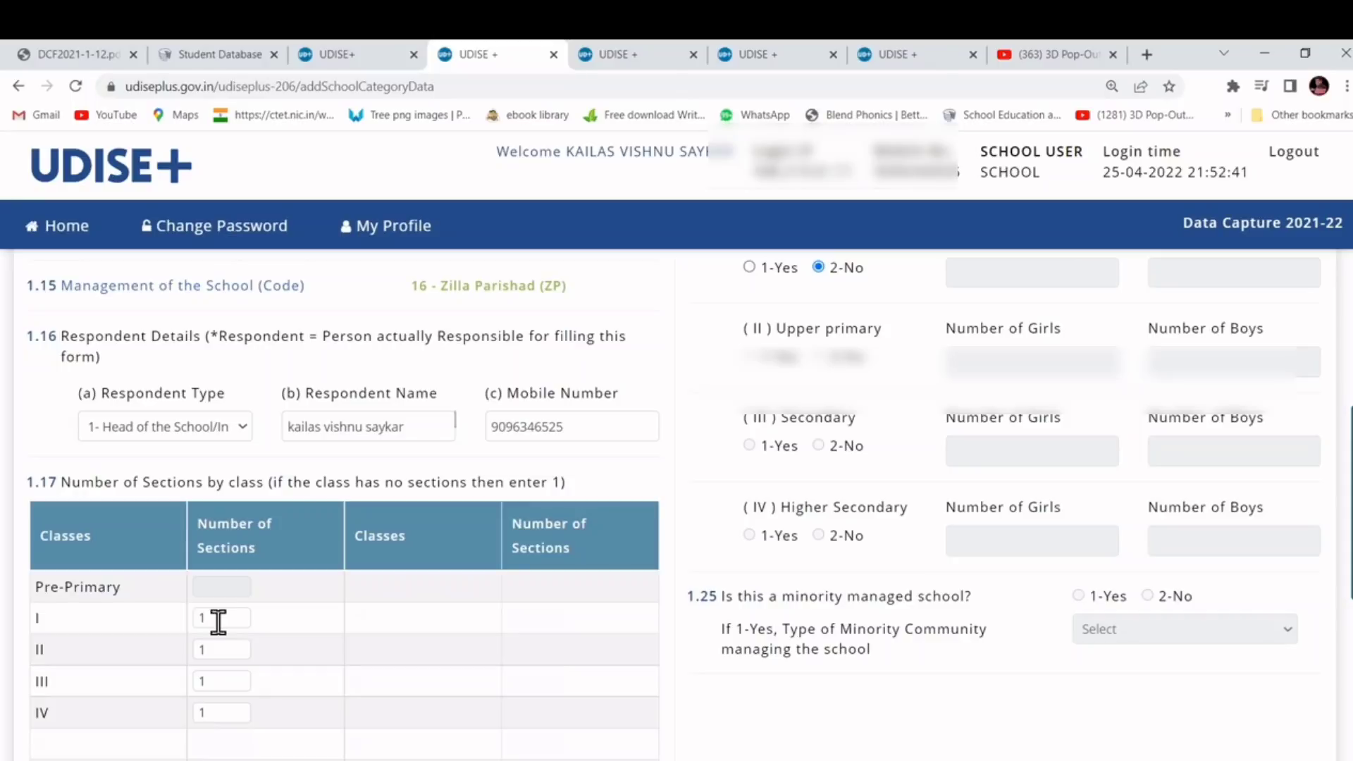
scroll(219, 622, down, 4)
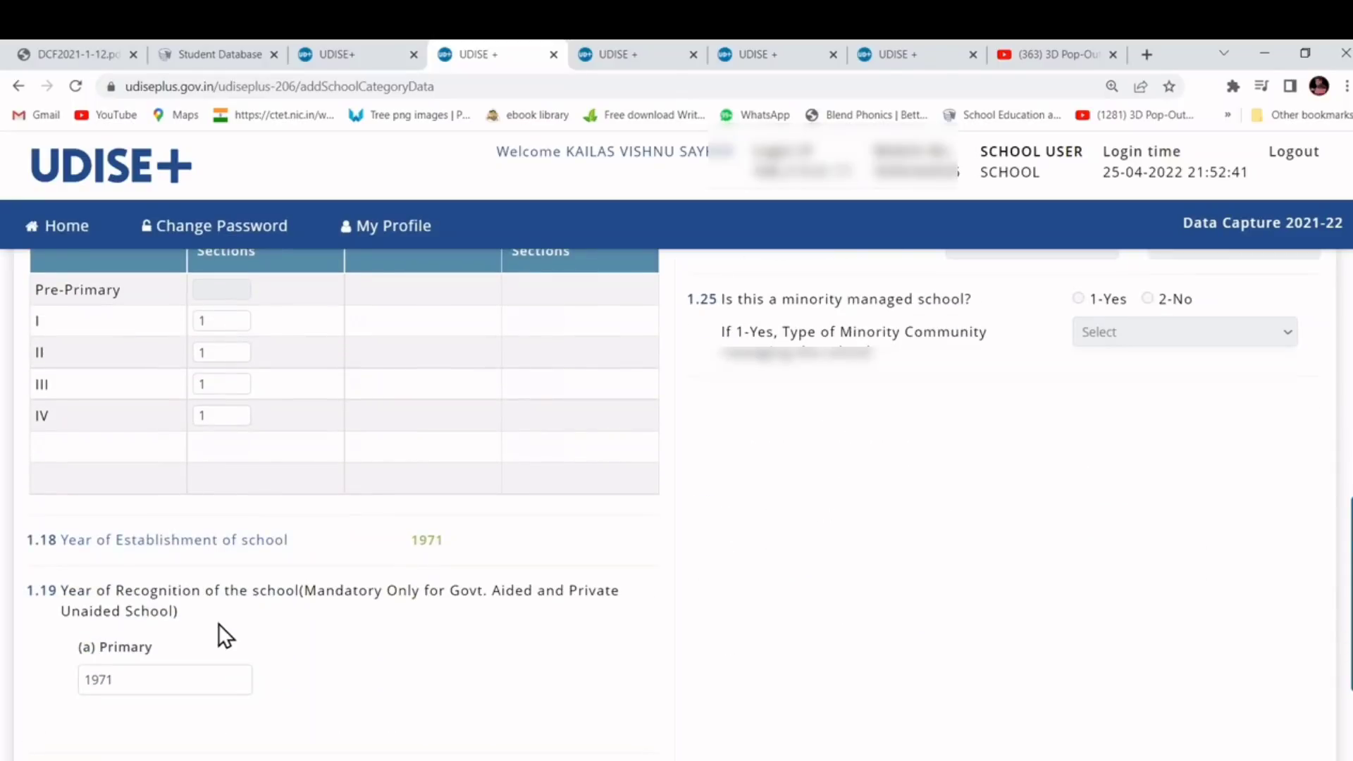
scroll(408, 589, down, 2)
scroll(410, 590, up, 13)
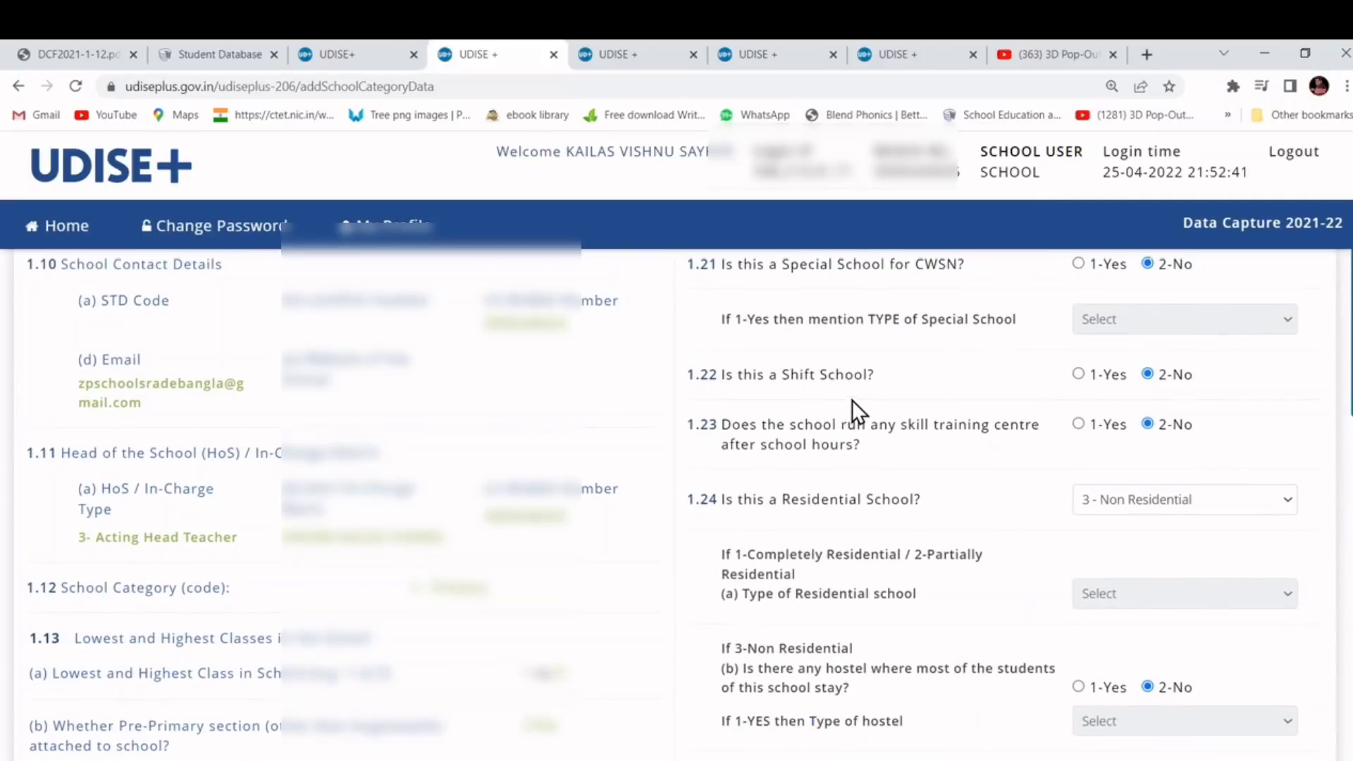
- Review items 1.21 to 1.25 of Basic Details, then save the section and continue to MOI & Other Details
scroll(852, 400, up, 4)
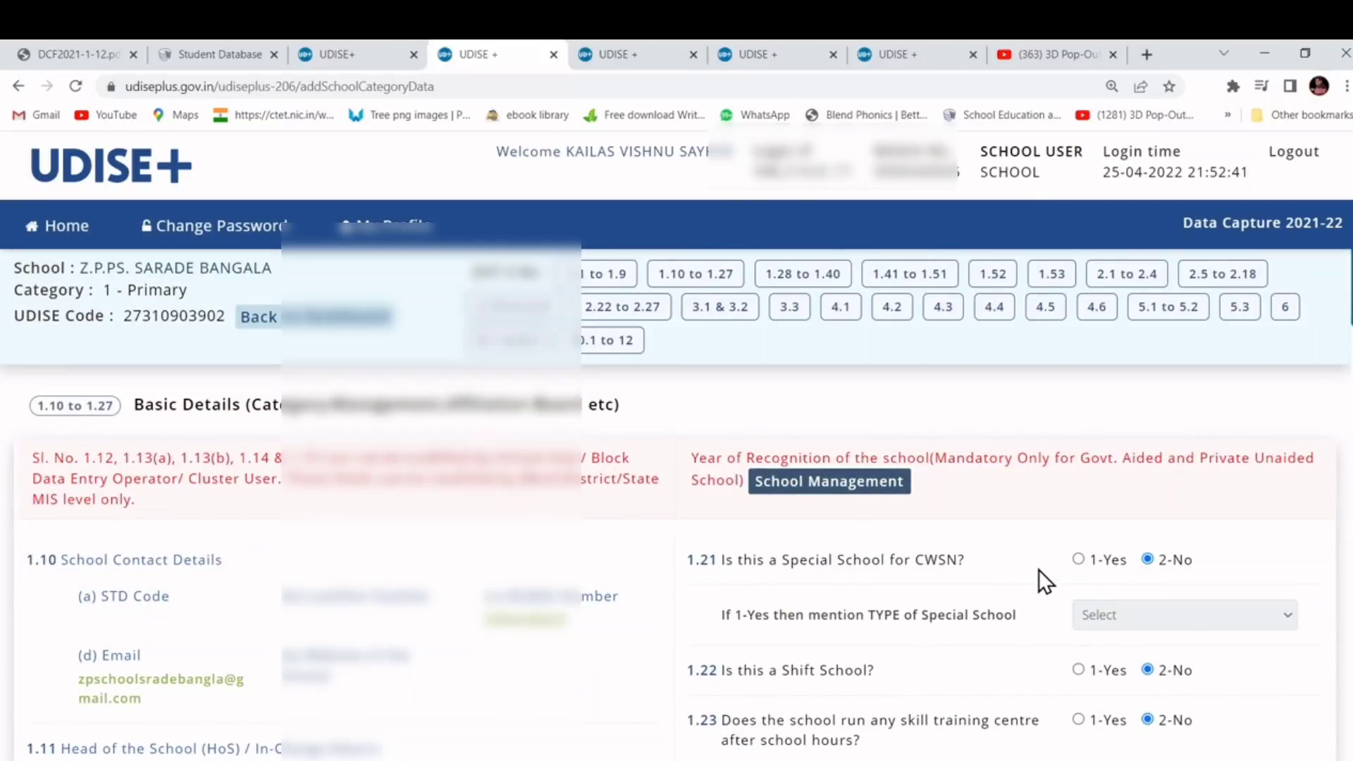
scroll(1036, 568, down, 4)
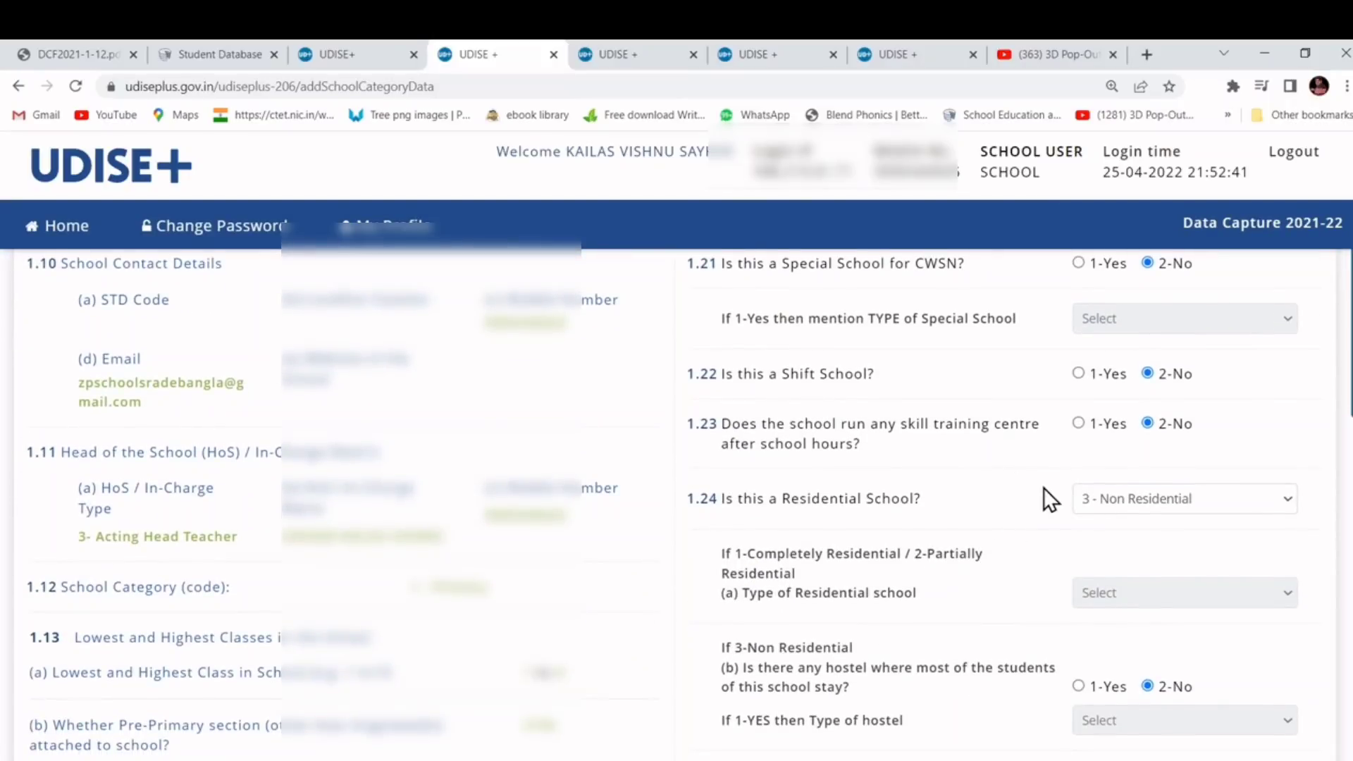
scroll(1044, 488, down, 2)
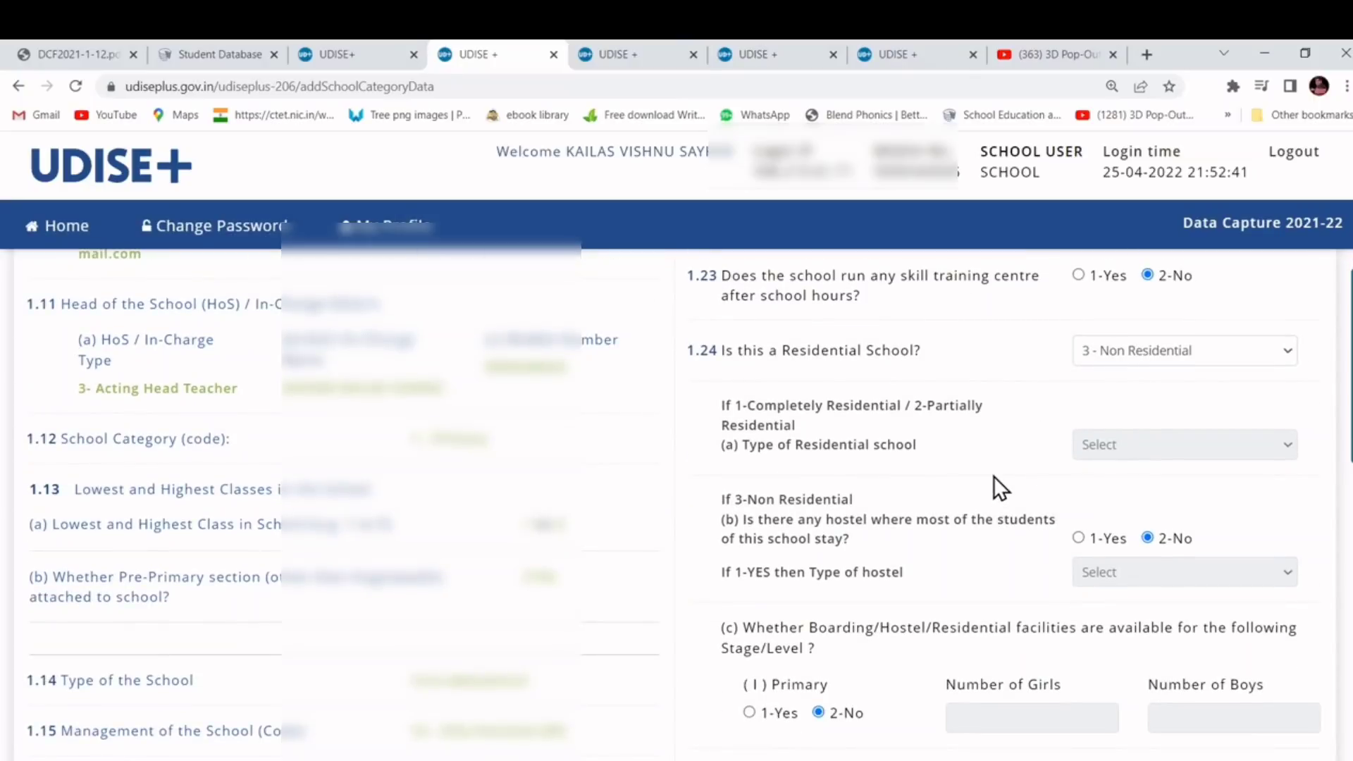
scroll(994, 475, down, 10)
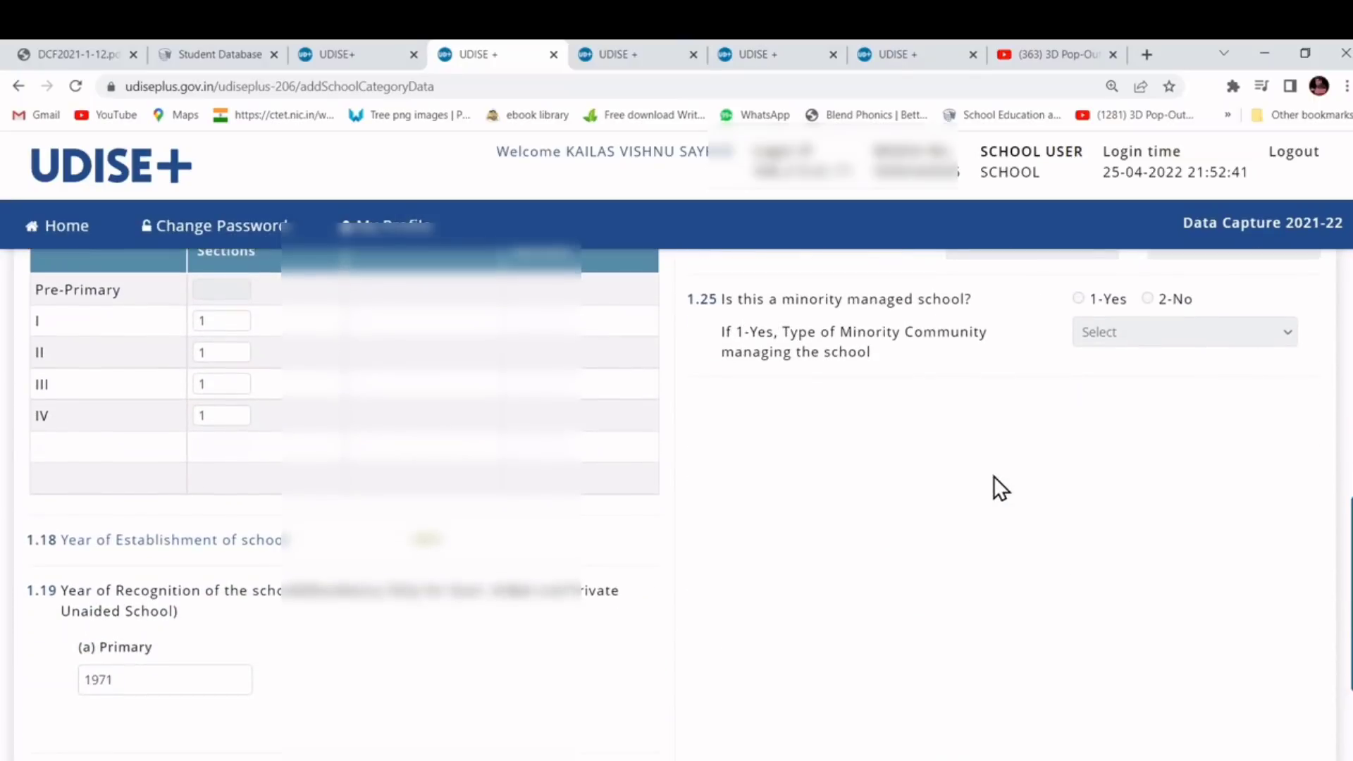
scroll(994, 476, down, 3)
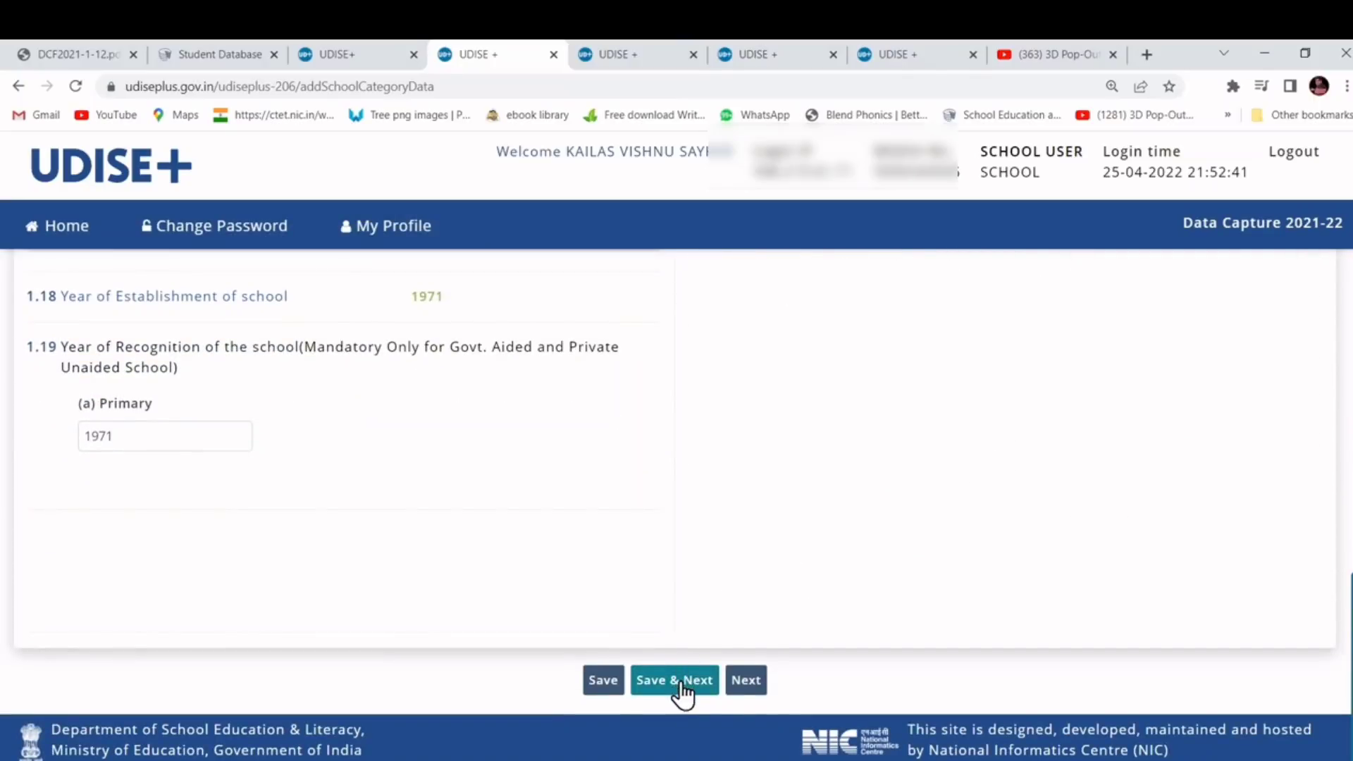
click(680, 684)
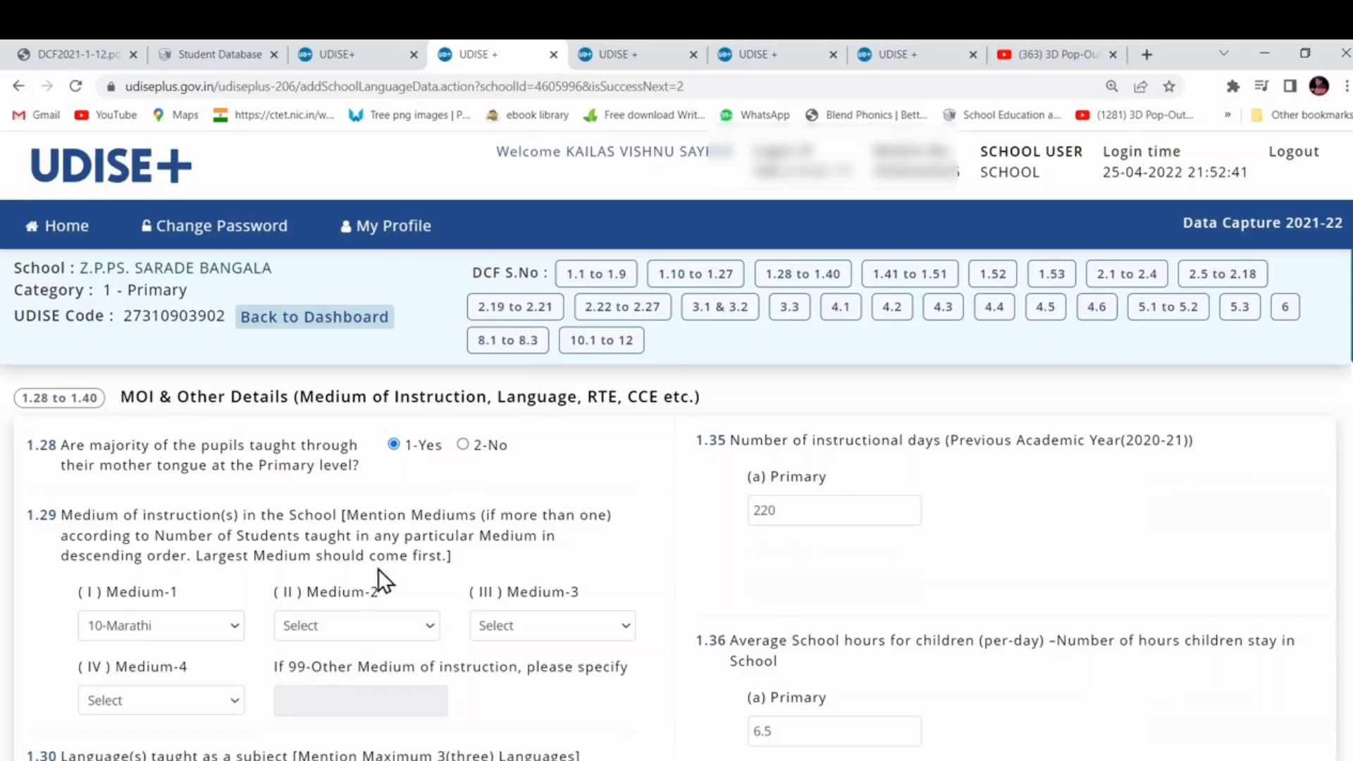
- Review the mediums of instruction and languages taught, checking the class selections for Marathi and English in item 1.30
scroll(234, 553, down, 2)
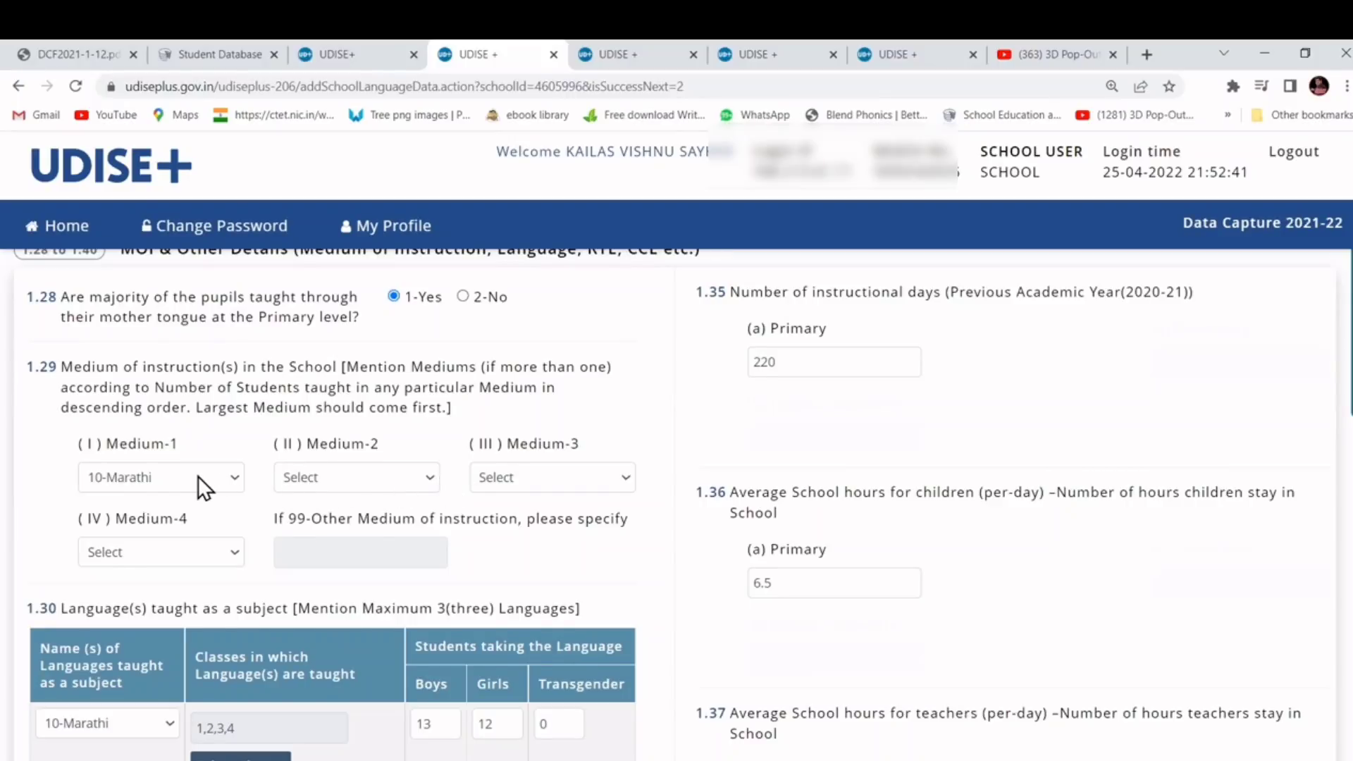
scroll(197, 476, down, 2)
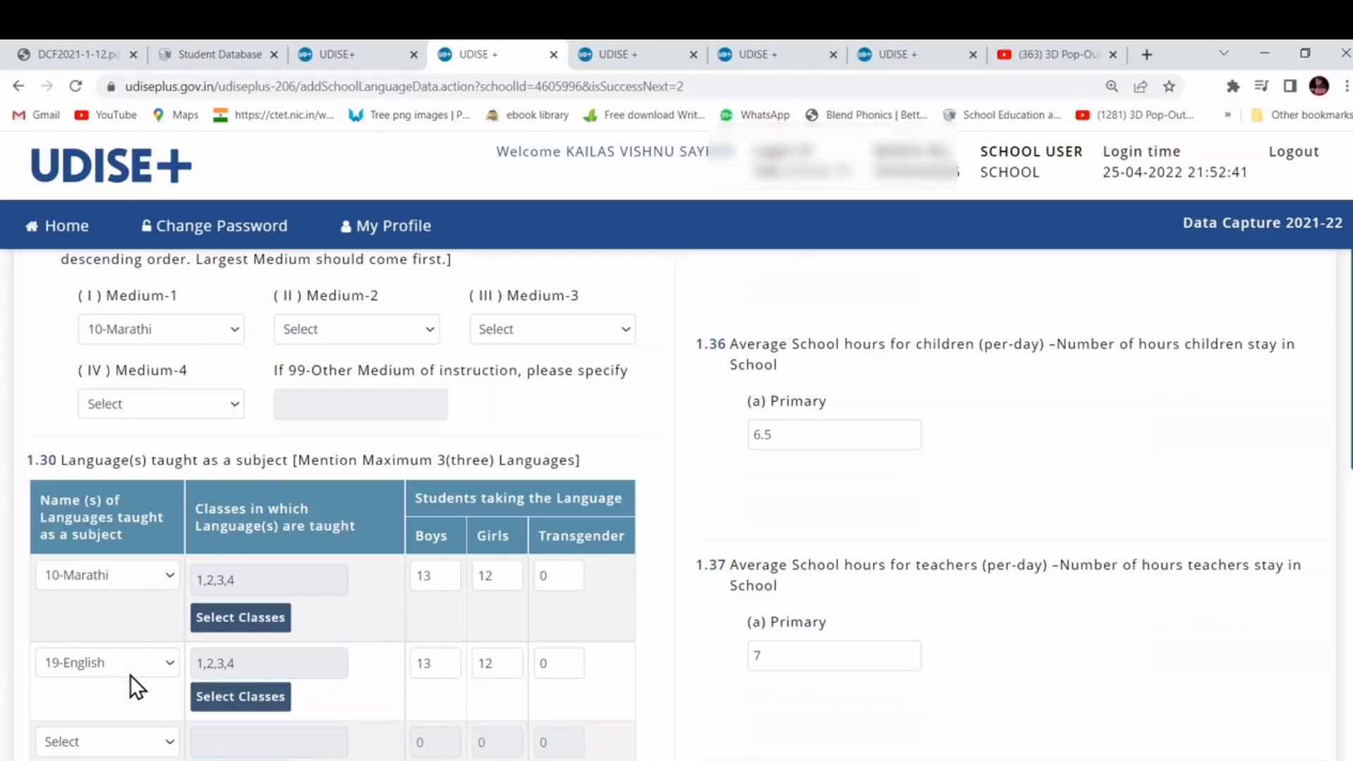
scroll(130, 674, down, 2)
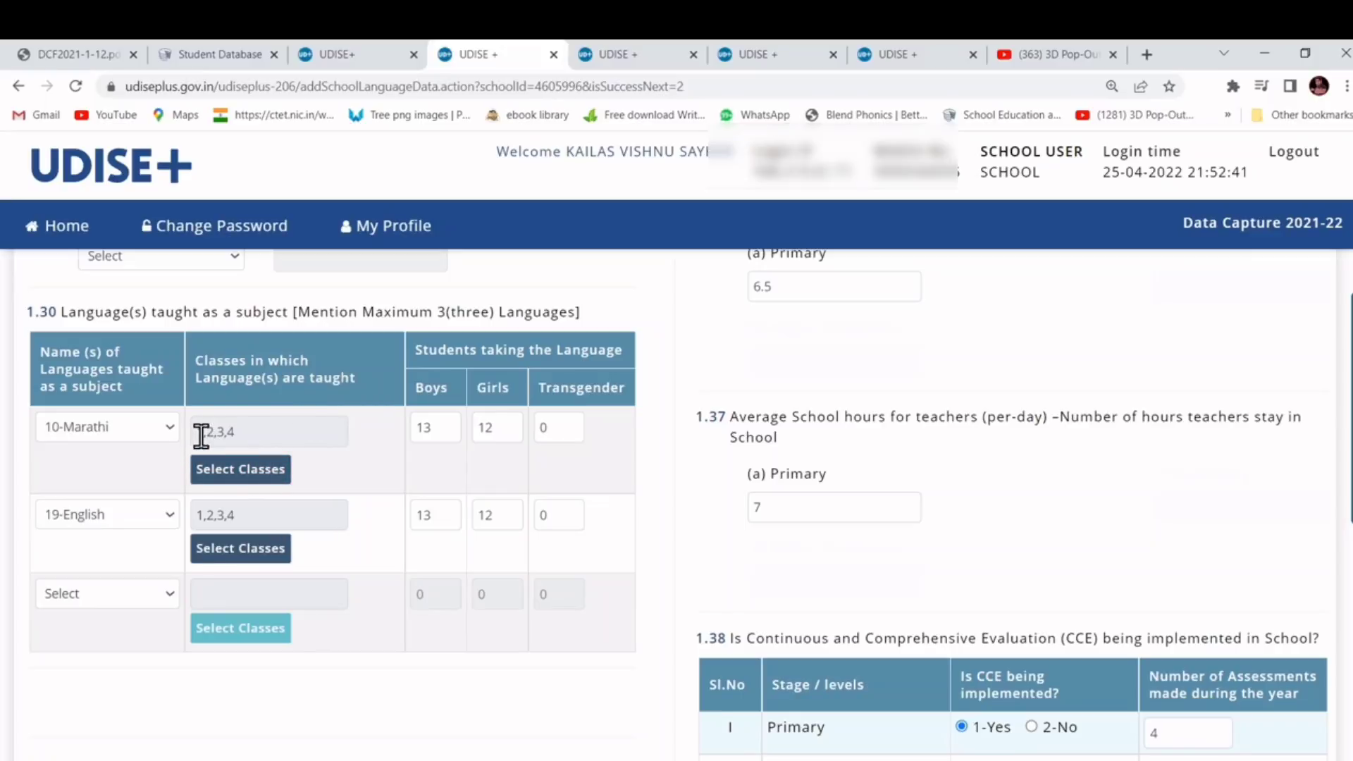
click(236, 471)
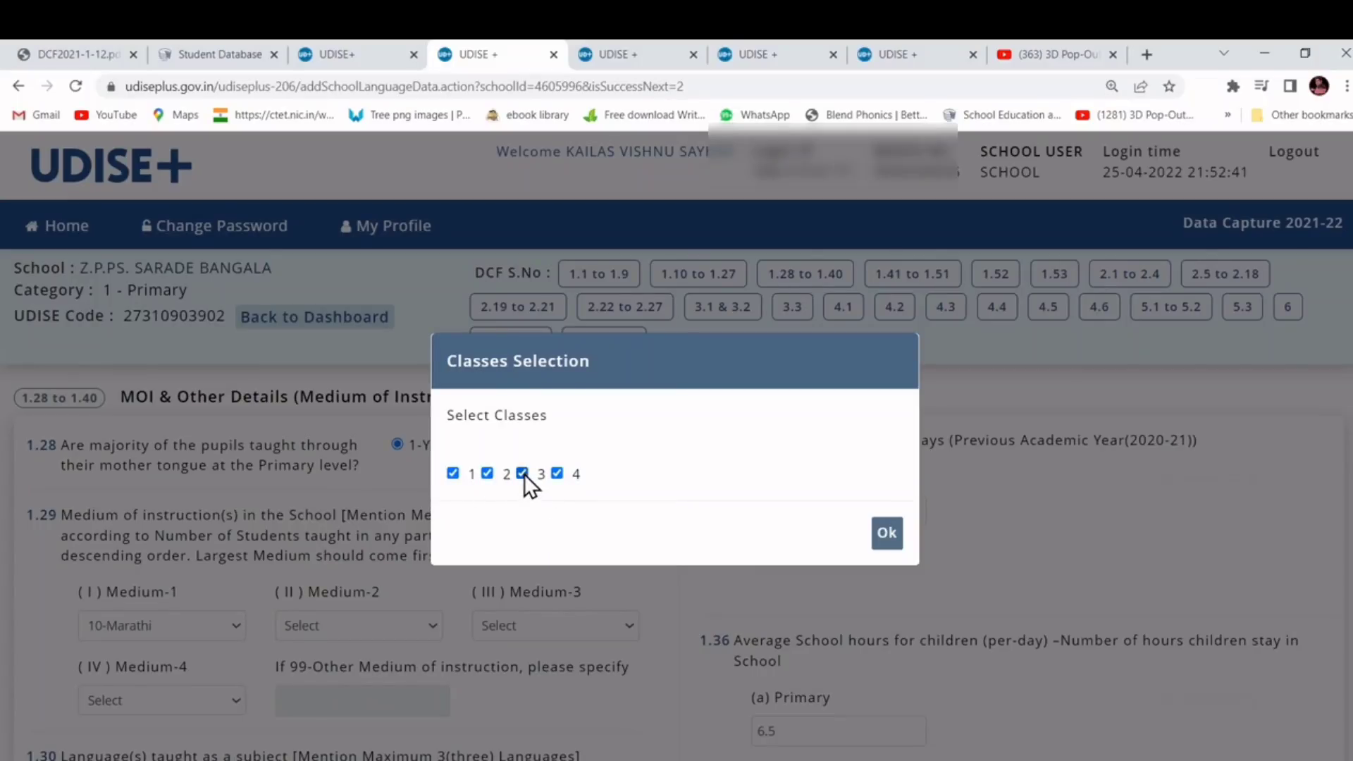
click(885, 538)
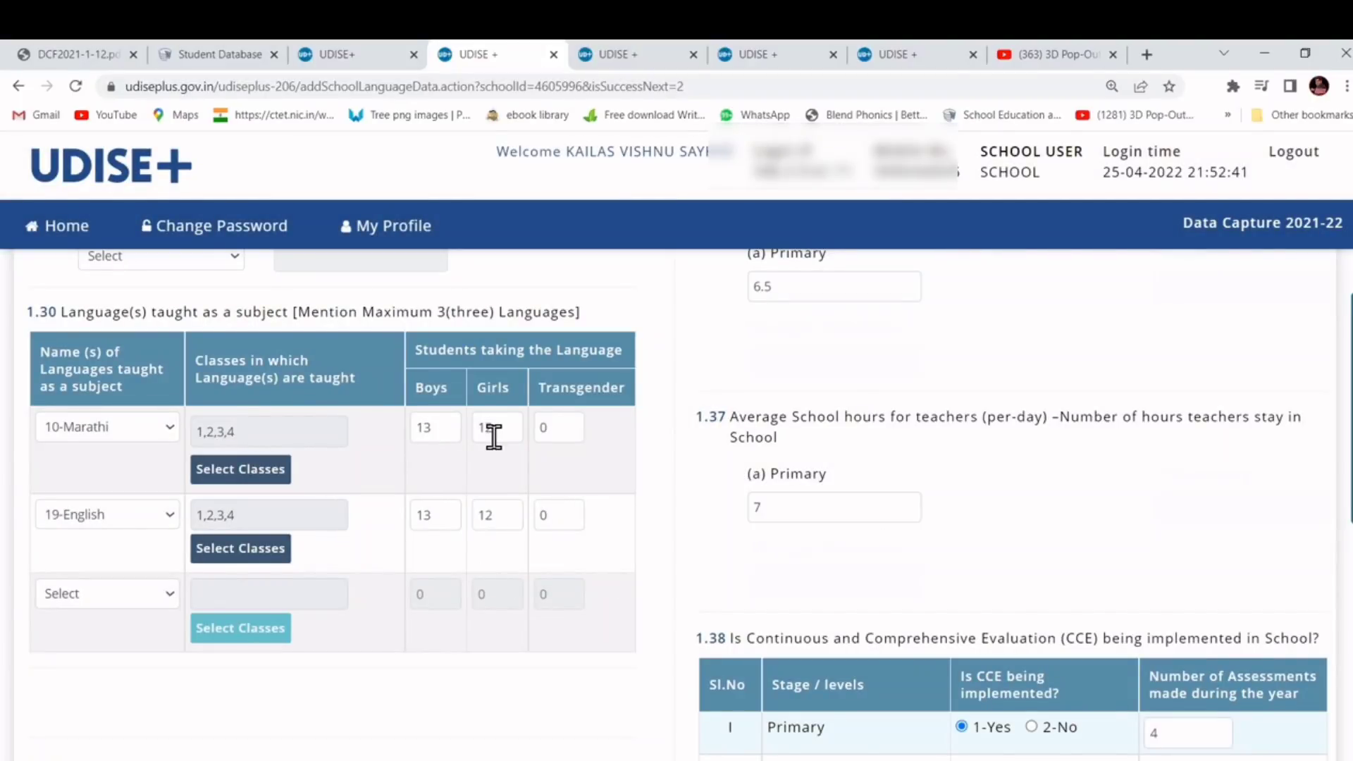
click(233, 551)
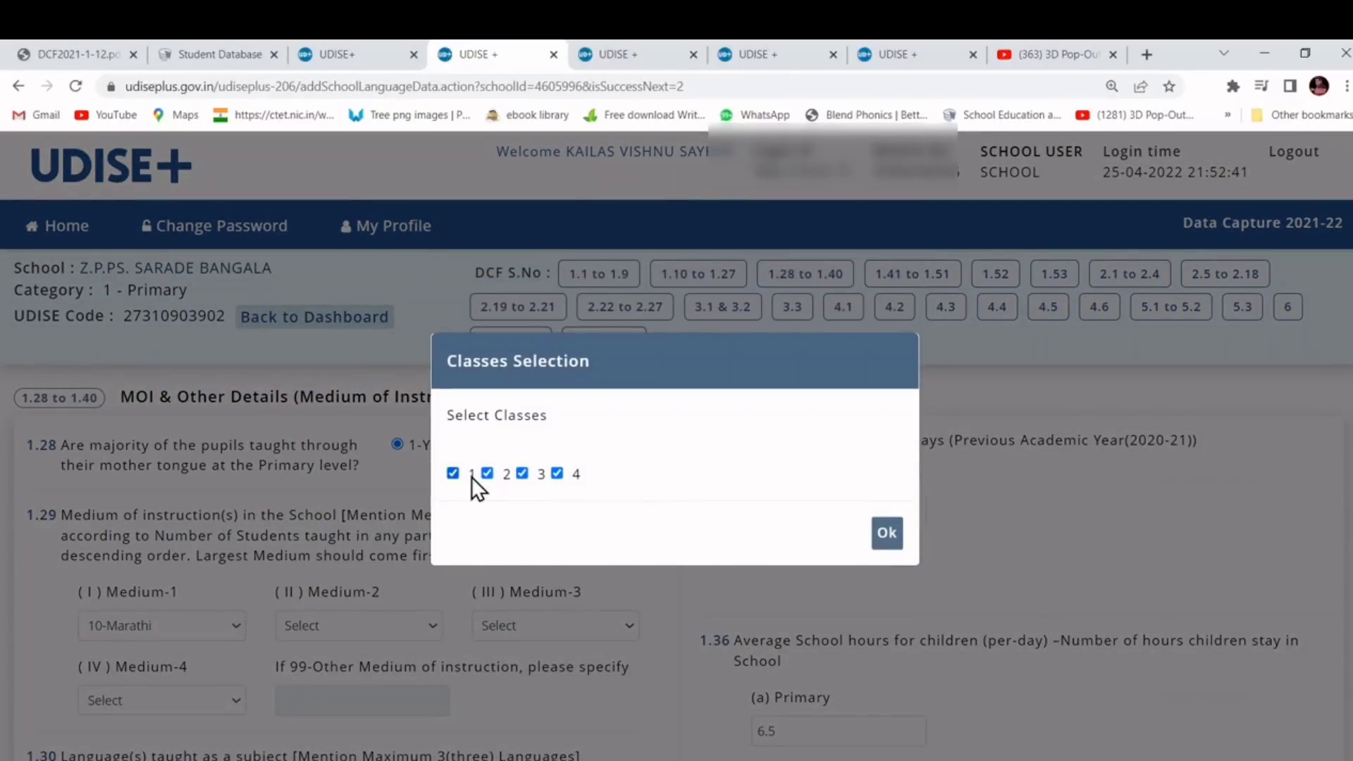
click(884, 540)
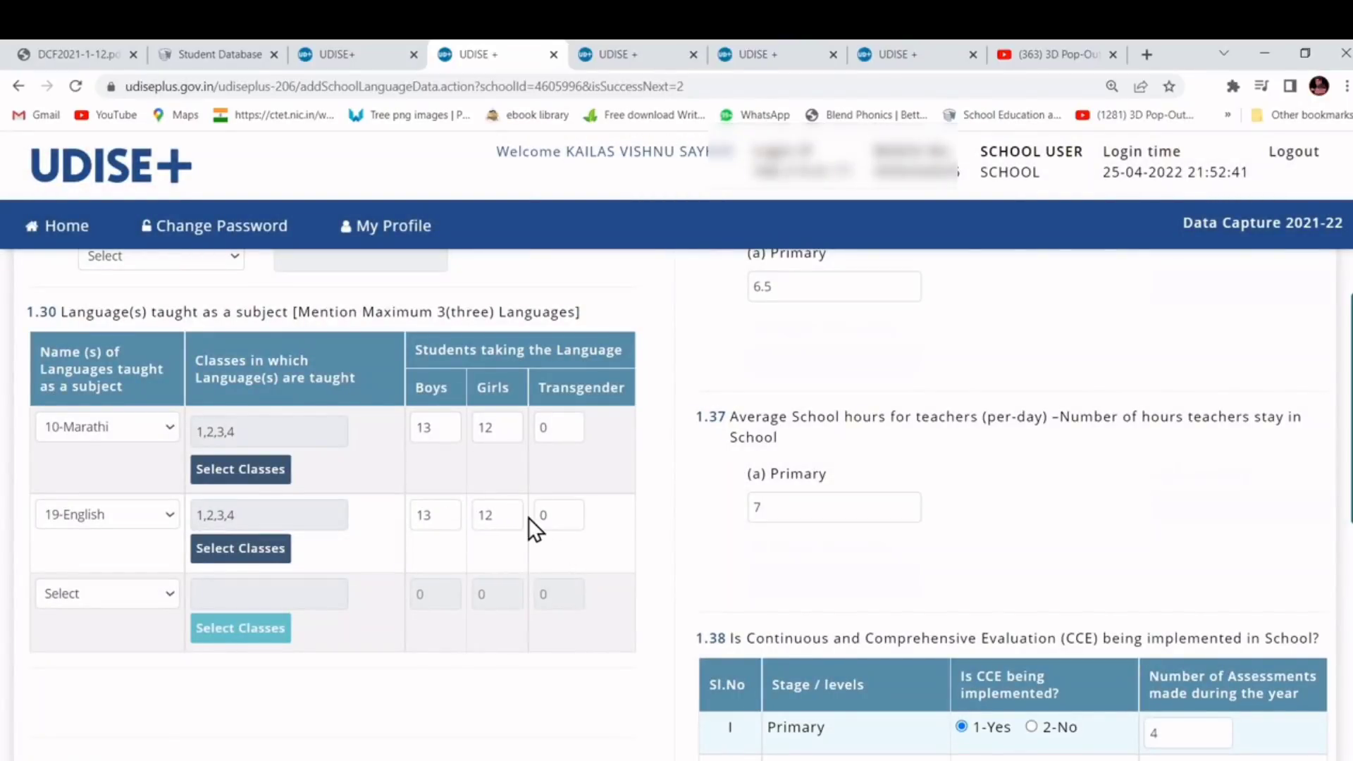
- Review the school's distances from the nearest government schools in item 1.33 and the all-weather road access in 1.34
scroll(529, 517, down, 5)
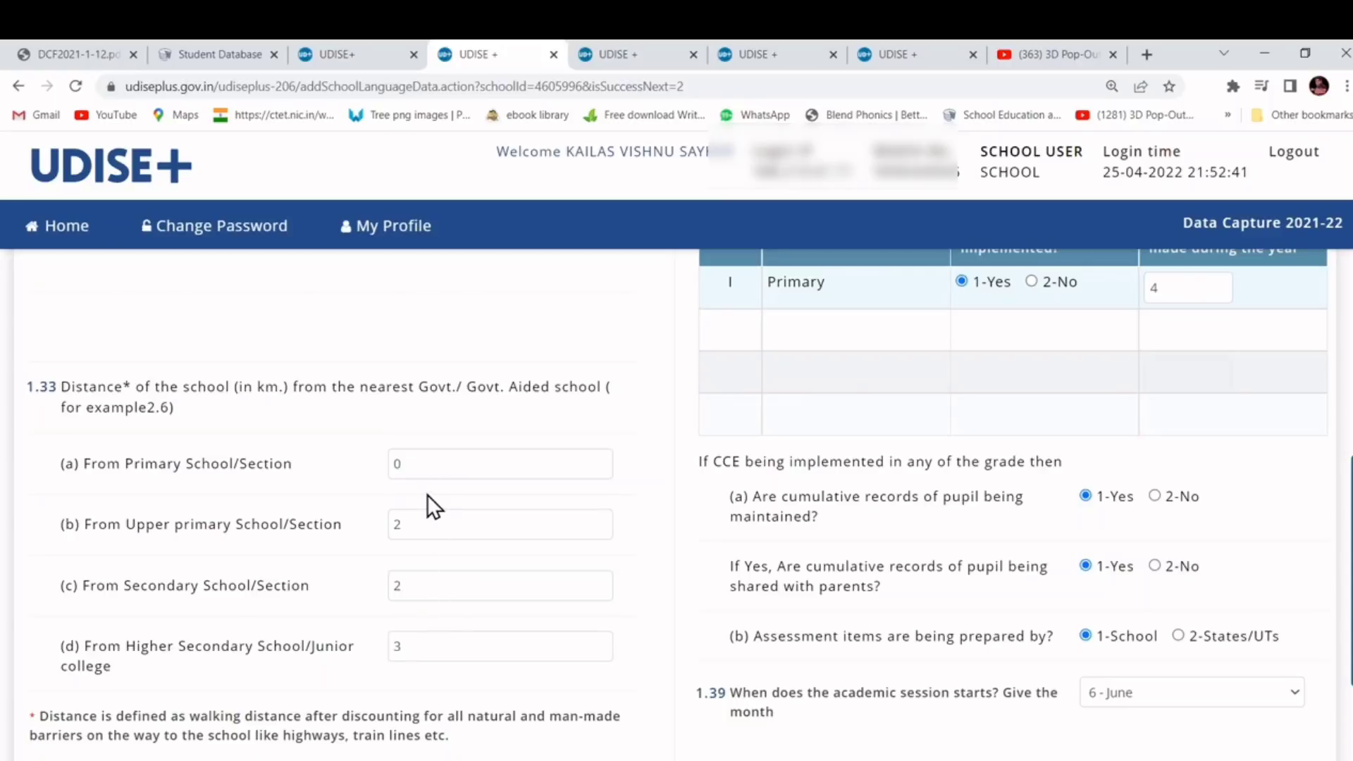
scroll(427, 566, down, 3)
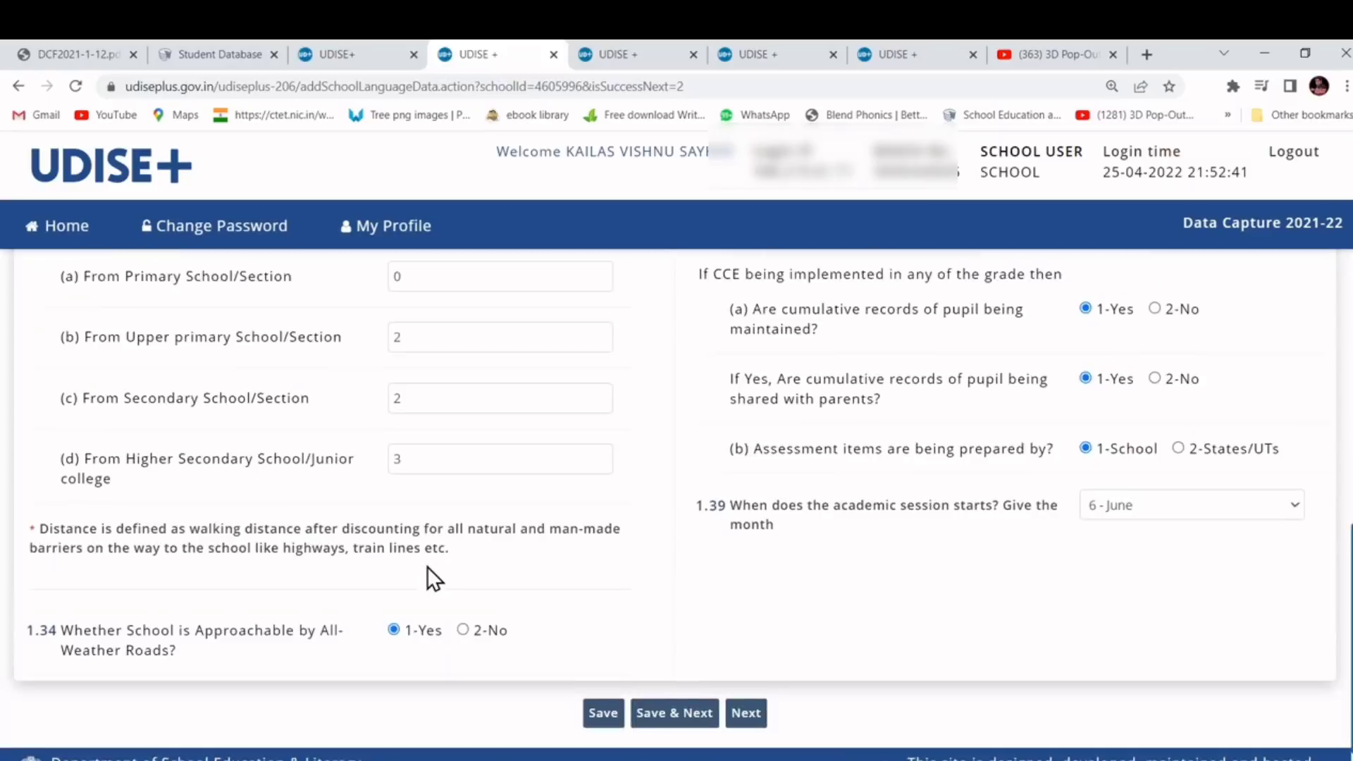
scroll(433, 560, up, 4)
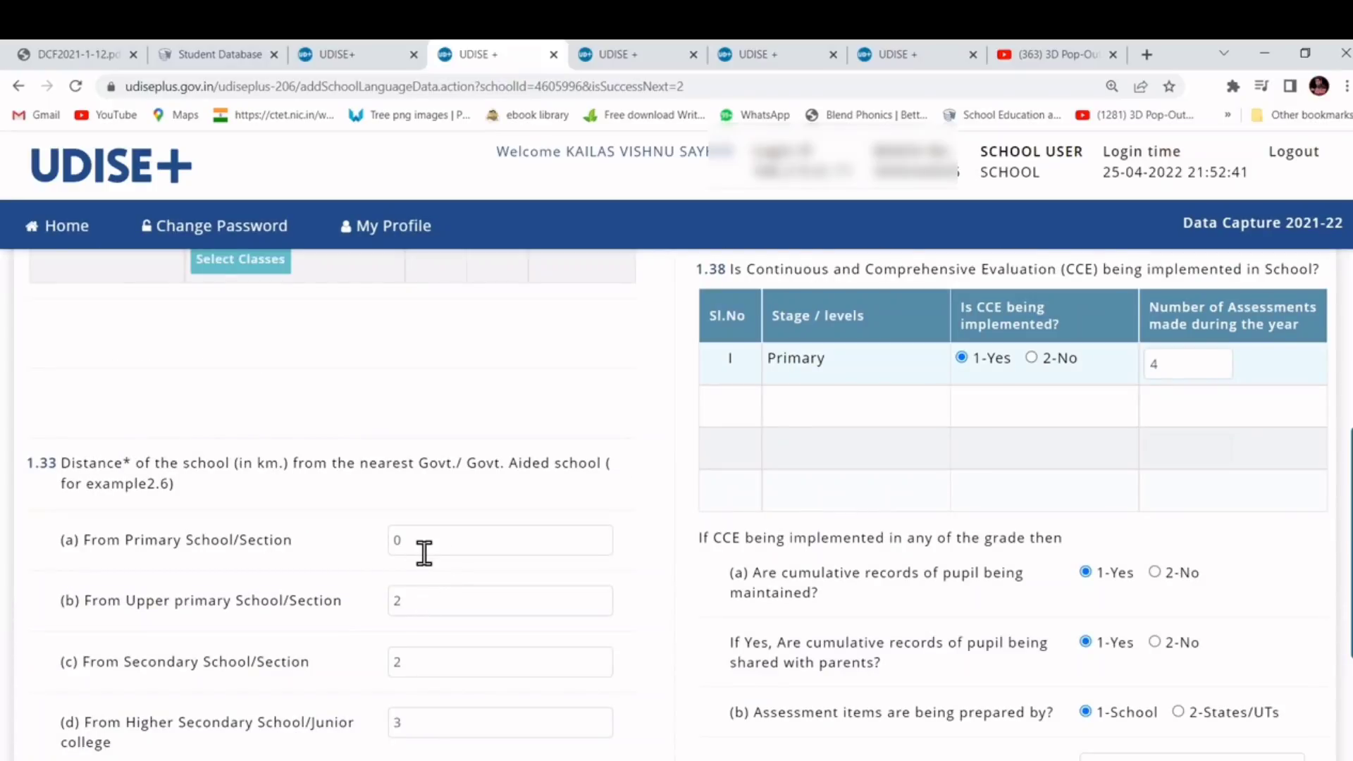
scroll(424, 553, down, 4)
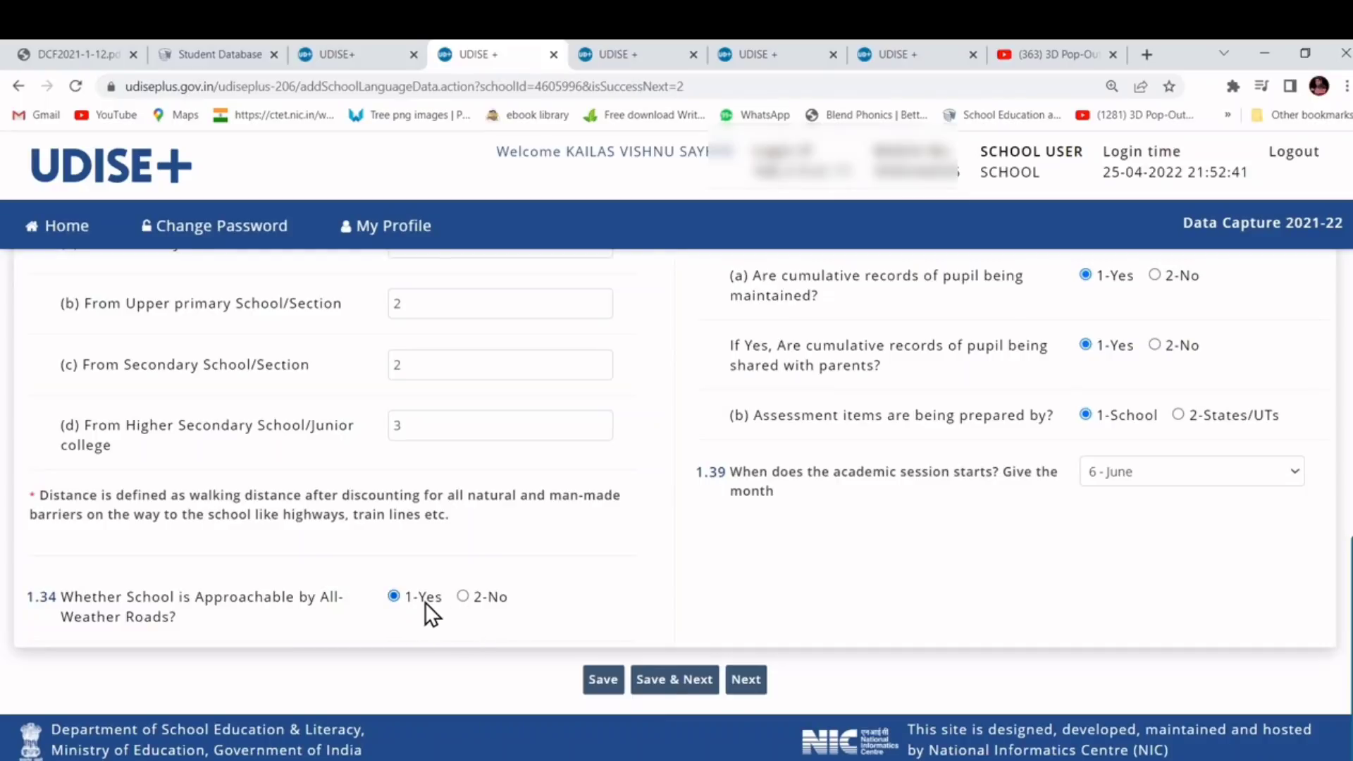
- Examine the previous year's instructional days, children's and teachers' school hours, and CCE implementation with its number of assessments in items 1.35 to 1.38
scroll(668, 592, up, 15)
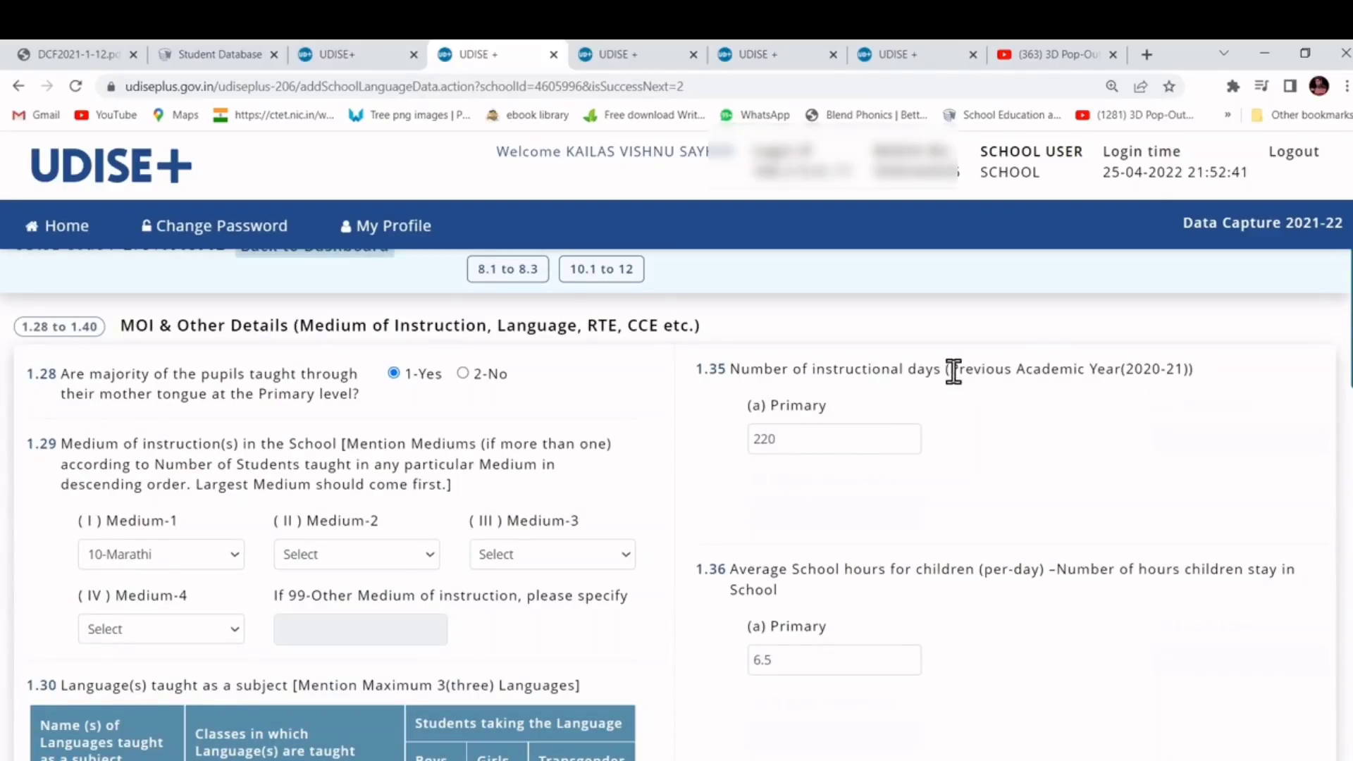
drag(950, 368, 1105, 368)
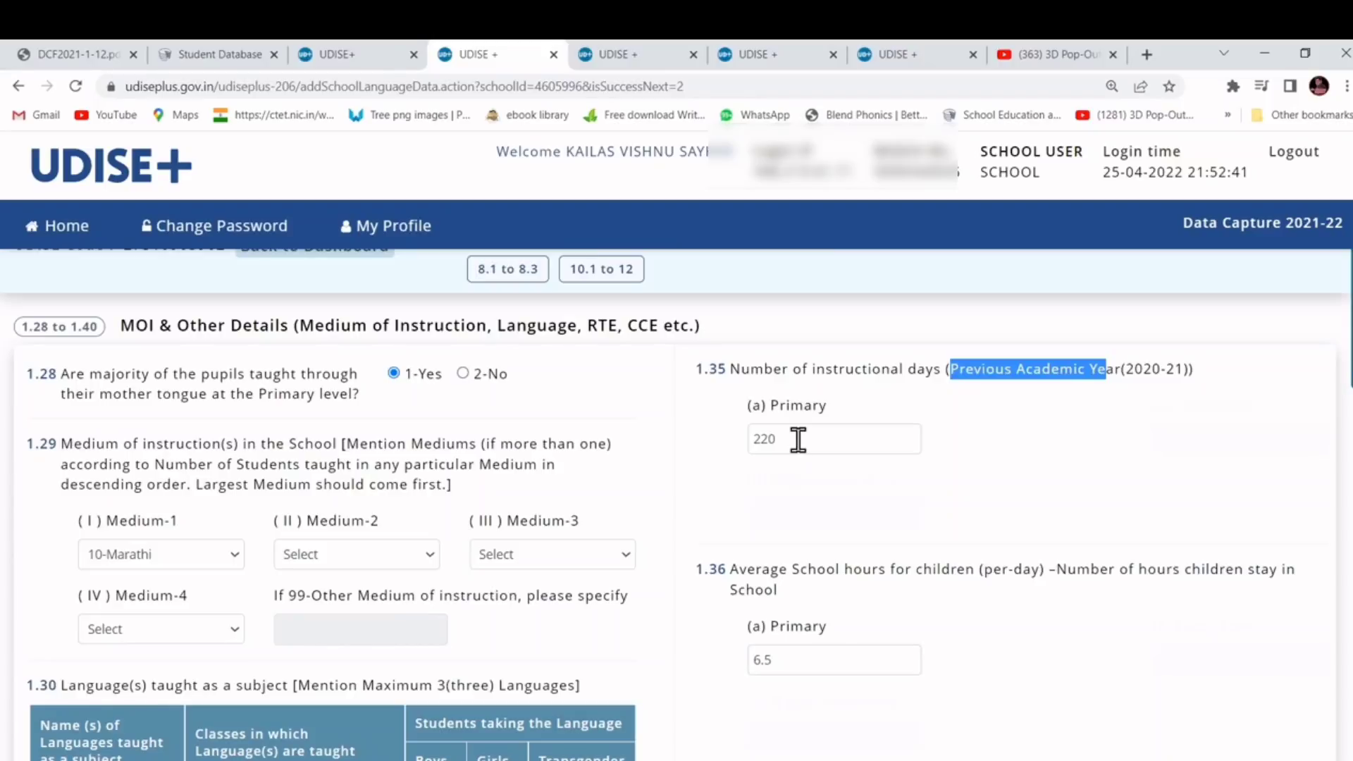
scroll(803, 447, down, 2)
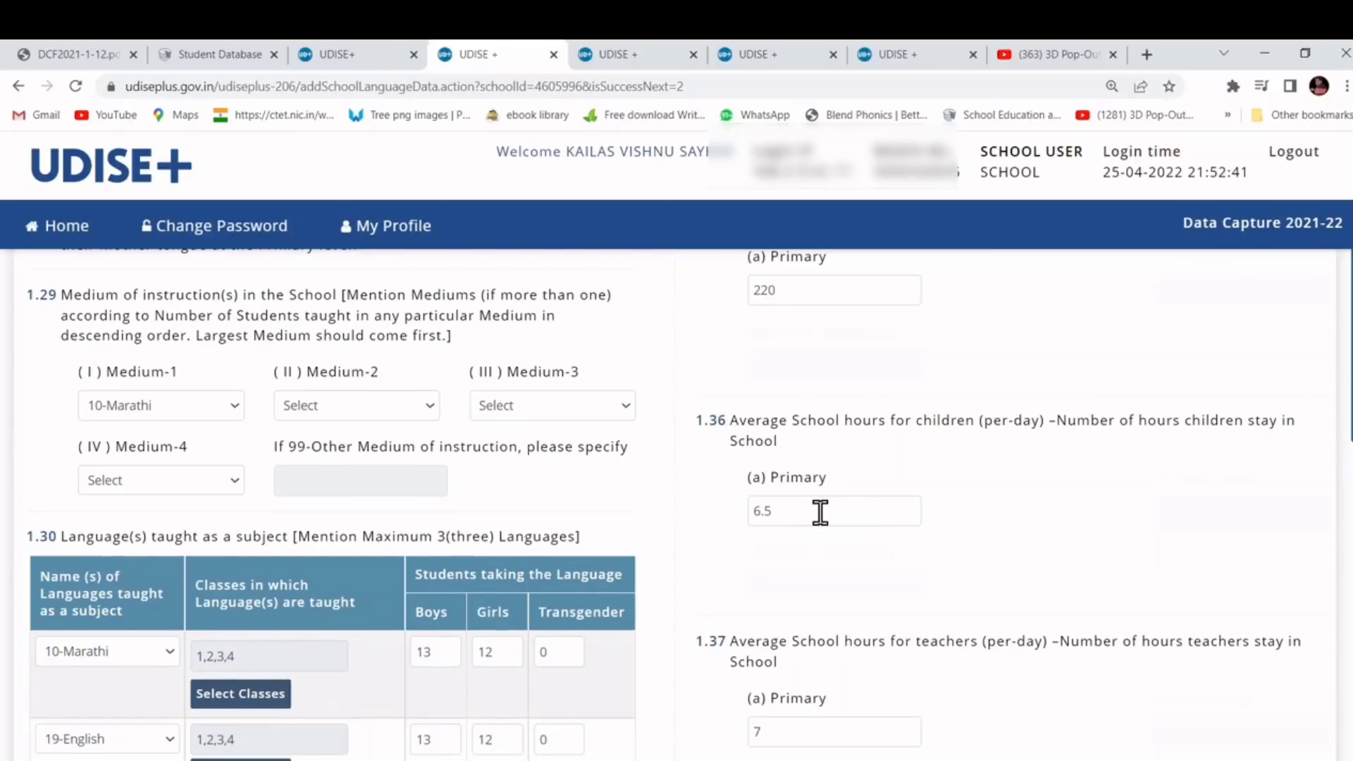
drag(809, 510, 736, 512)
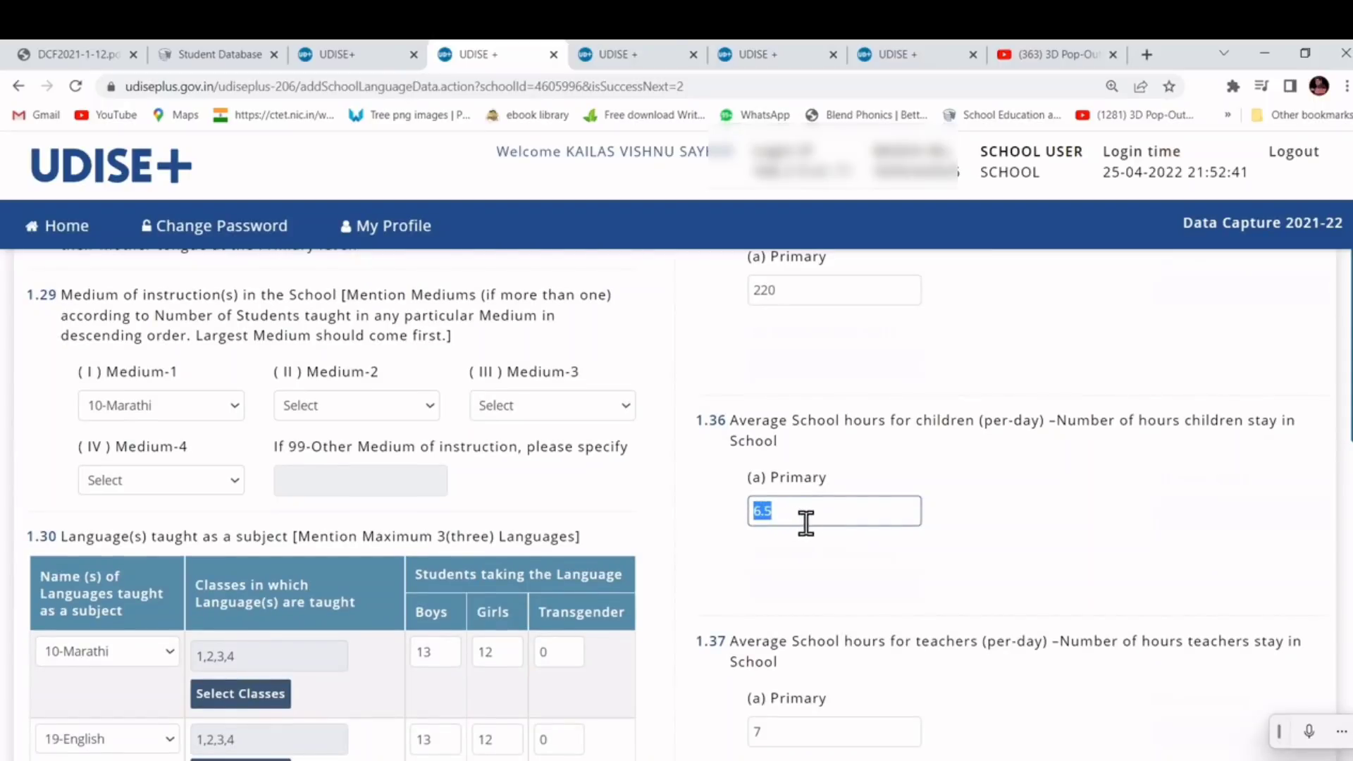
scroll(814, 523, down, 4)
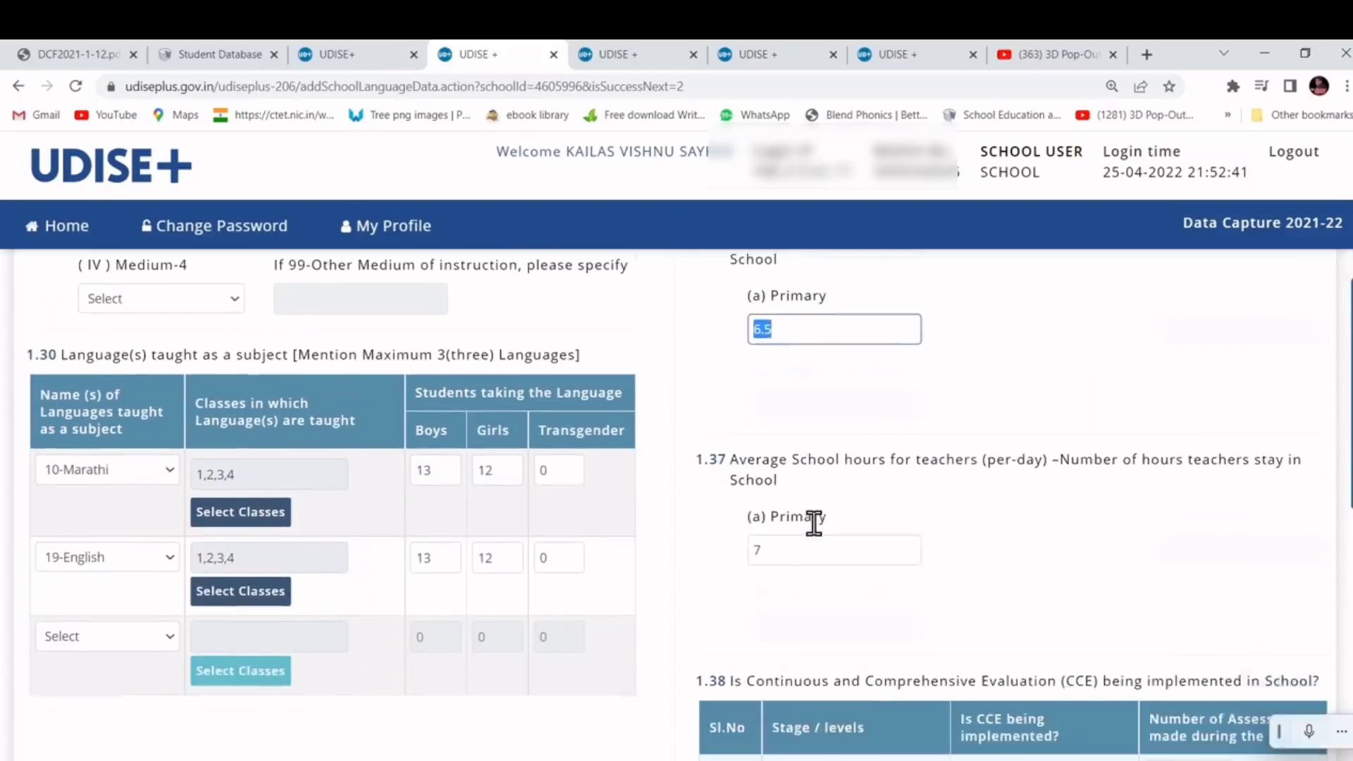
click(749, 435)
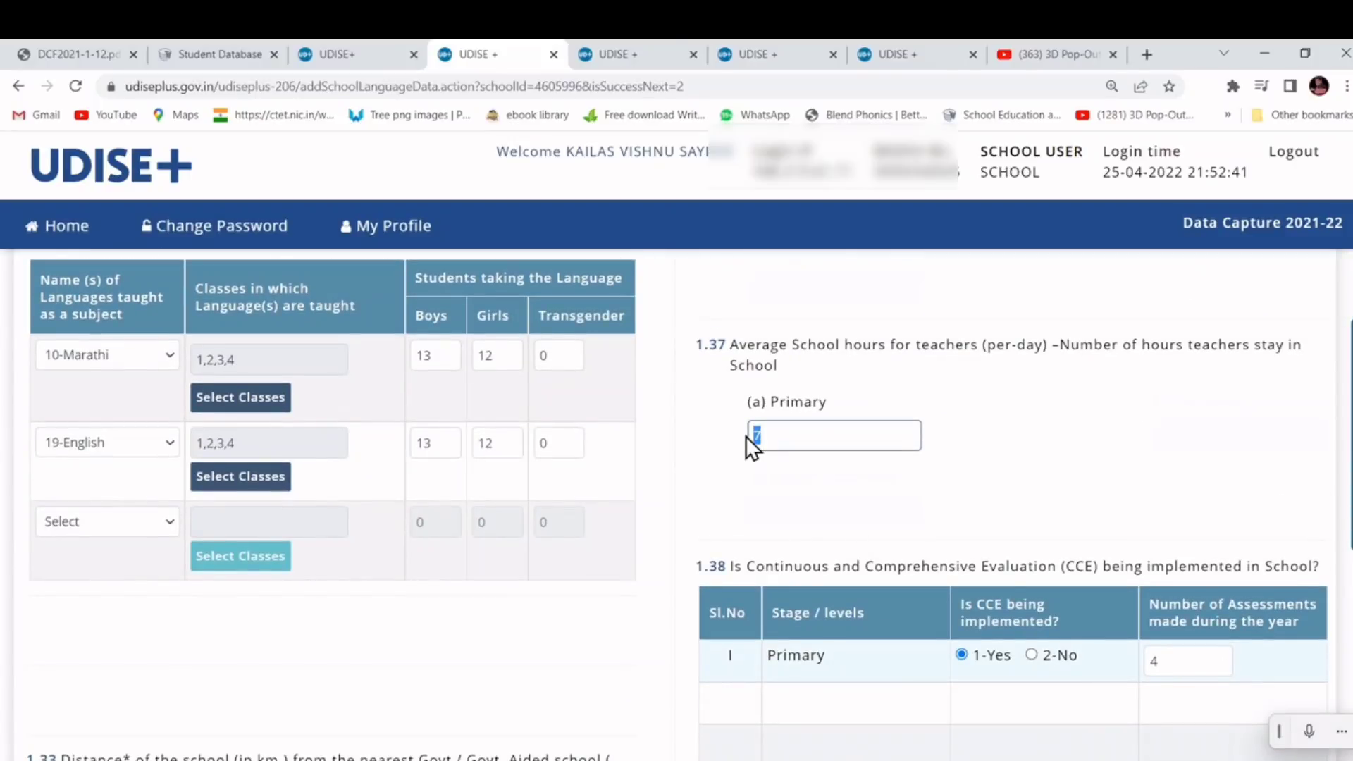
scroll(888, 454, down, 2)
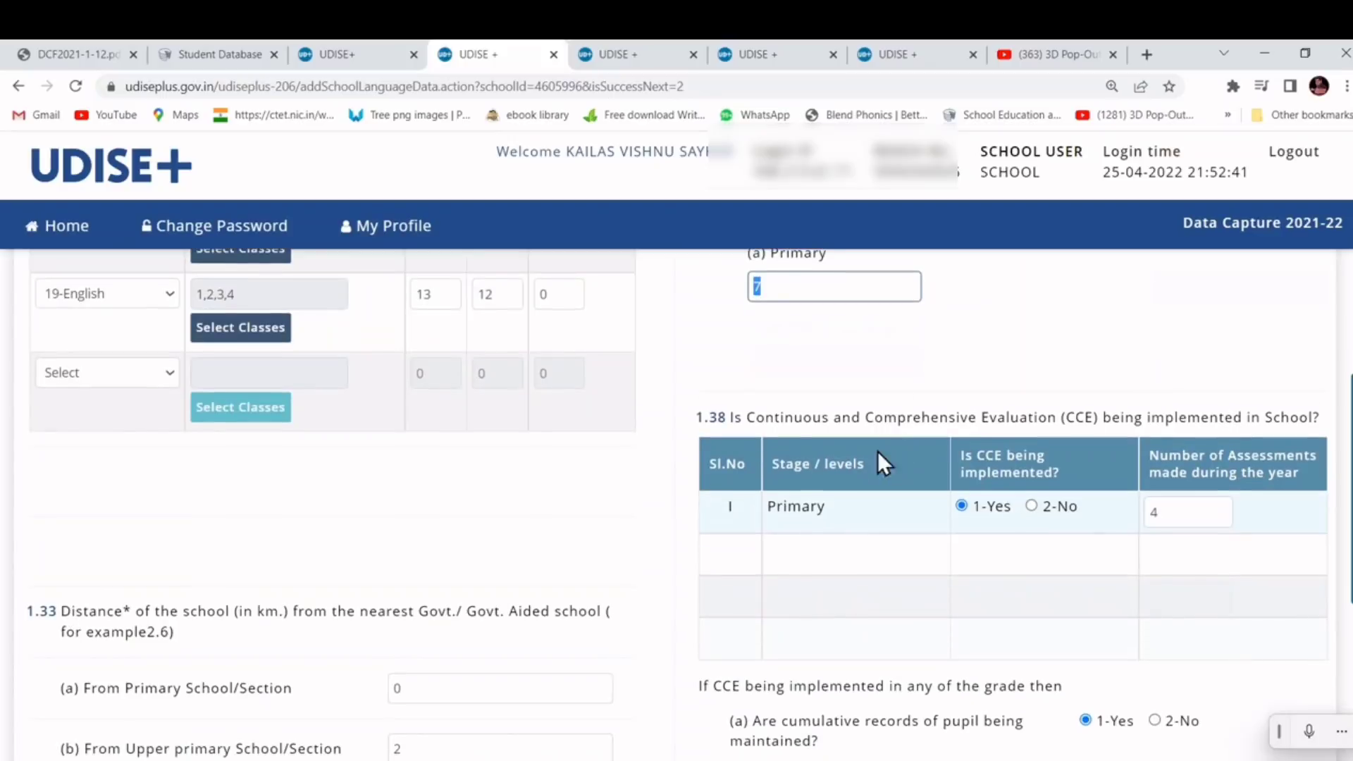
drag(730, 419, 822, 427)
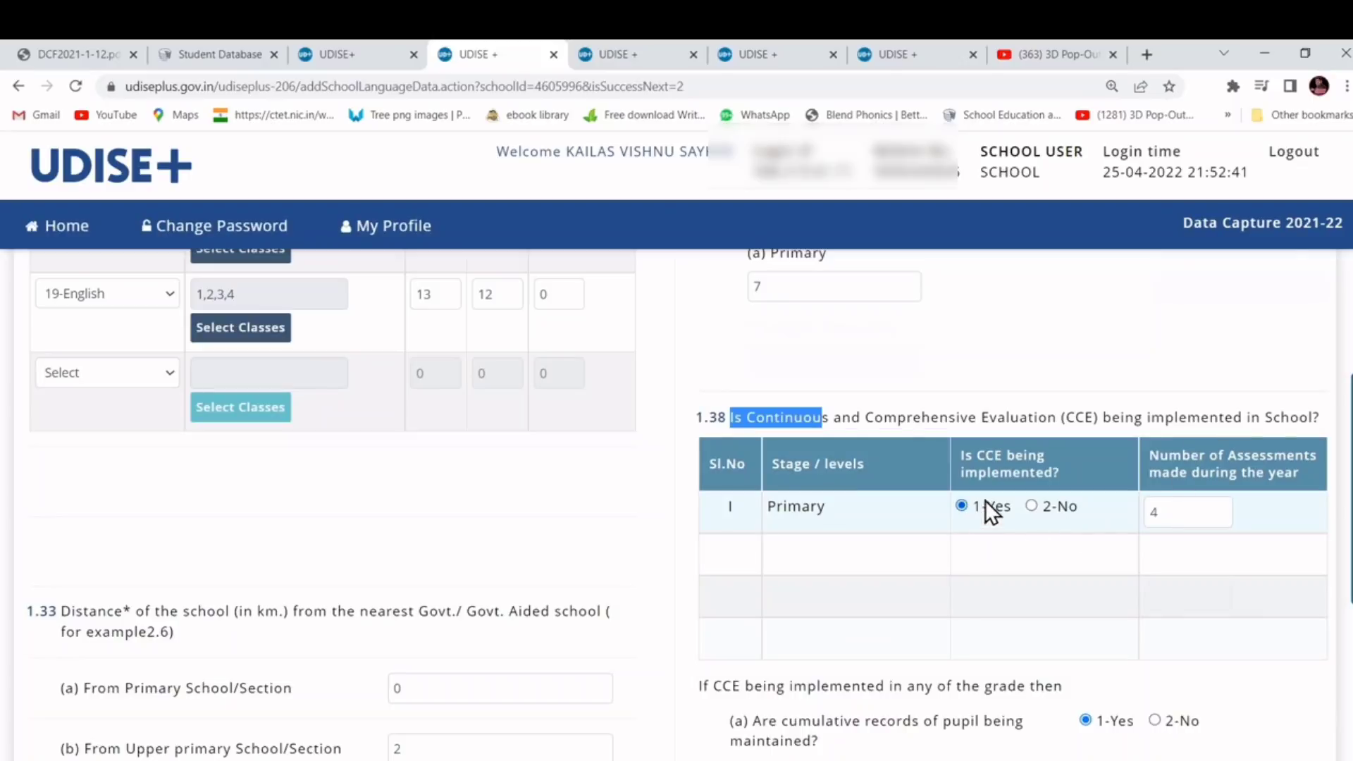
drag(1174, 512, 1141, 513)
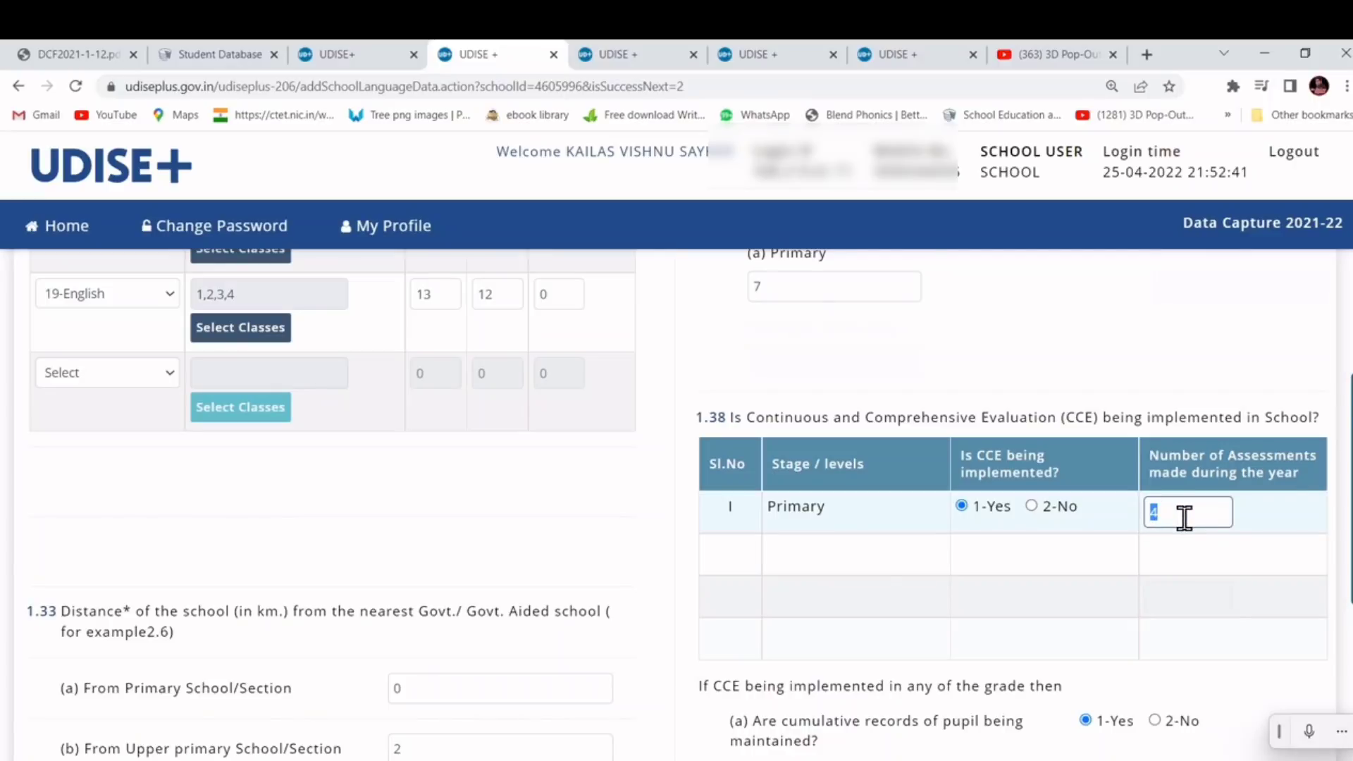
- Check the CCE record questions and academic session month, then save MOI & Other Details and continue to section 1.41 to 1.51
scroll(1184, 518, down, 4)
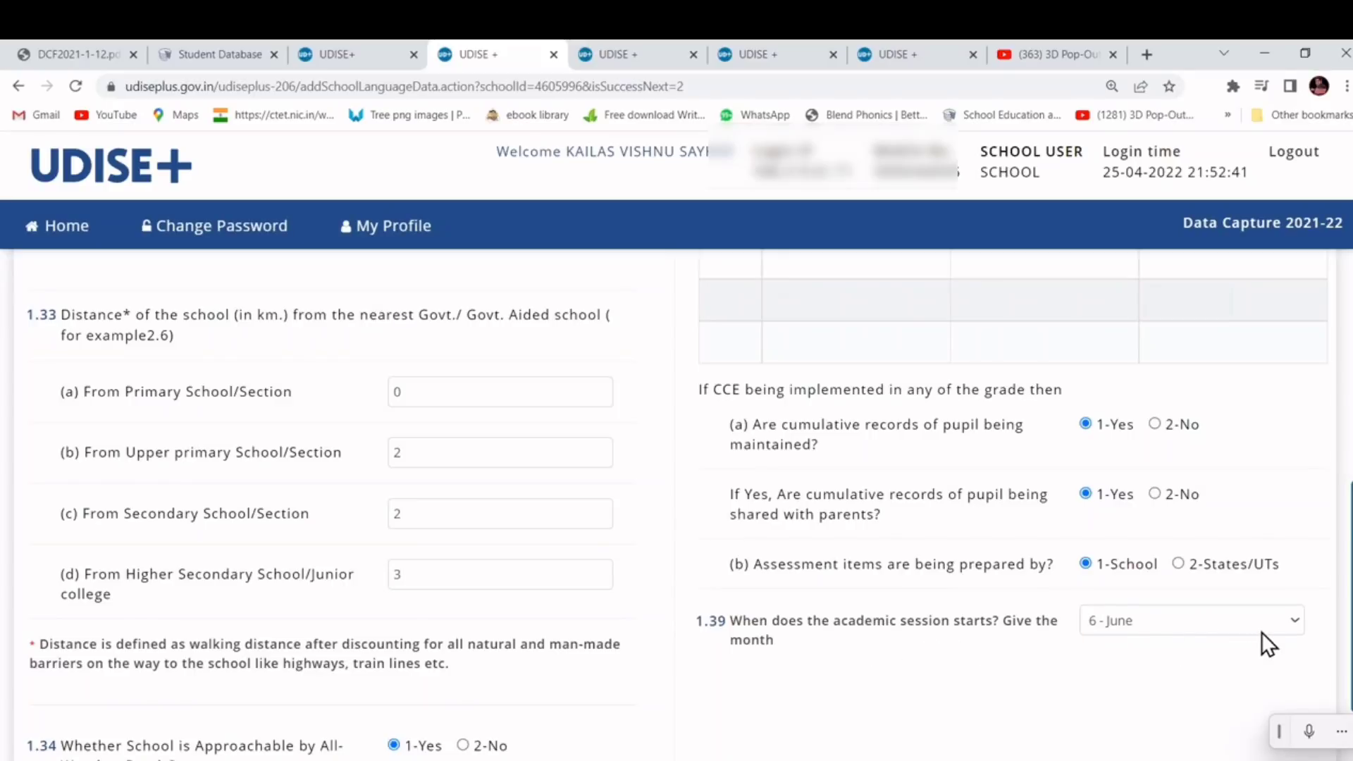
scroll(1204, 611, down, 2)
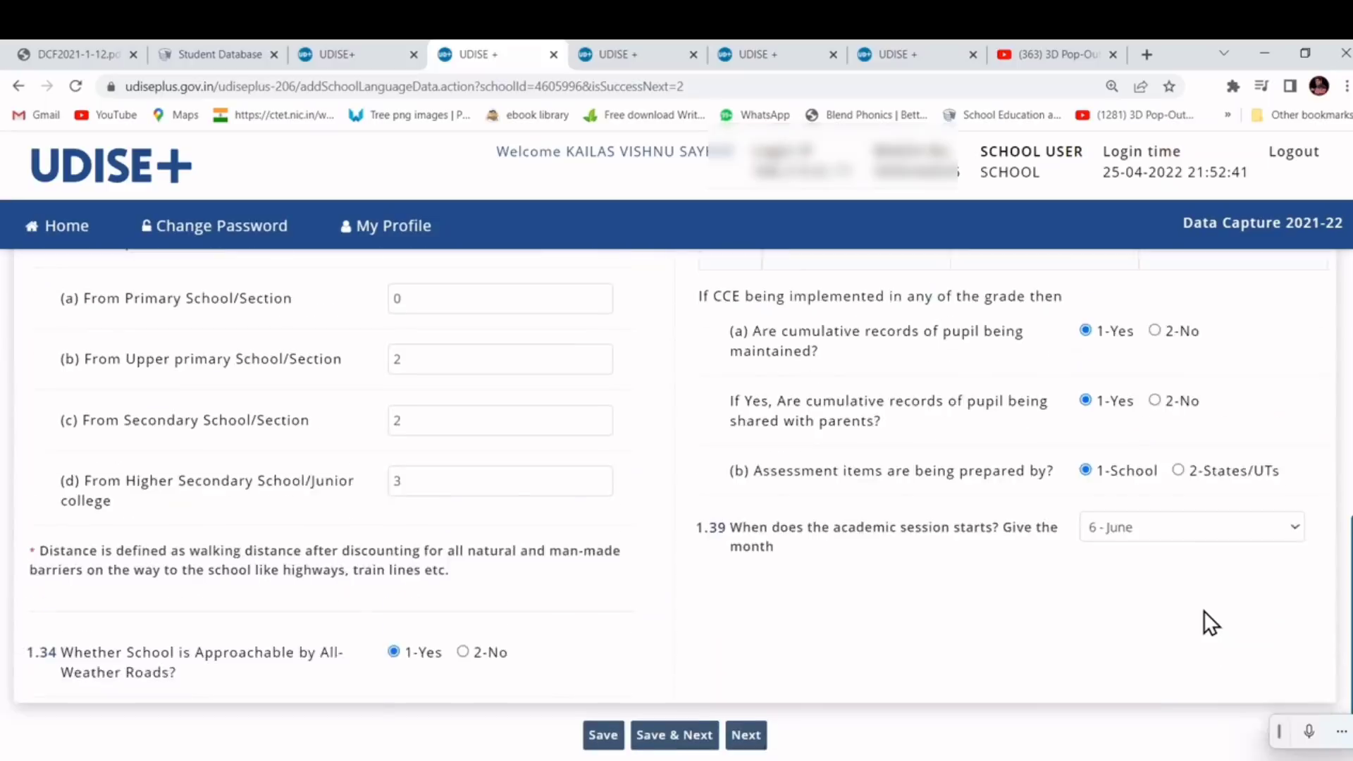
scroll(730, 472, up, 6)
scroll(731, 472, up, 1)
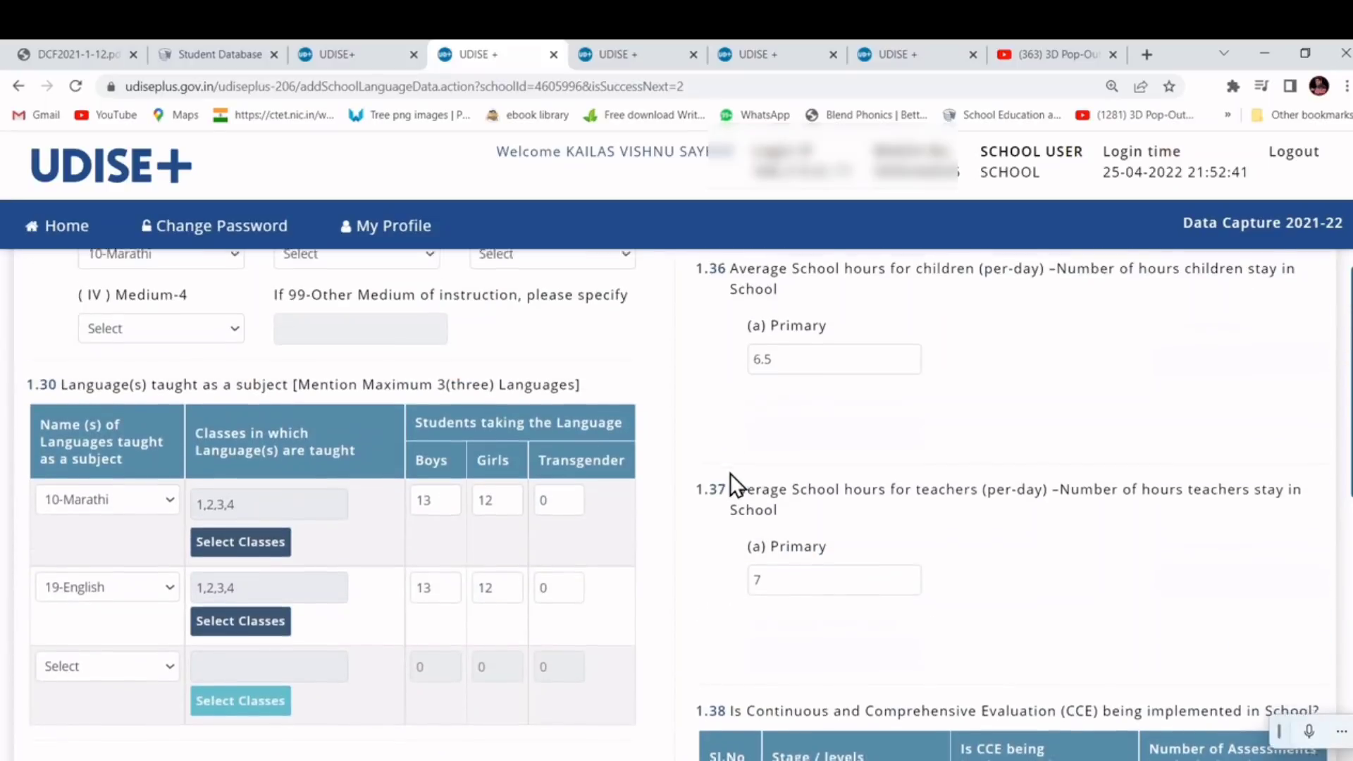
scroll(731, 472, down, 8)
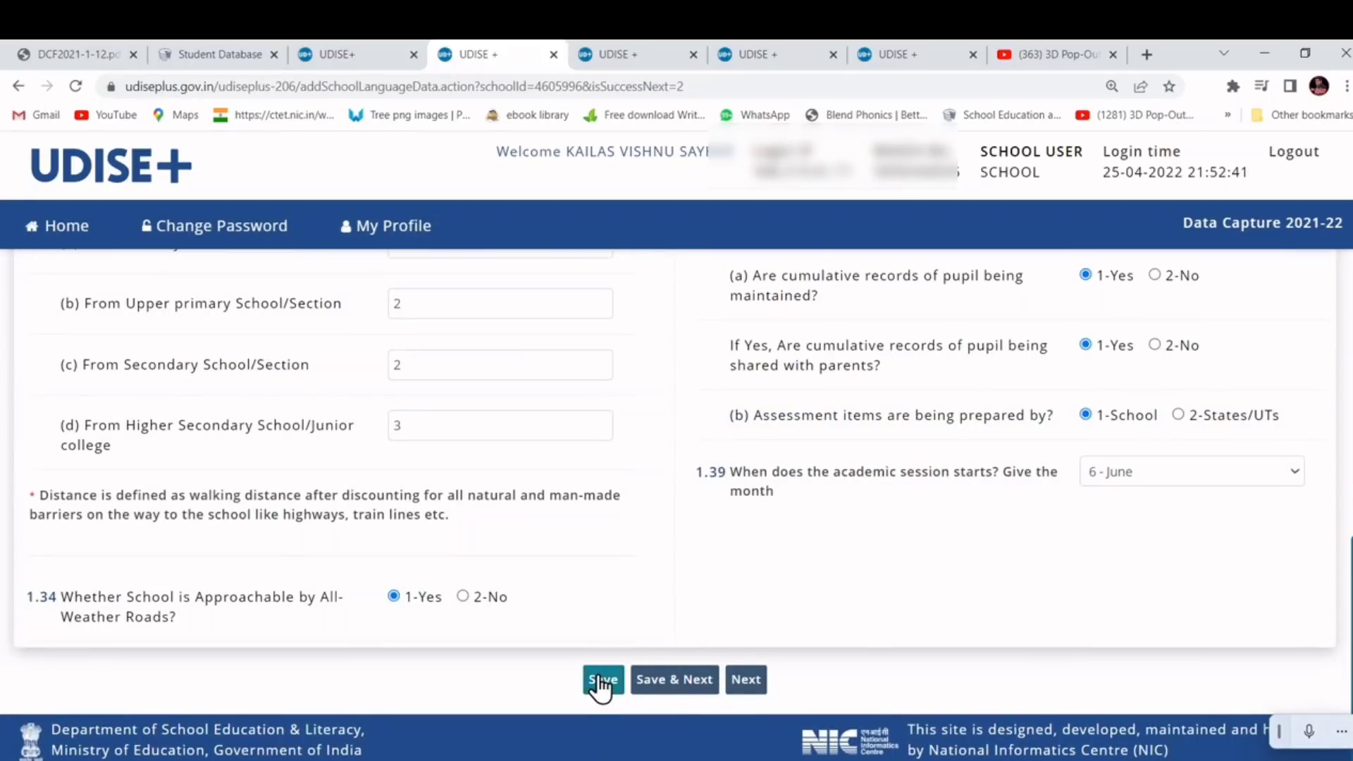
click(688, 683)
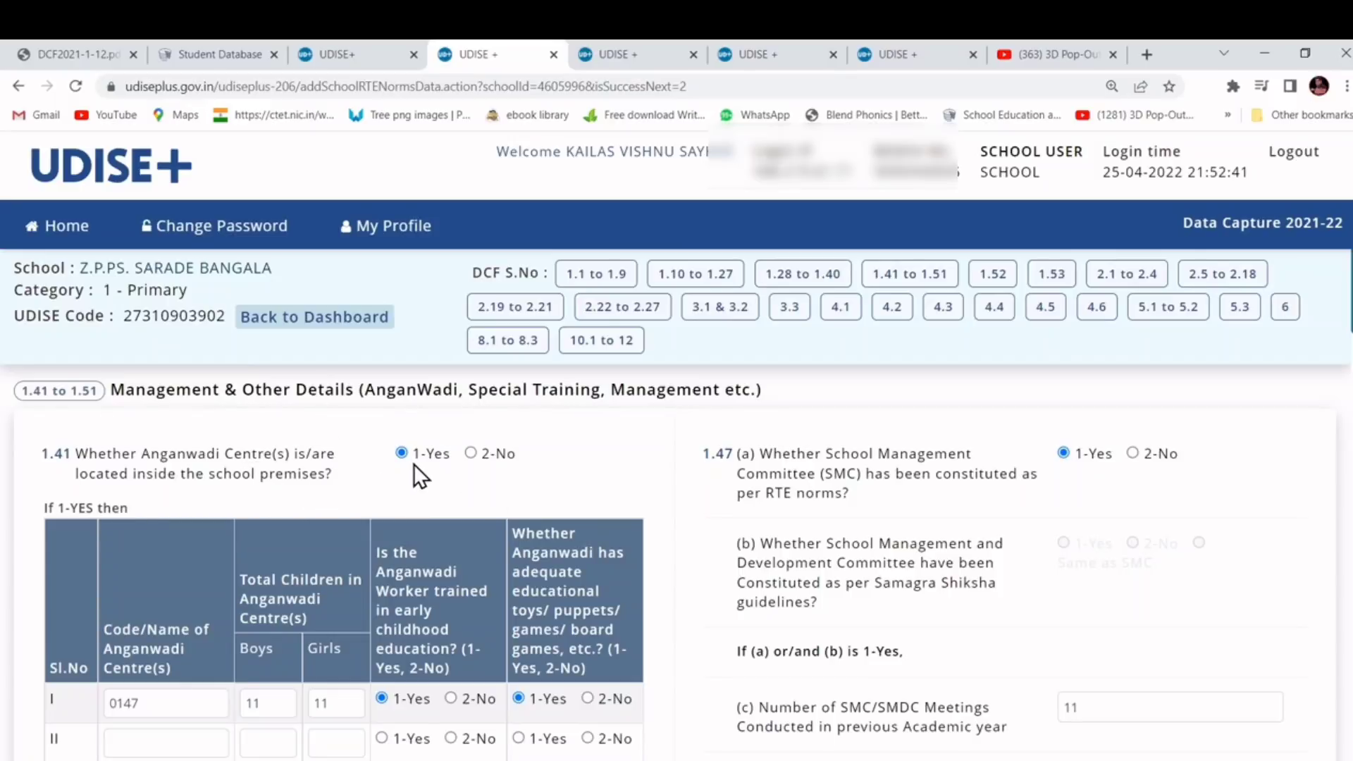
- Review the Anganwadi centre details, Balavatika question and special training entries in items 1.41 to 1.43
scroll(486, 464, down, 2)
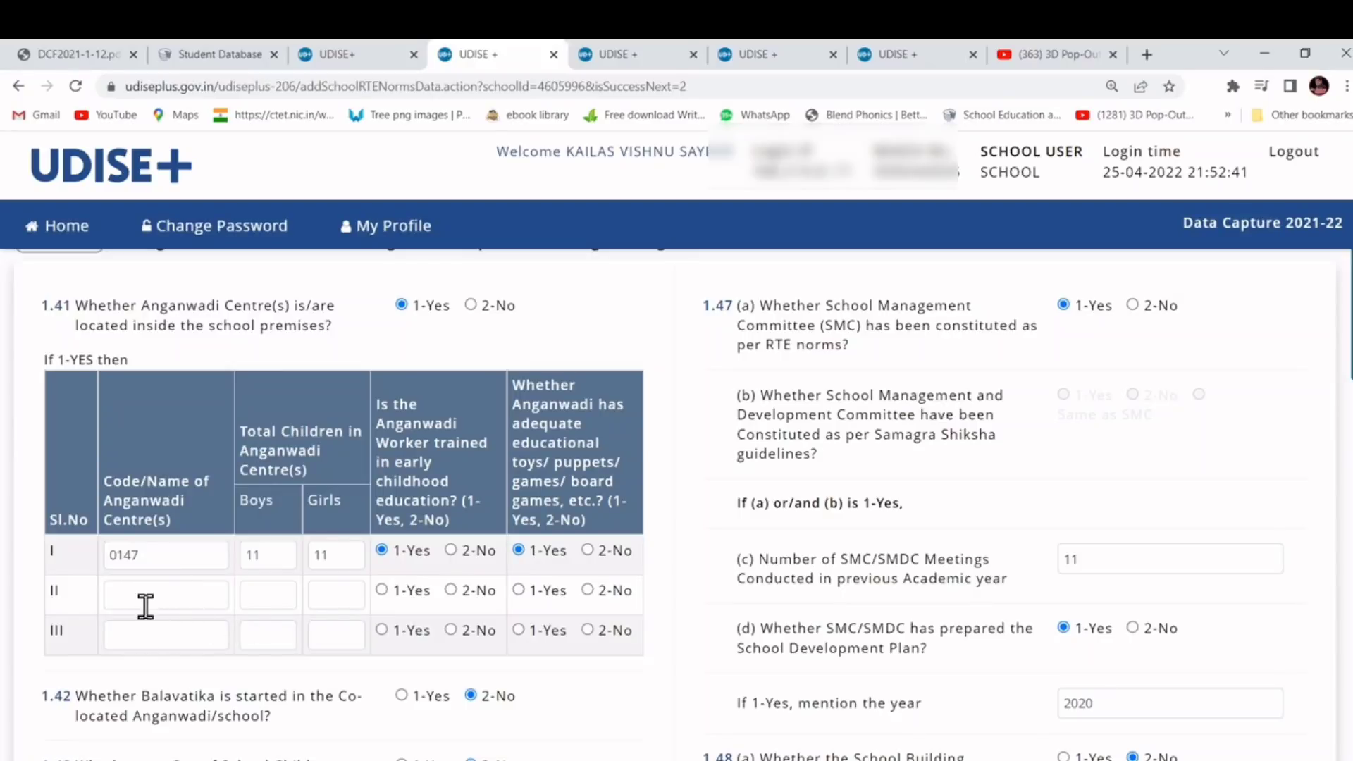
scroll(233, 560, down, 4)
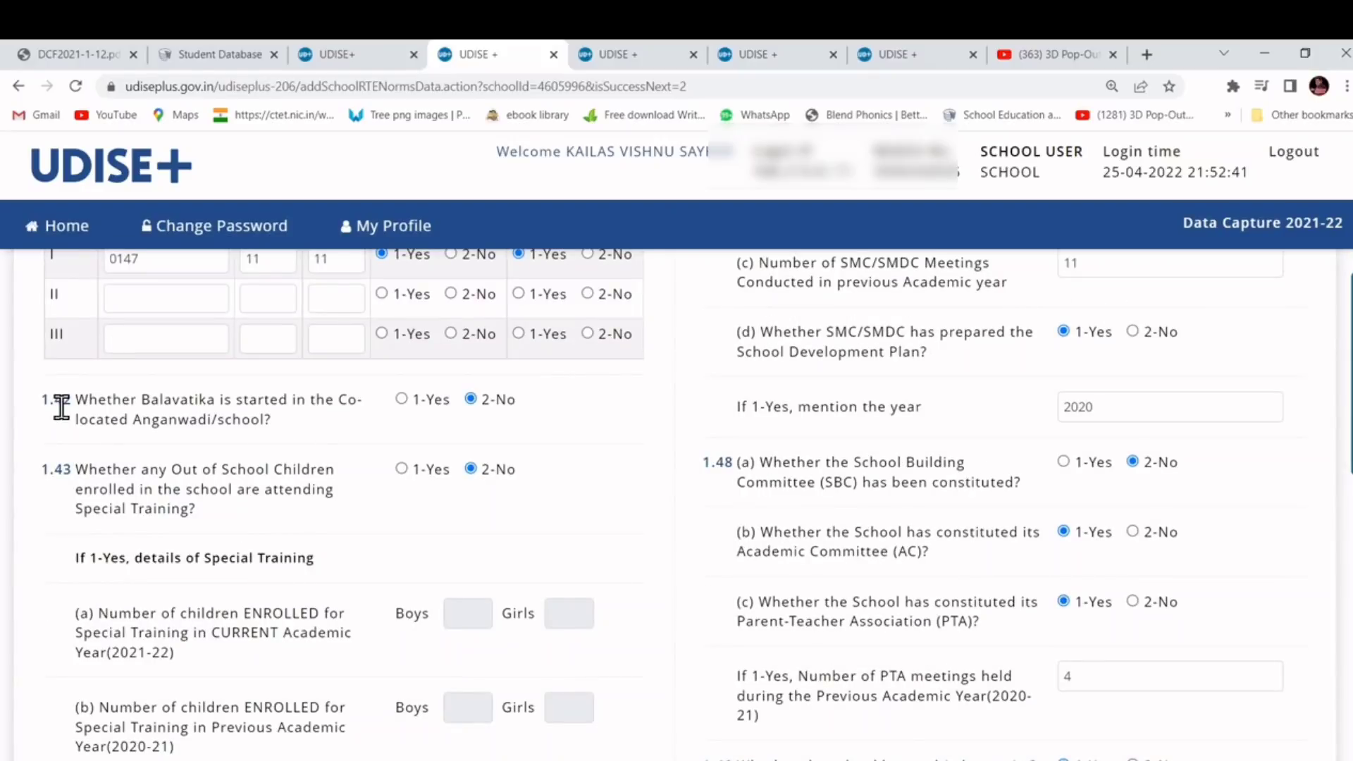
drag(40, 399, 291, 416)
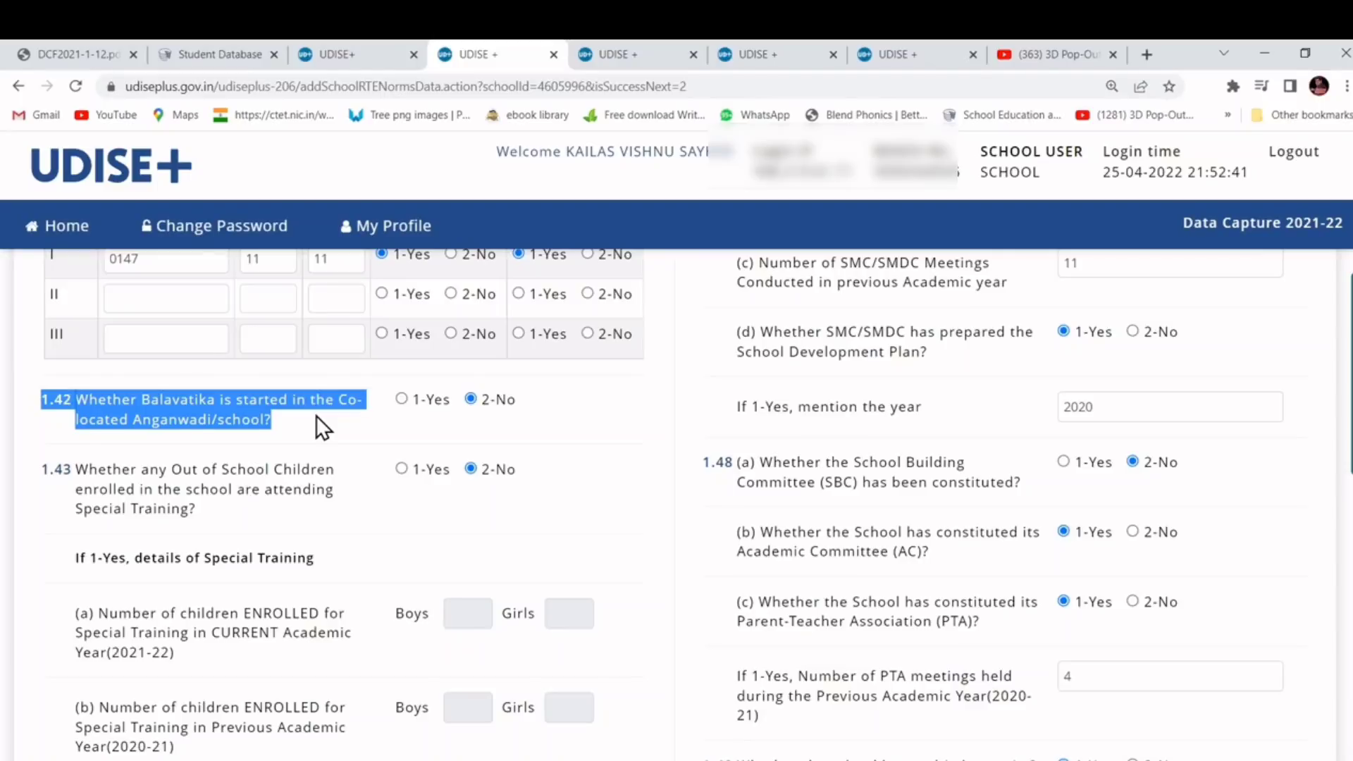
click(136, 416)
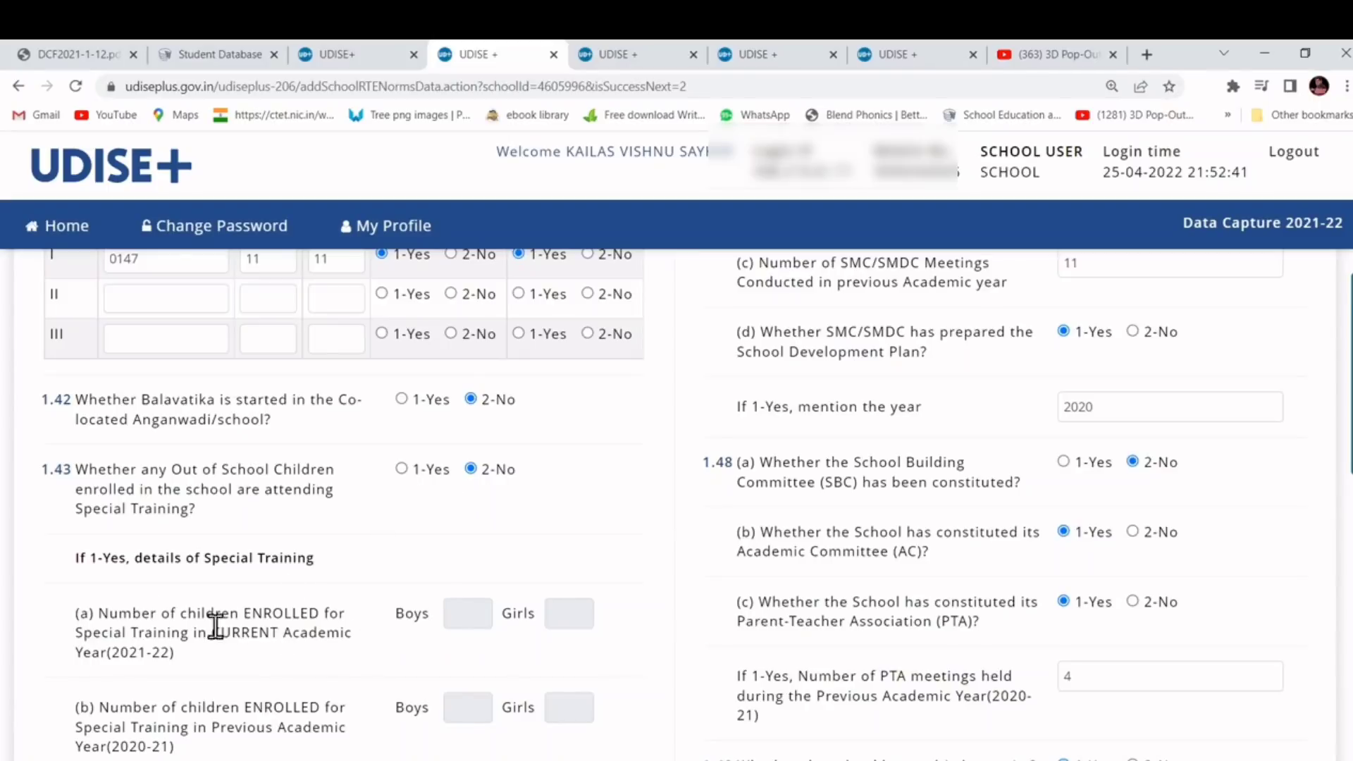
scroll(290, 583, down, 4)
scroll(301, 558, down, 4)
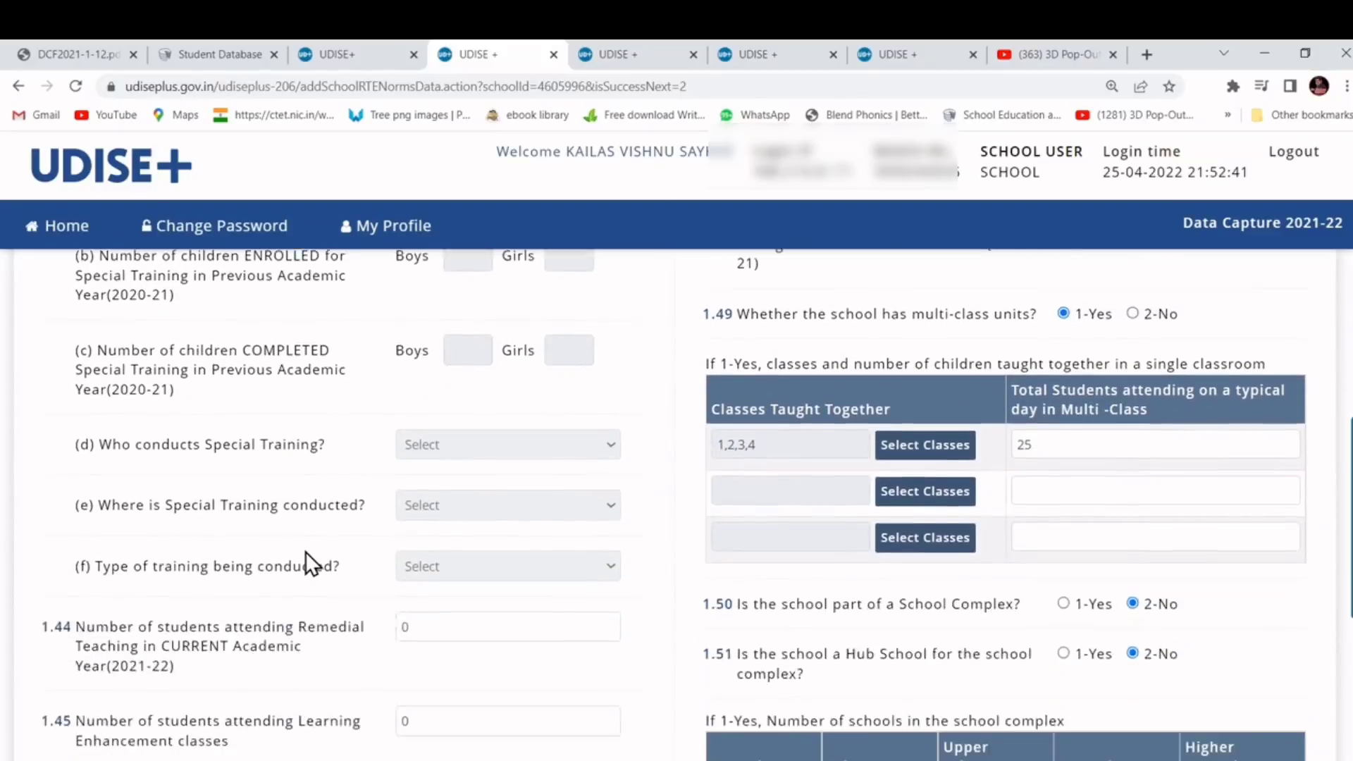
- Check the remedial teaching and learning enhancement numbers and the previous year's inspection and officer visits in items 1.44 to 1.46
scroll(265, 526, down, 2)
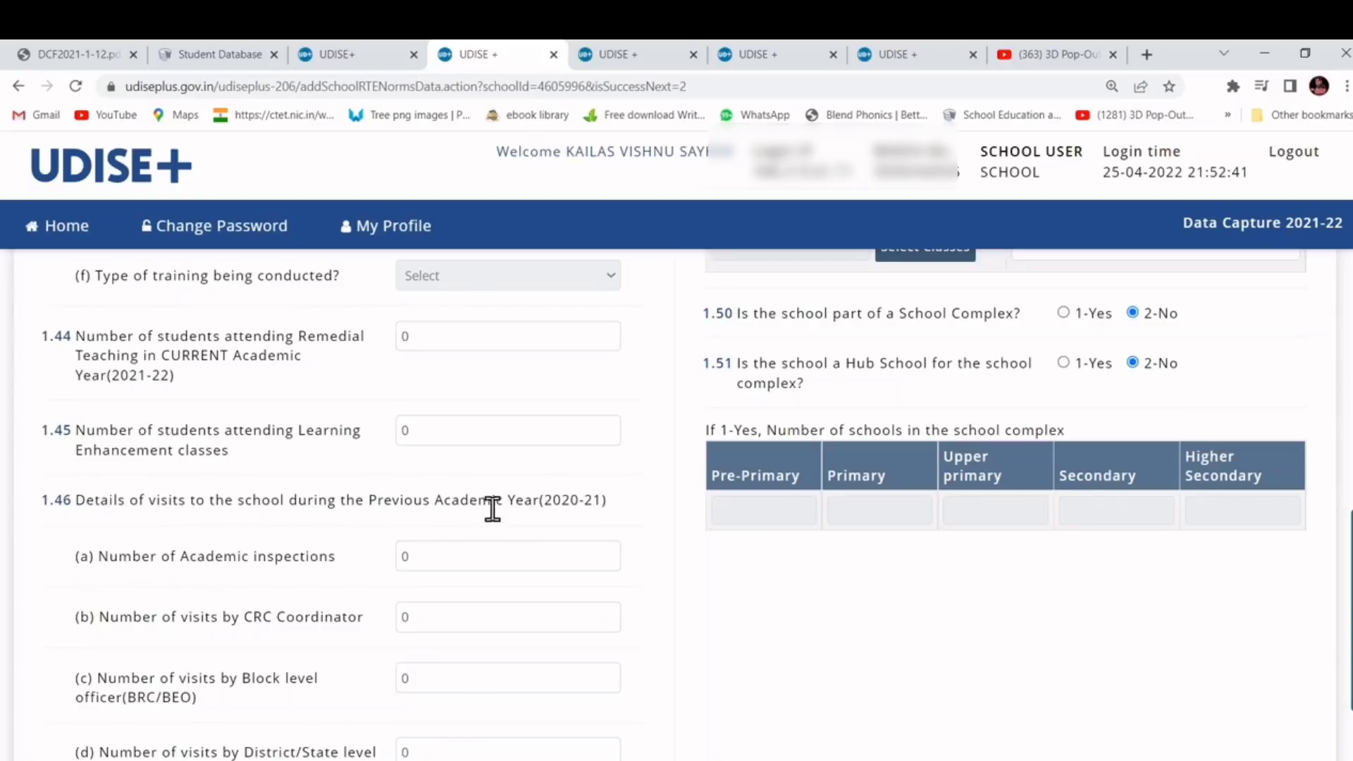
drag(414, 501, 456, 559)
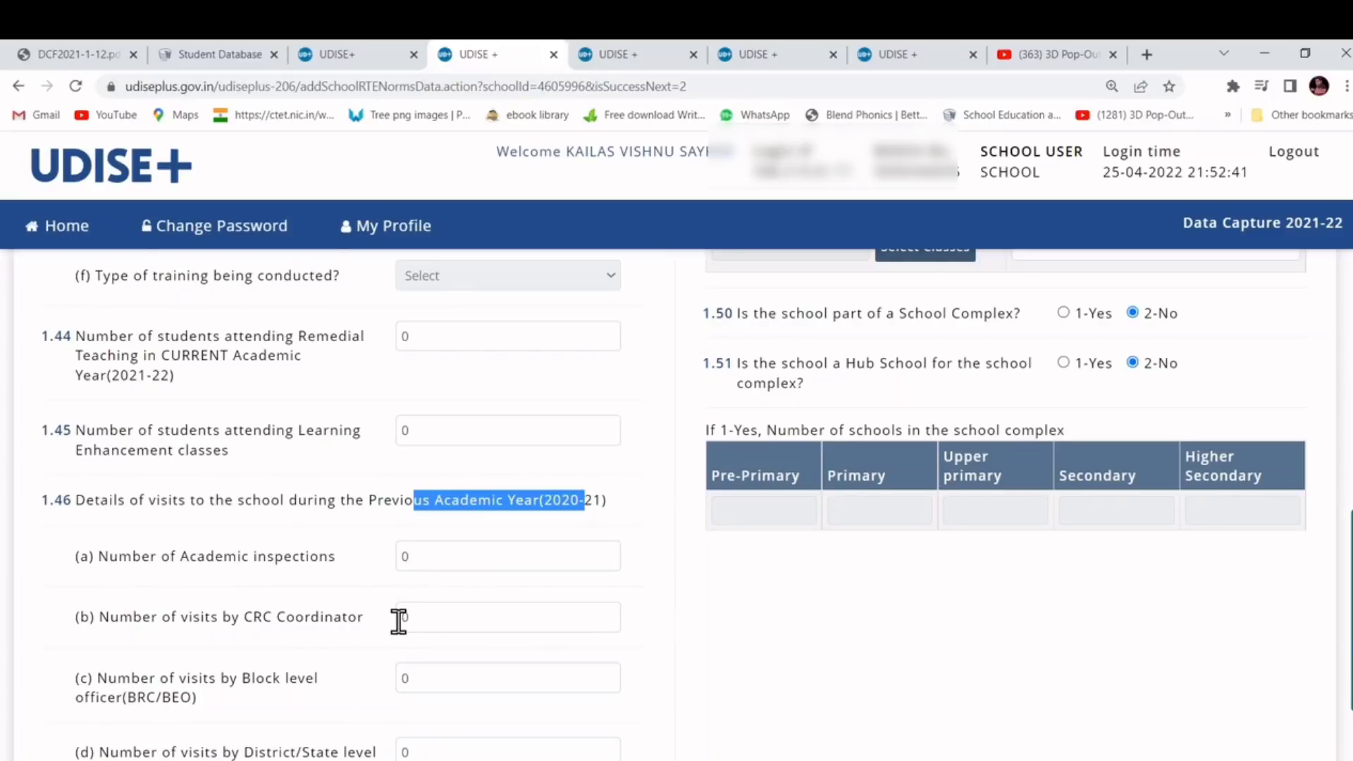
scroll(398, 620, down, 3)
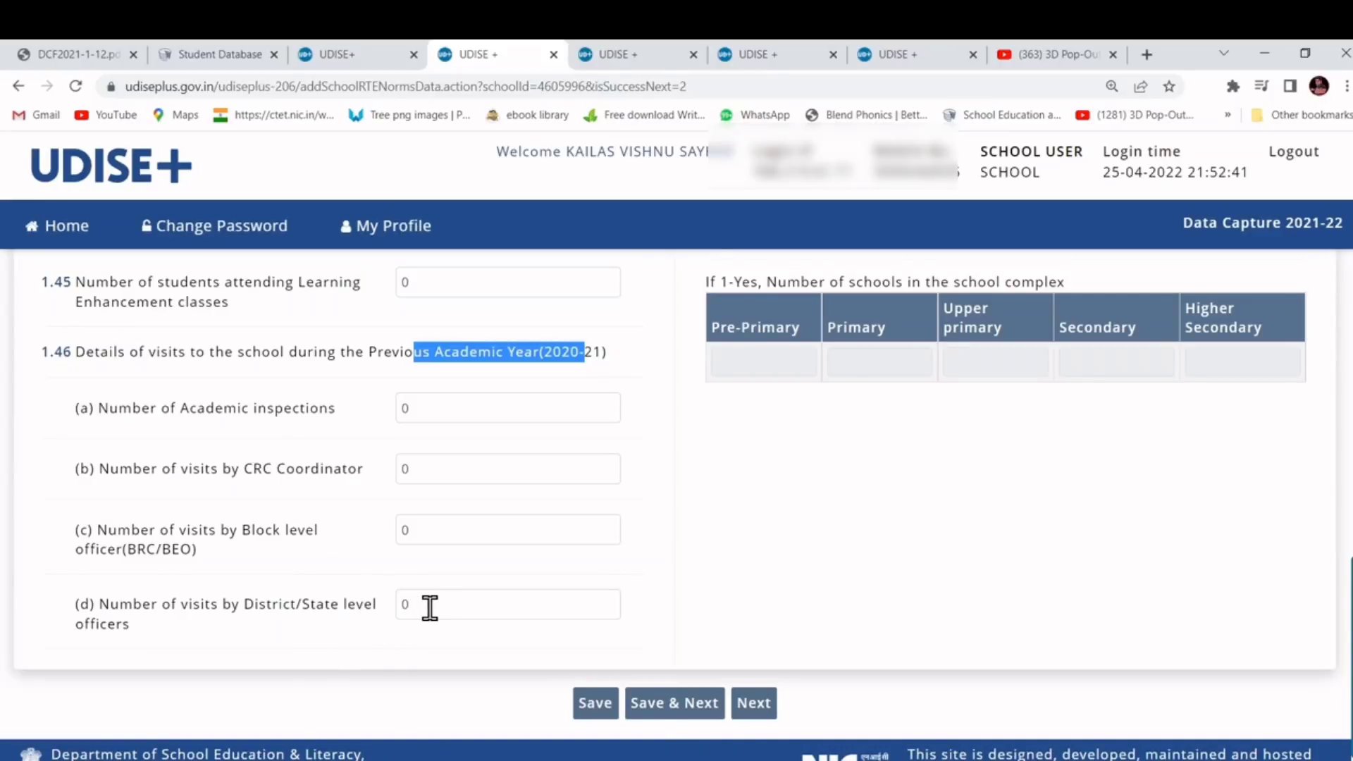
- Review the School Management Committee details in item 1.47 and the building, academic and parent-teacher committee answers in 1.48
scroll(430, 609, up, 15)
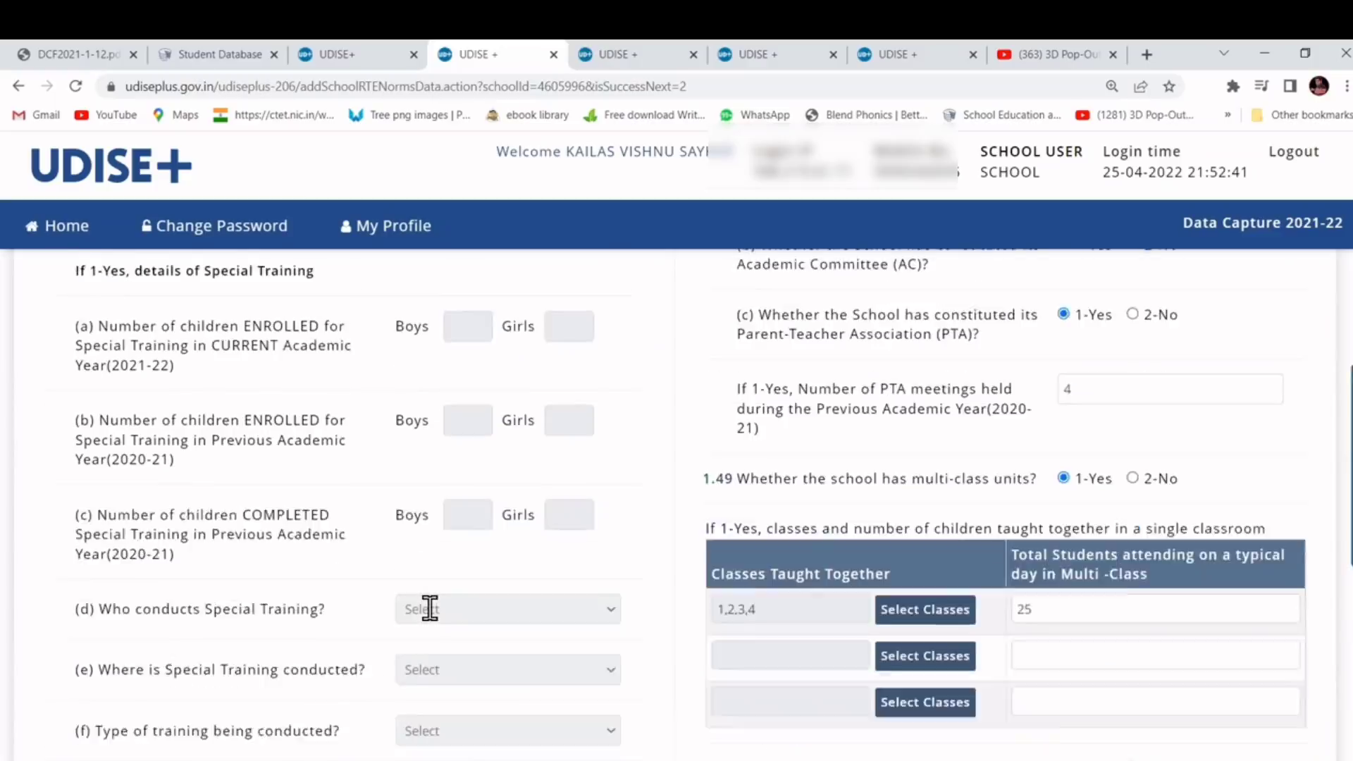
scroll(791, 549, up, 4)
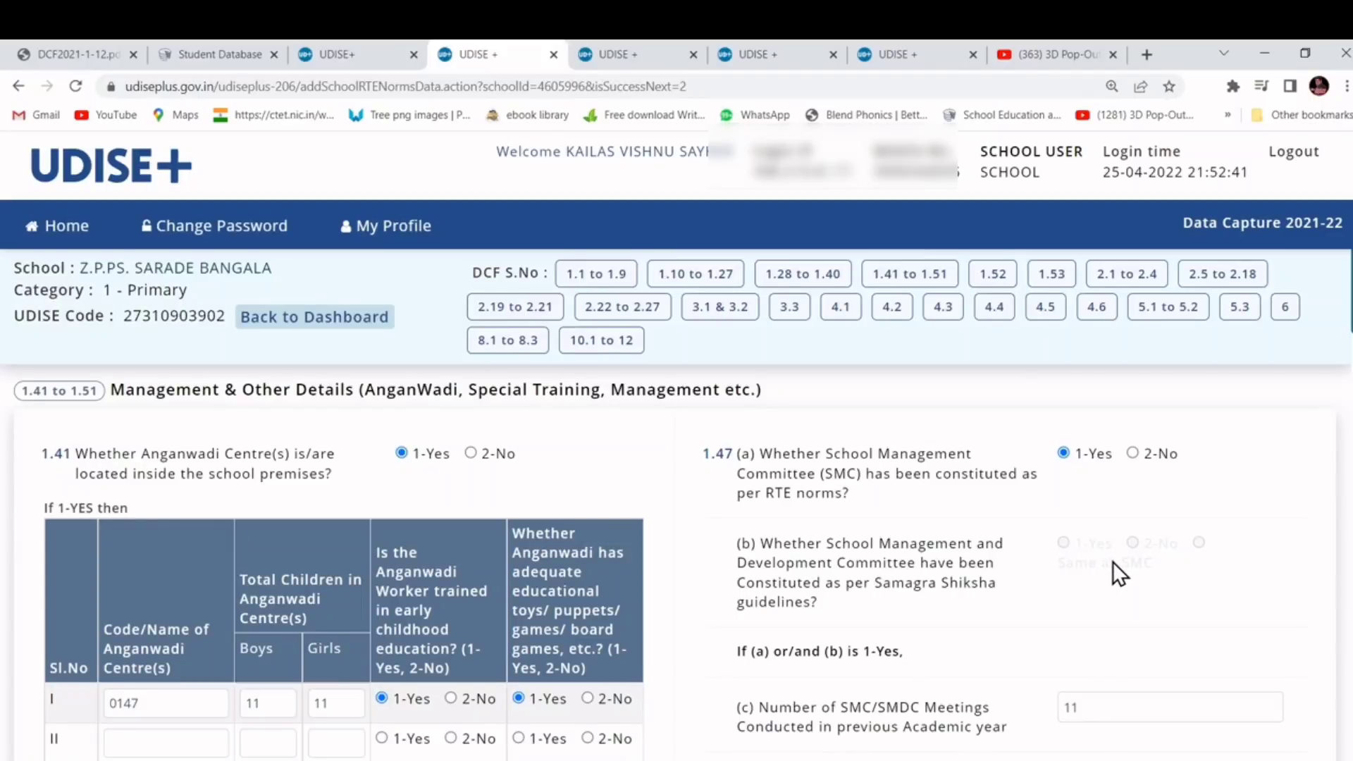
scroll(1113, 561, down, 2)
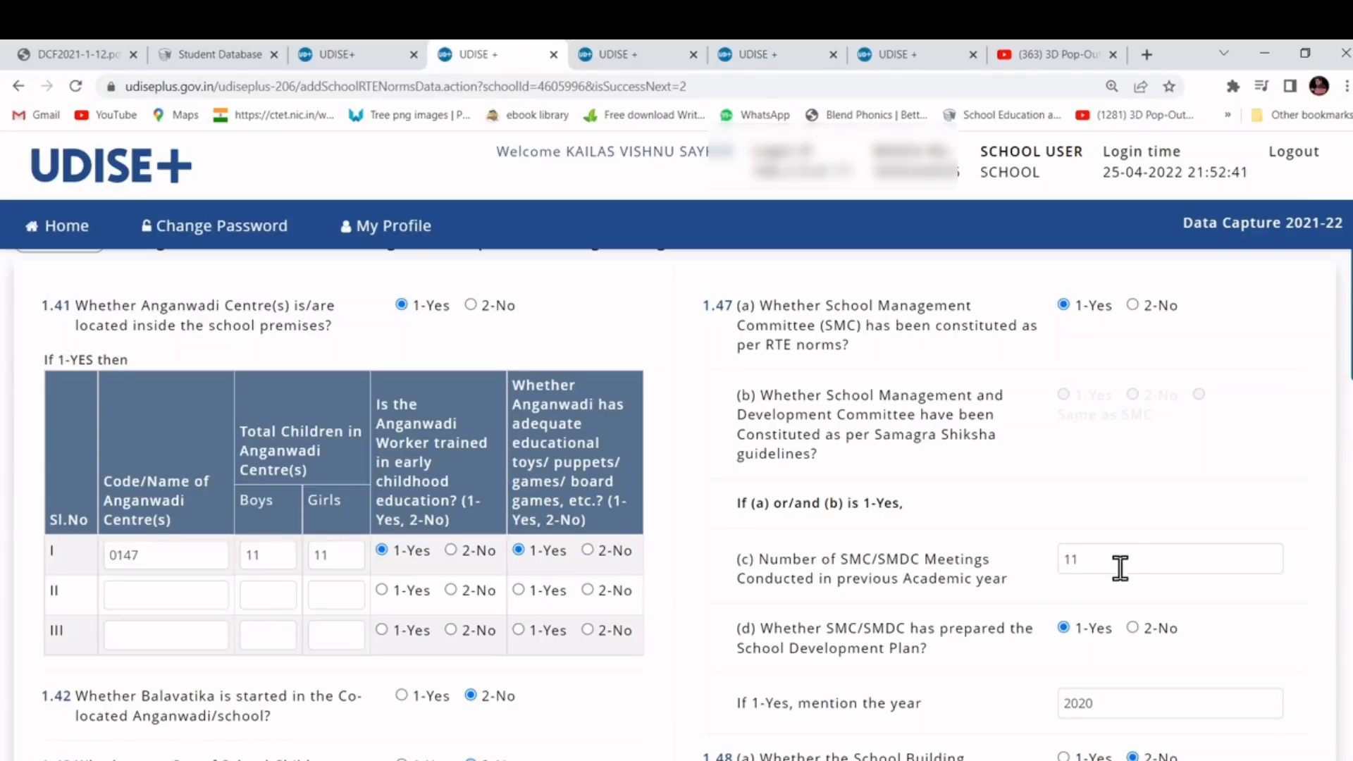
scroll(1119, 563, down, 2)
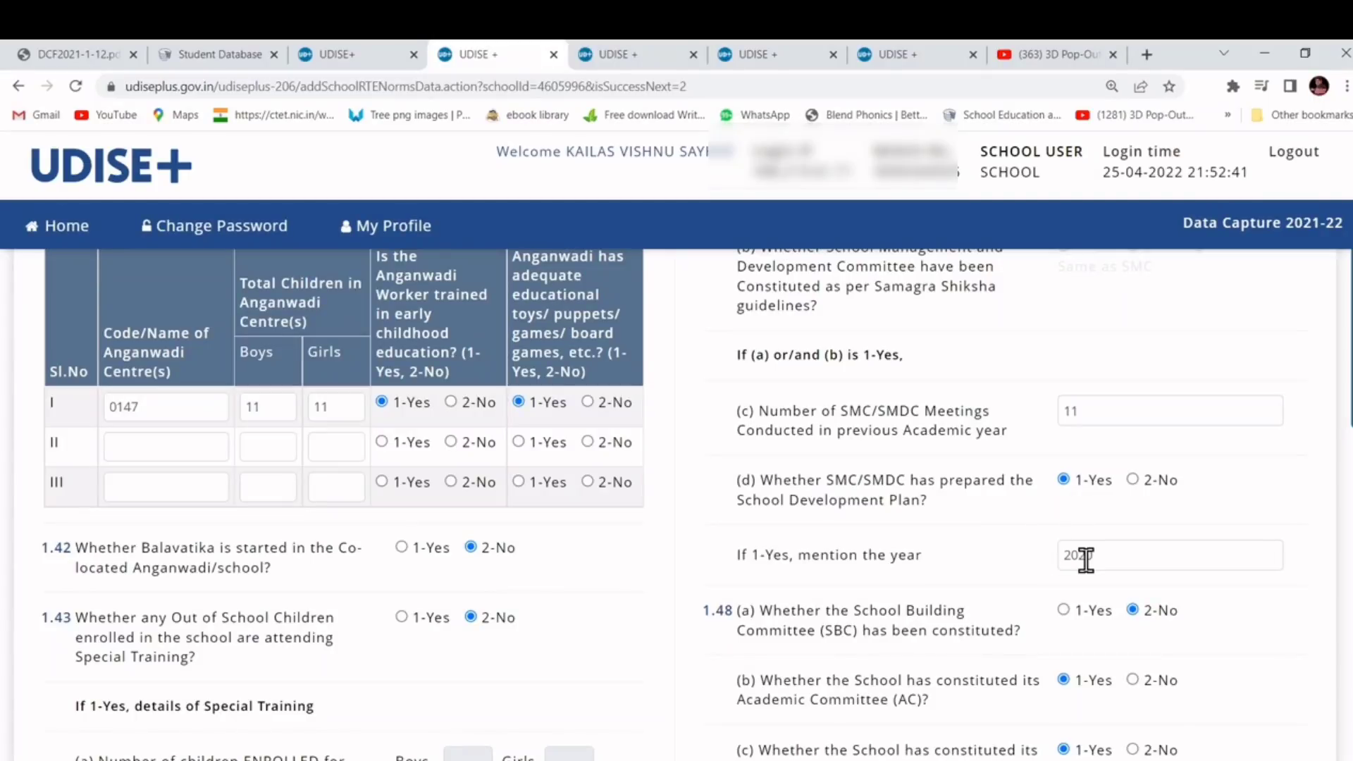
scroll(1086, 560, down, 4)
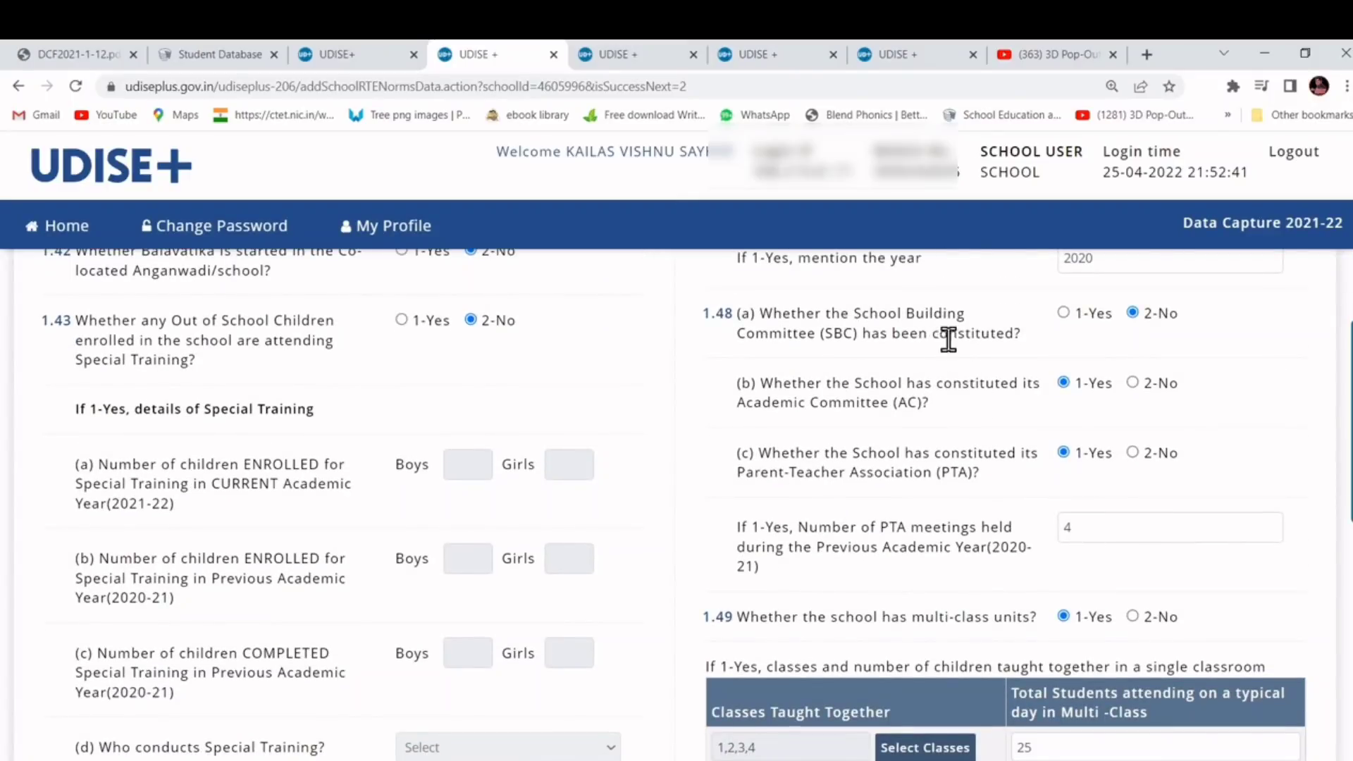
drag(700, 314, 849, 334)
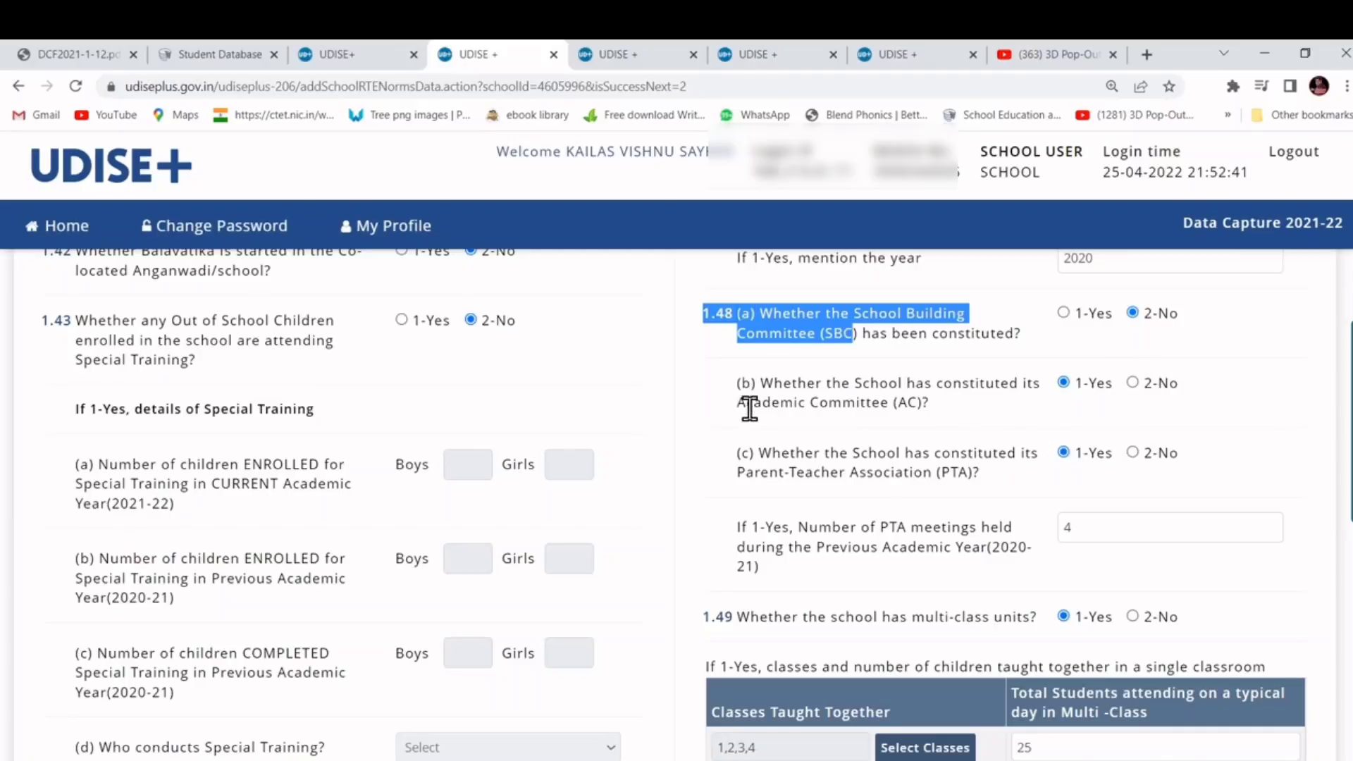
drag(731, 401, 819, 404)
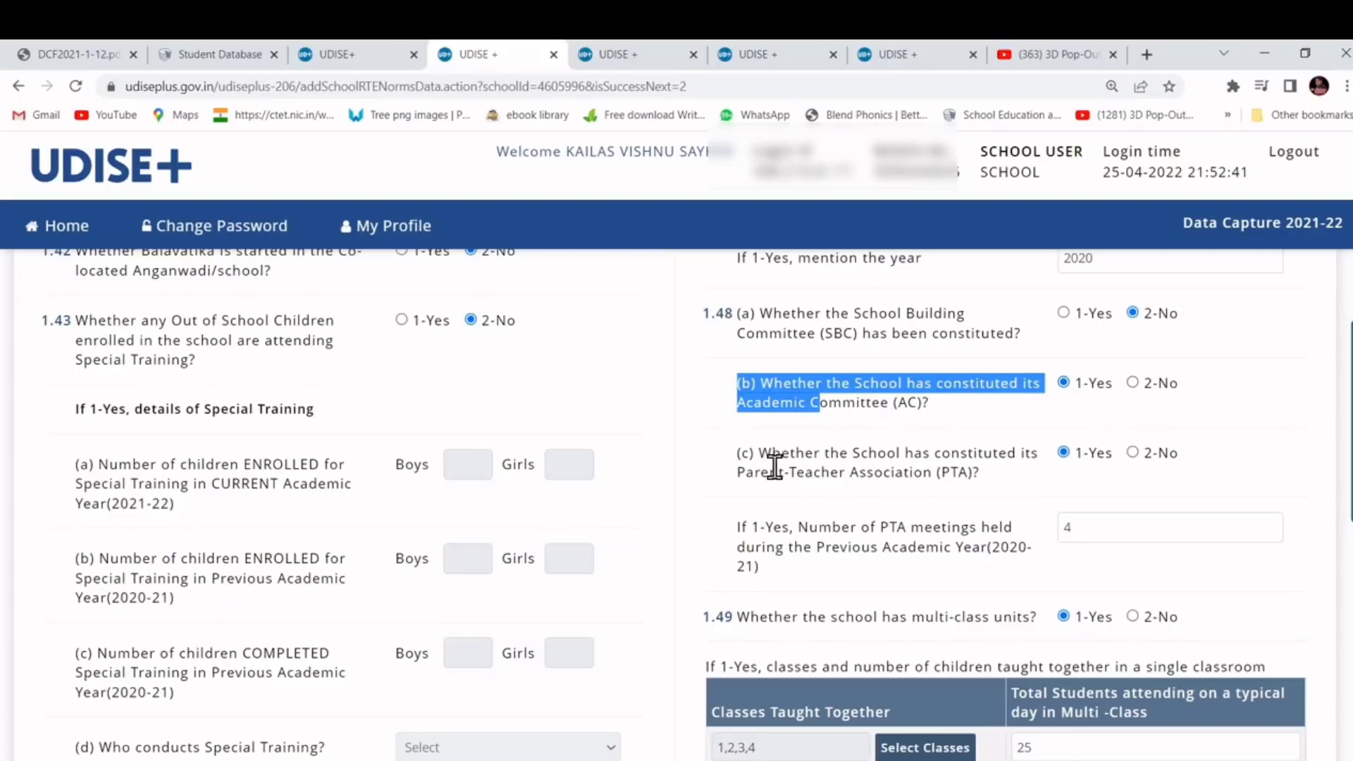
drag(737, 460, 781, 458)
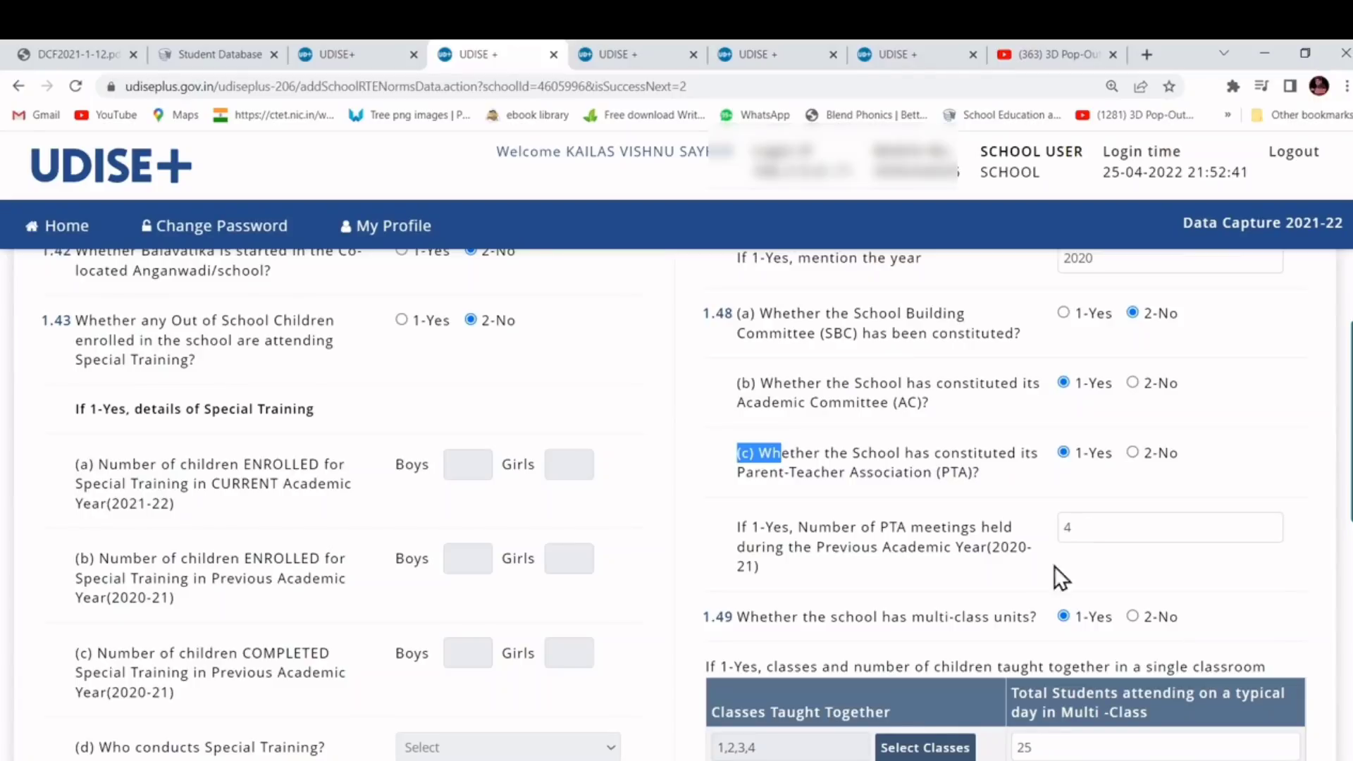
- Check the multi-class units in item 1.49, including the selection of classes taught together and their typical daily attendance
click(696, 623)
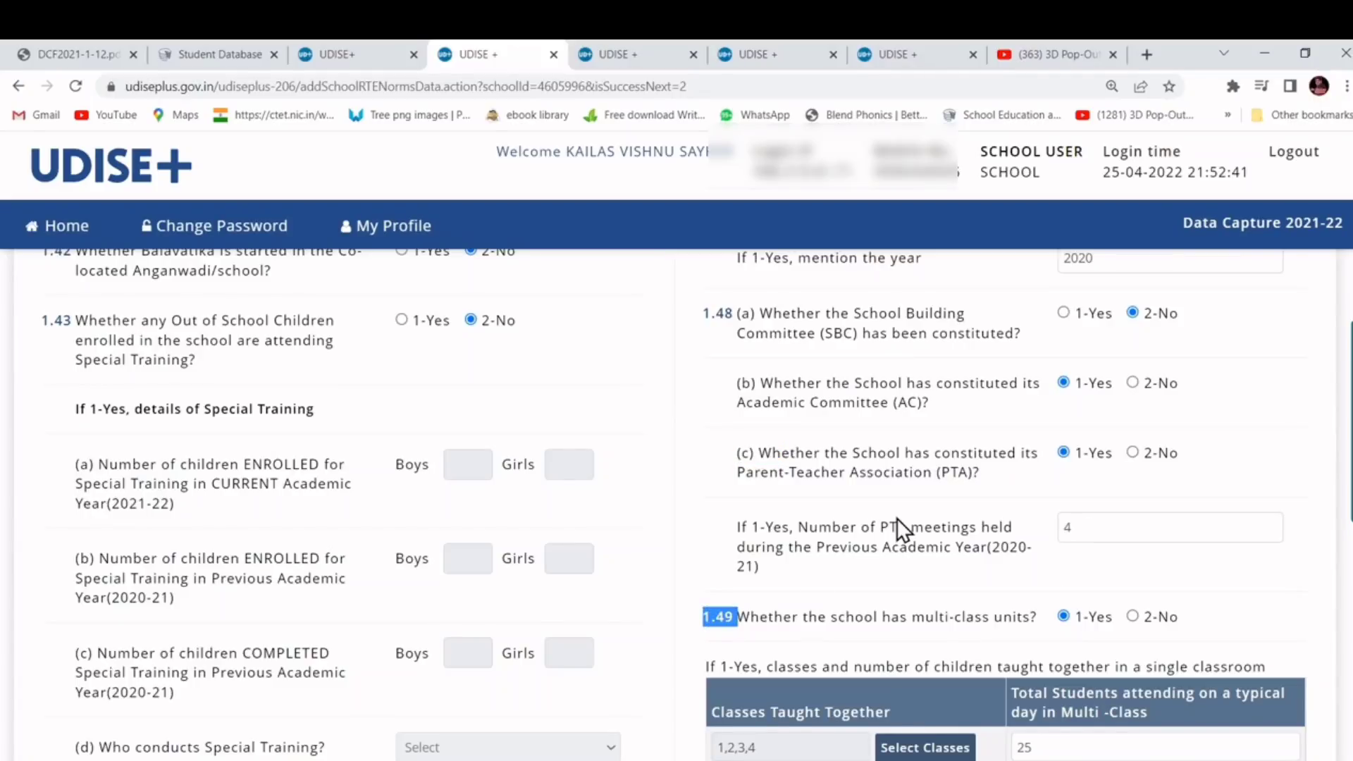
scroll(897, 518, down, 2)
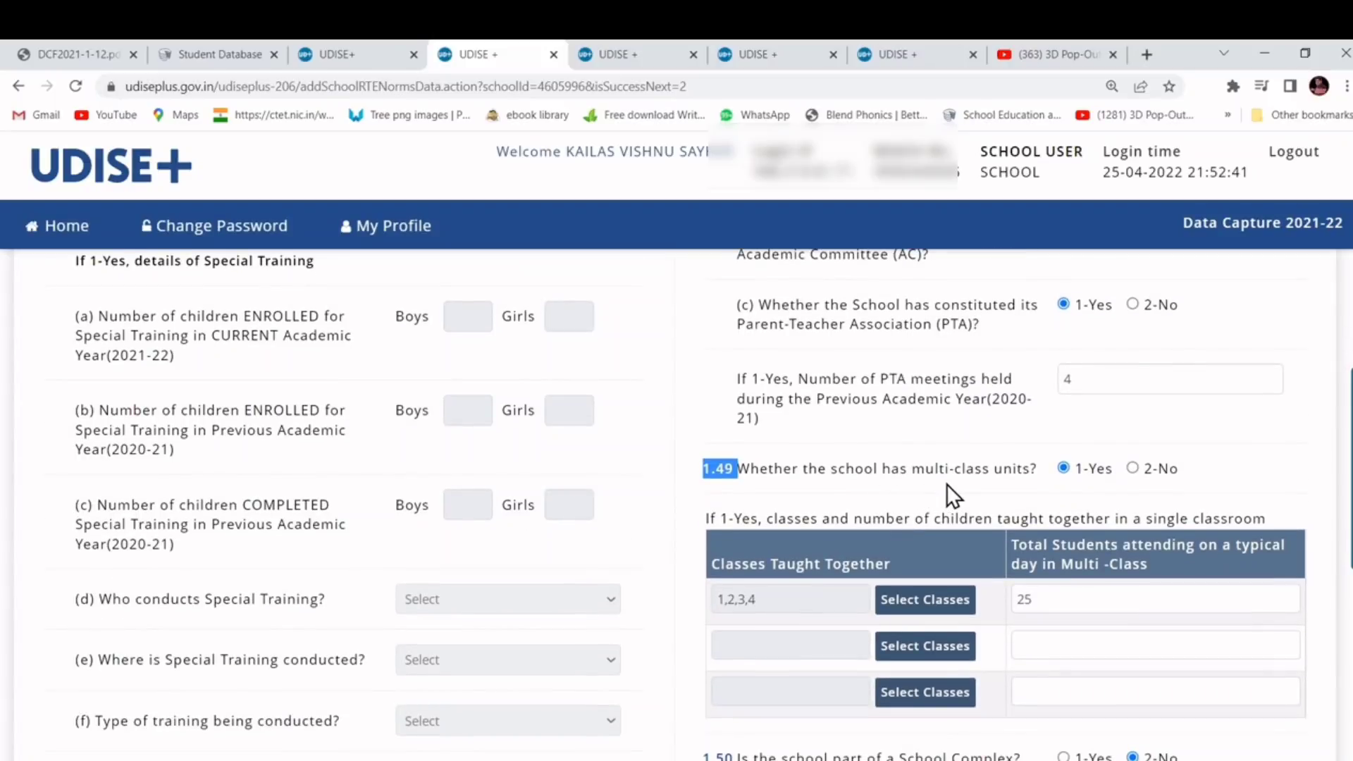
drag(910, 470, 1023, 475)
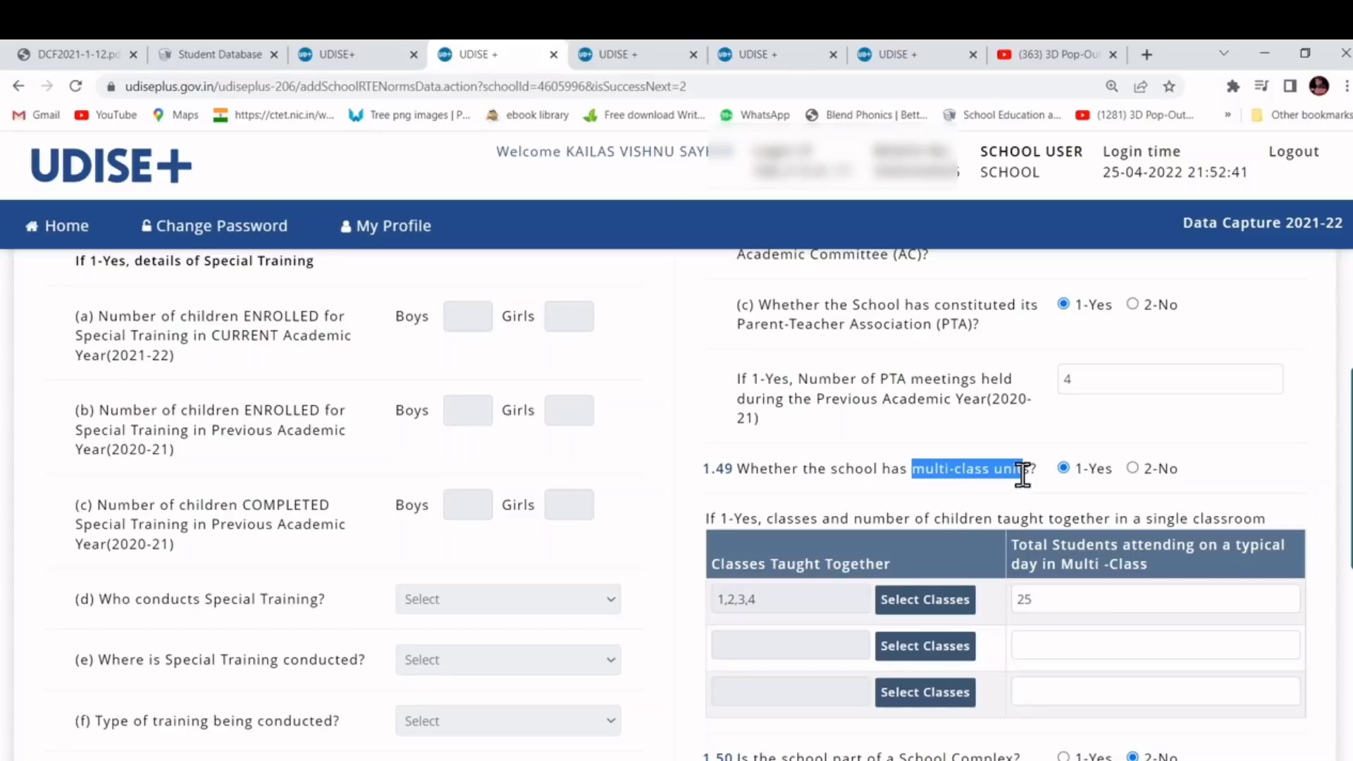
click(917, 605)
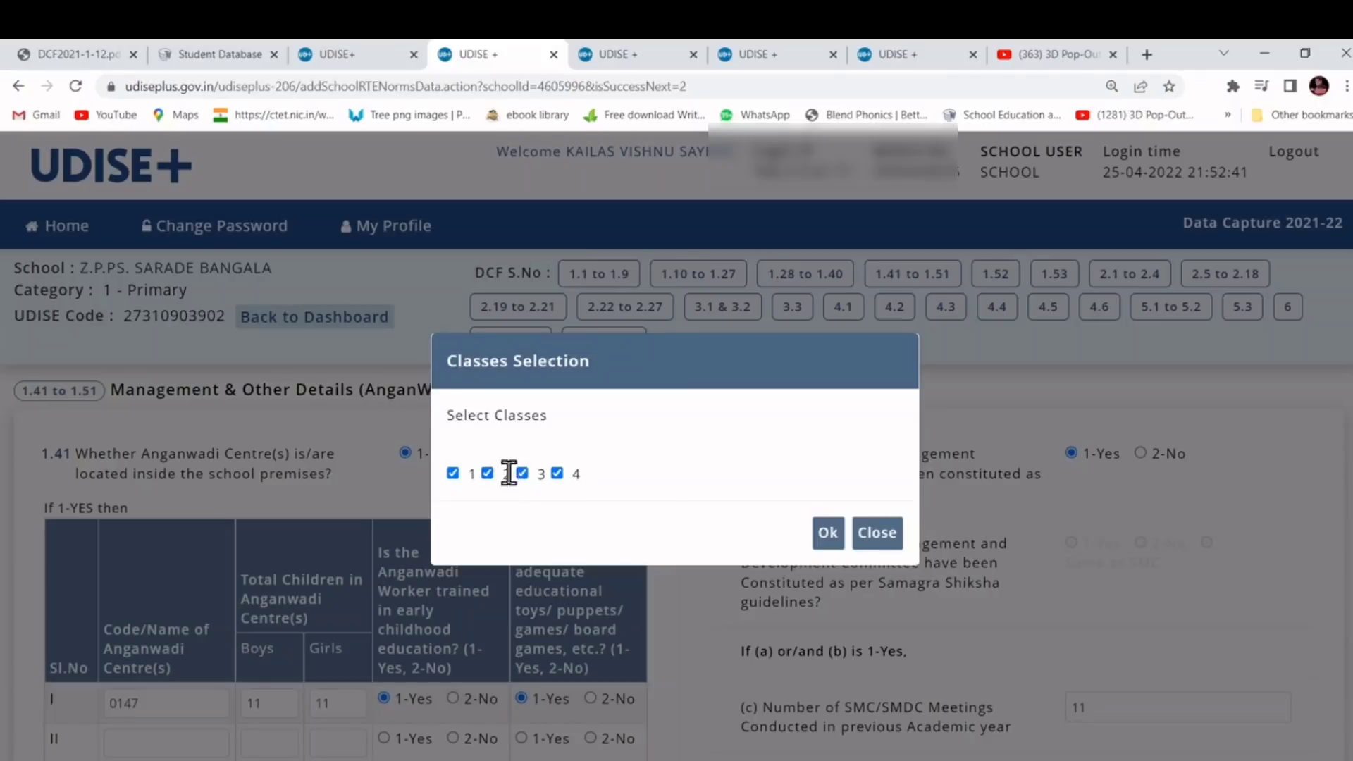
click(831, 537)
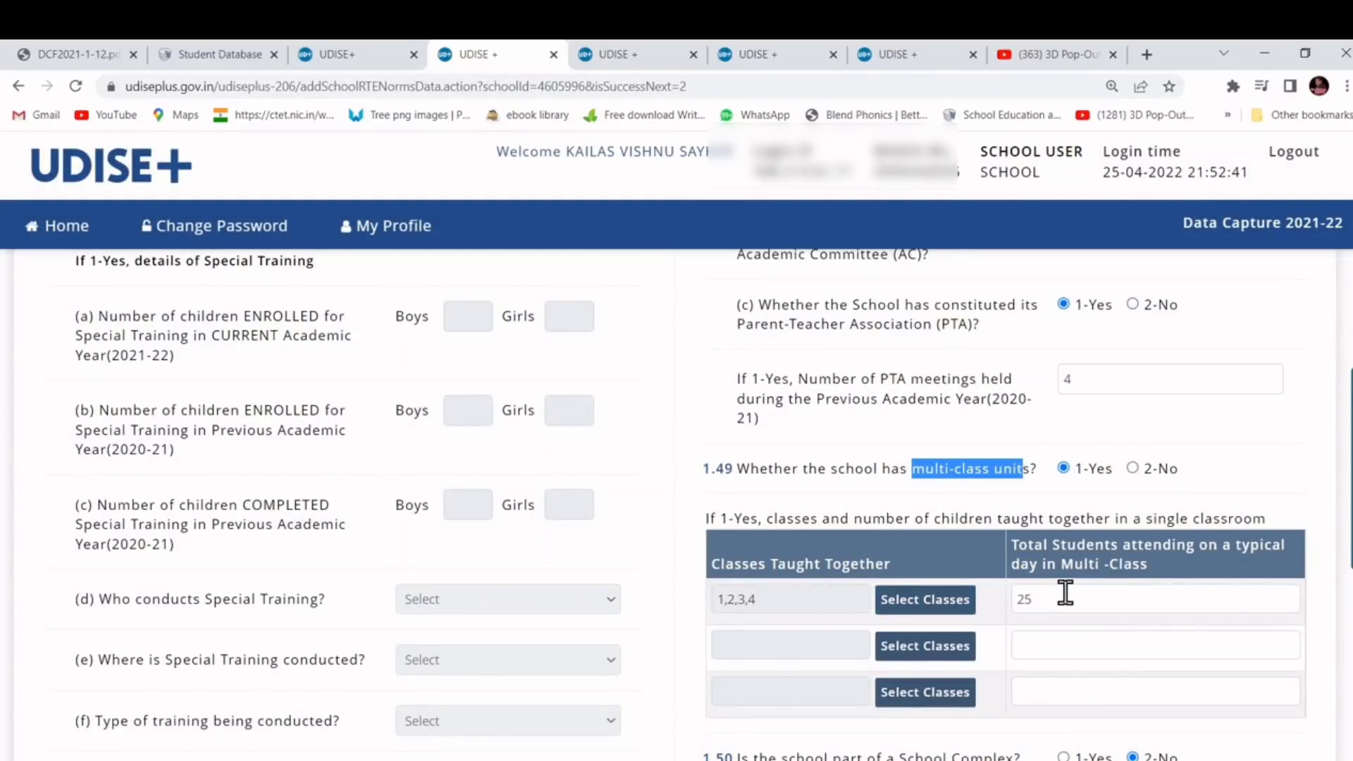
double_click(1020, 597)
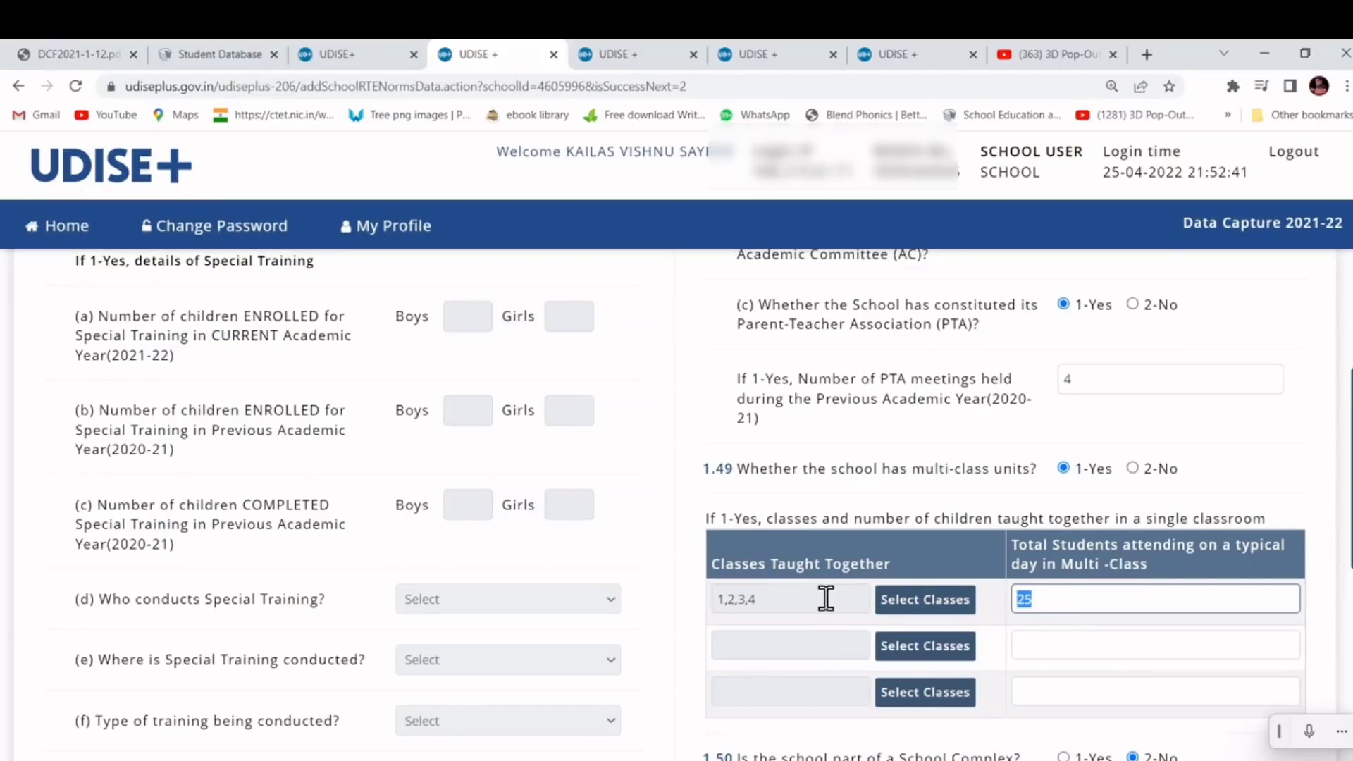
- Check the school complex and hub school answers in items 1.50 and 1.51, then save the section and continue to section 1.52
scroll(824, 596, down, 2)
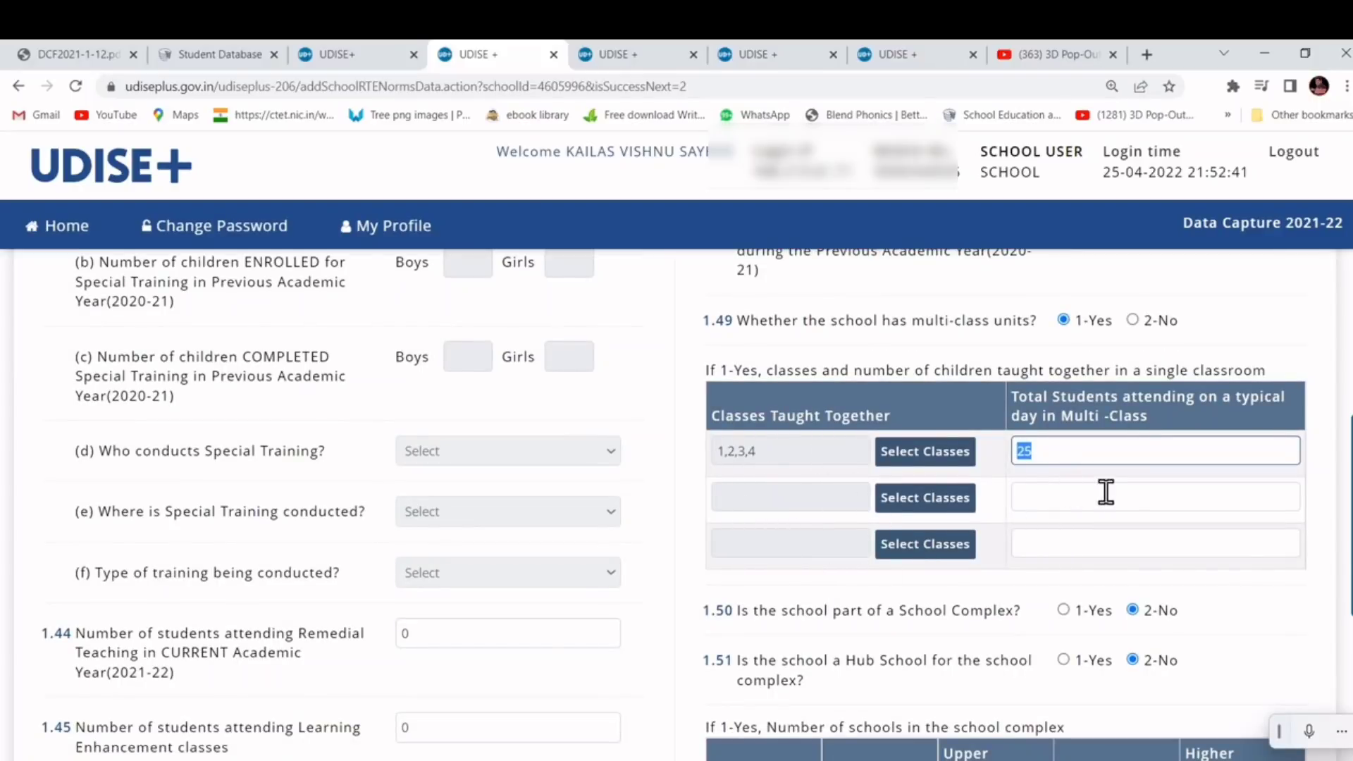
scroll(1106, 489, down, 2)
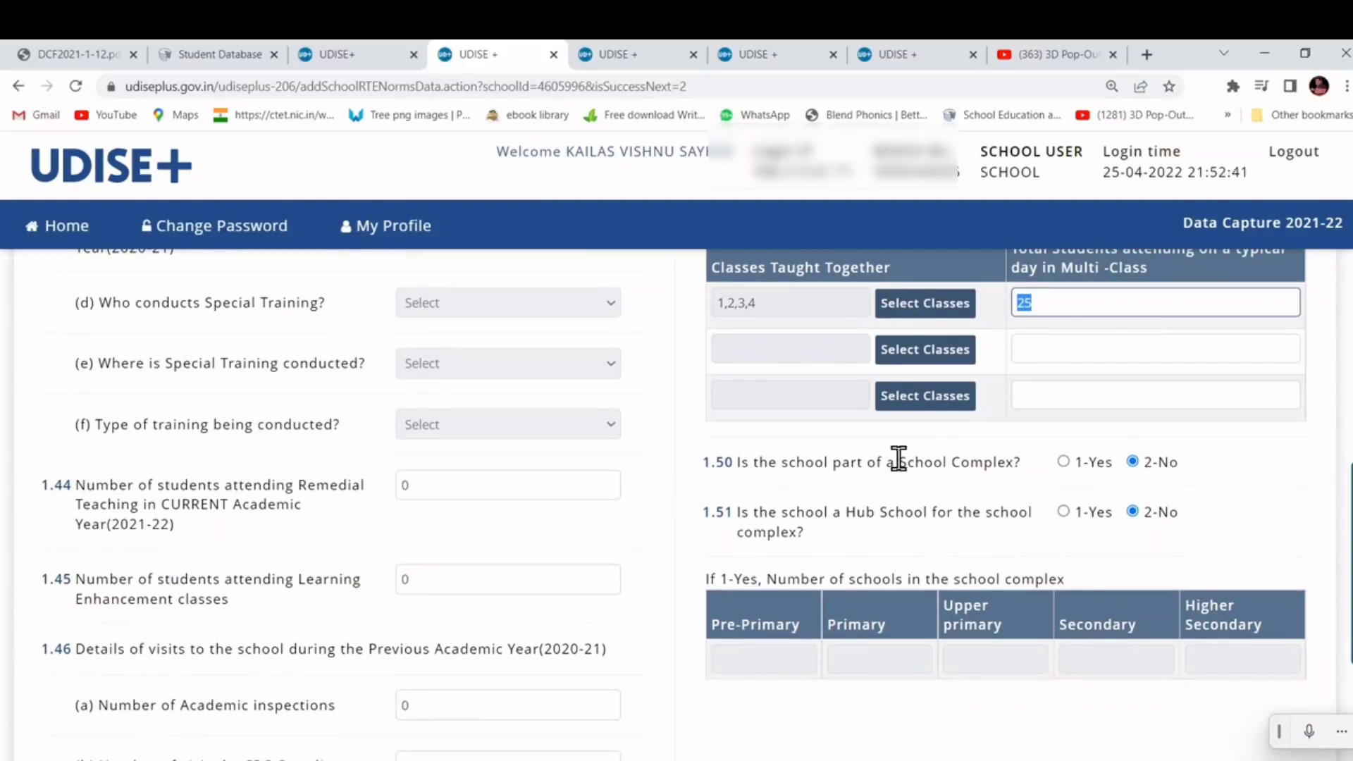
drag(898, 463, 1023, 485)
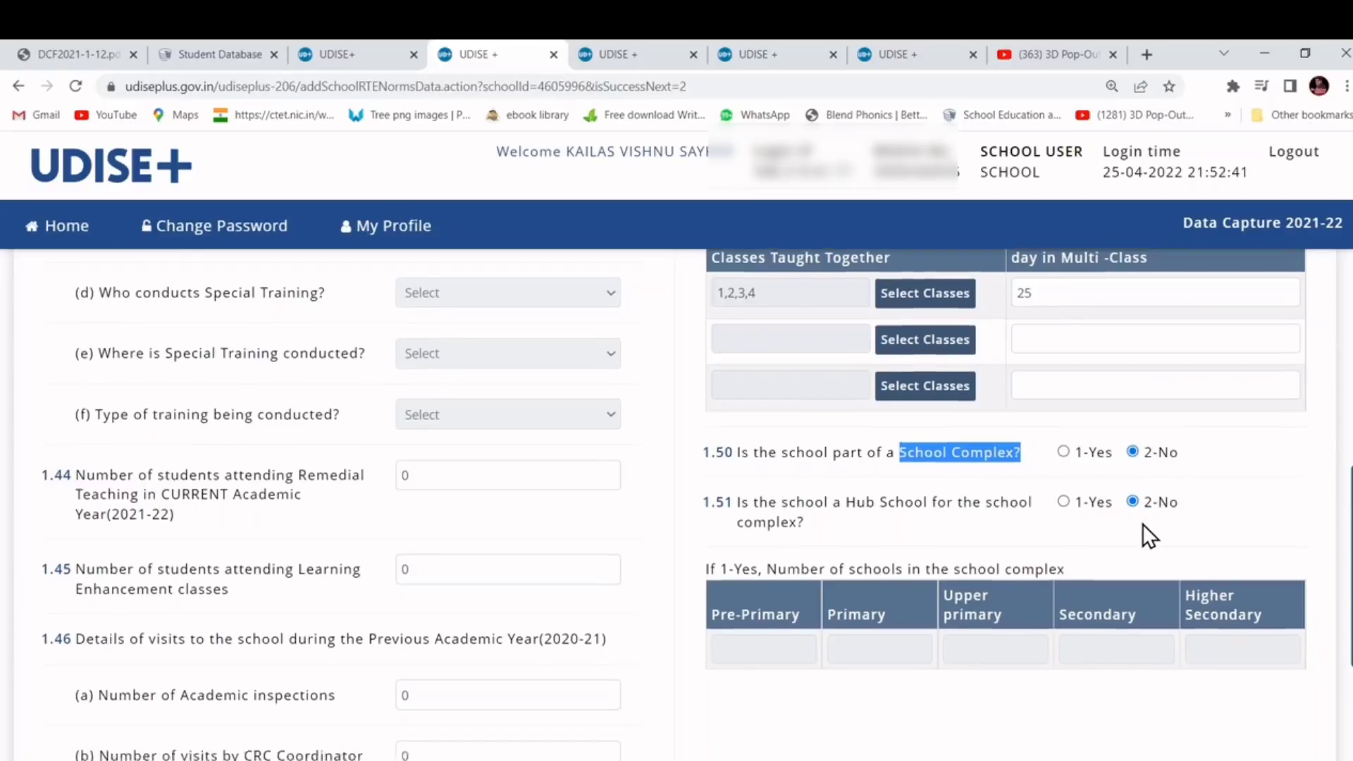
scroll(899, 406, down, 4)
scroll(943, 486, up, 15)
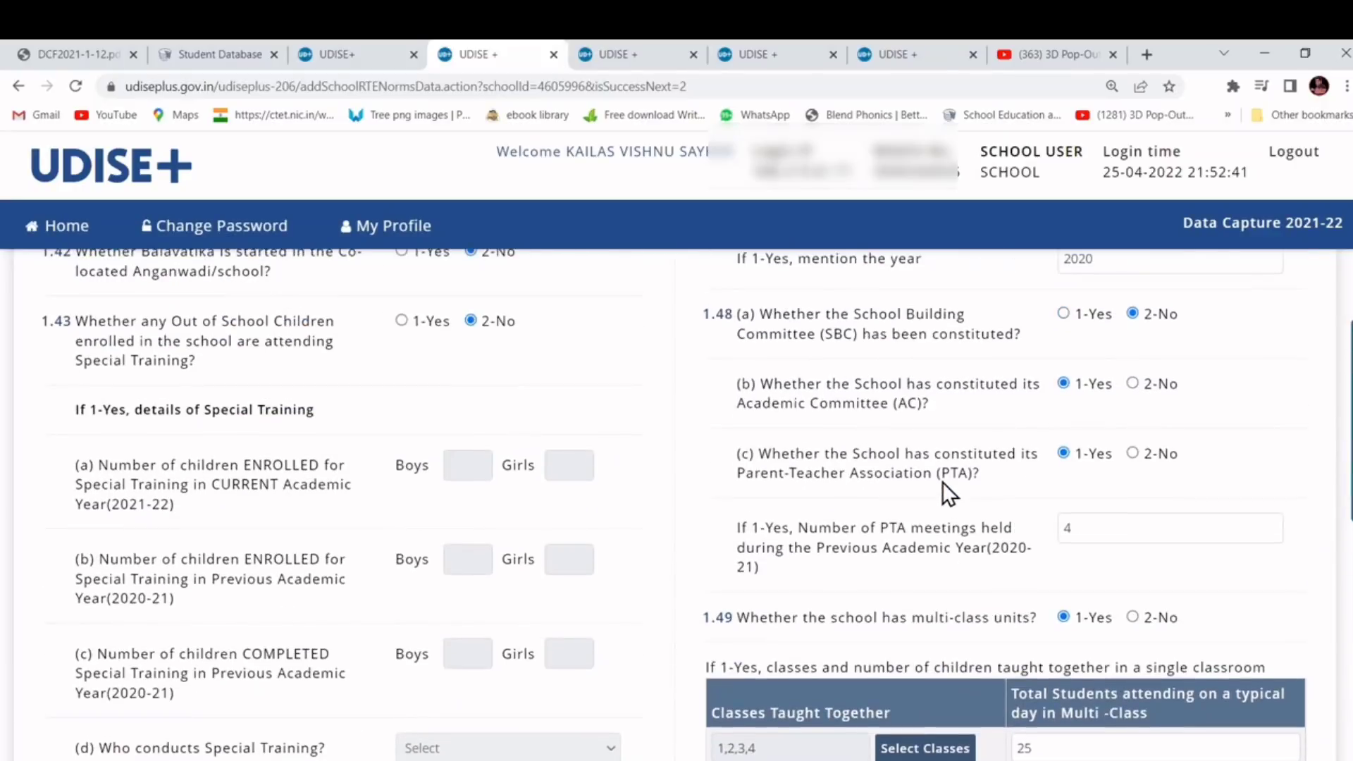
scroll(943, 482, down, 15)
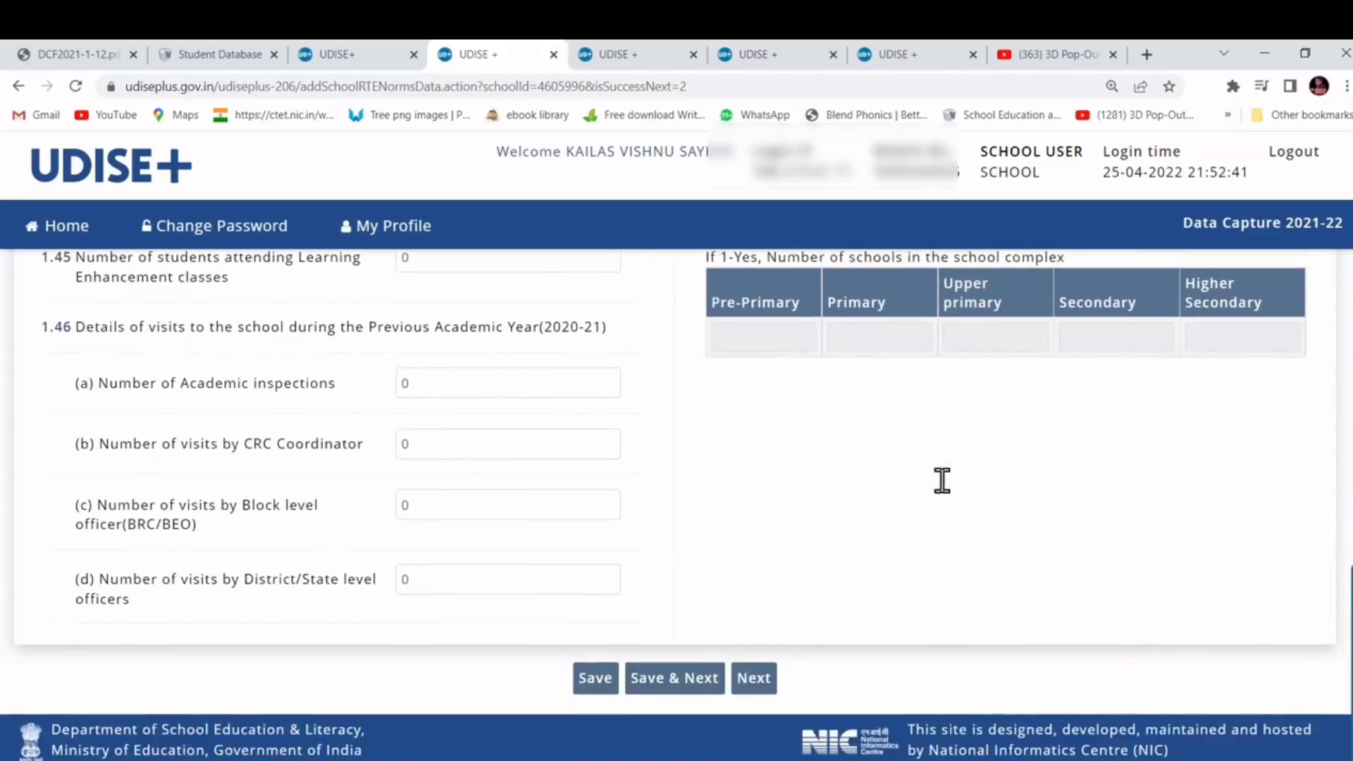
click(646, 678)
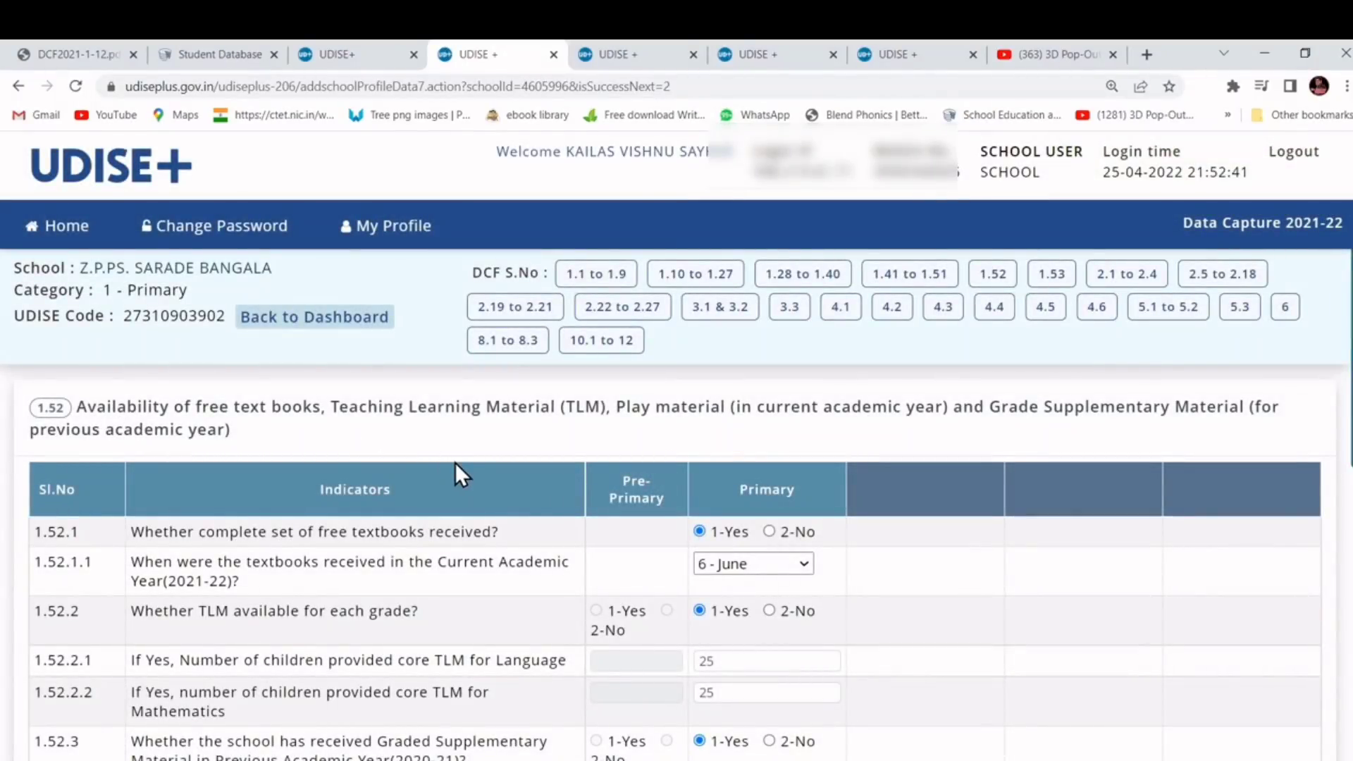
- Review the free textbook answers in item 1.52.1 and the numbers of children provided core TLM for Language and Mathematics in 1.52.2
scroll(455, 465, down, 2)
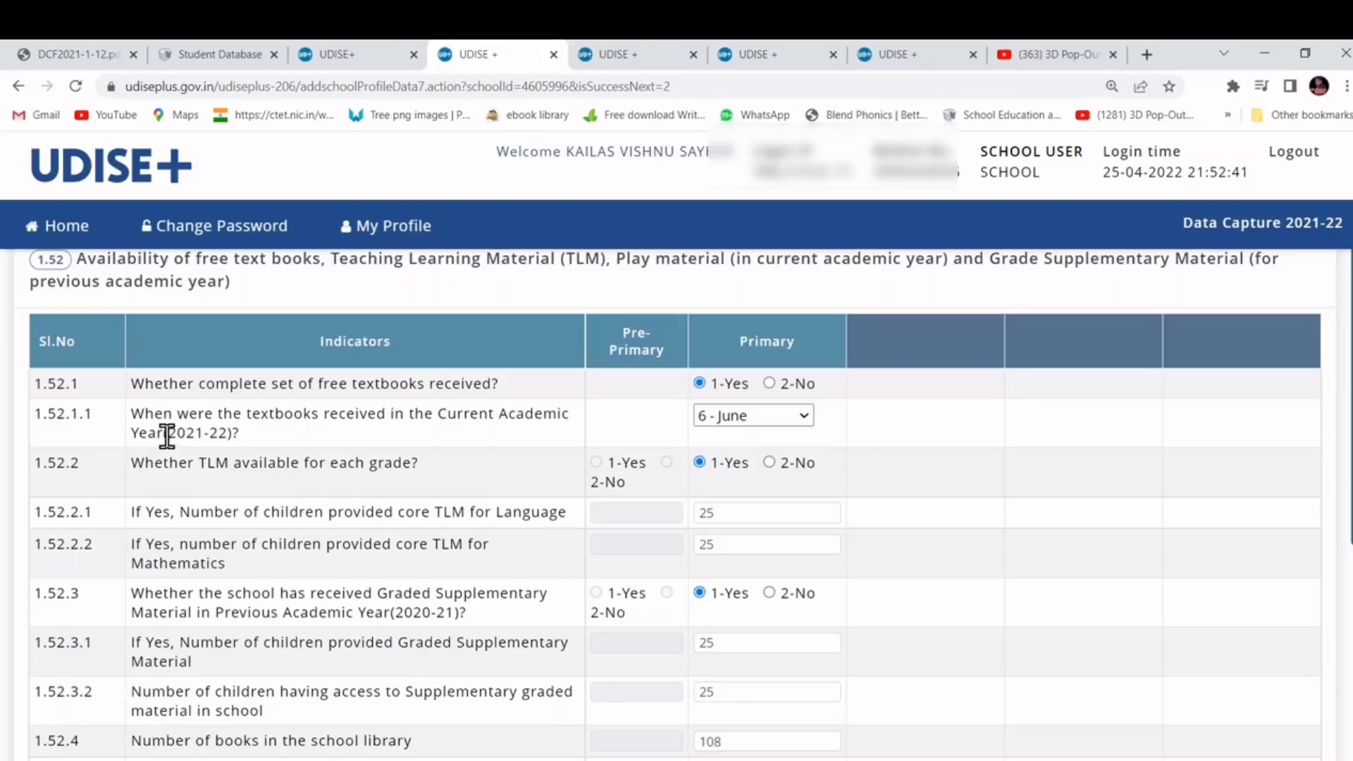
drag(169, 433, 468, 435)
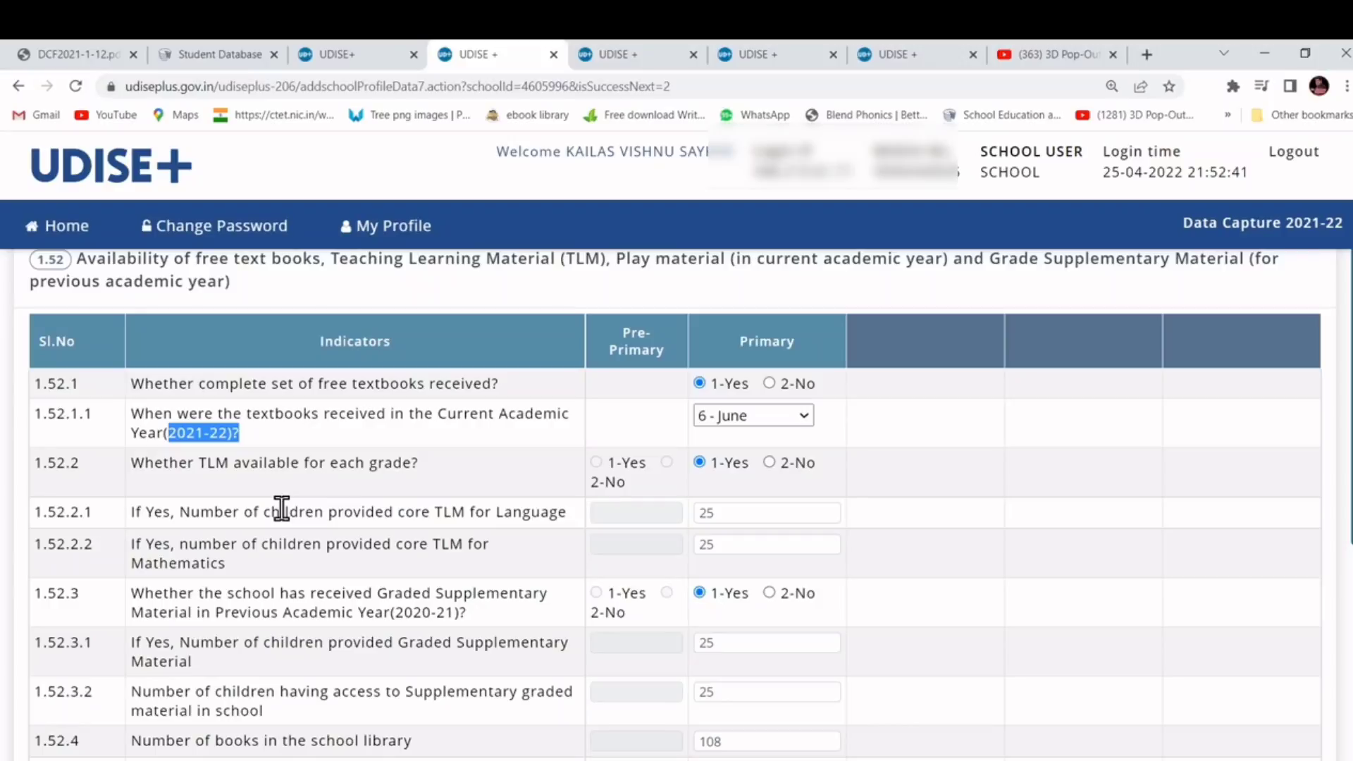
drag(282, 508, 475, 519)
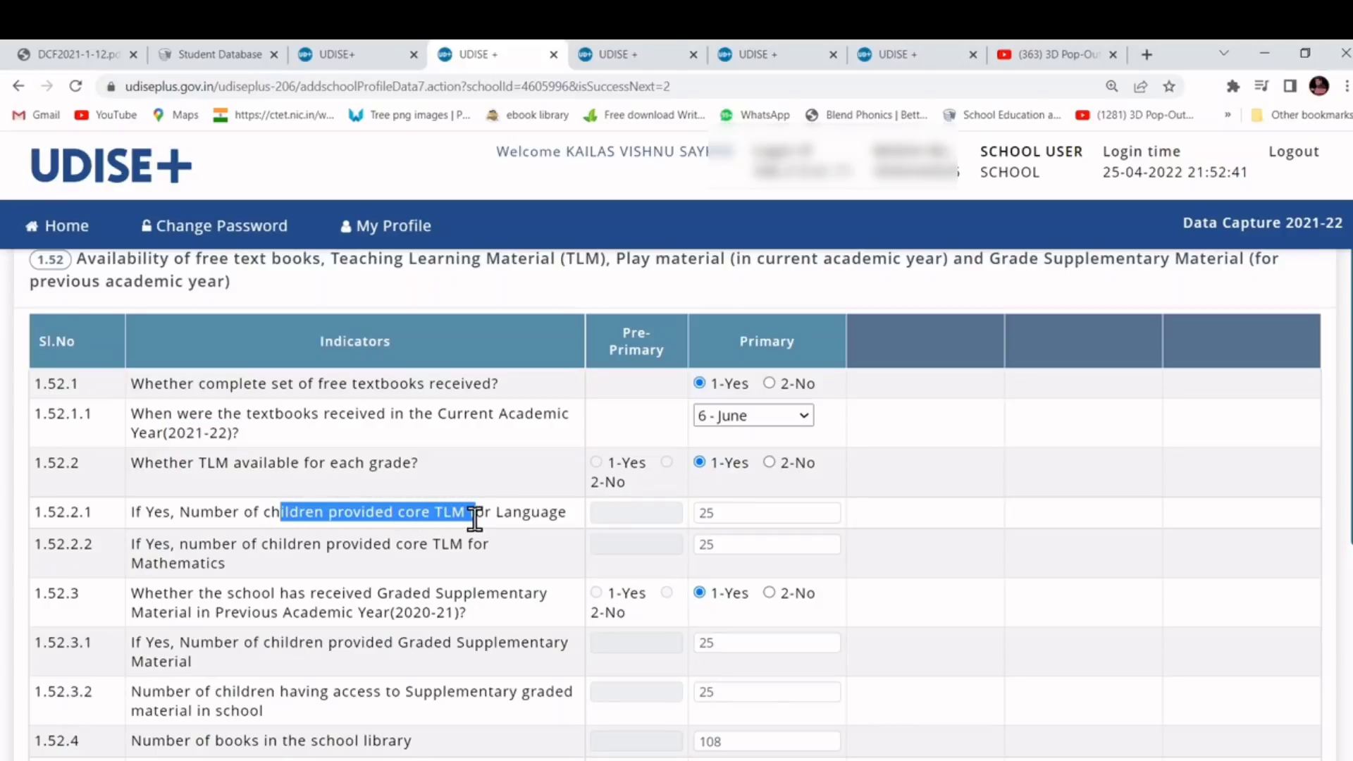
click(733, 514)
drag(734, 515, 696, 516)
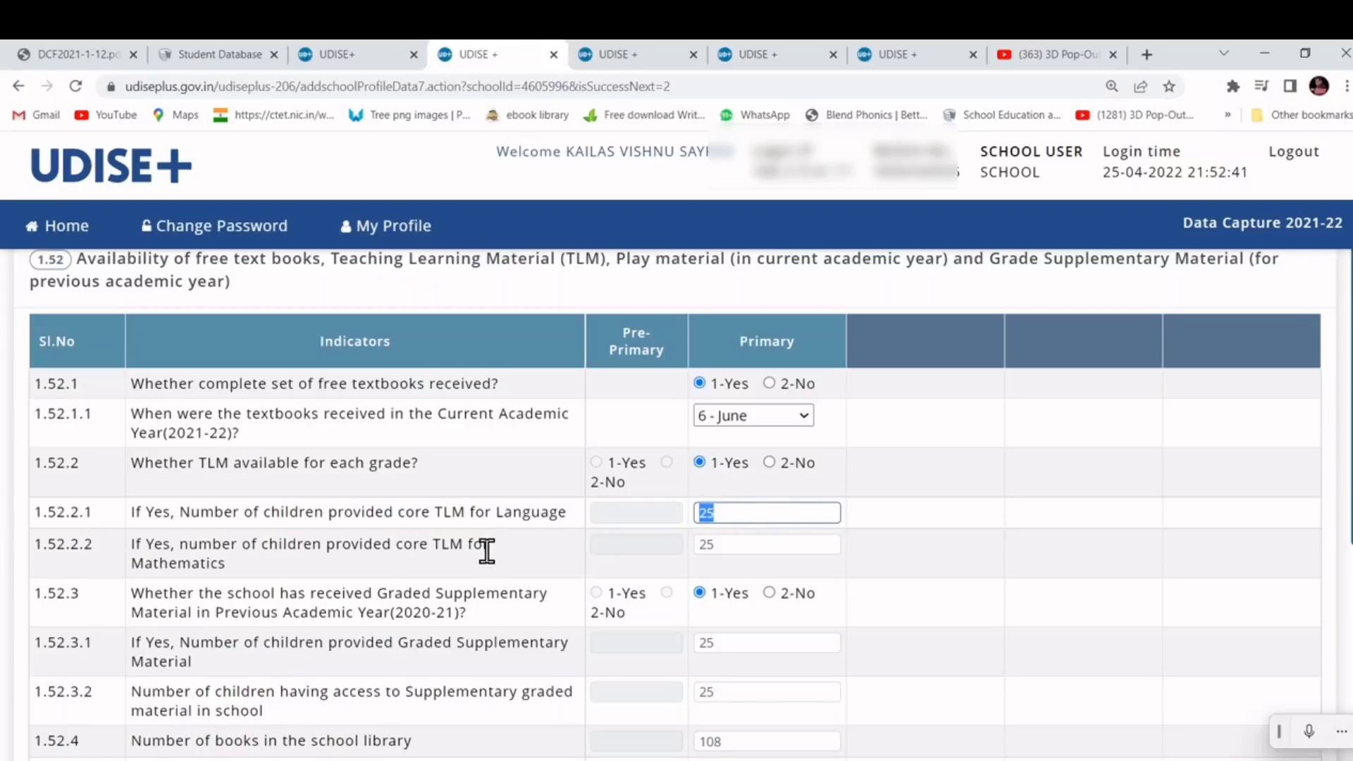
click(305, 569)
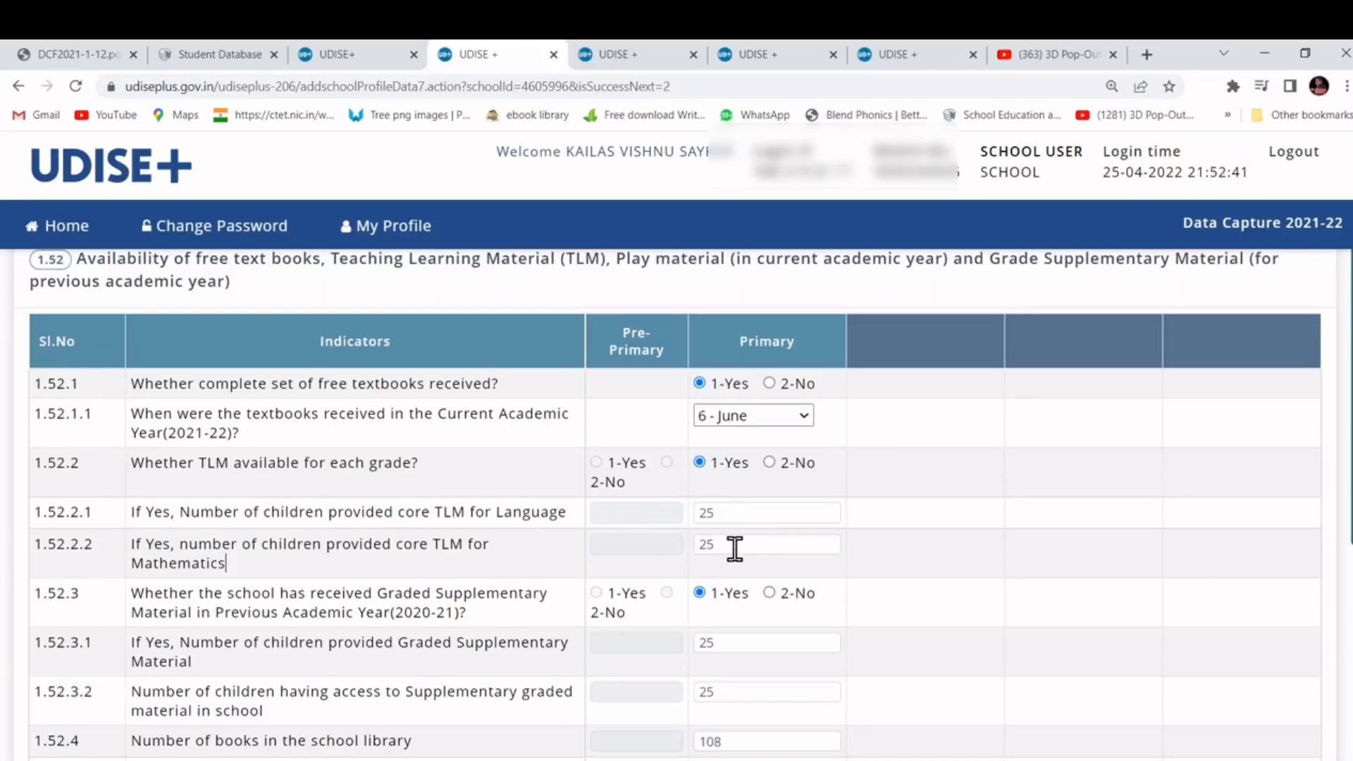
drag(733, 548, 704, 548)
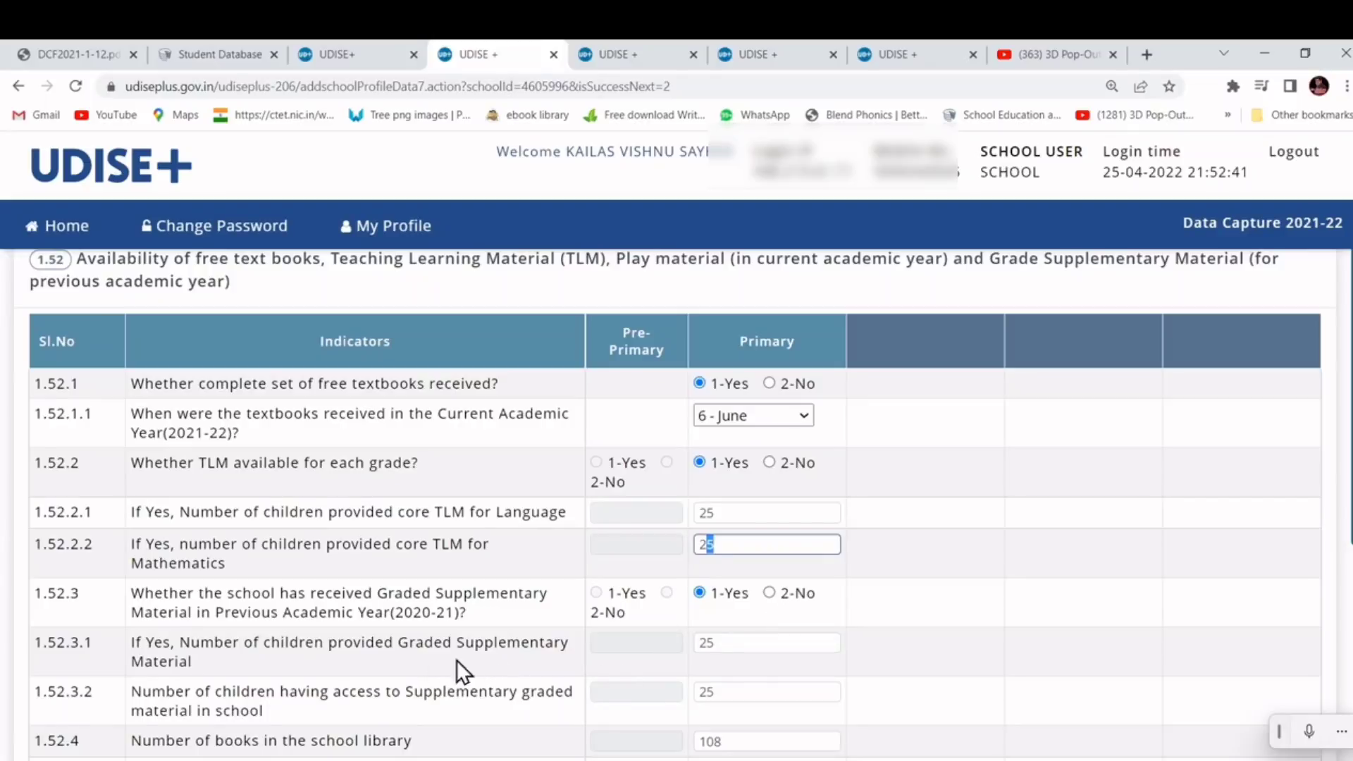
- Check the graded supplementary material and library book entries in items 1.52.3 to 1.52.4.1, including the number of times books were borrowed
scroll(640, 664, down, 2)
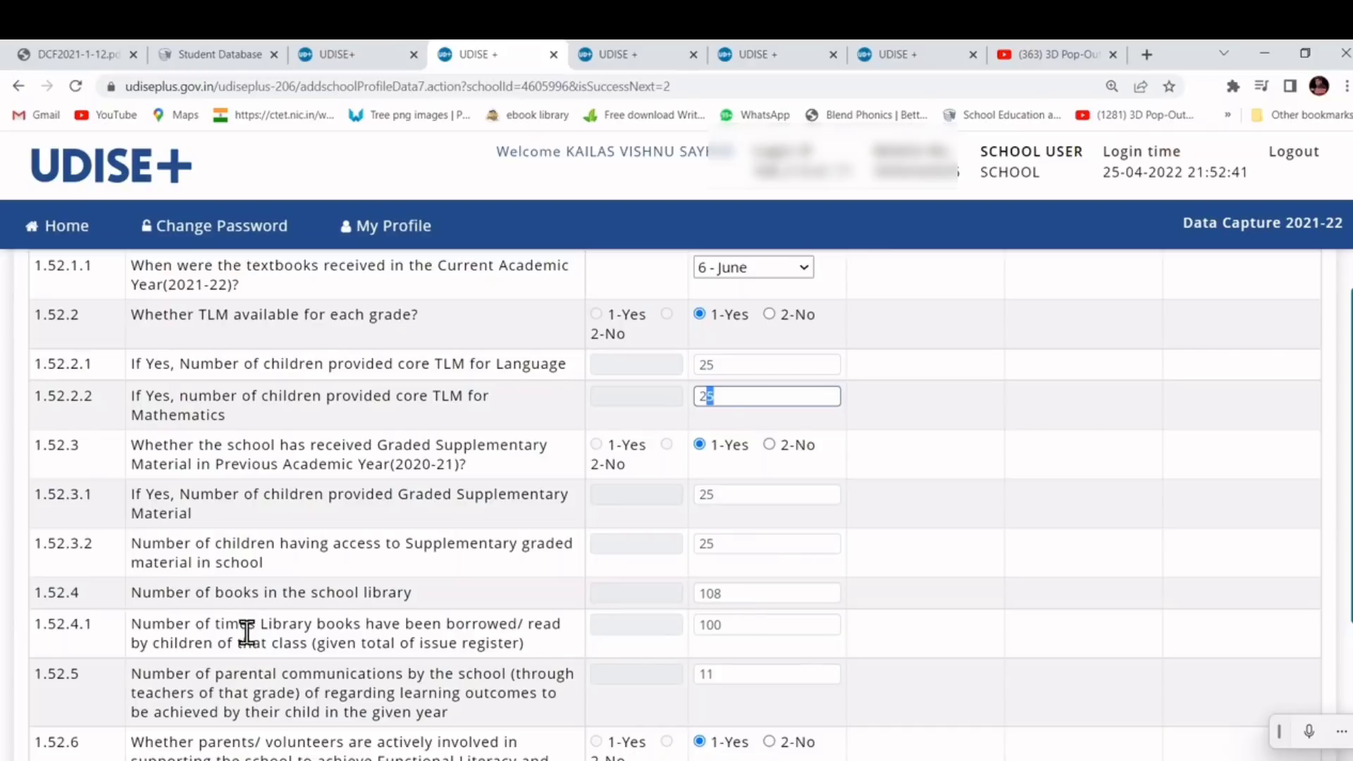
drag(248, 626, 385, 631)
click(369, 630)
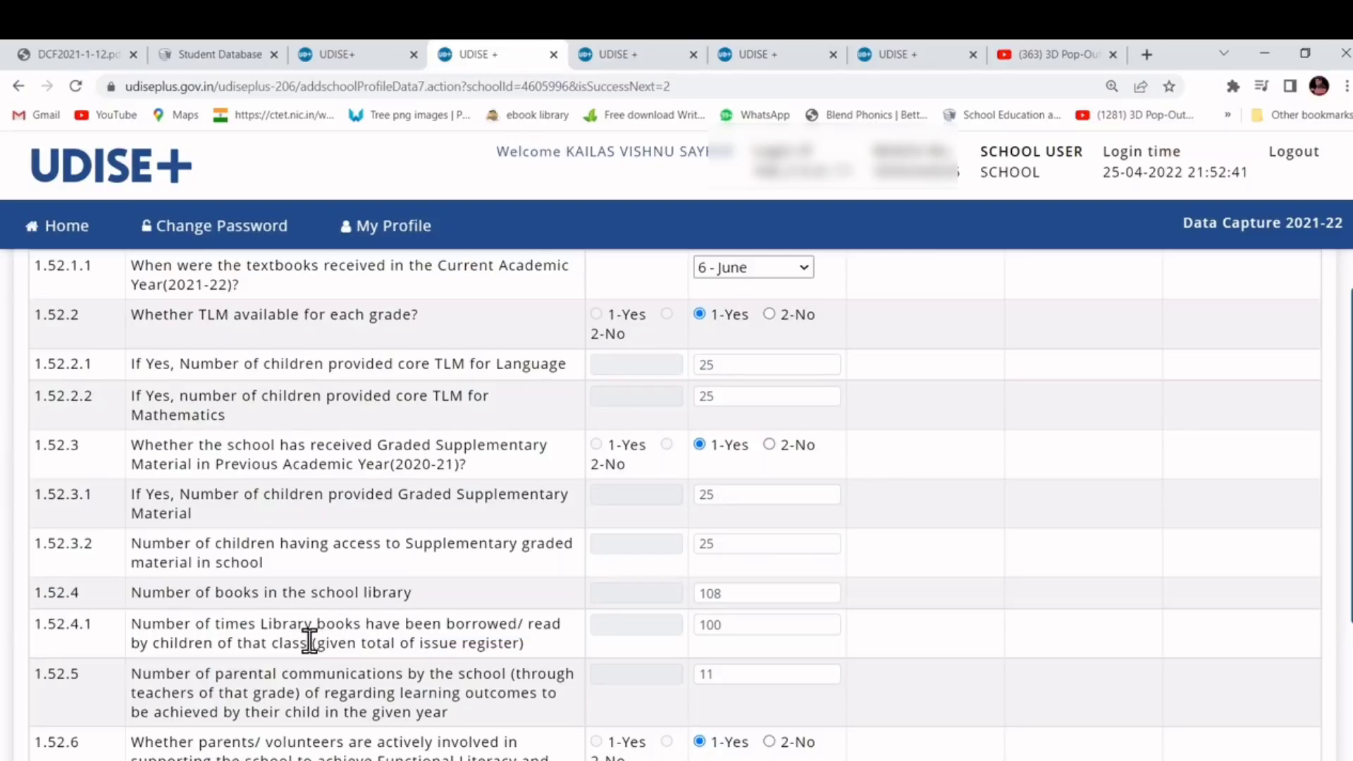
drag(310, 642, 517, 646)
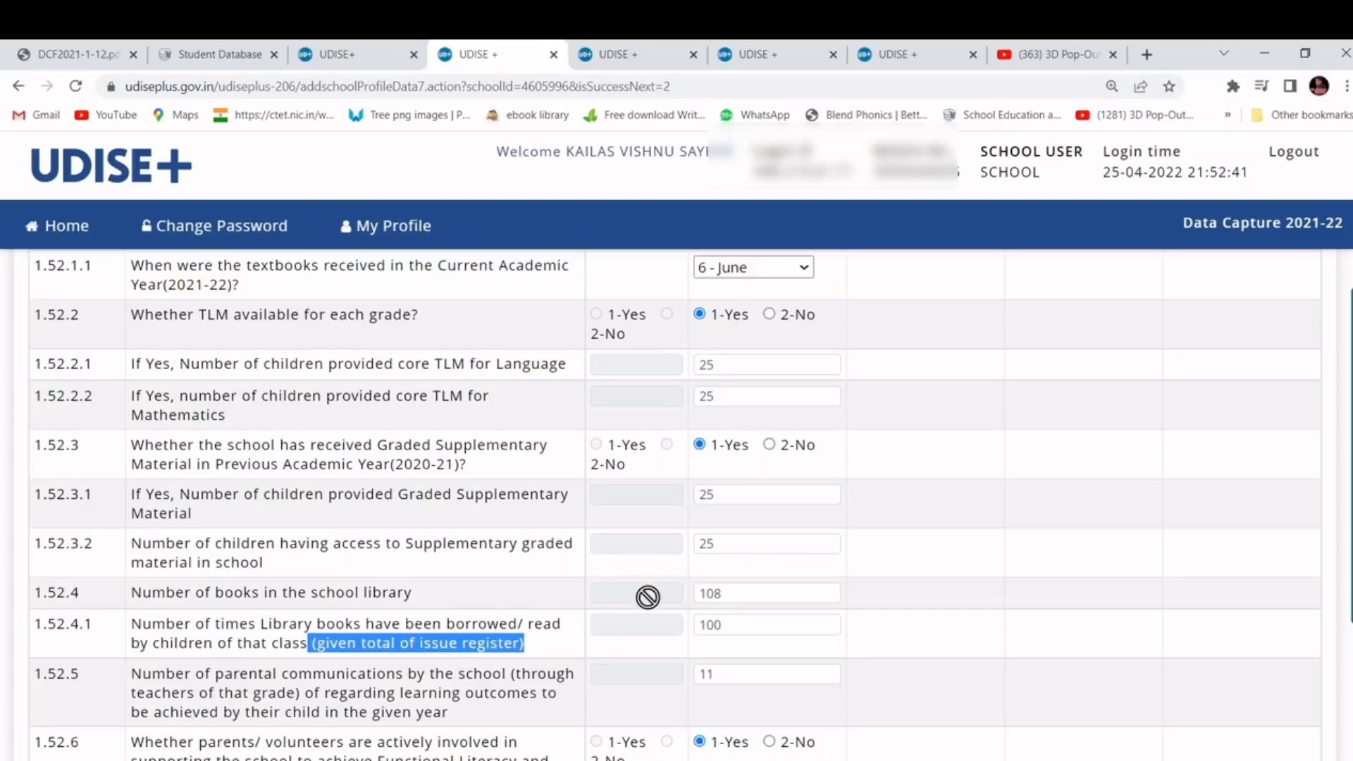
click(703, 624)
double_click(703, 624)
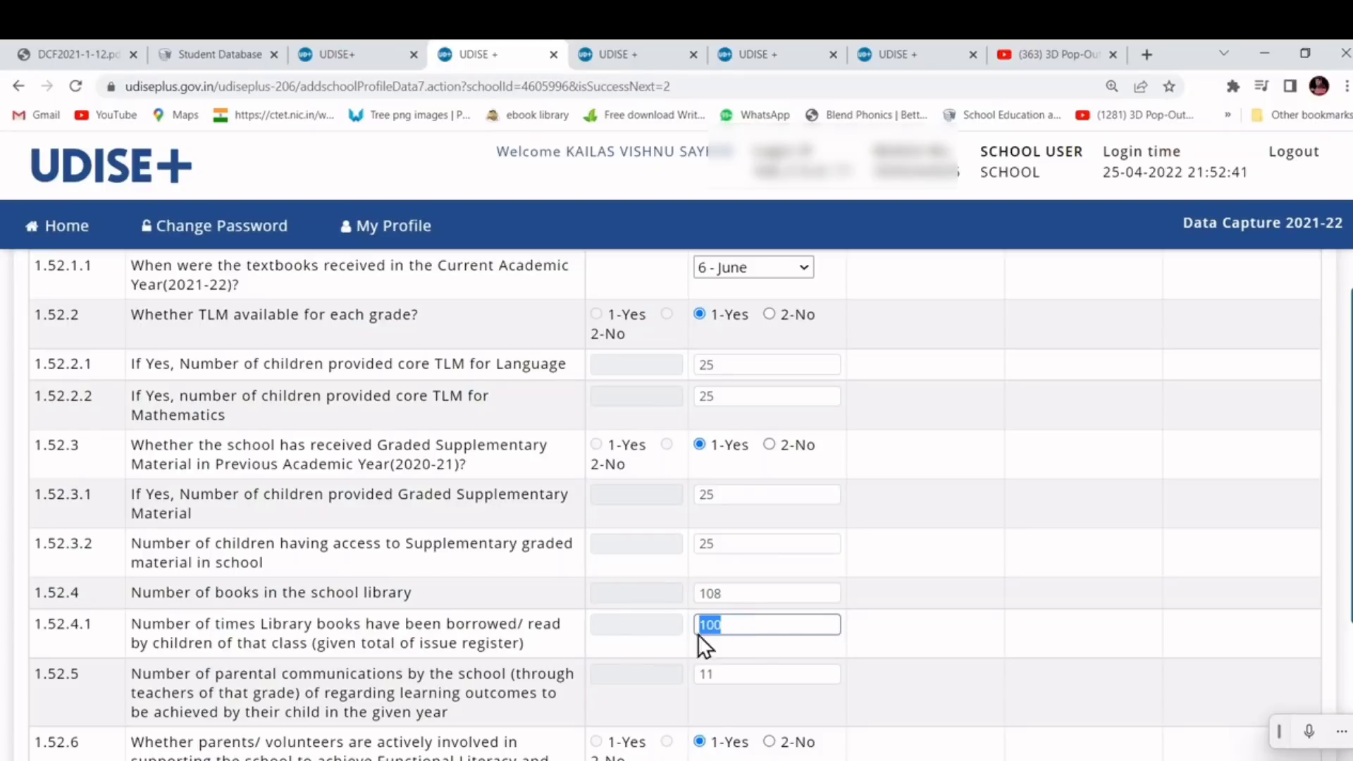
- Check the parental communication, volunteer, peer learning and play material answers in items 1.52.5 to 1.52.8, then save and continue to section 1.53
scroll(733, 625, down, 2)
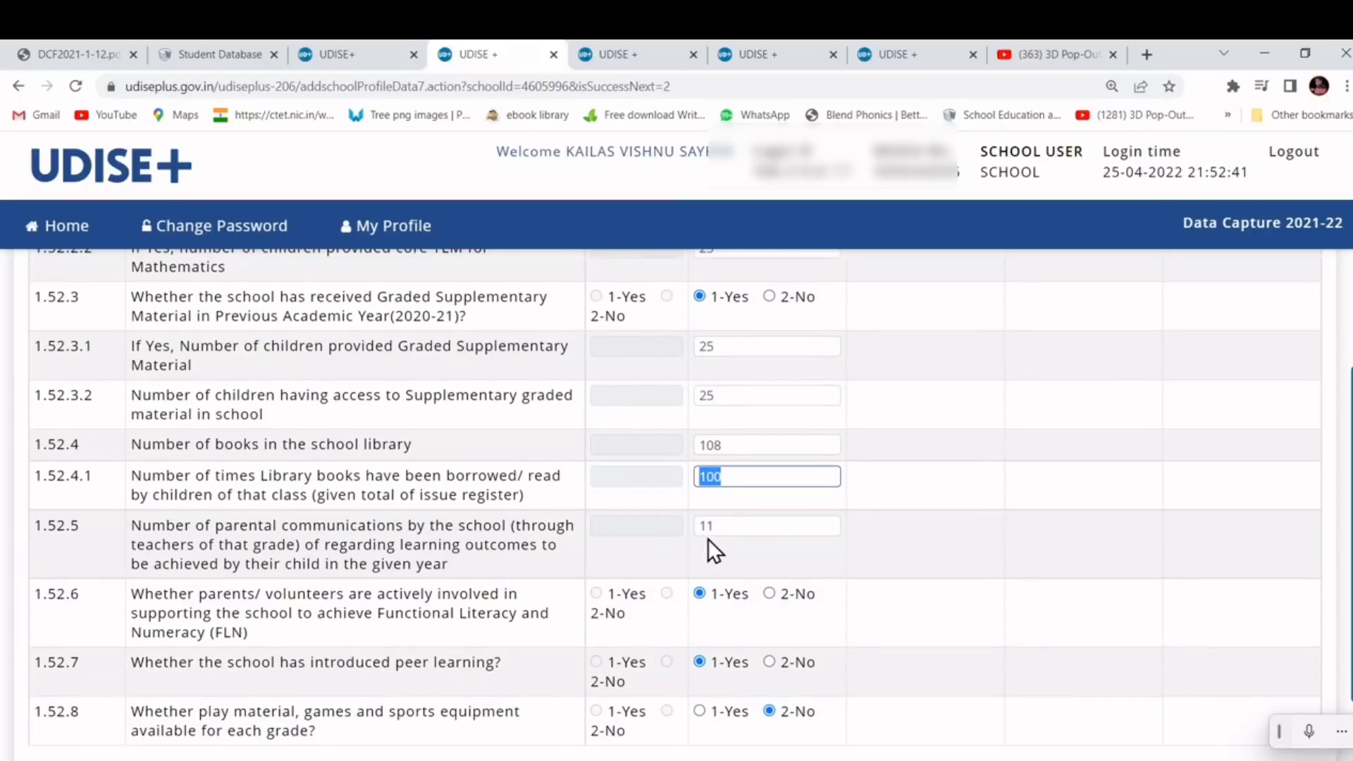
key(Tab)
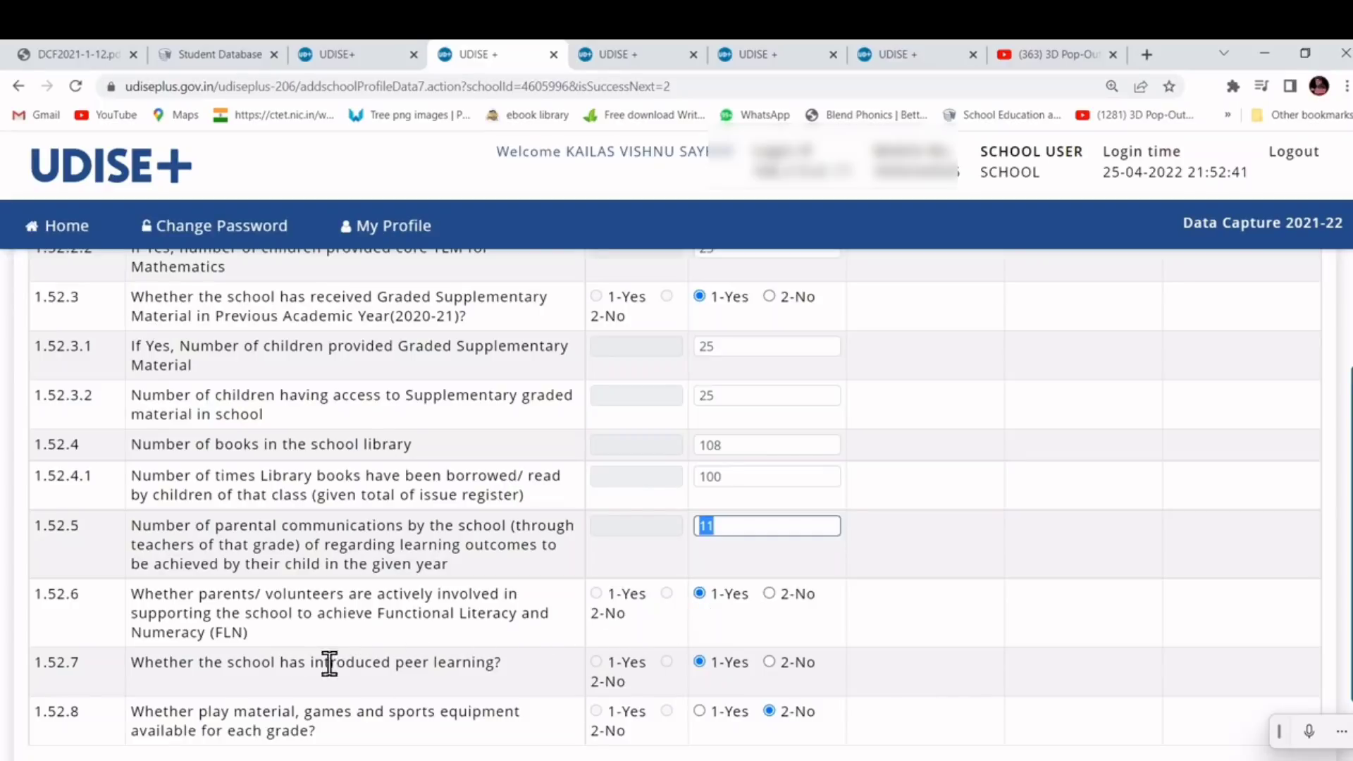
scroll(267, 648, down, 2)
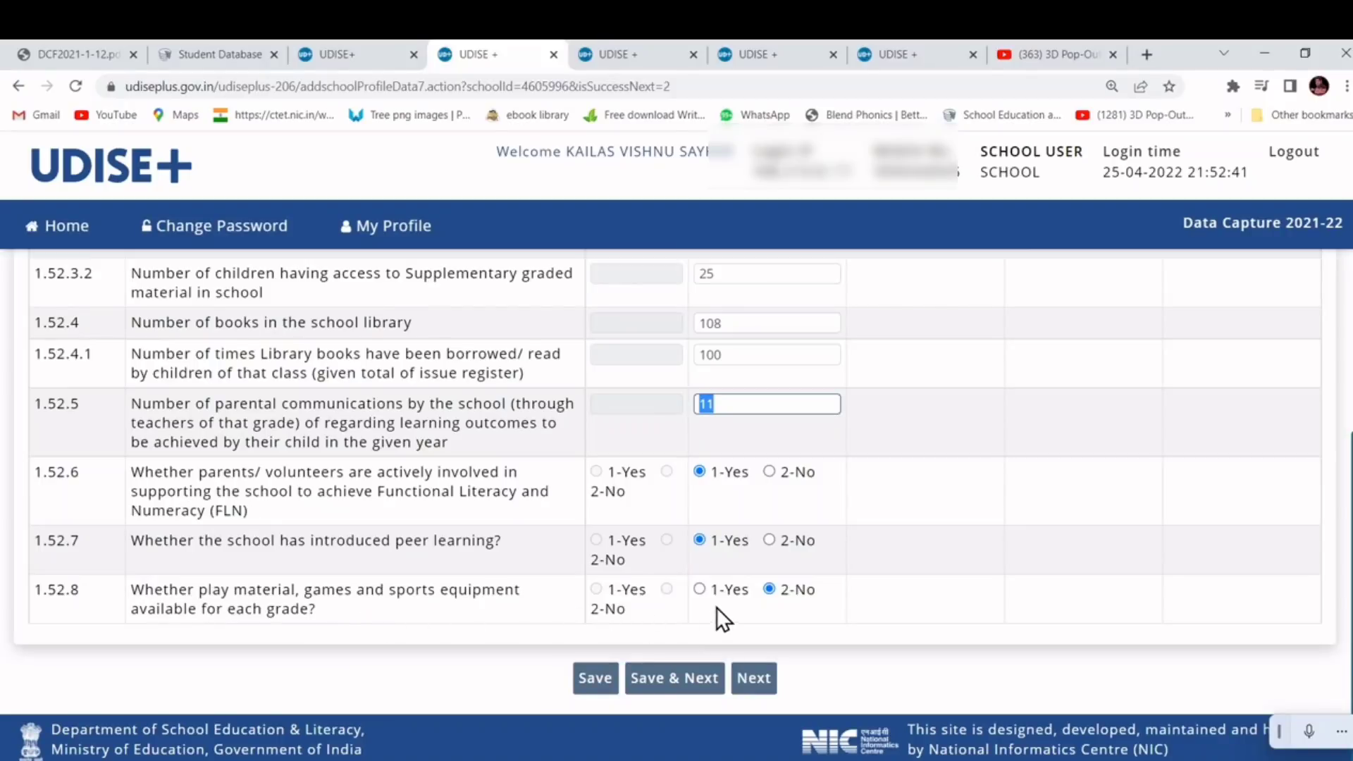
scroll(779, 593, up, 8)
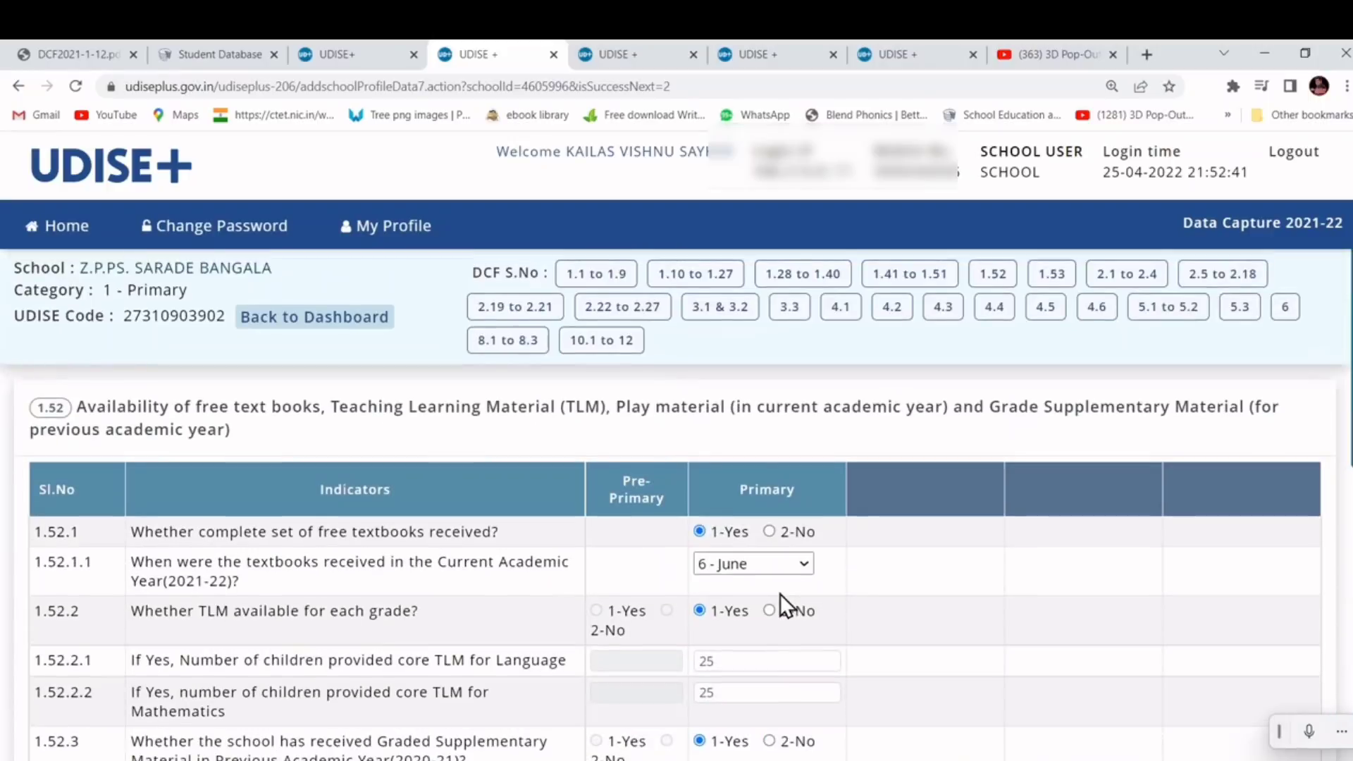
scroll(780, 594, down, 8)
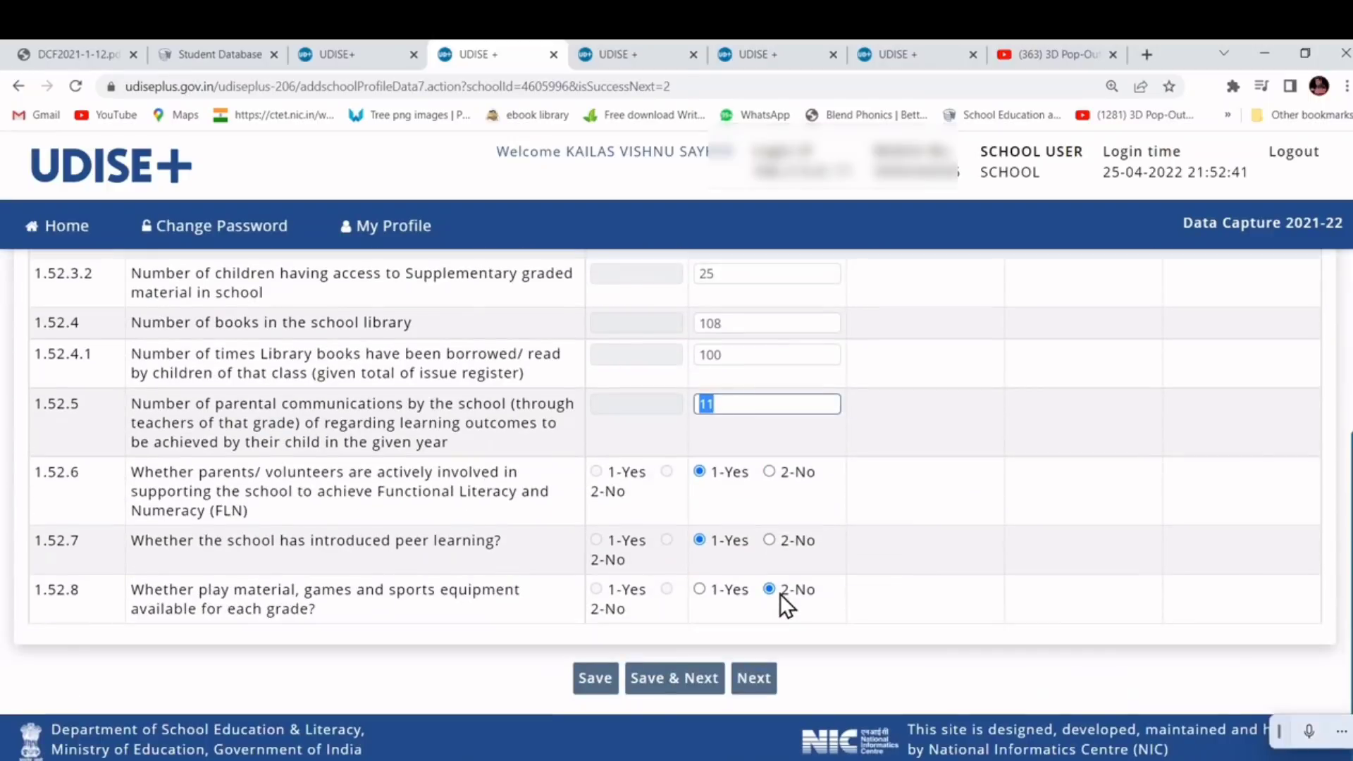
click(681, 678)
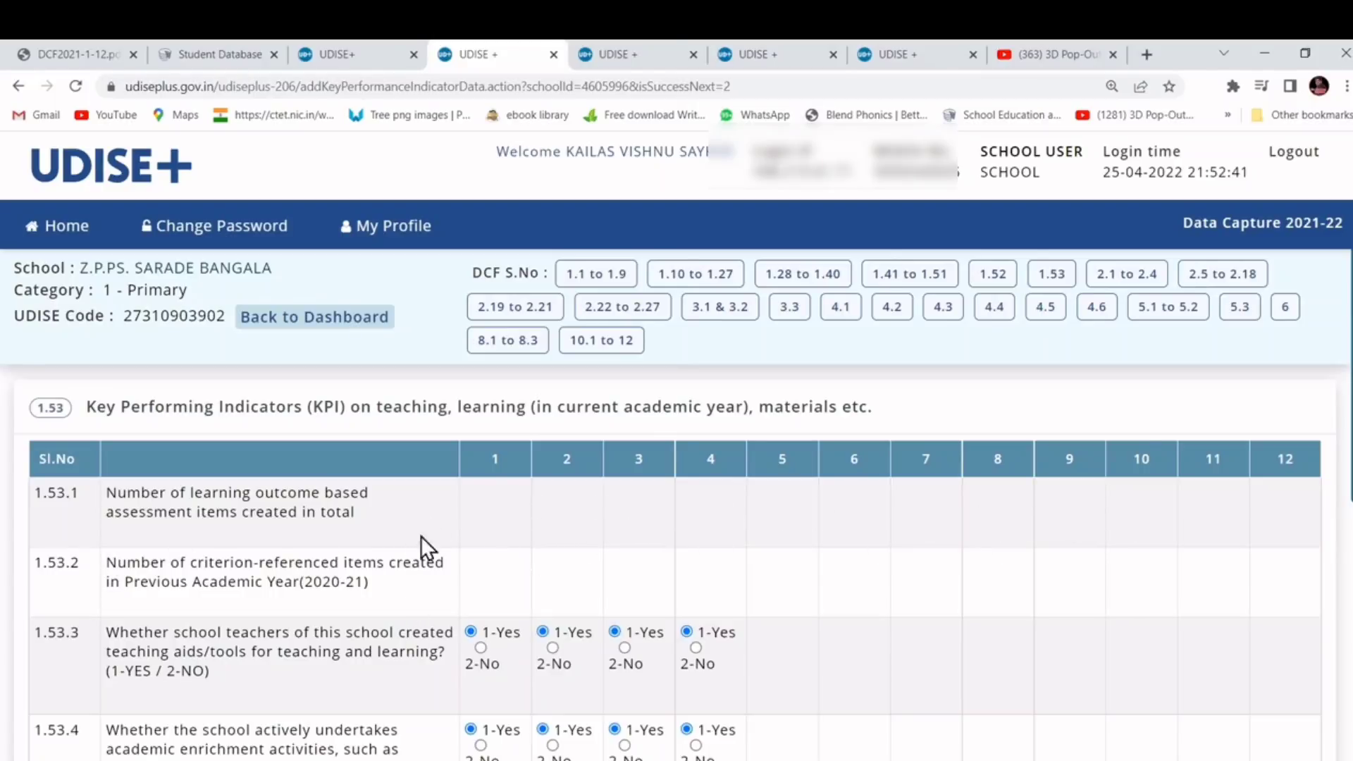
- Review the class-wise Key Performing Indicators in items 1.53.1 to 1.53.7, then save the section and continue to section 2.1 to 2.4
scroll(666, 503, down, 2)
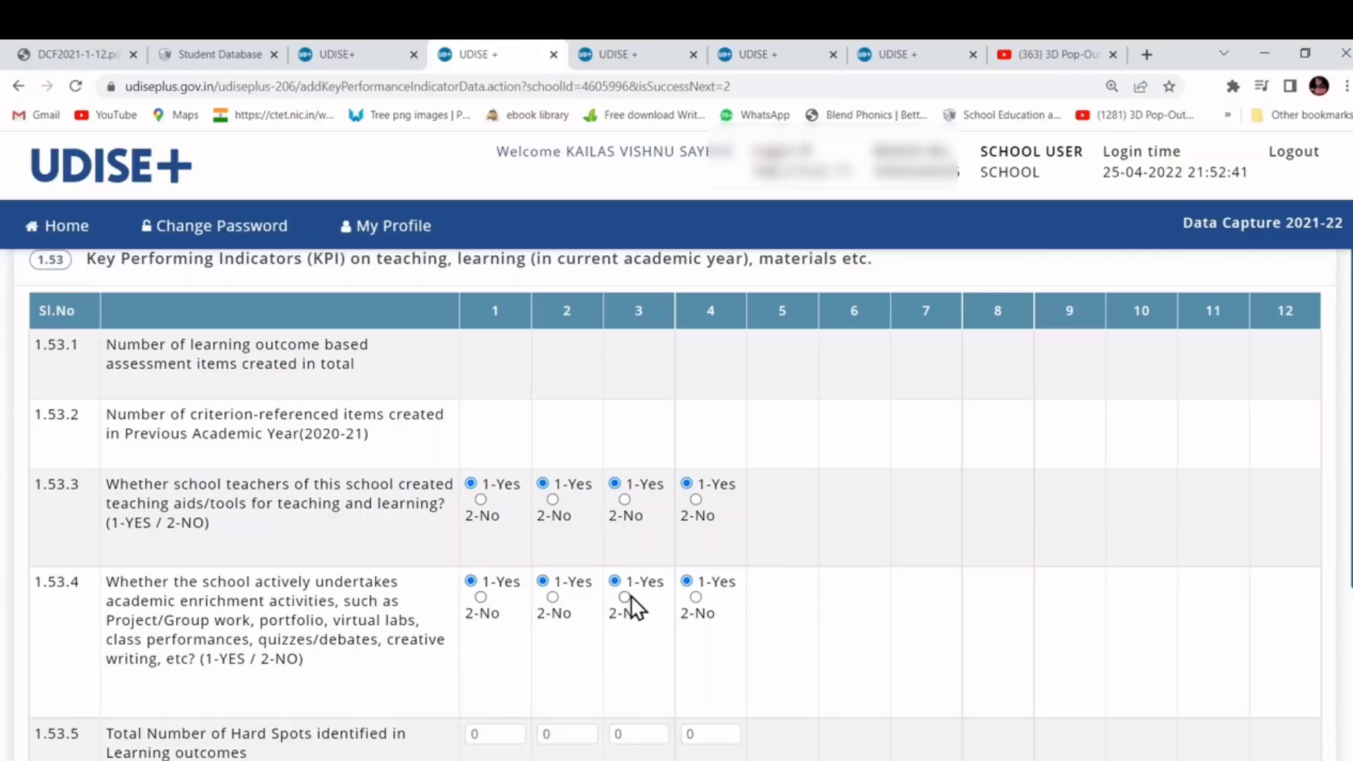
scroll(638, 598, down, 4)
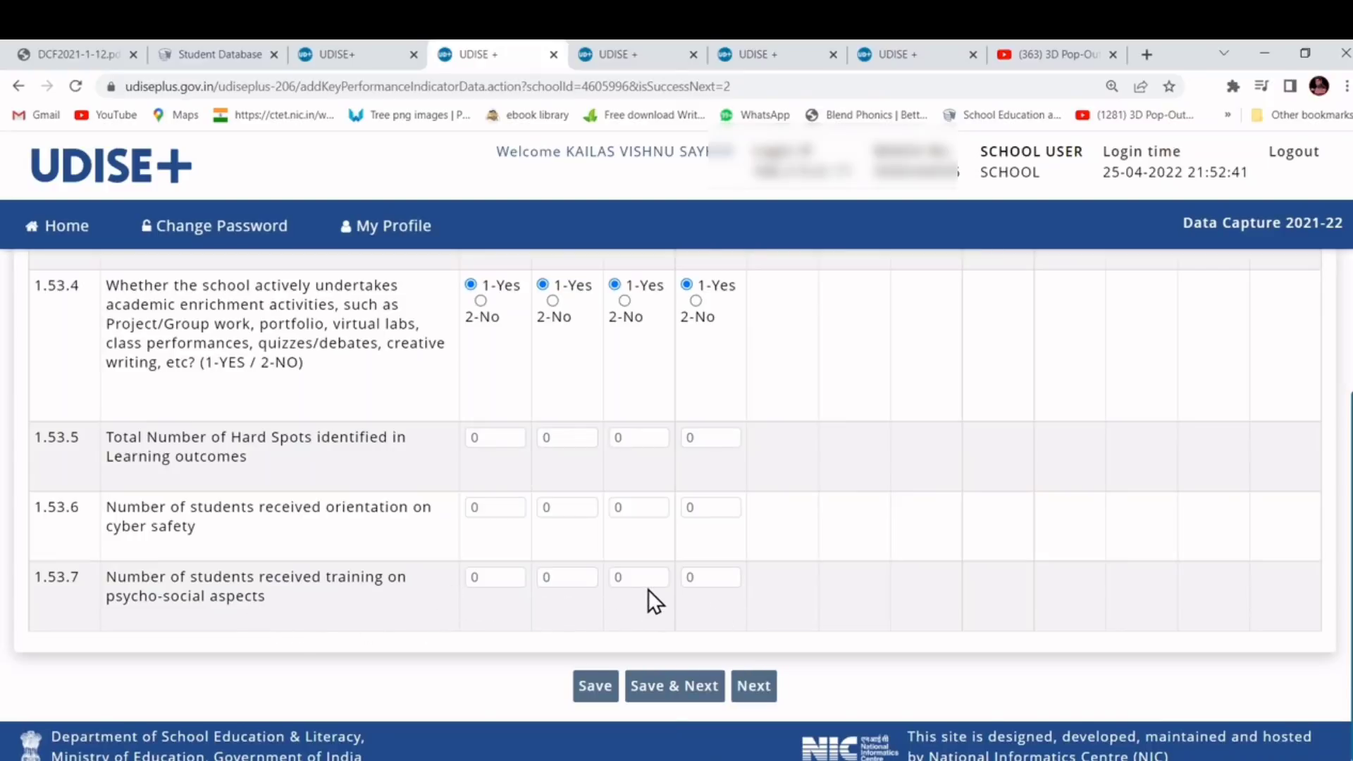
scroll(649, 589, up, 6)
scroll(649, 589, down, 6)
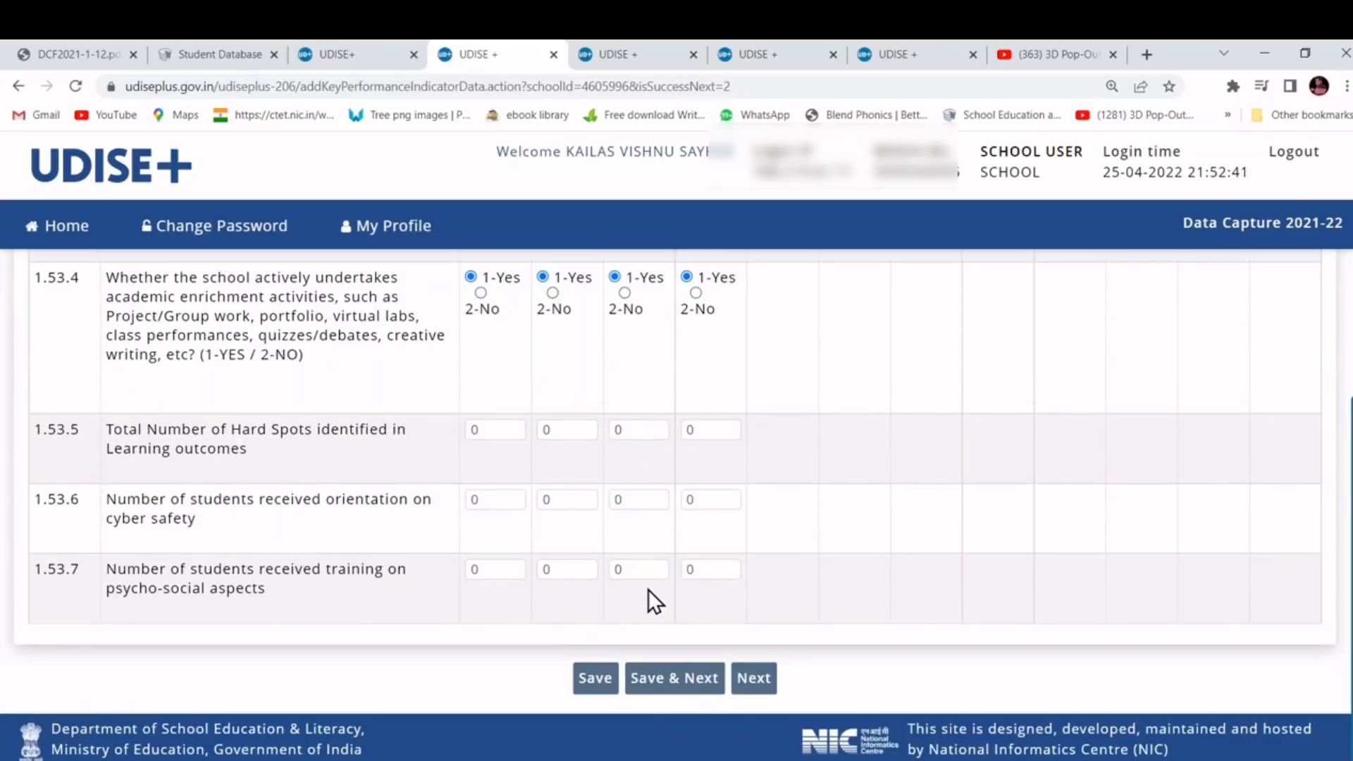
click(673, 685)
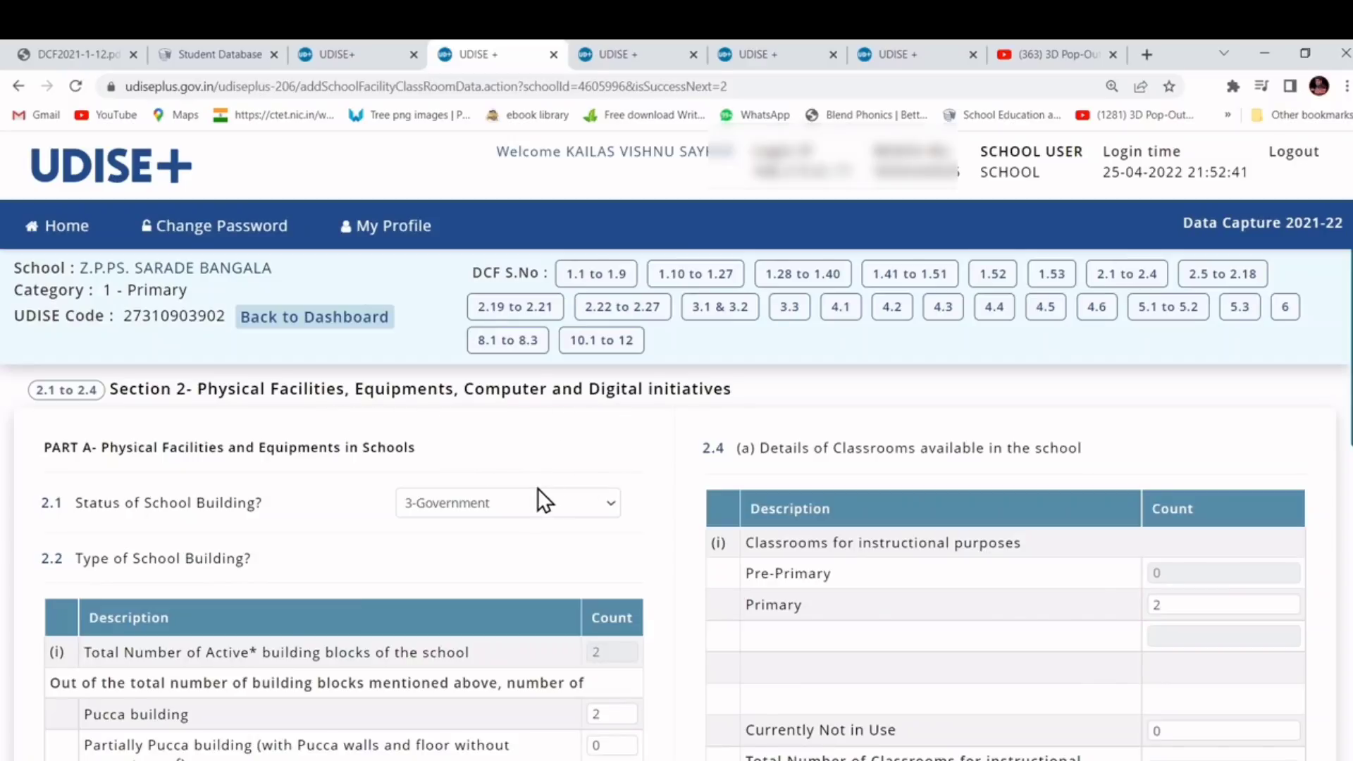
- Review the school building, boundary wall and classroom details in items 2.1 to 2.4, then save and continue to the Toilet Facility section
scroll(535, 488, down, 6)
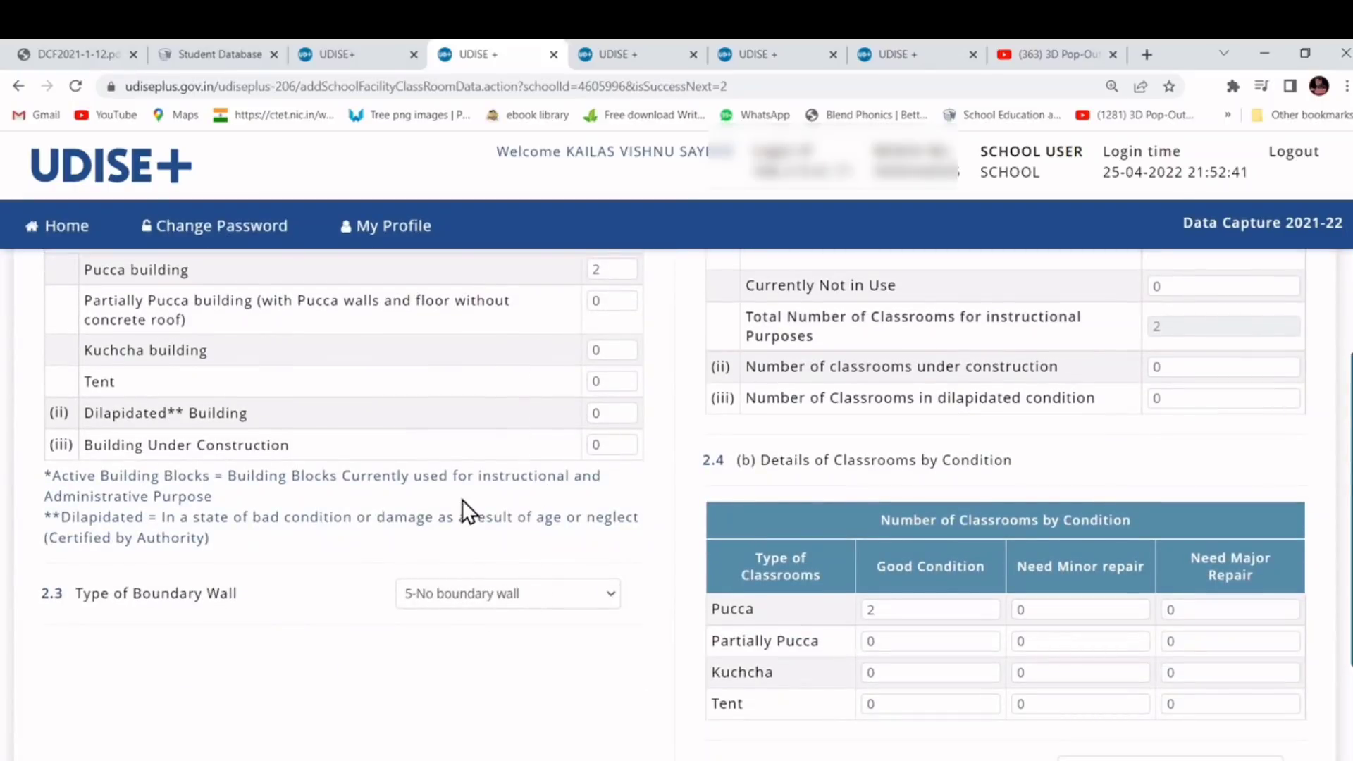
scroll(463, 501, up, 4)
scroll(462, 500, down, 1)
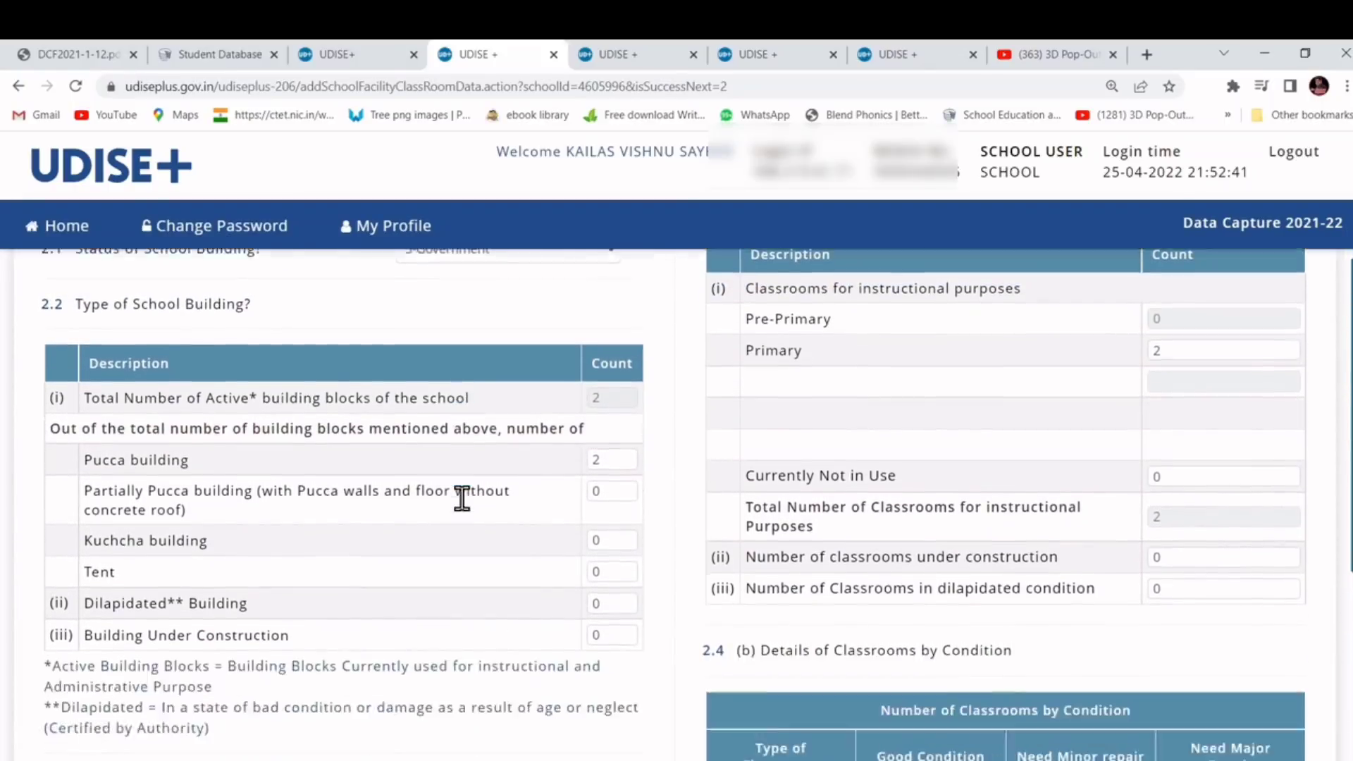
scroll(463, 499, down, 5)
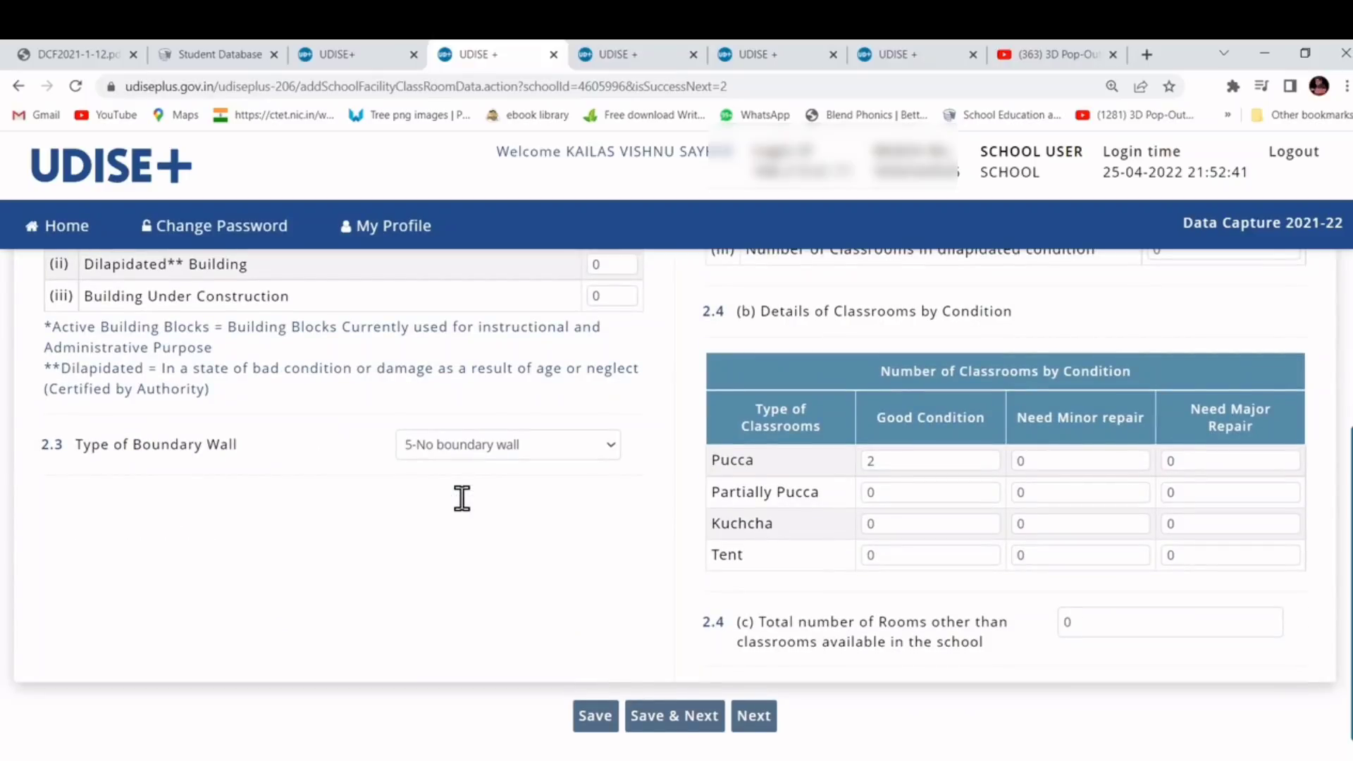
scroll(809, 453, up, 9)
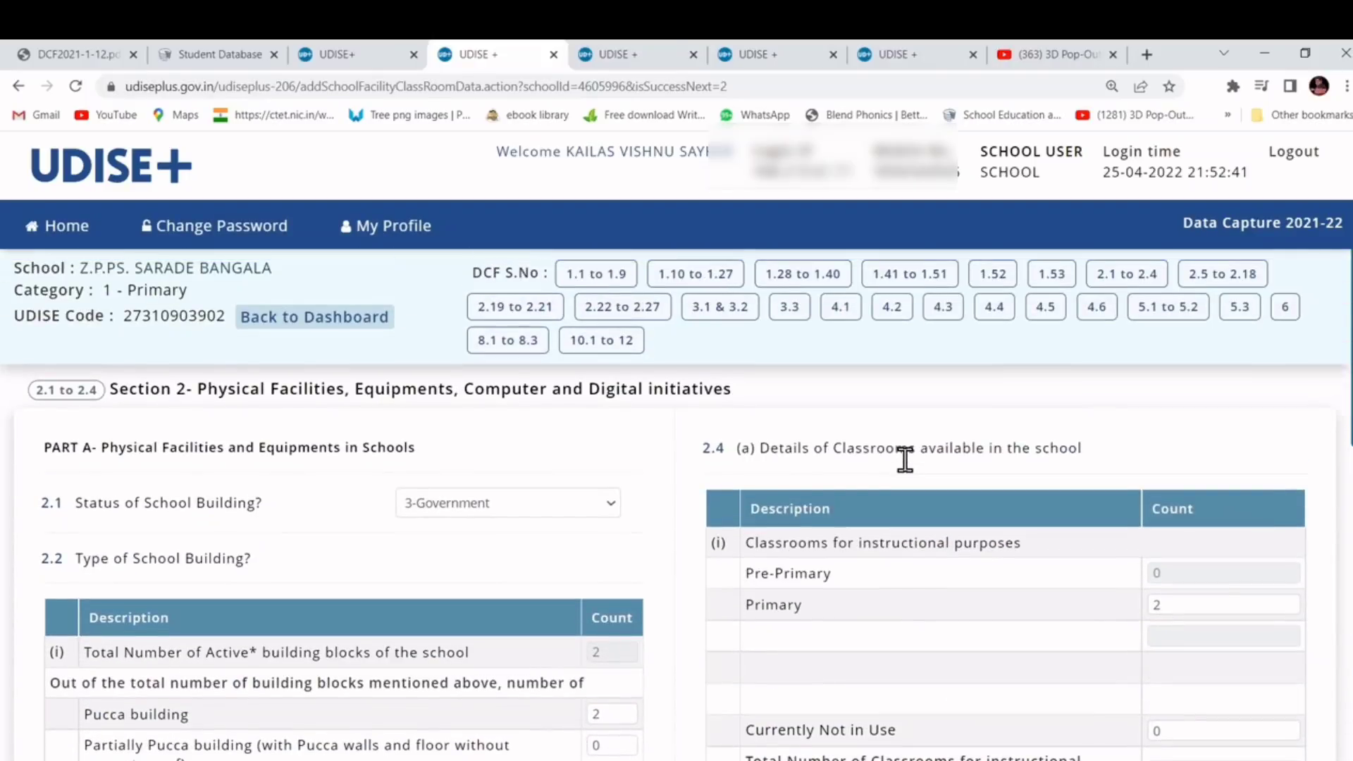
scroll(905, 461, down, 9)
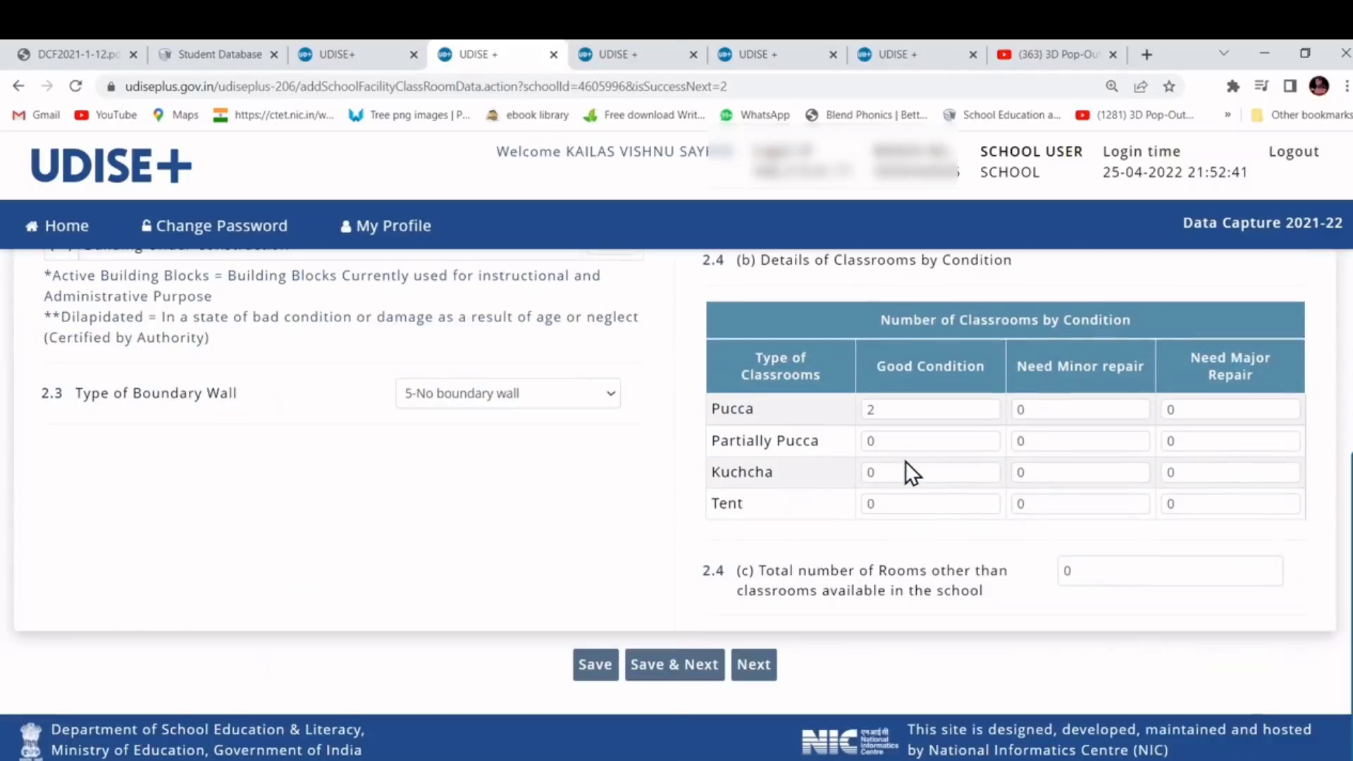
click(669, 666)
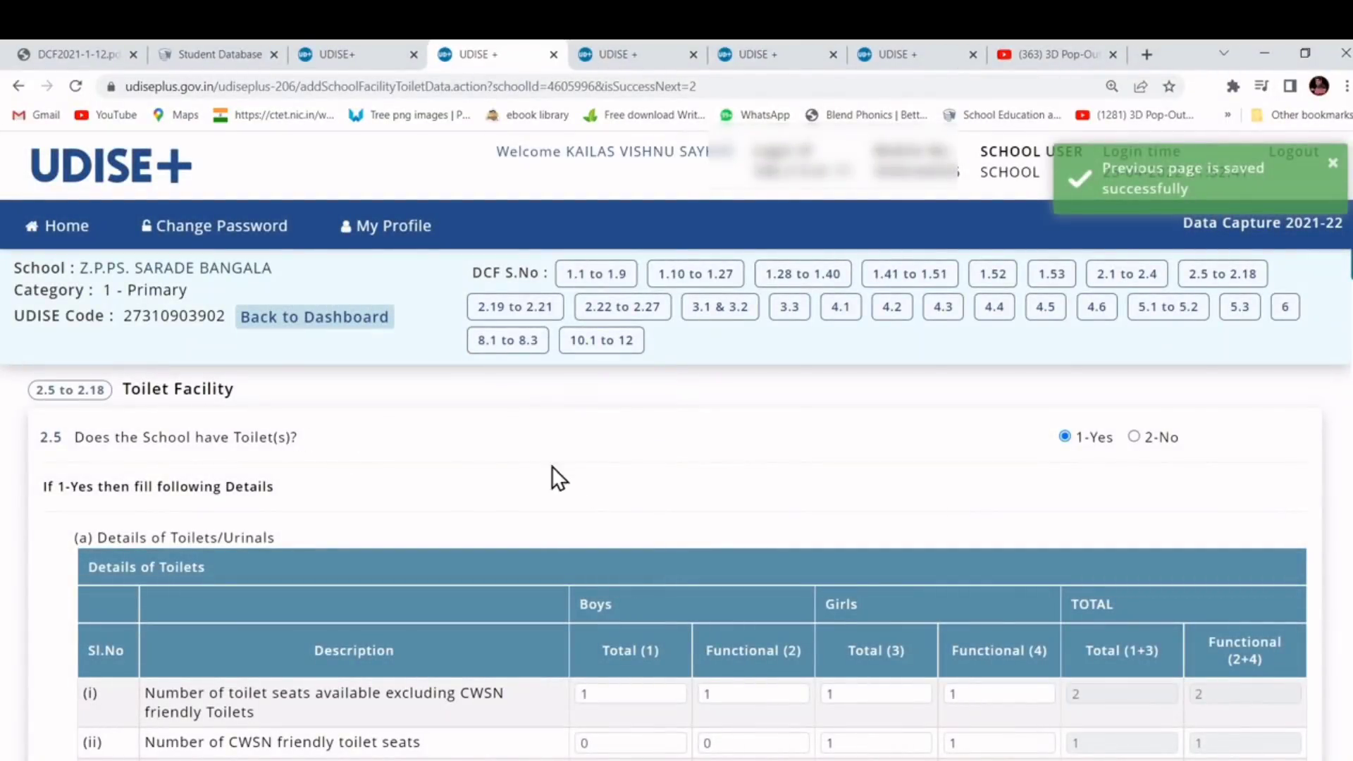
- Check the toilet and urinal counts for boys and girls in item 2.5, including those with running water
scroll(662, 486, down, 4)
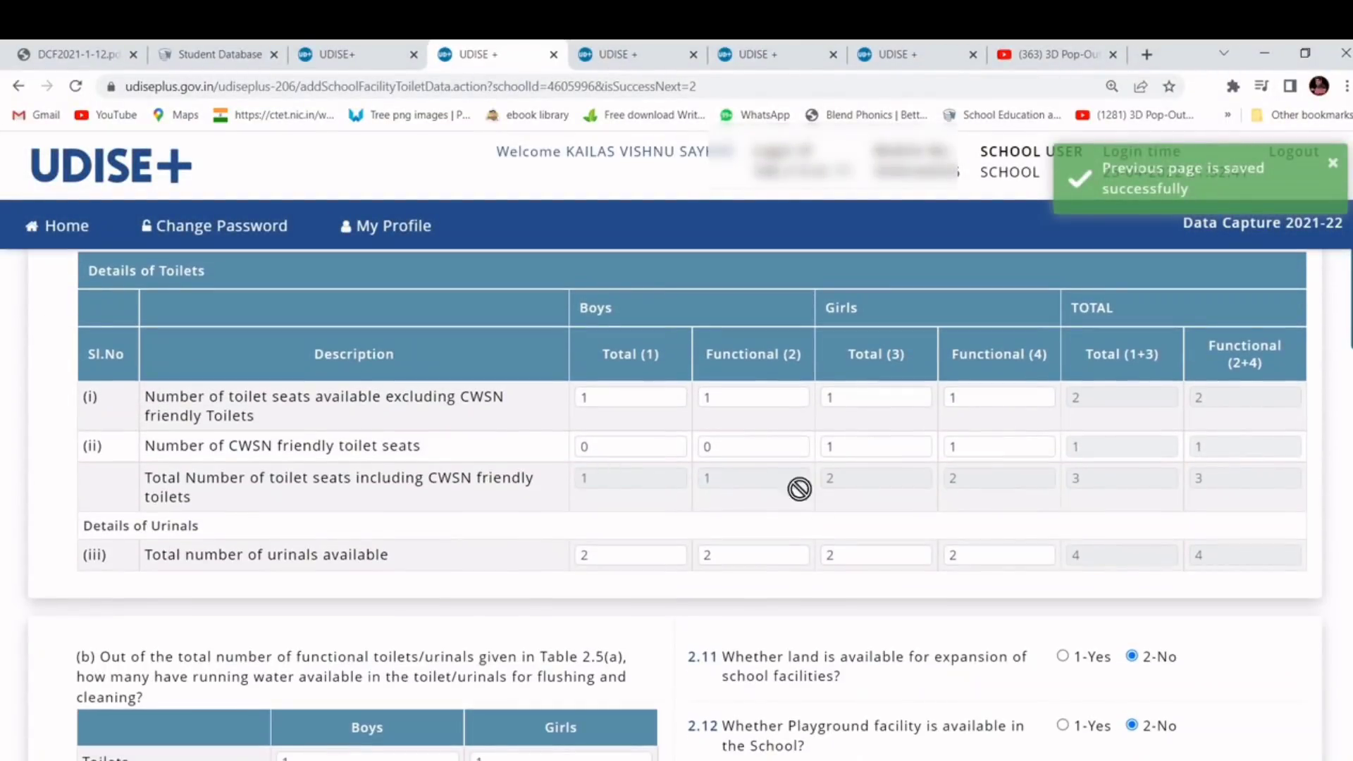
scroll(806, 515, down, 2)
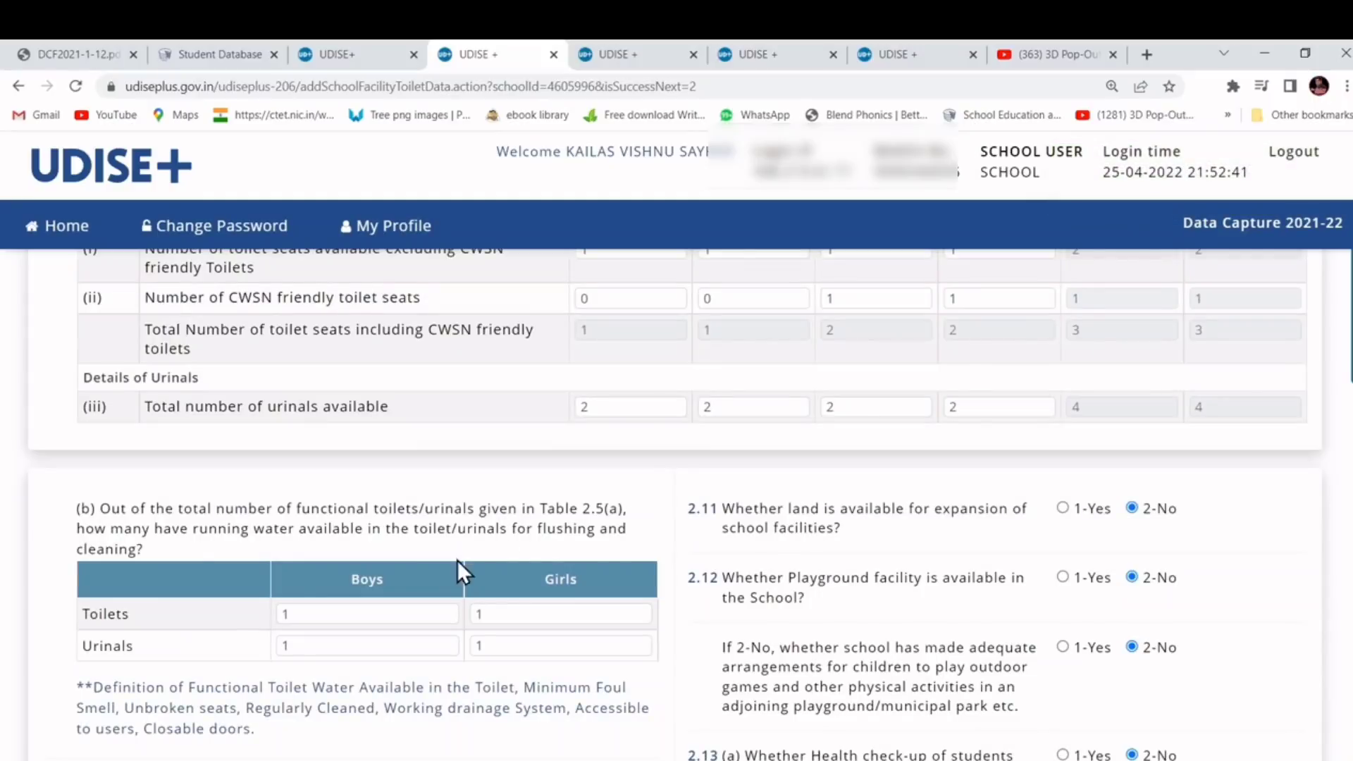
scroll(830, 579, down, 2)
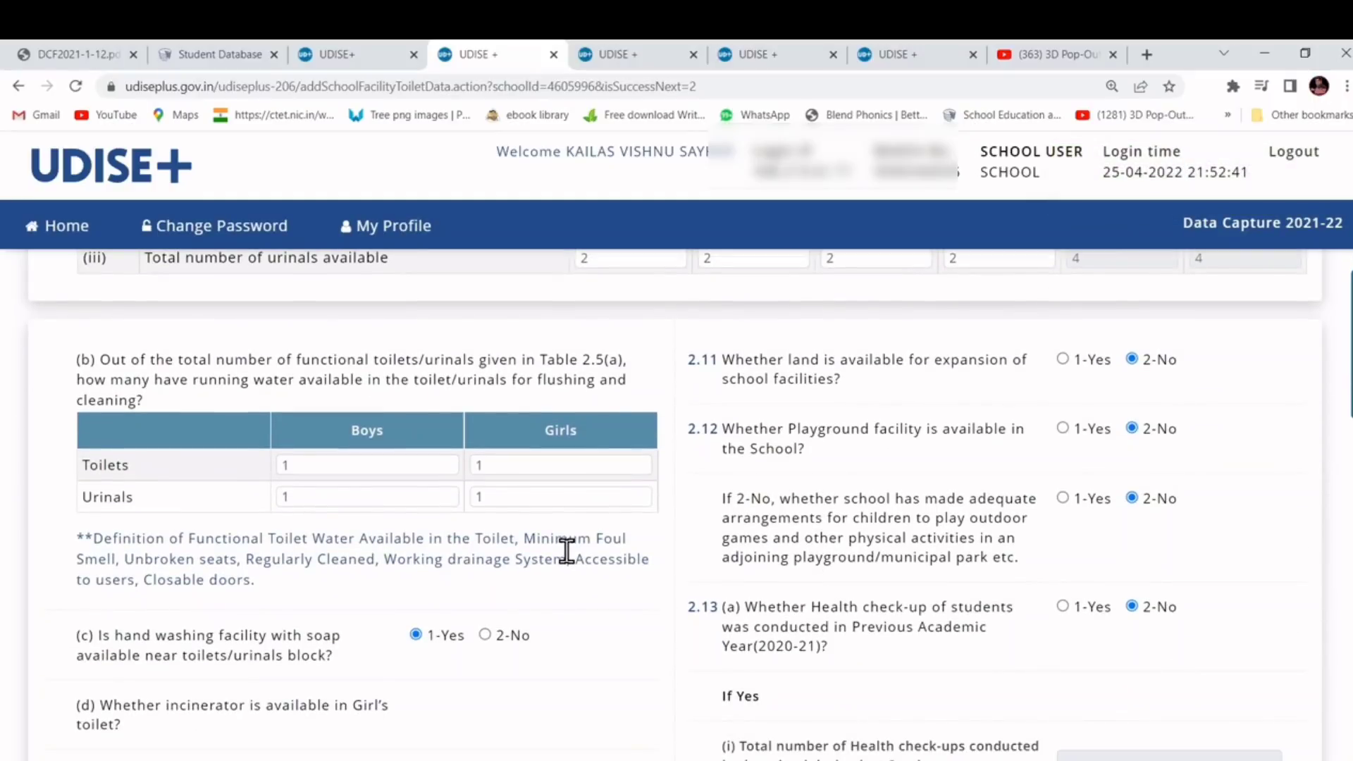
scroll(658, 604, up, 2)
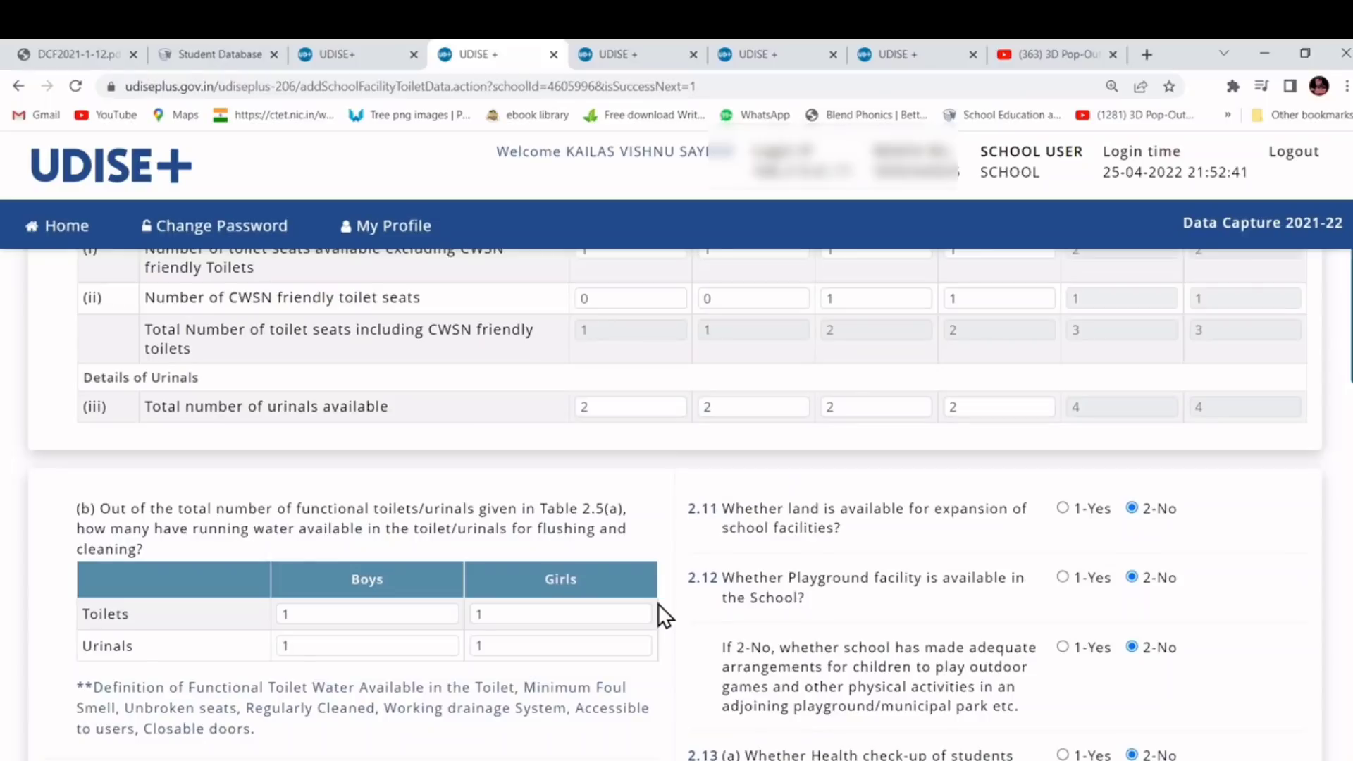
scroll(658, 603, down, 2)
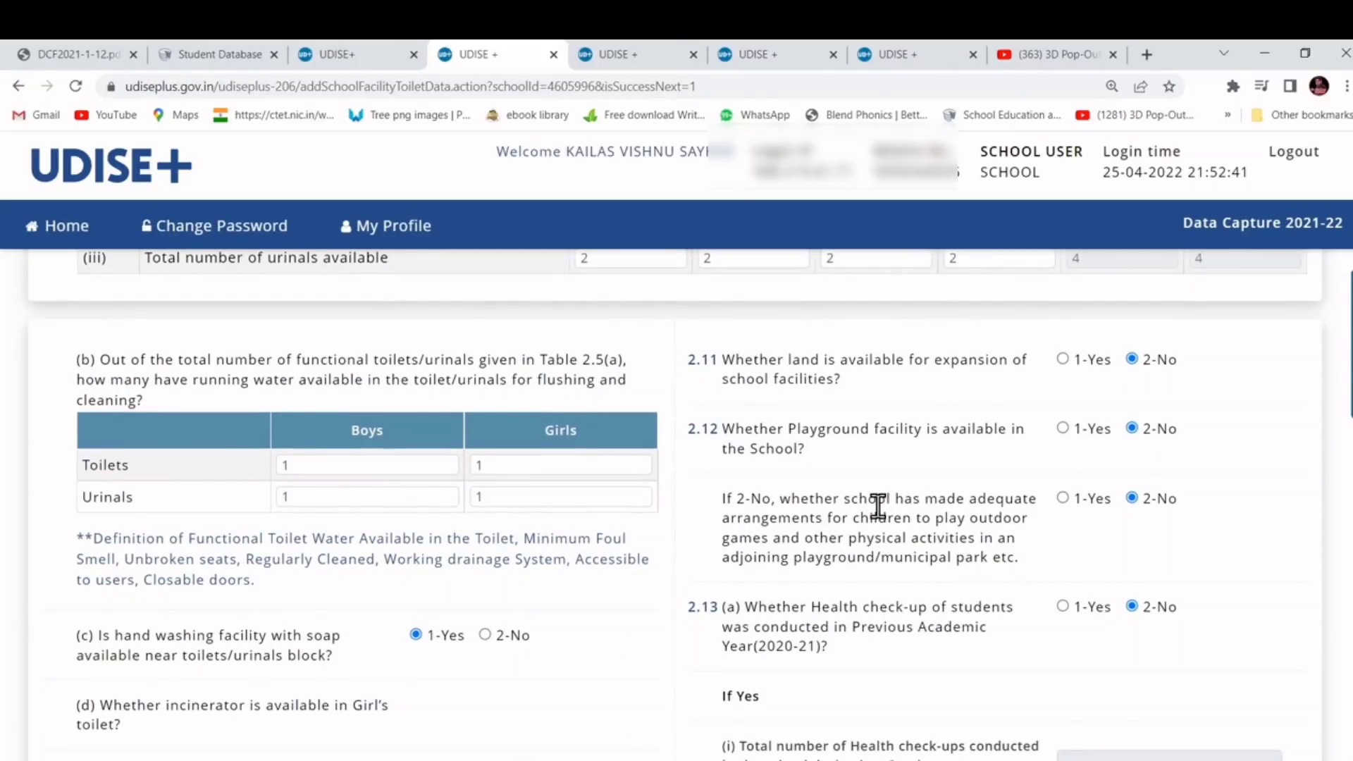
- Review the water, electricity, library, health, ramp, dustbin and furniture answers in items 2.6 to 2.18, then save and continue to section 2.19 to 2.21
scroll(877, 506, down, 4)
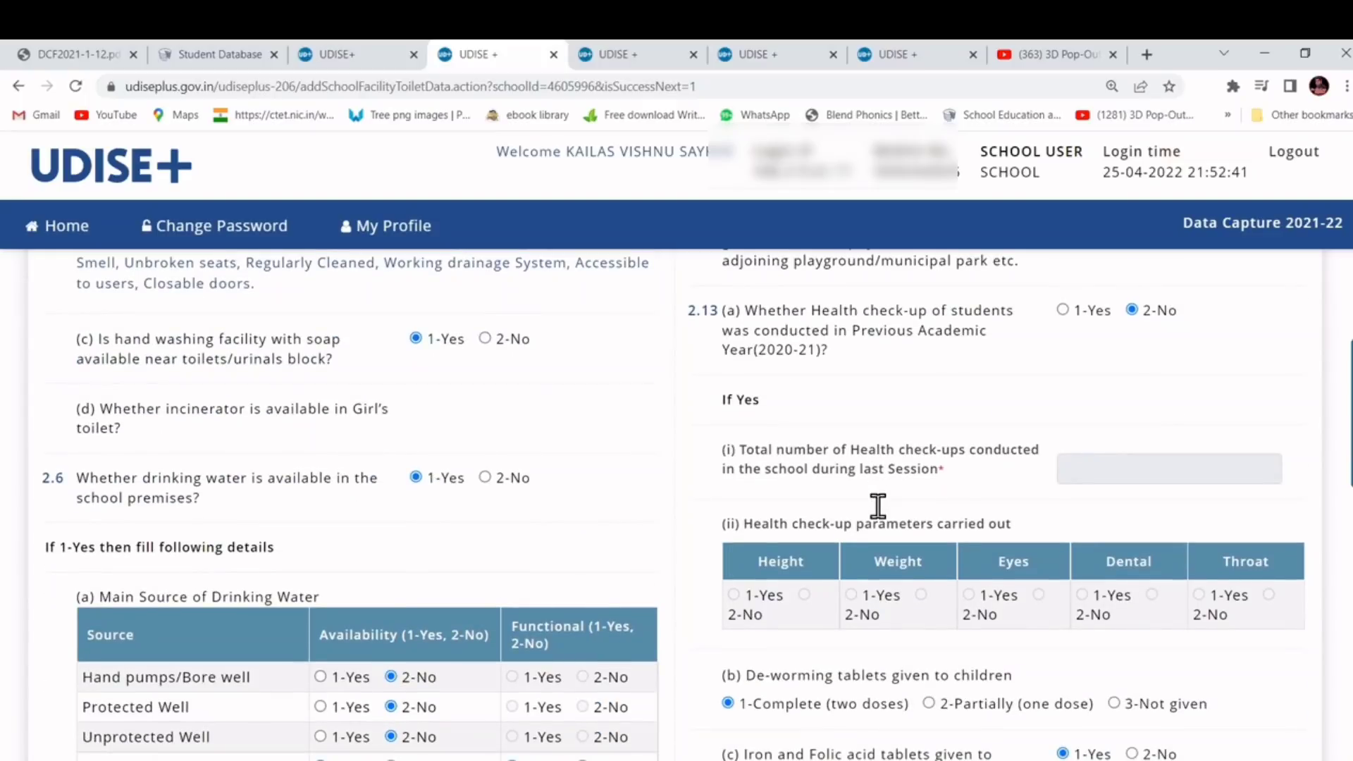
scroll(878, 505, down, 6)
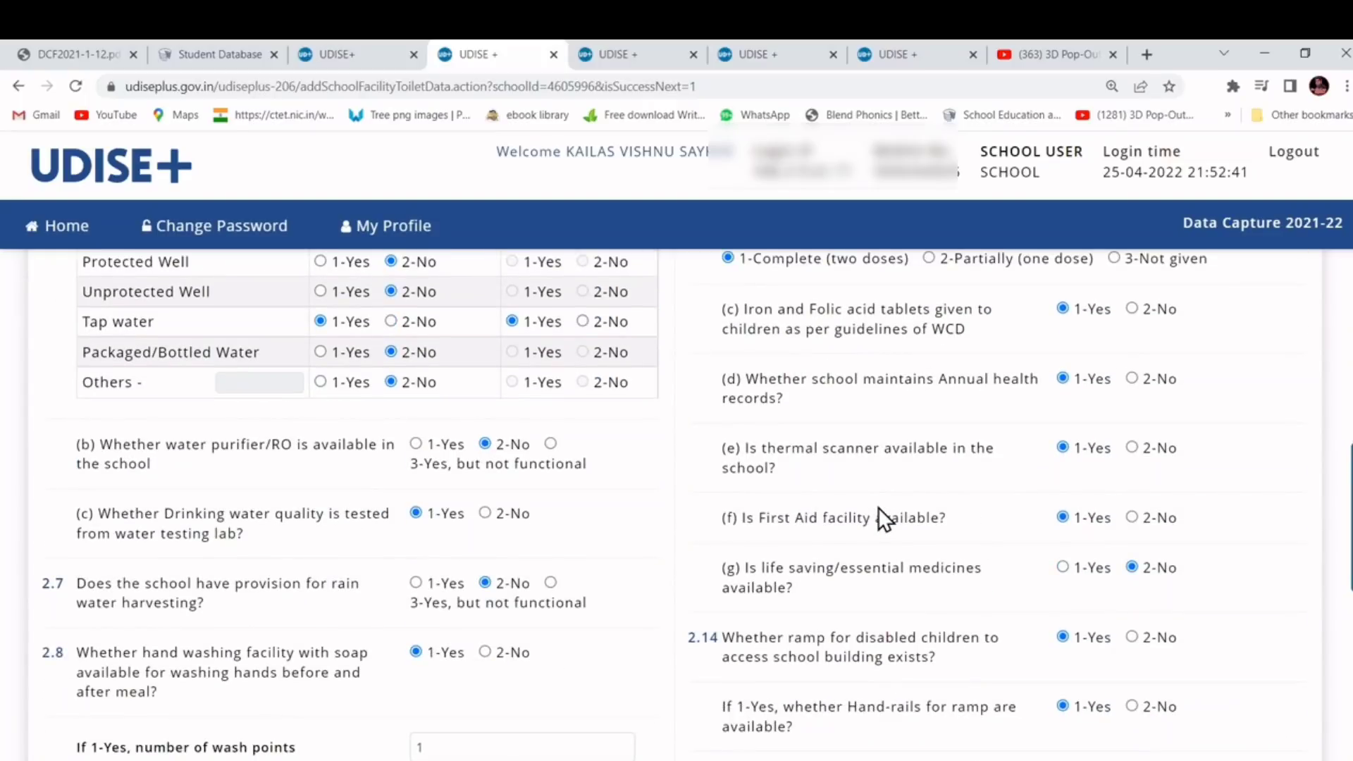
scroll(878, 507, up, 2)
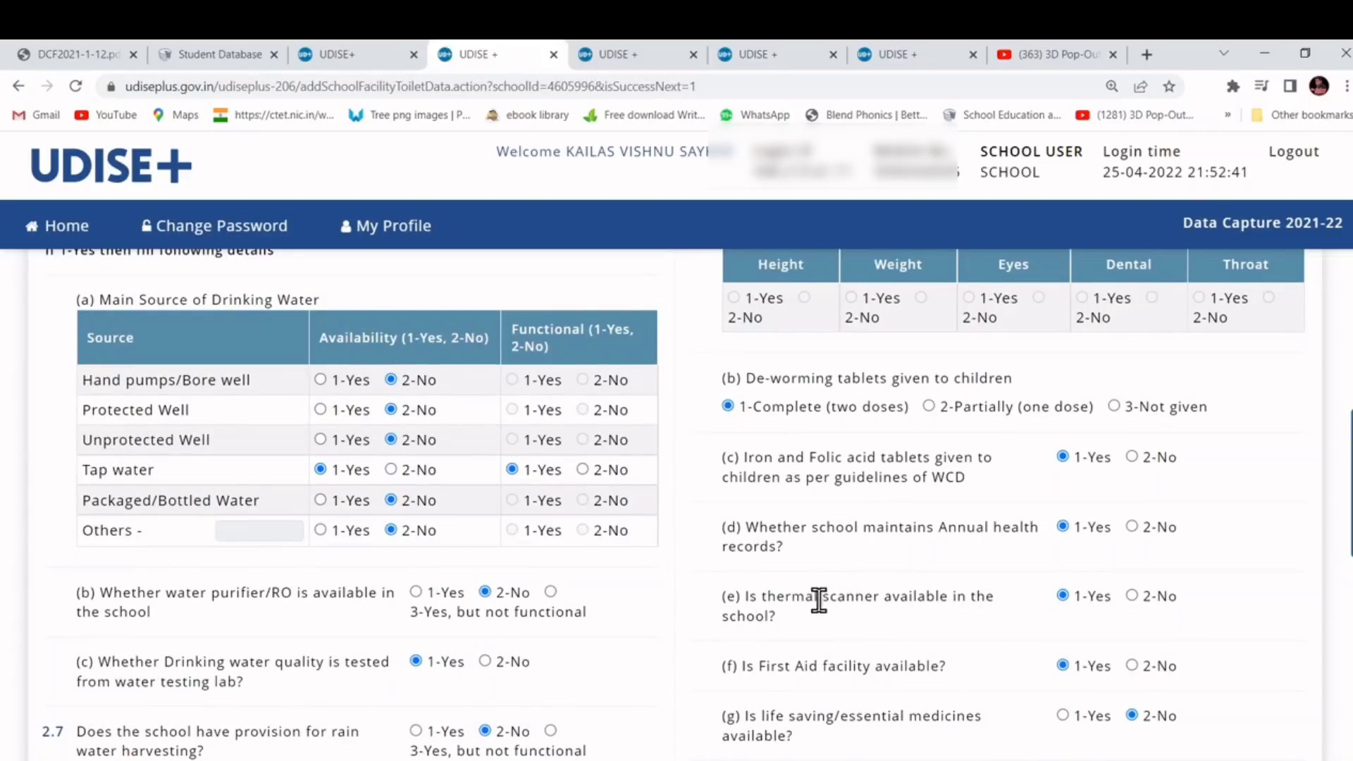
drag(819, 601, 1015, 610)
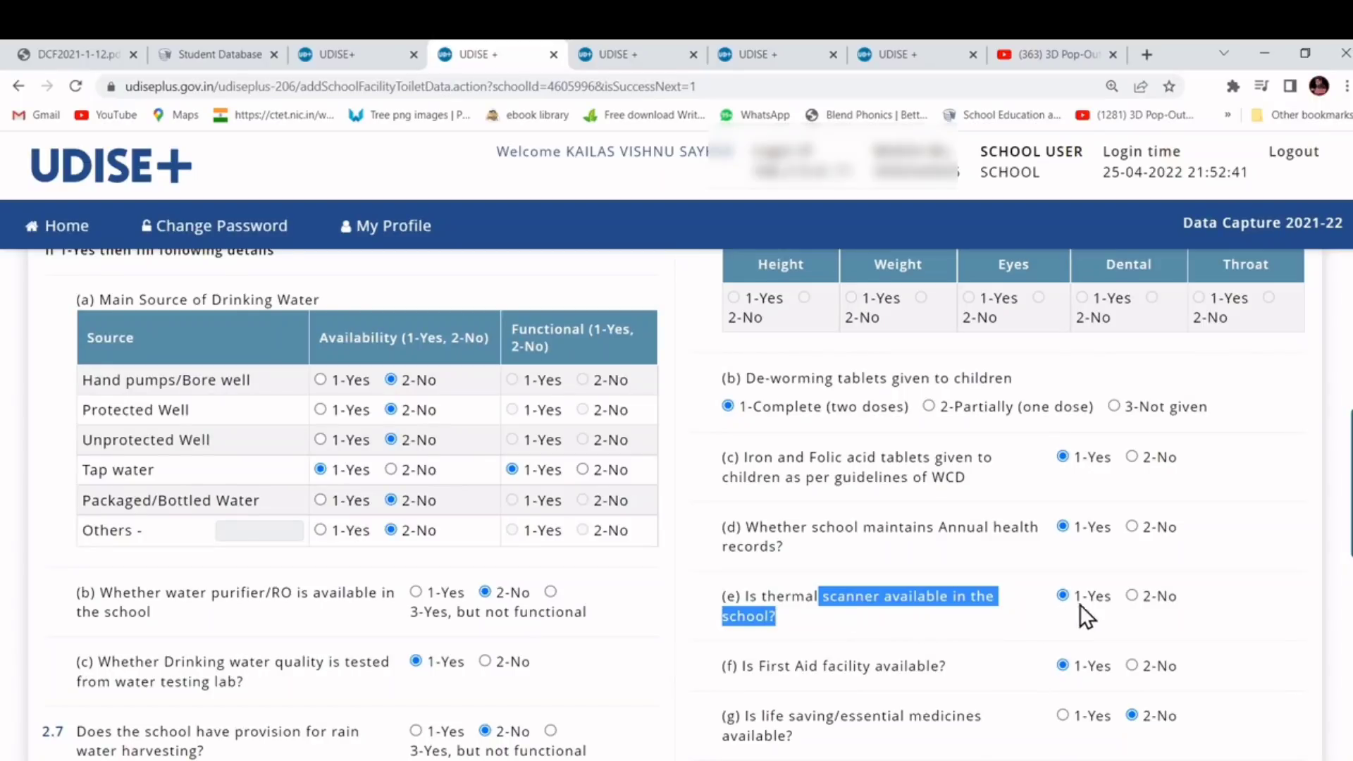
scroll(1128, 604, down, 4)
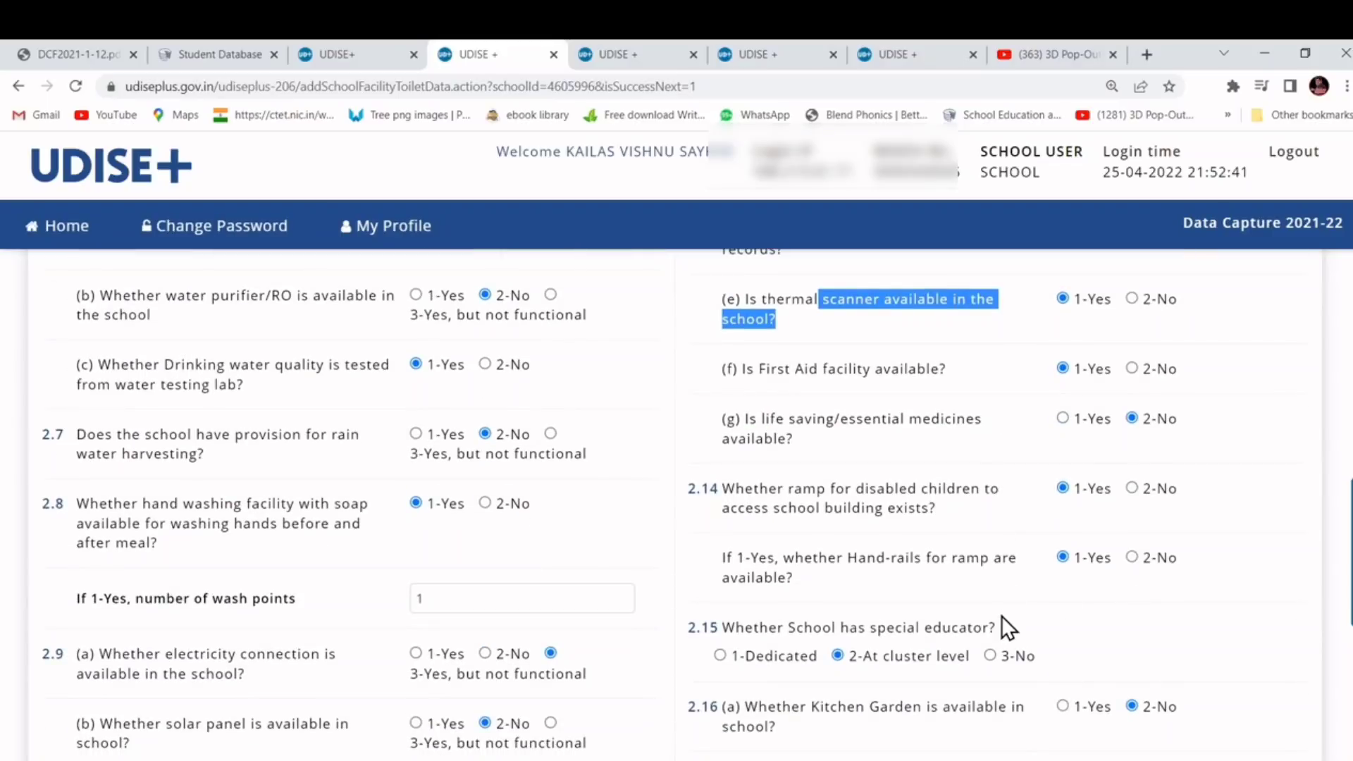
scroll(989, 557, down, 2)
scroll(989, 556, down, 4)
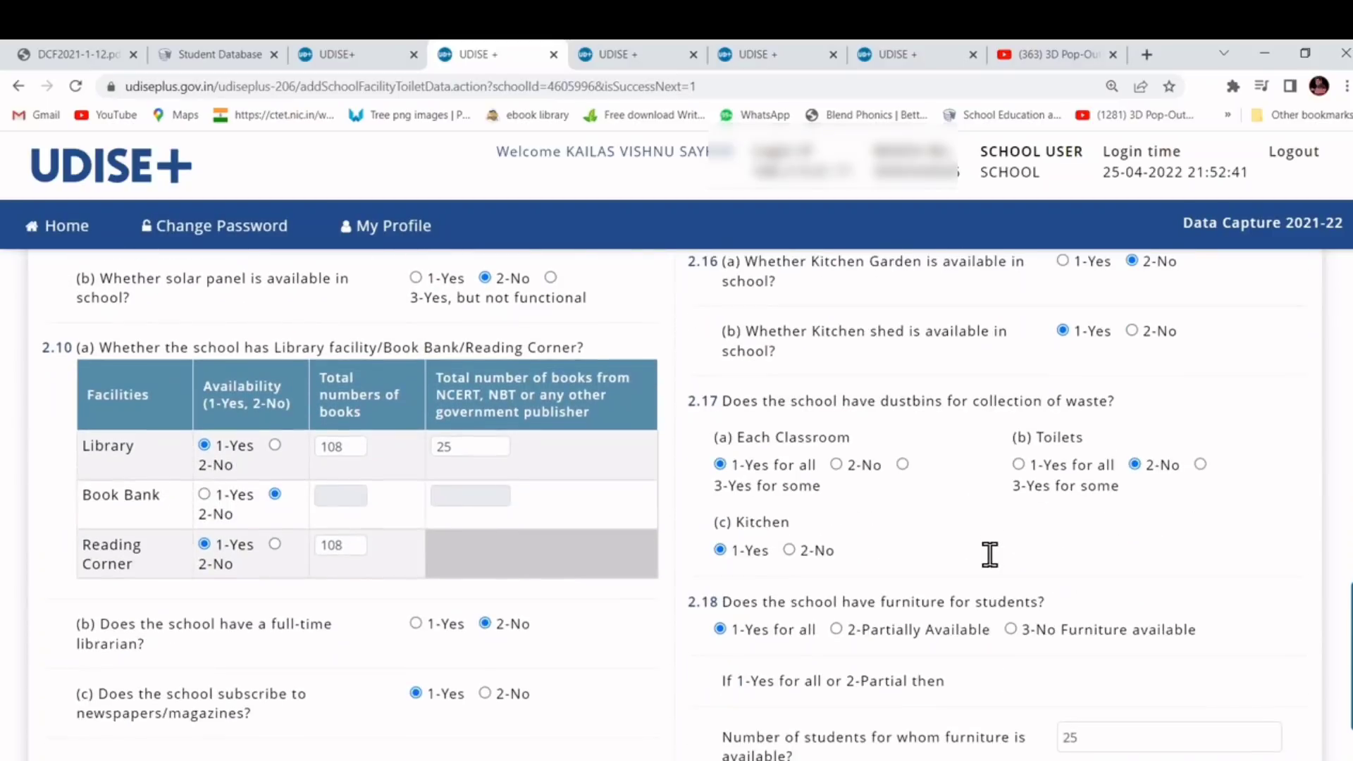
scroll(989, 555, down, 2)
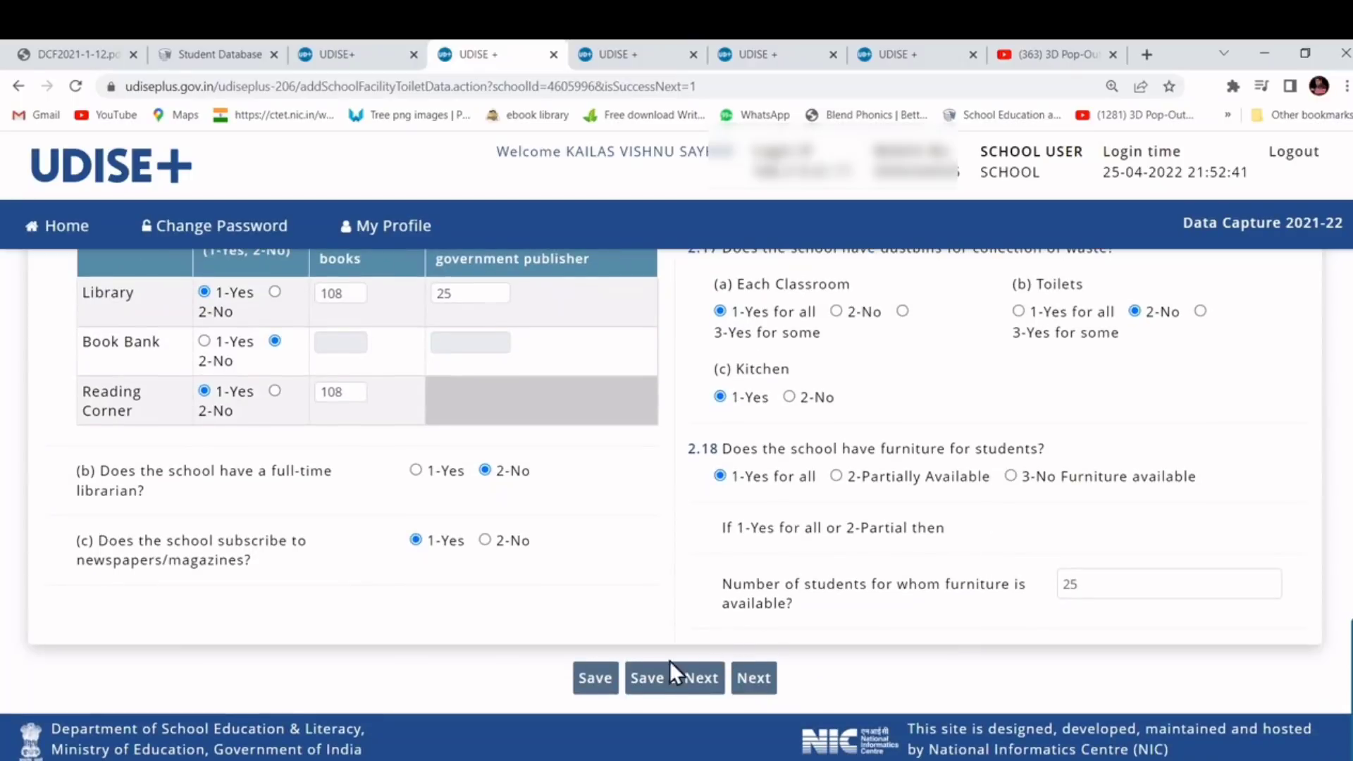
click(682, 676)
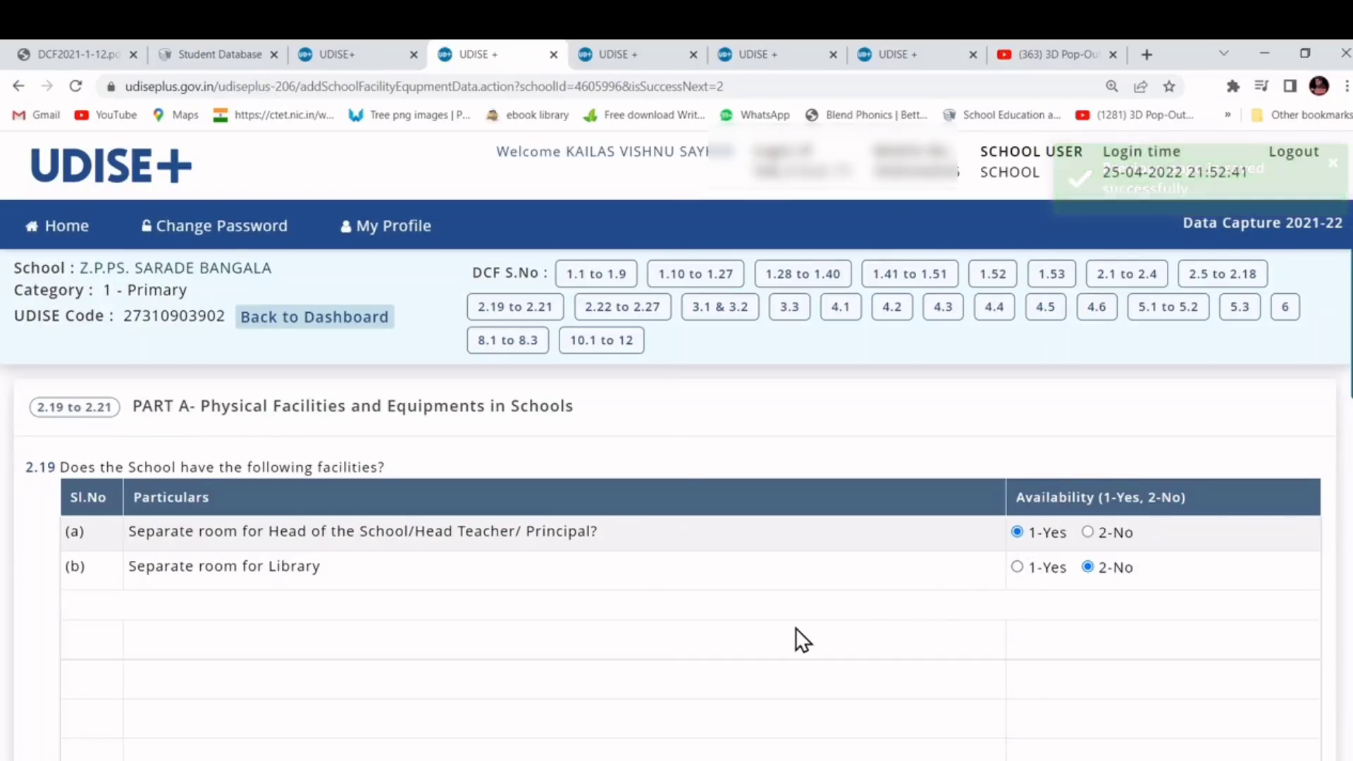
- Review the room and equipment availability in items 2.19 to 2.21, then save and continue to section 2.22 to 2.27
scroll(1054, 569, down, 10)
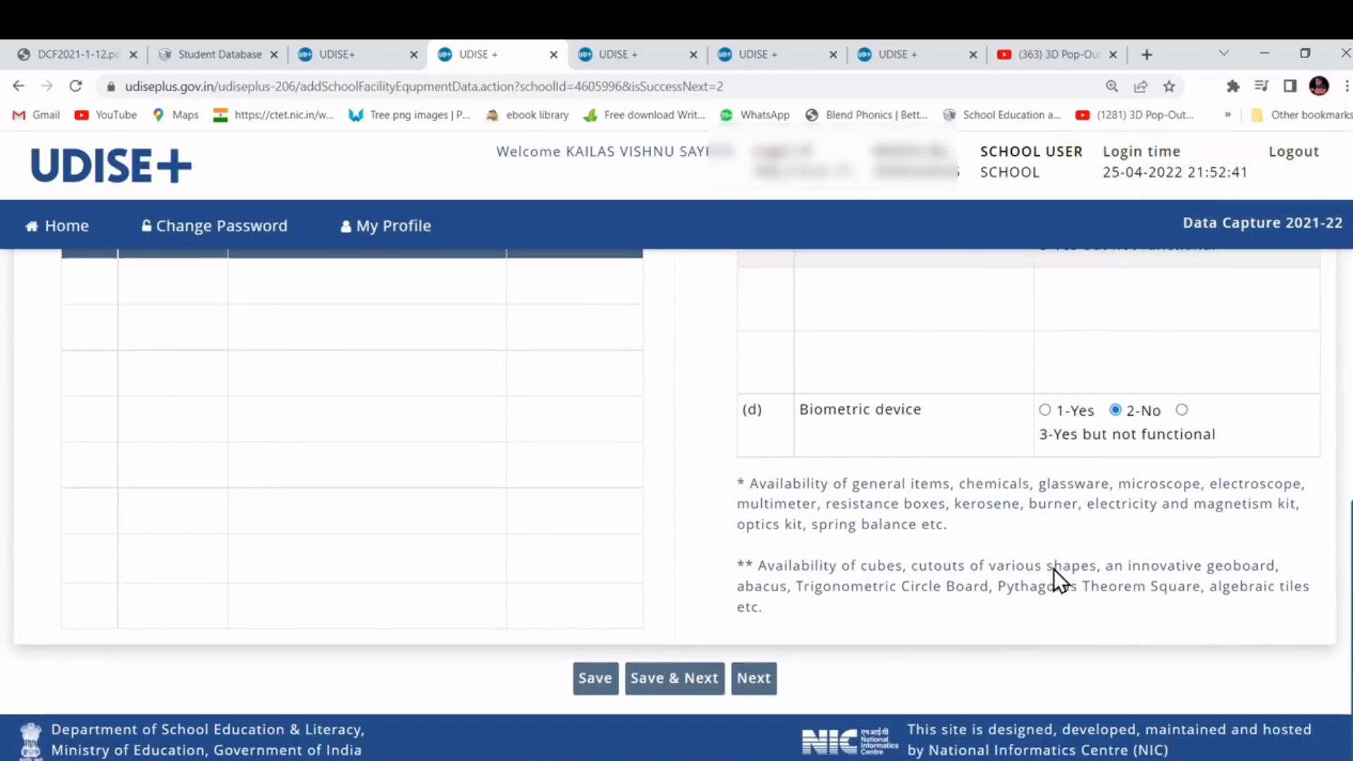
scroll(1055, 569, up, 4)
scroll(1054, 569, down, 4)
click(678, 679)
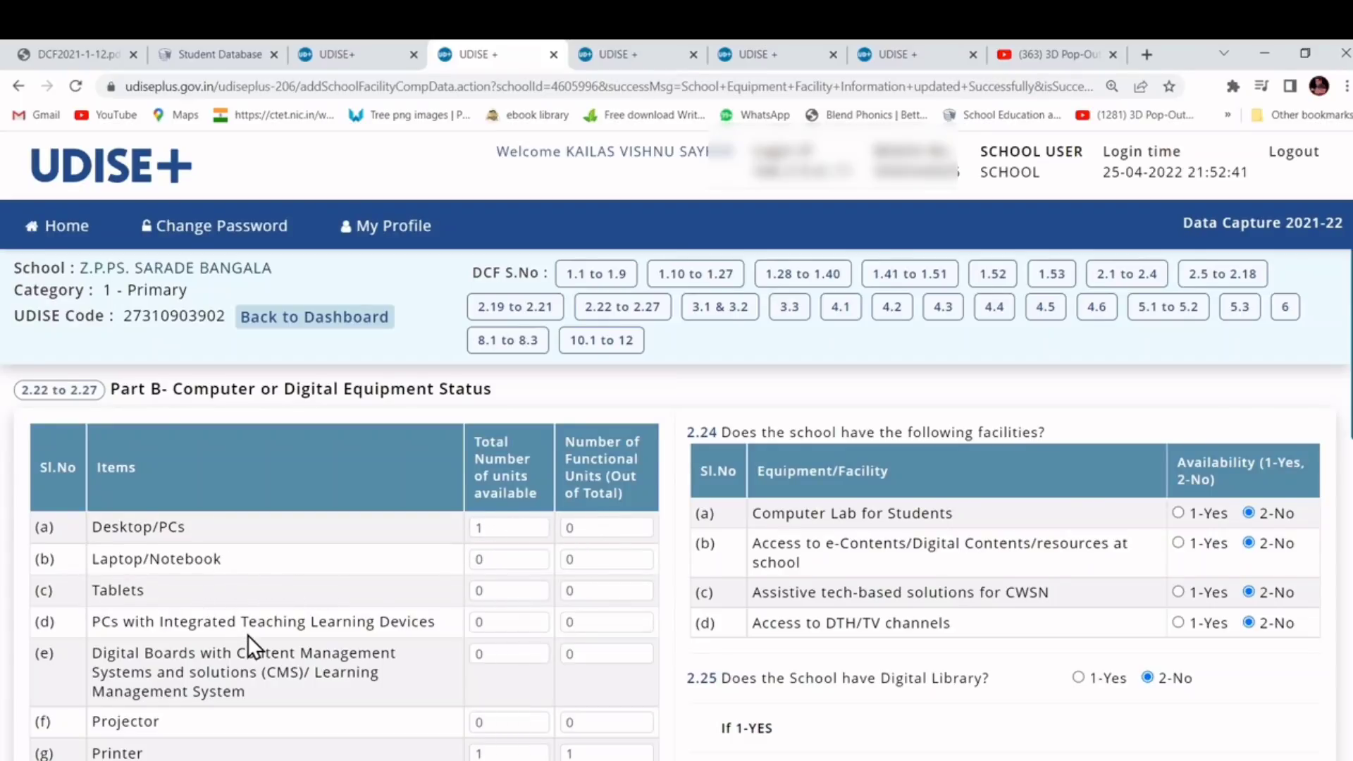
- Check the digital equipment counts, including mobile phones used for teaching, and select 4-Mobile Phone Internet as the internet facility type in item 2.23
scroll(248, 635, down, 4)
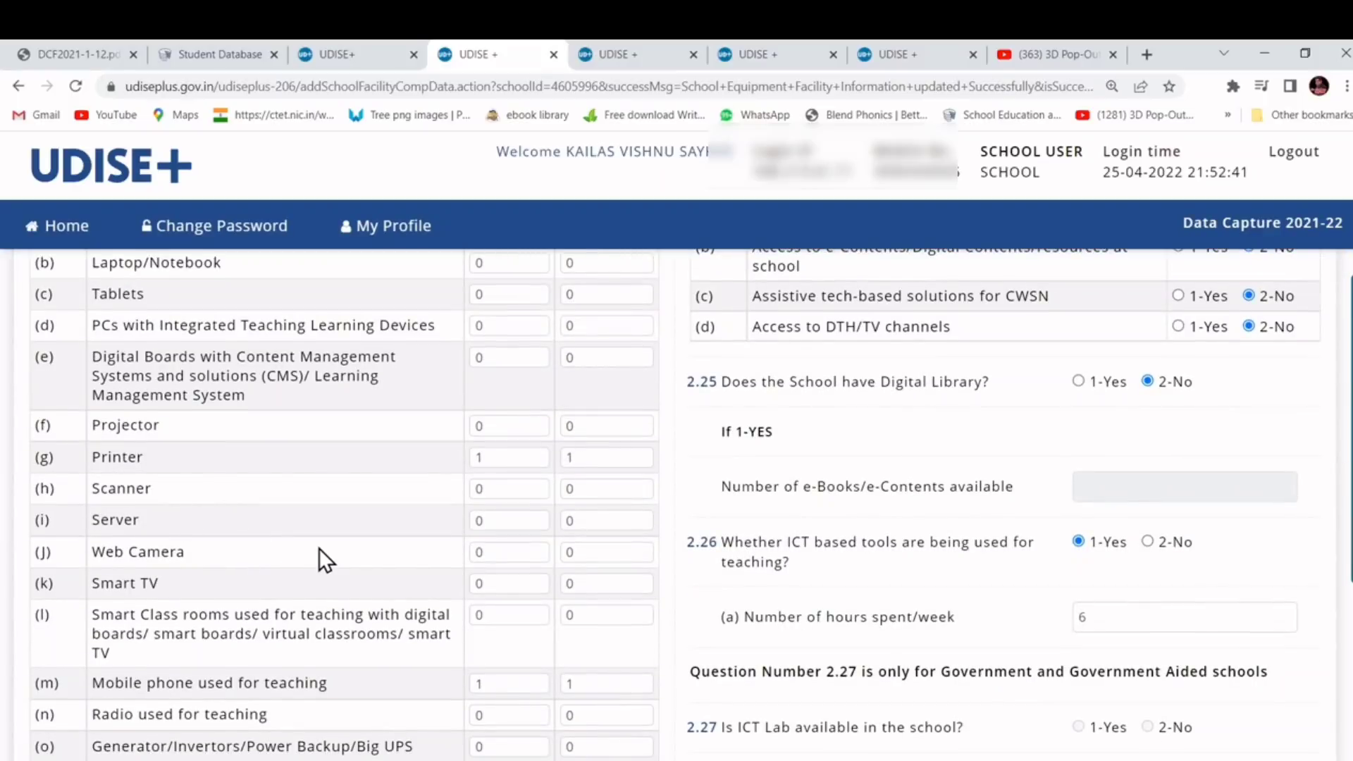
scroll(320, 557, down, 4)
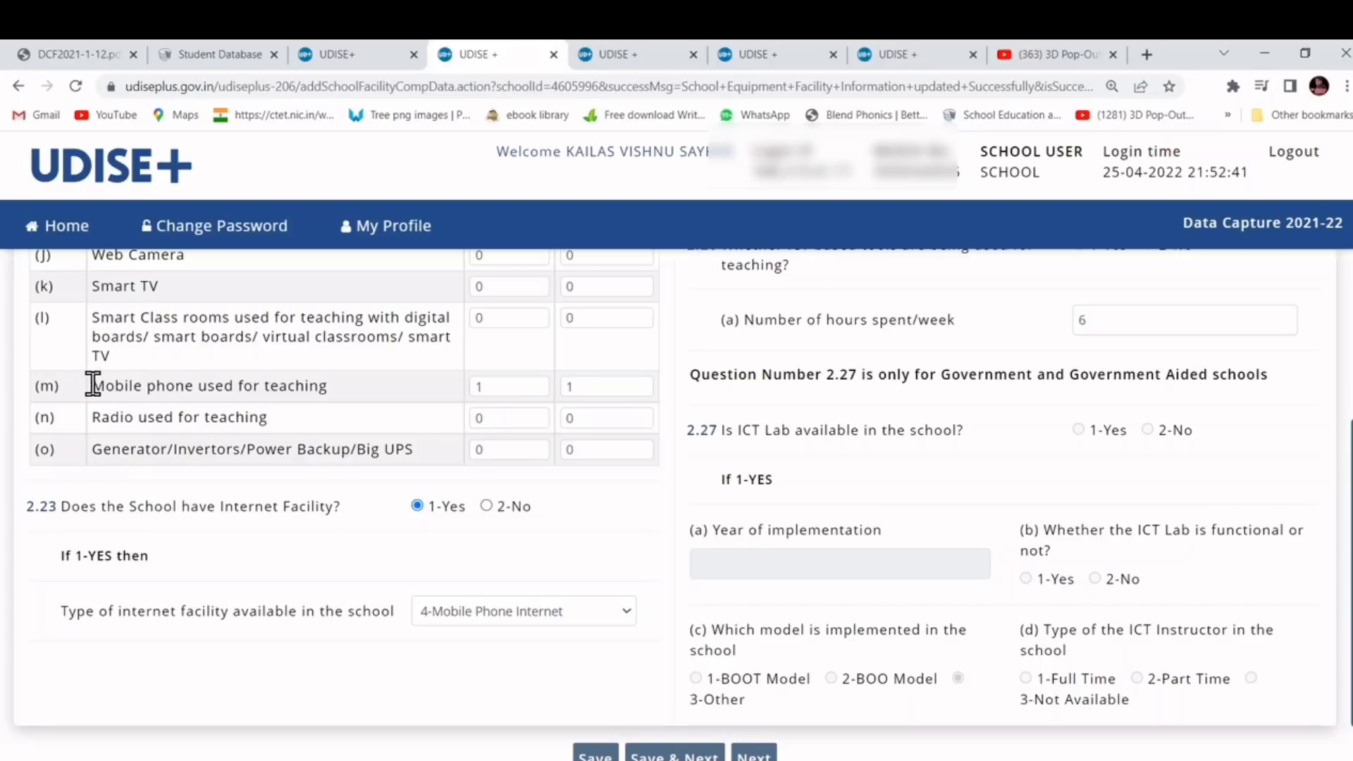
drag(93, 385, 256, 401)
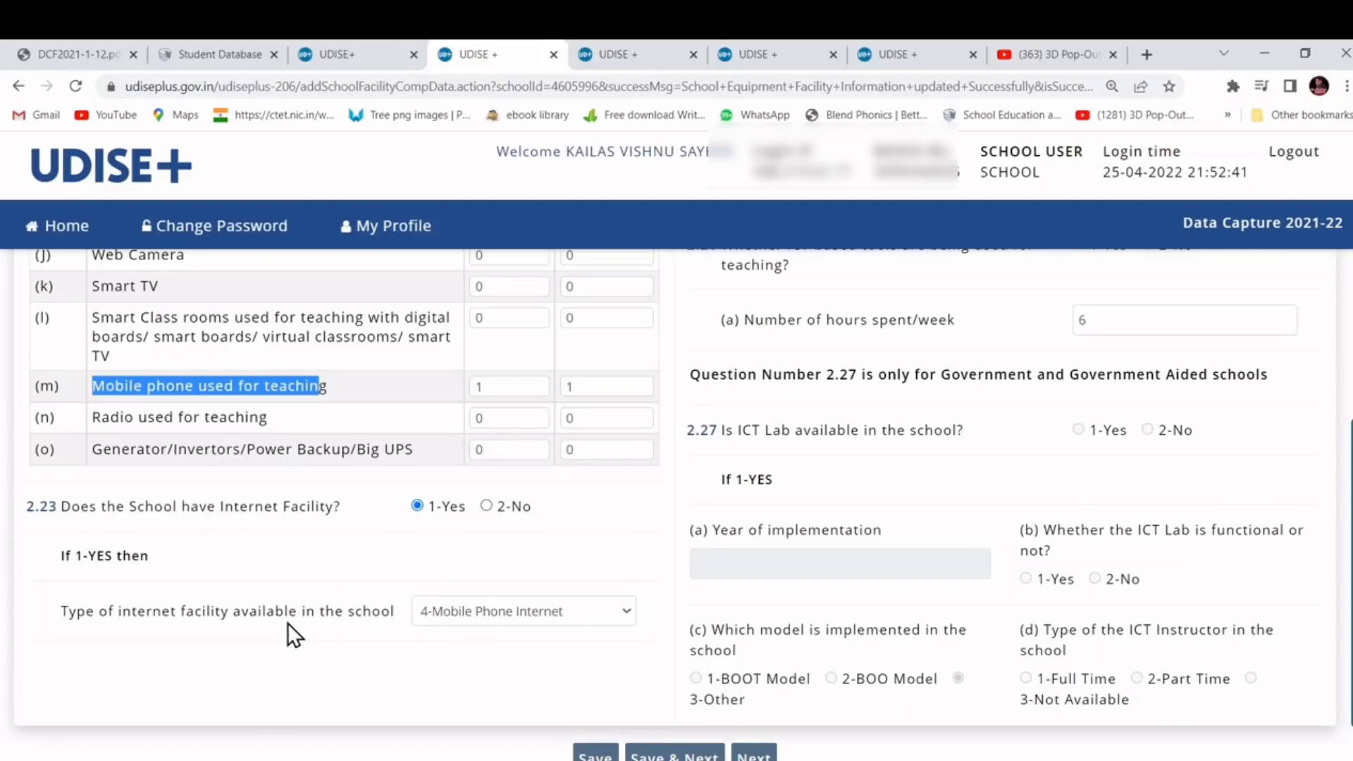
click(623, 616)
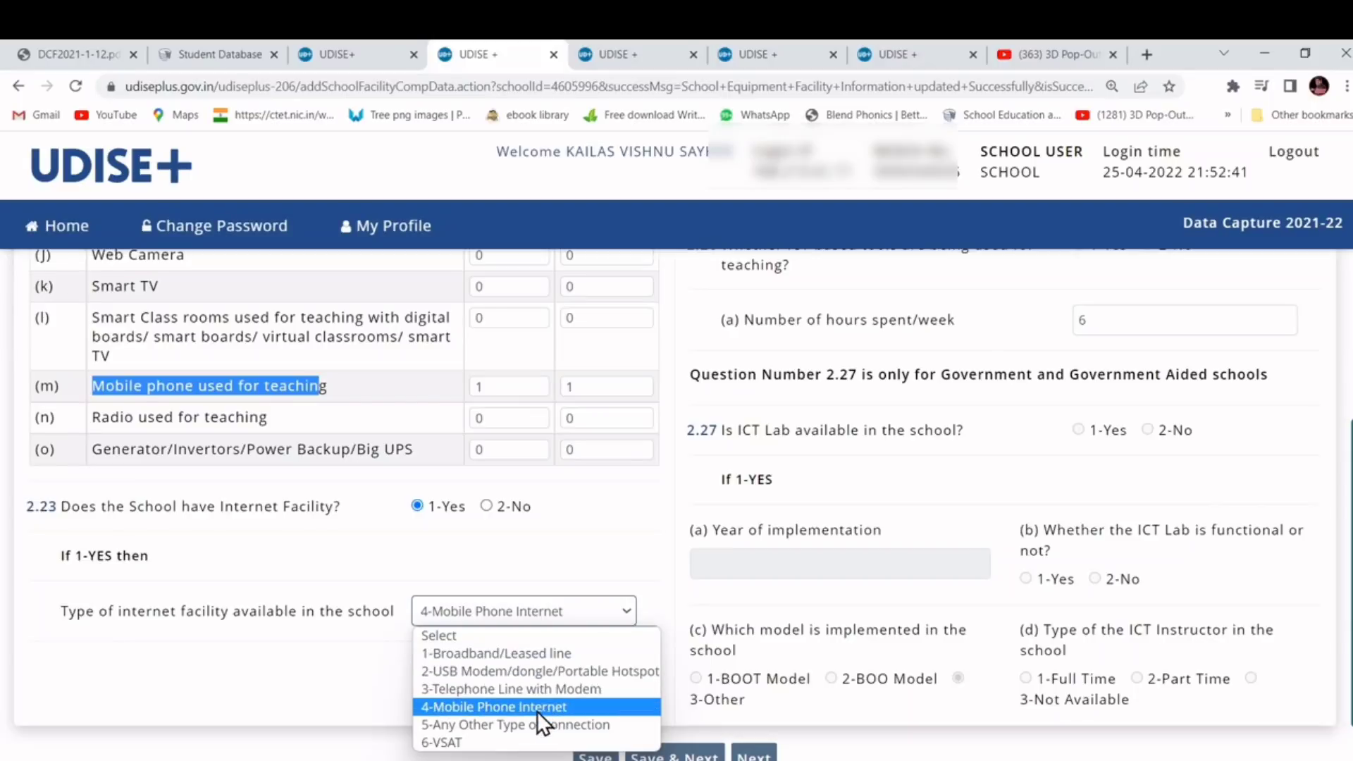
click(502, 707)
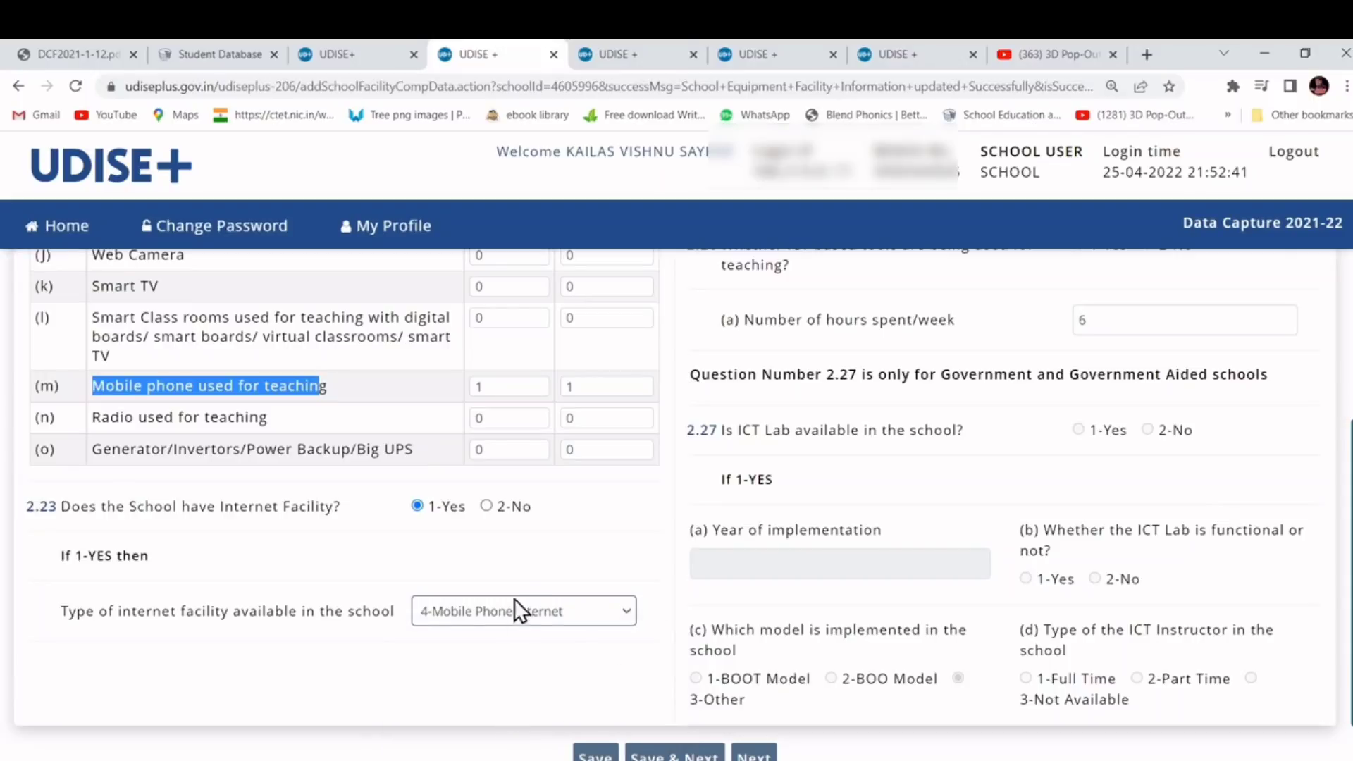
- Review the digital facility, digital library, ICT tools and ICT Lab answers in items 2.24 to 2.27, then save and continue to section 3.1 & 3.2
scroll(522, 572, up, 8)
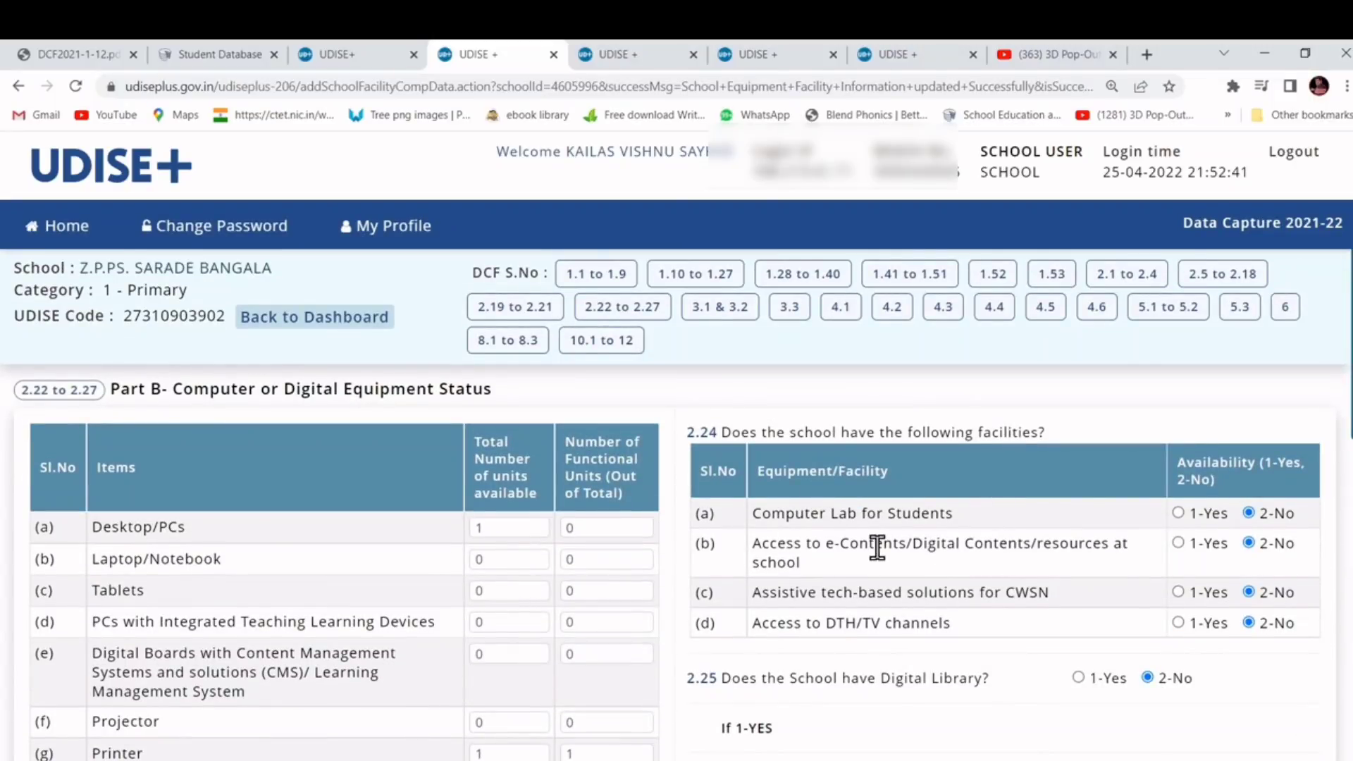
scroll(957, 525, down, 4)
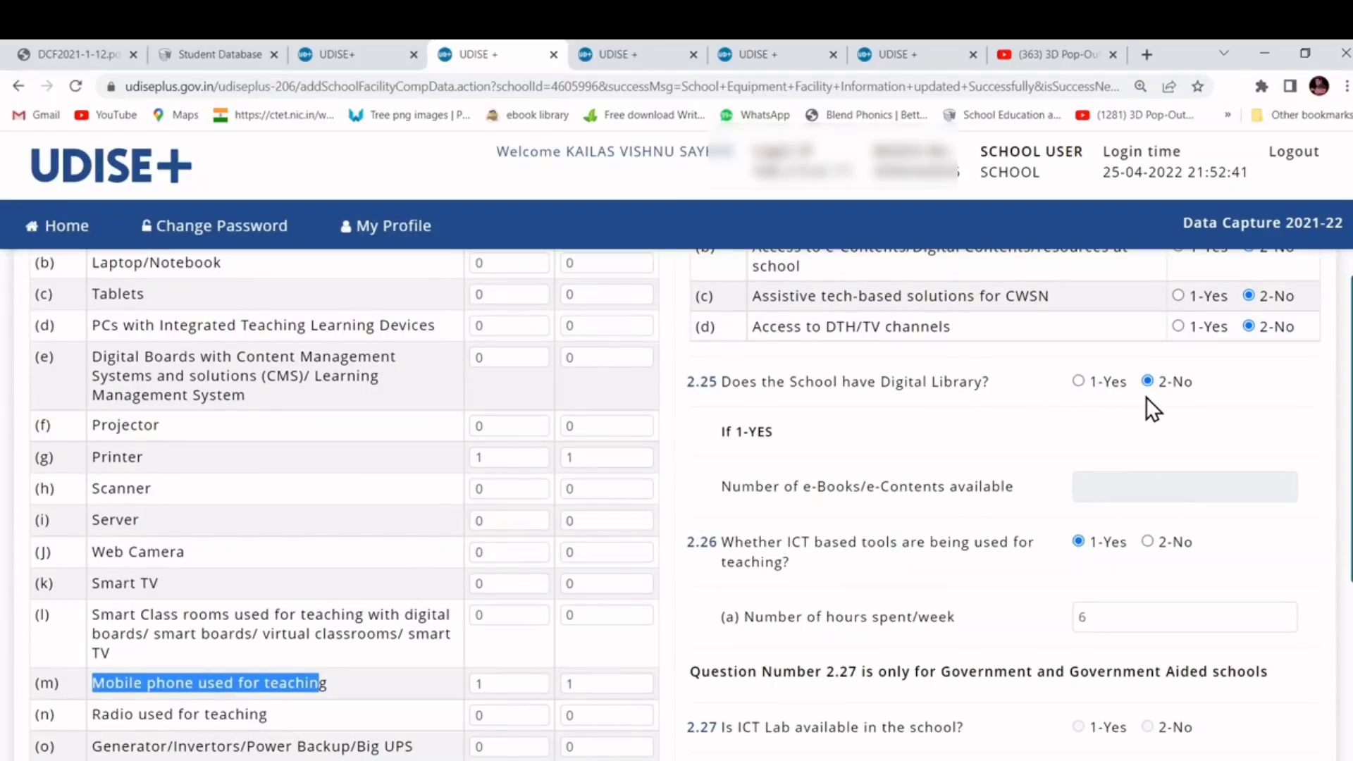
scroll(1111, 471, down, 2)
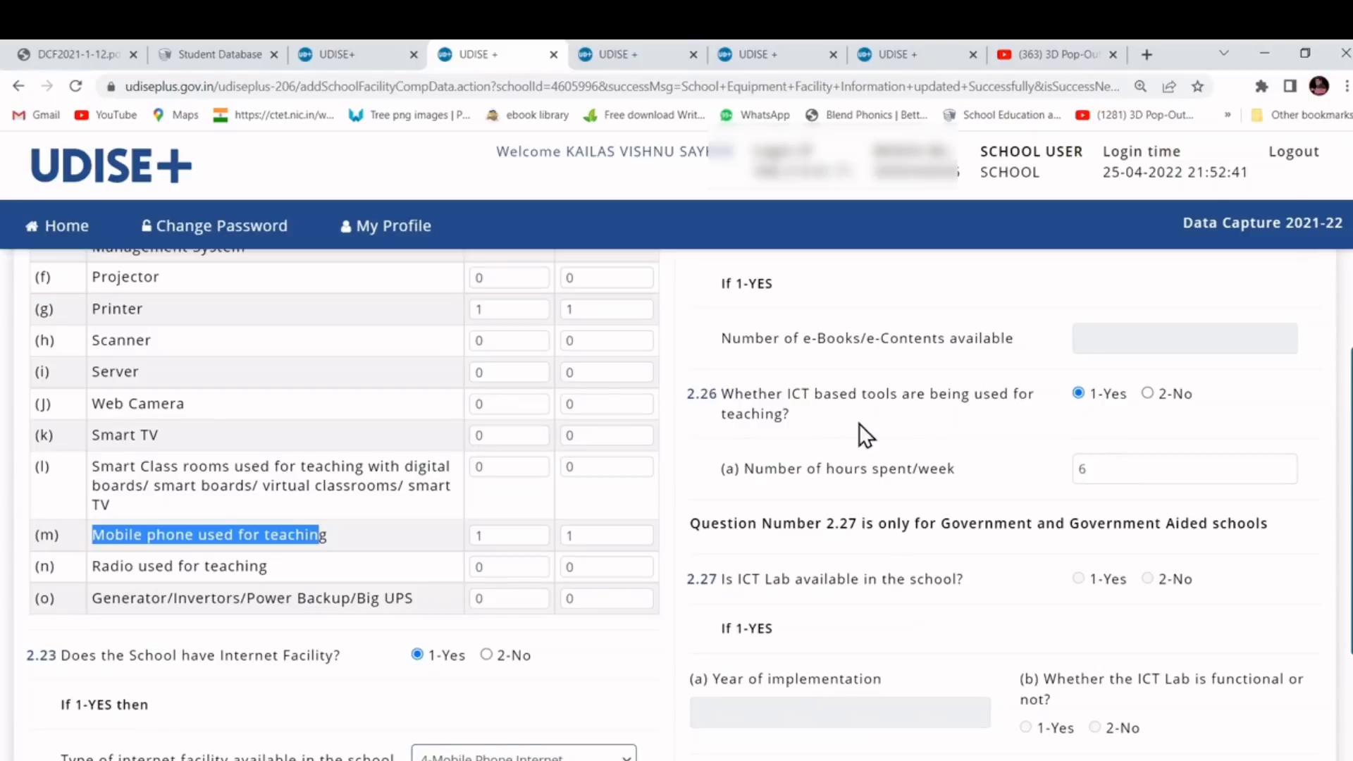
drag(784, 393, 1033, 394)
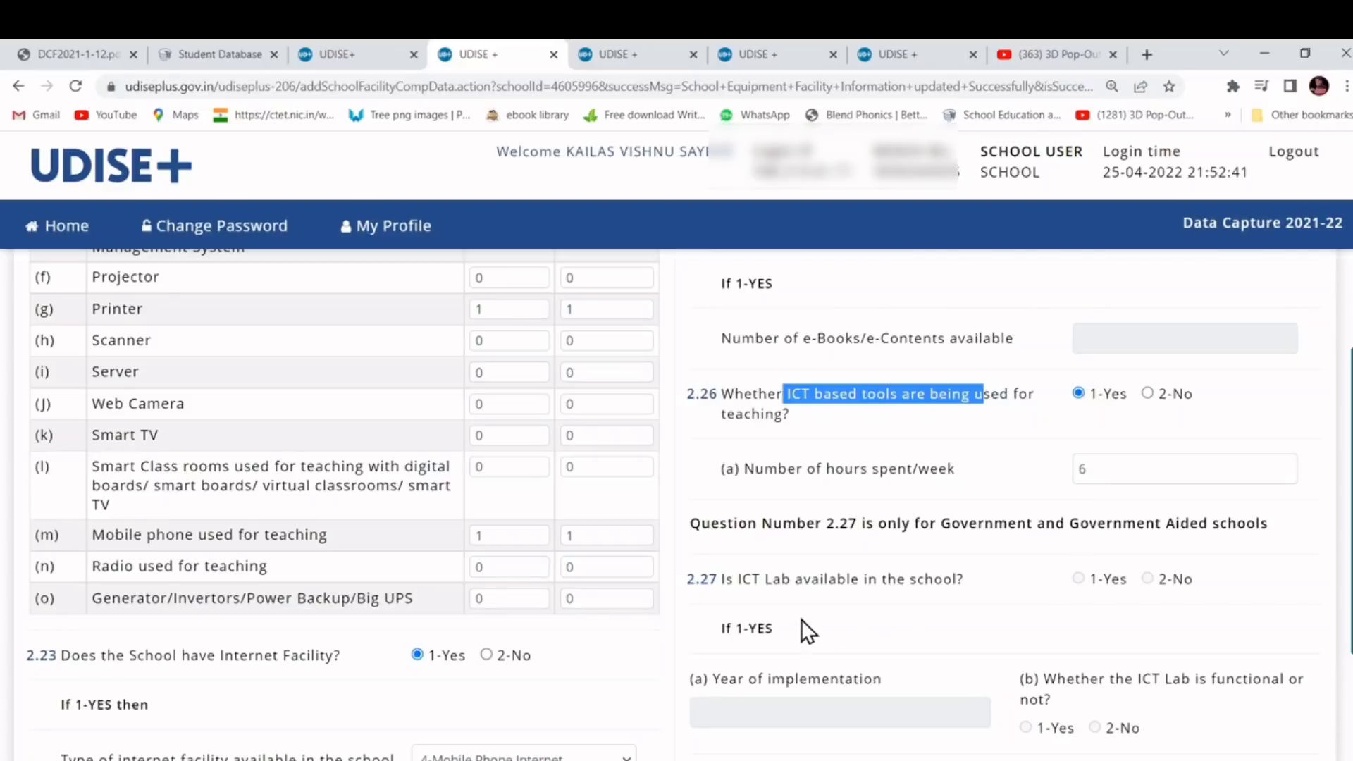
drag(743, 579, 952, 576)
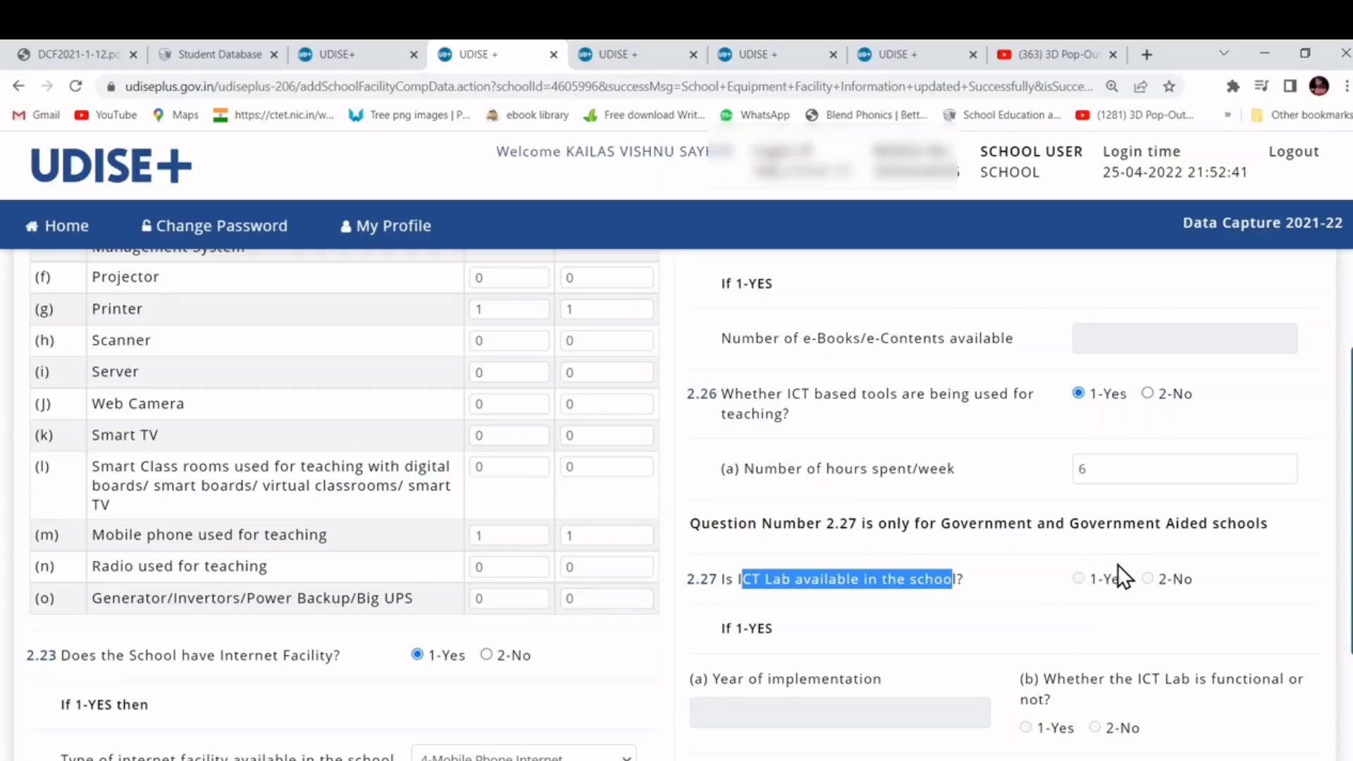
scroll(1093, 536, down, 4)
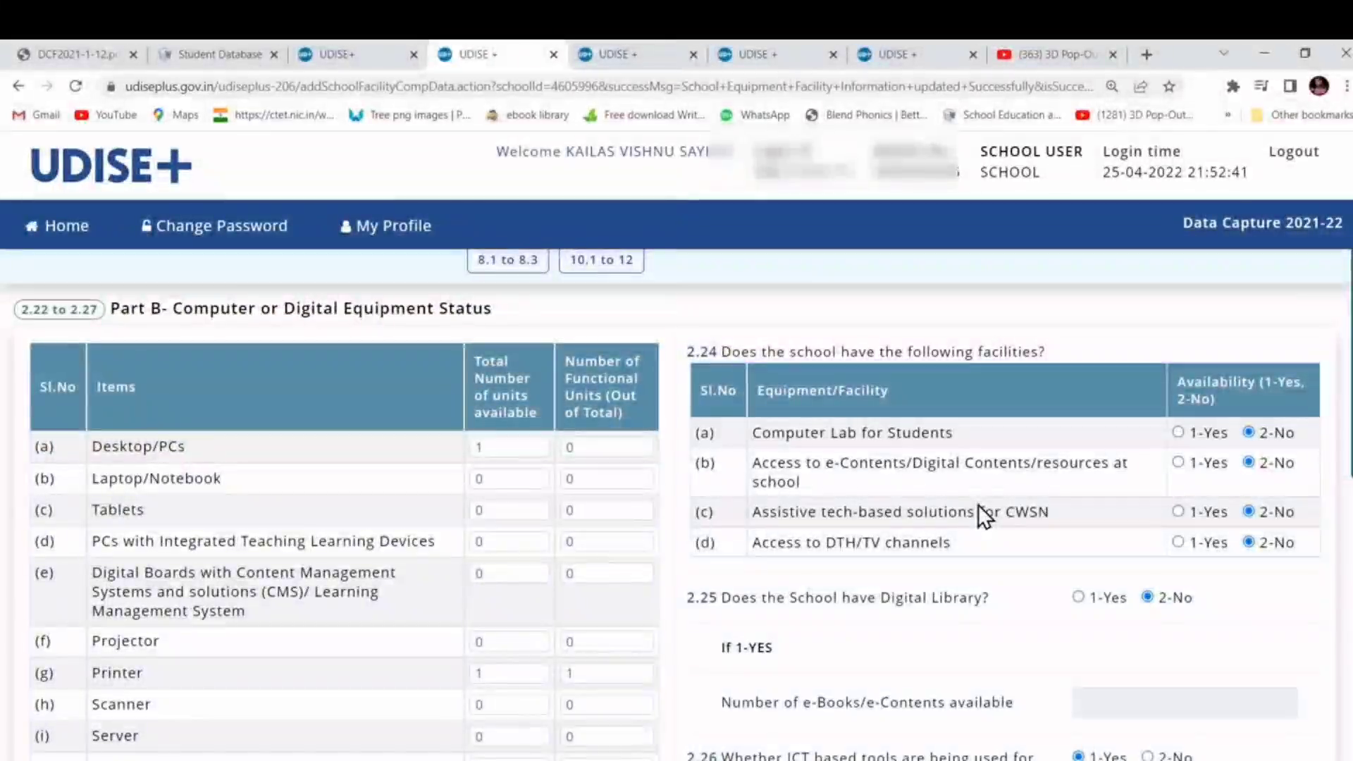
scroll(979, 504, down, 8)
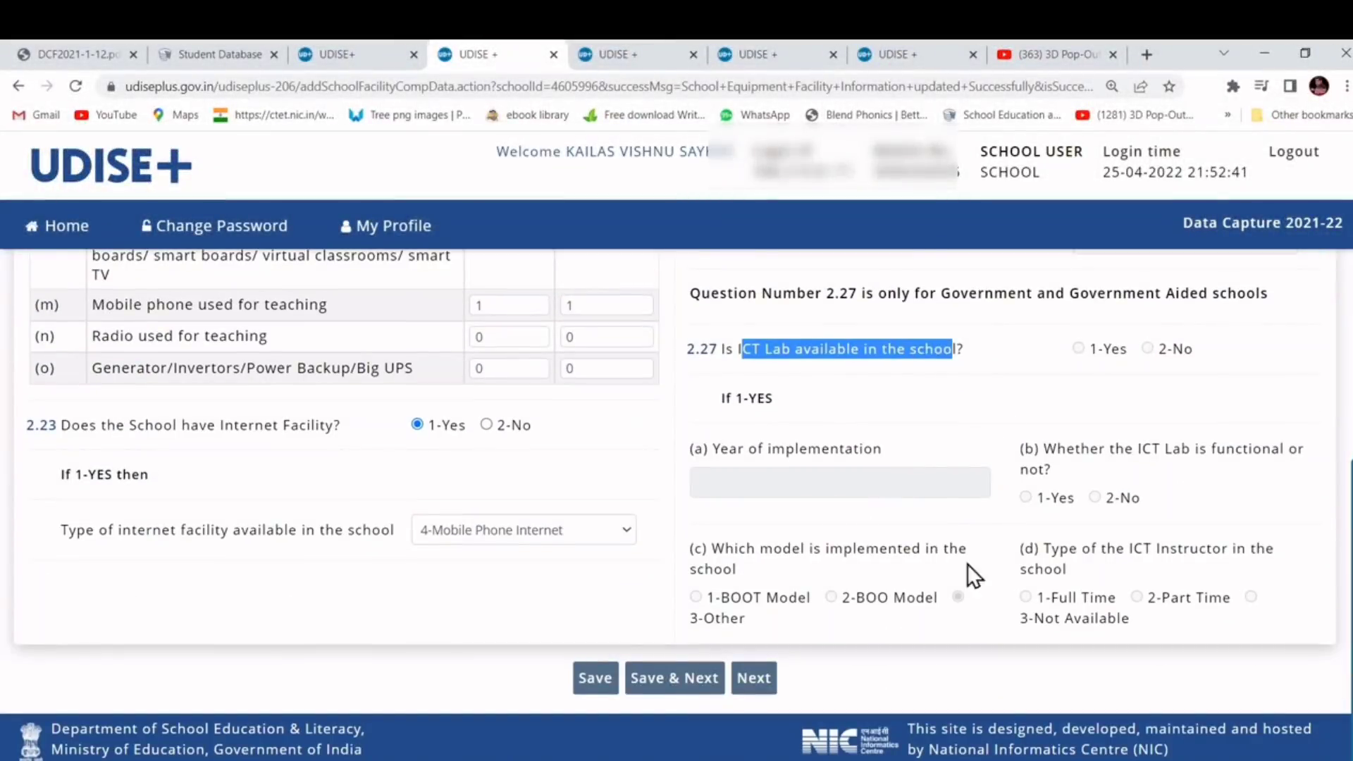
scroll(922, 493, up, 6)
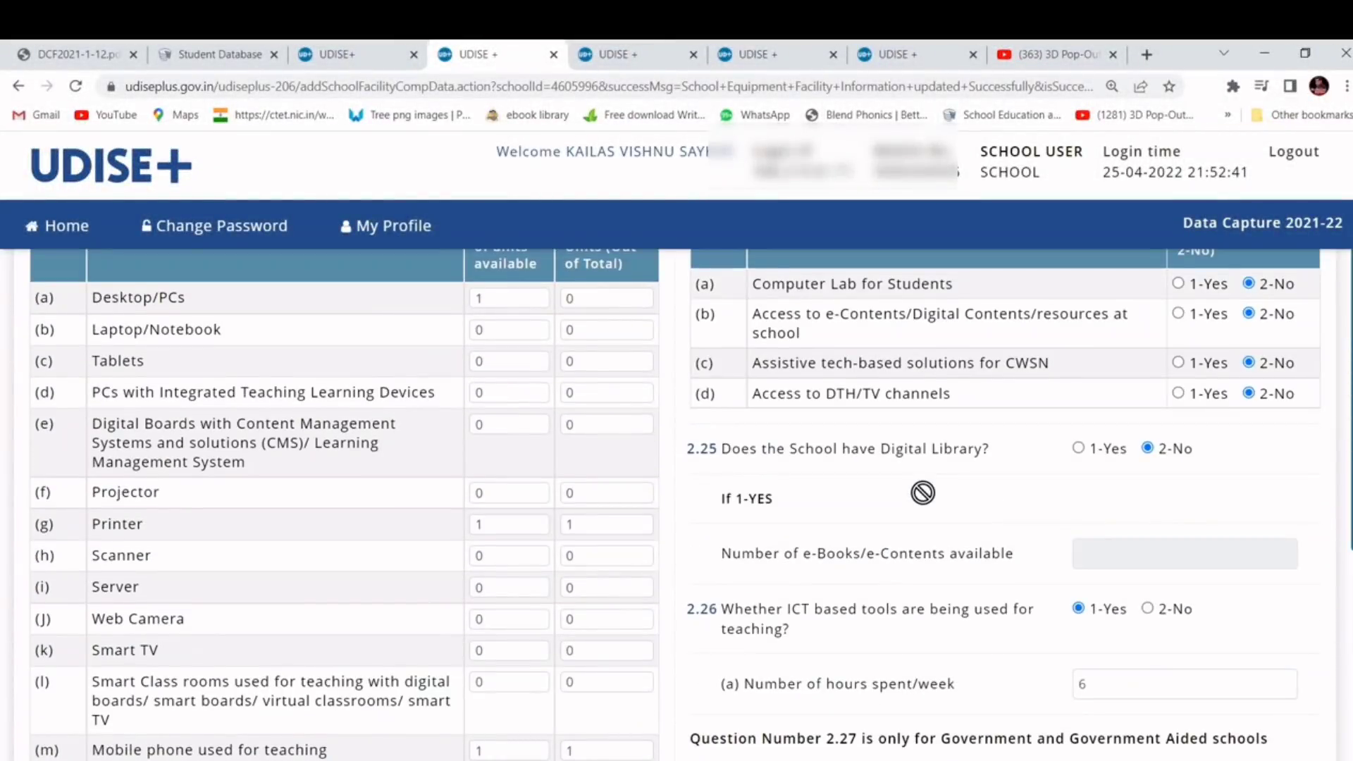
scroll(923, 493, down, 6)
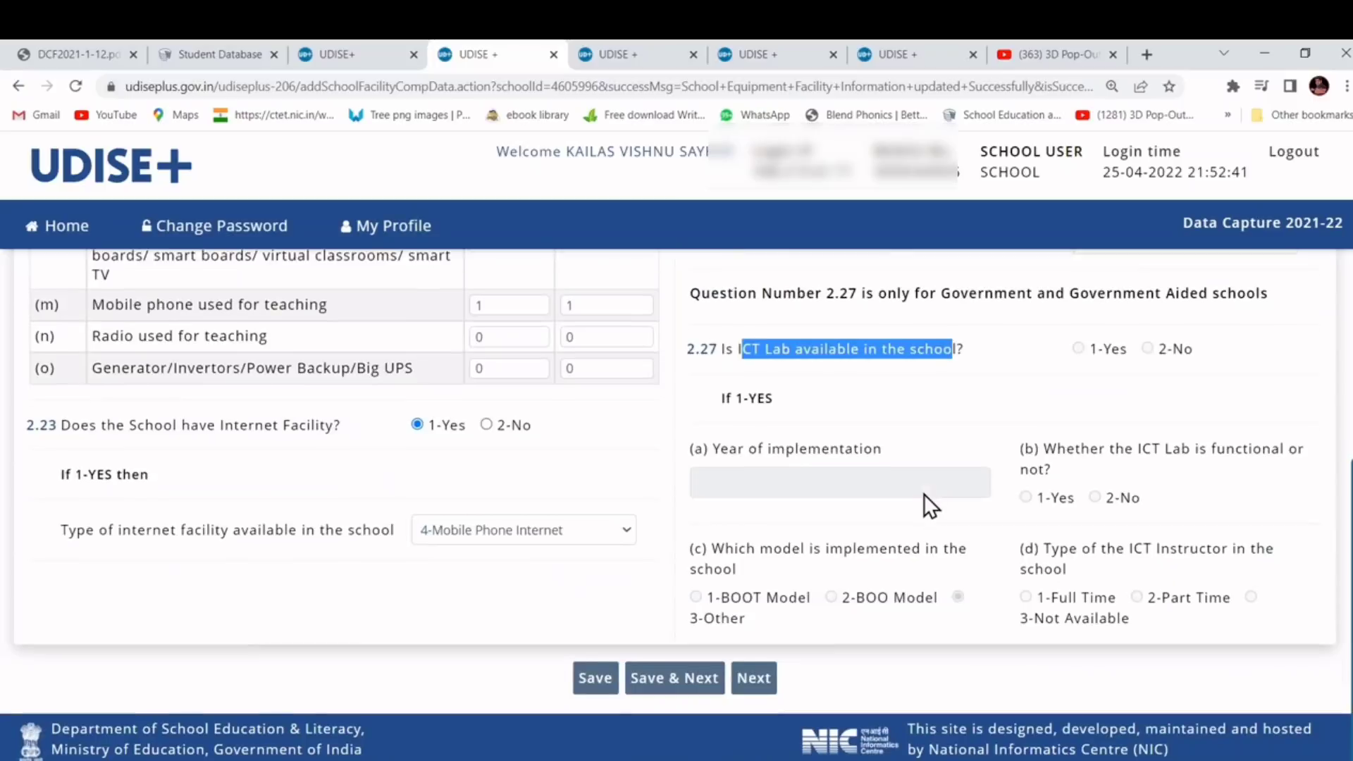
click(689, 679)
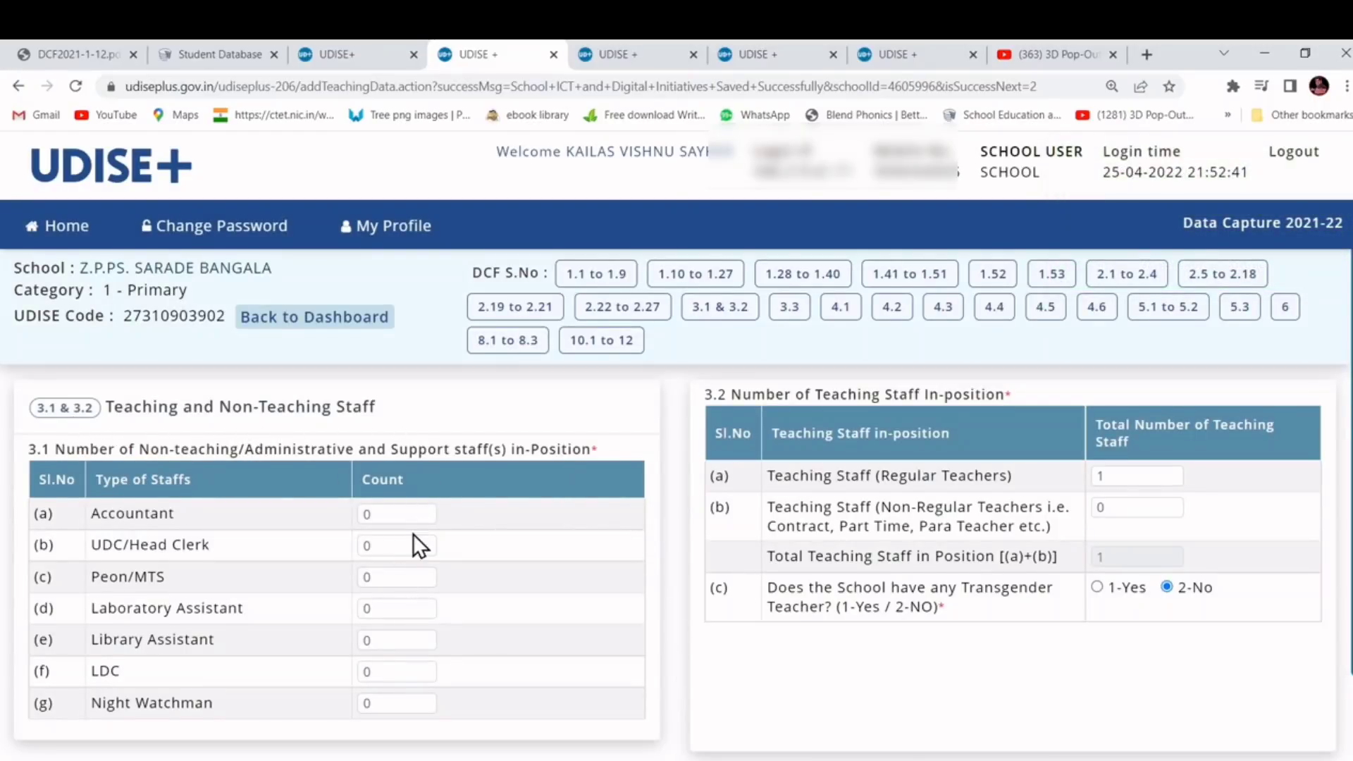
- Review the non-teaching and teaching staff counts in items 3.1 and 3.2, then save and continue to section 3.3
scroll(413, 534, down, 2)
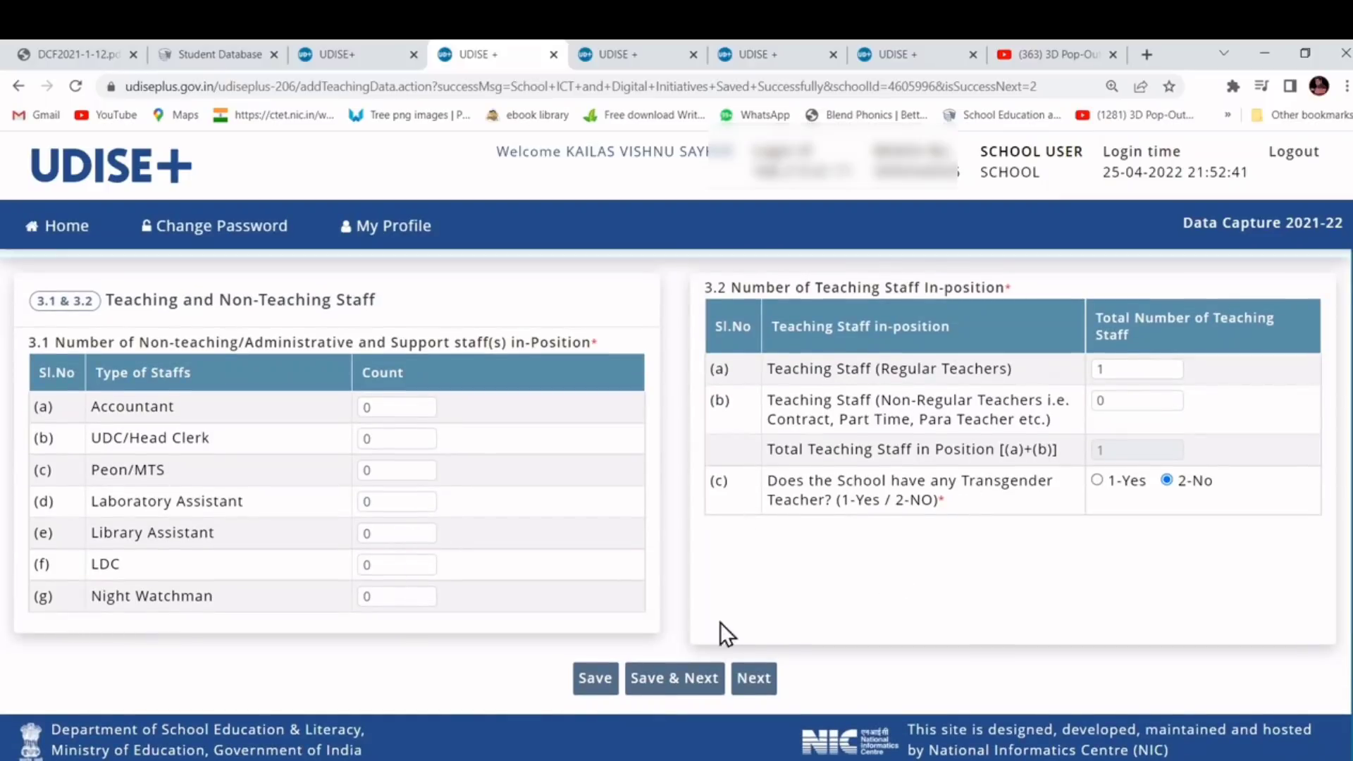
click(677, 681)
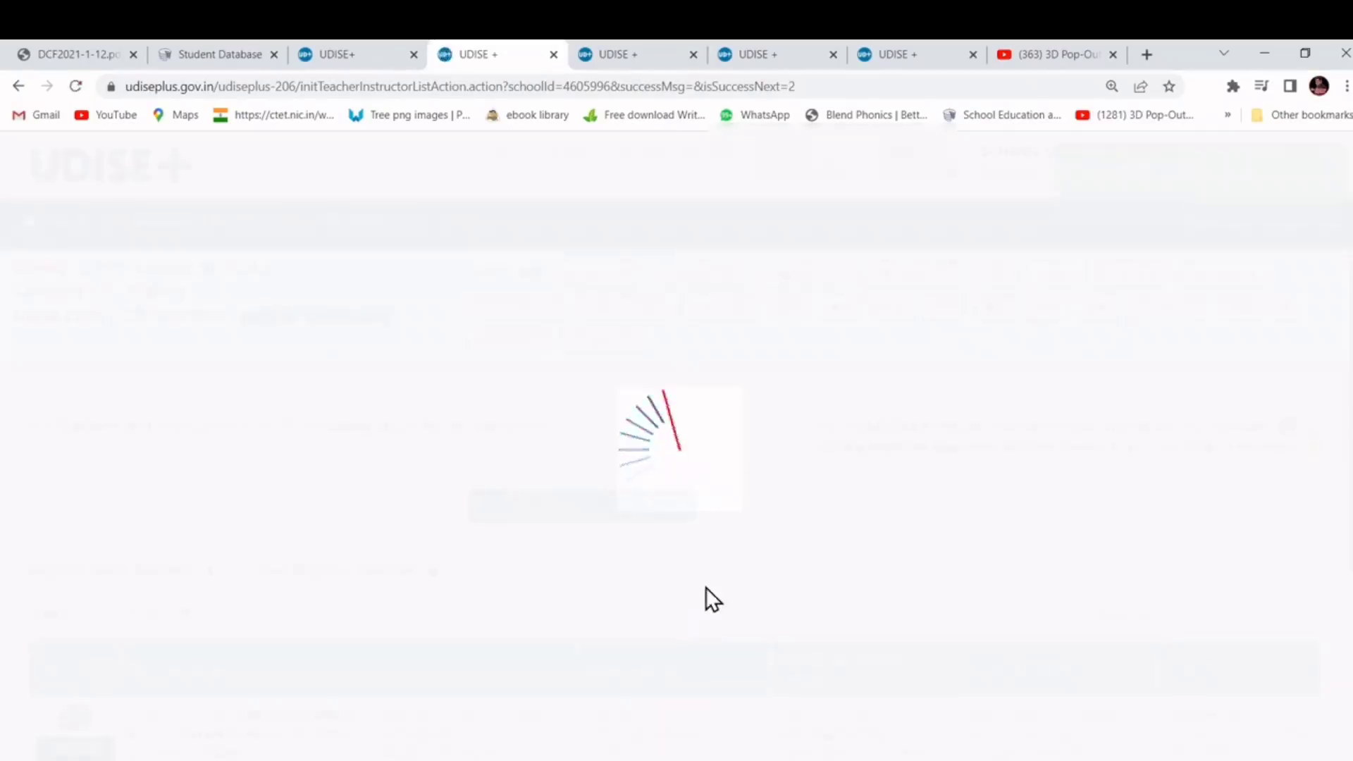
- Look over the teacher entry listed in section 3.3 and open it for editing
scroll(483, 442, down, 4)
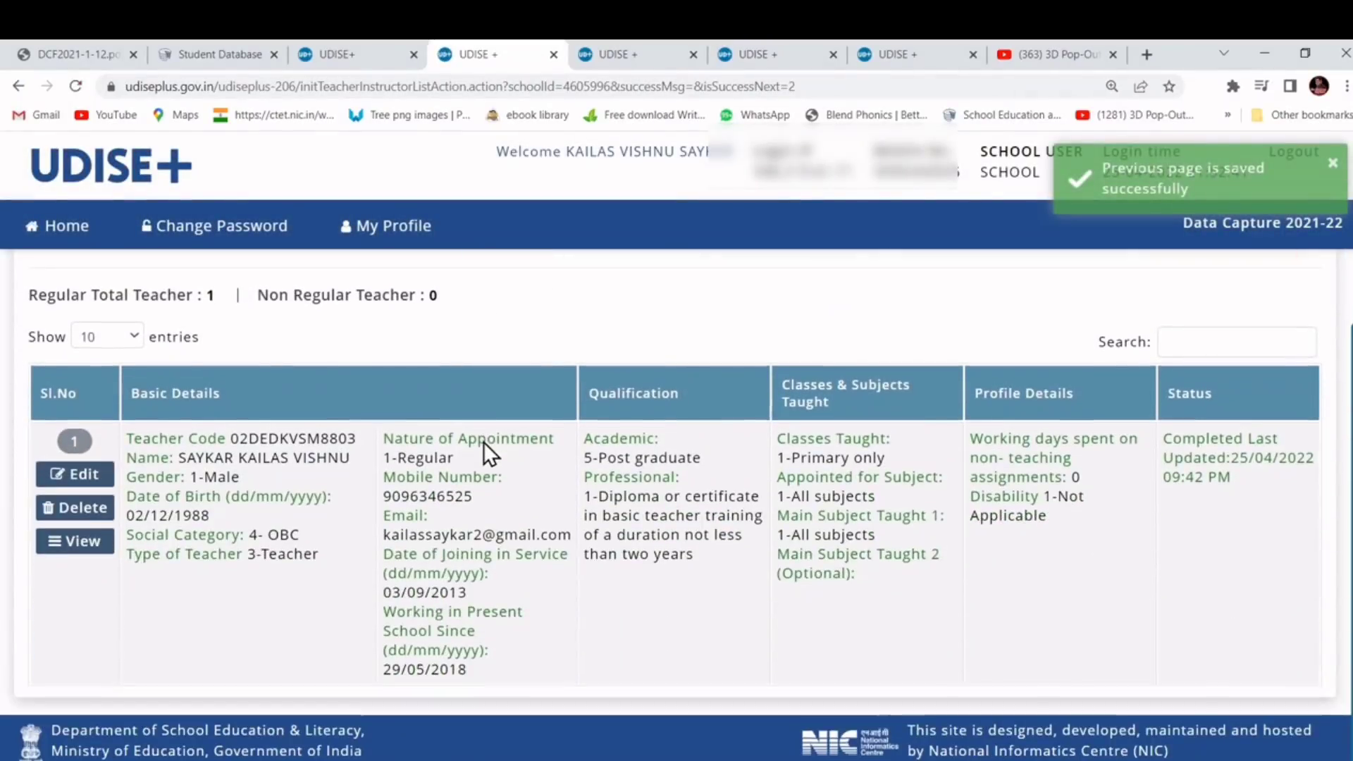
scroll(438, 456, up, 1)
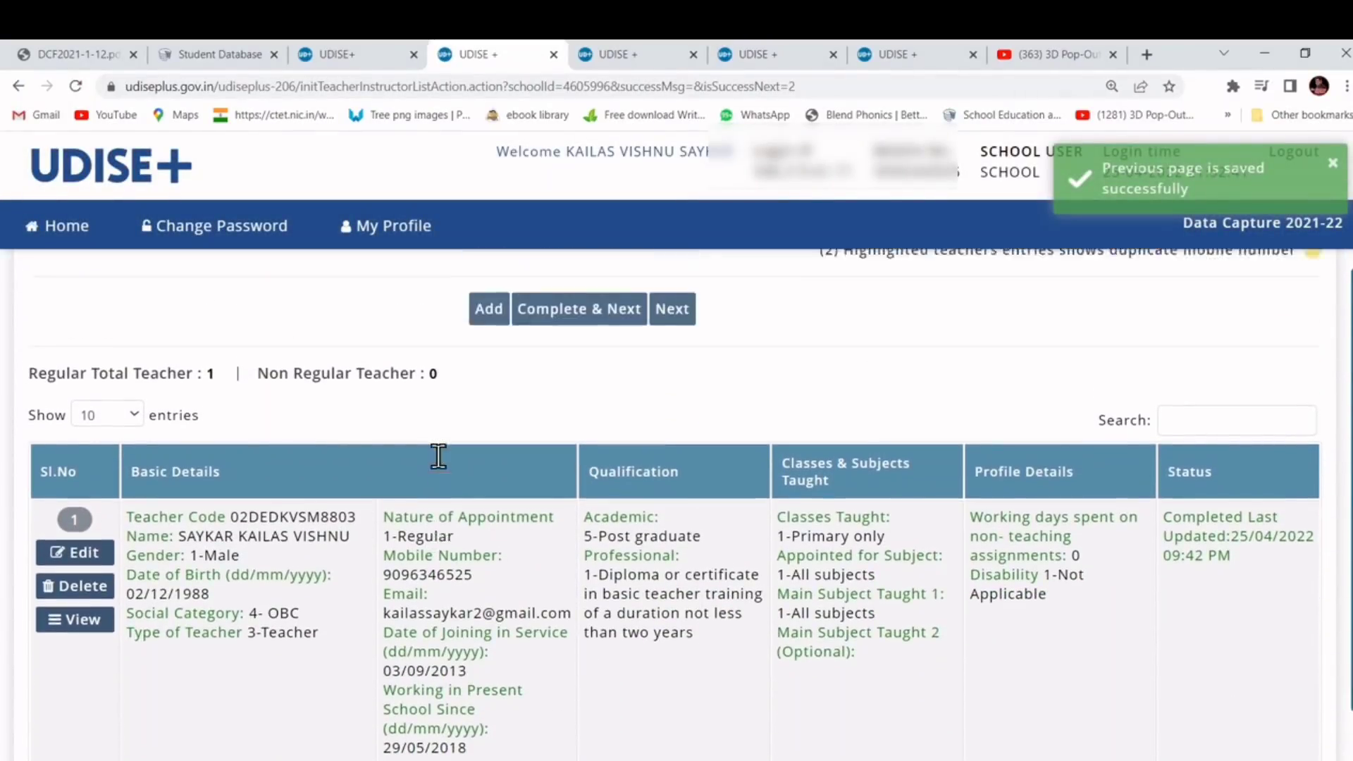
scroll(438, 456, up, 3)
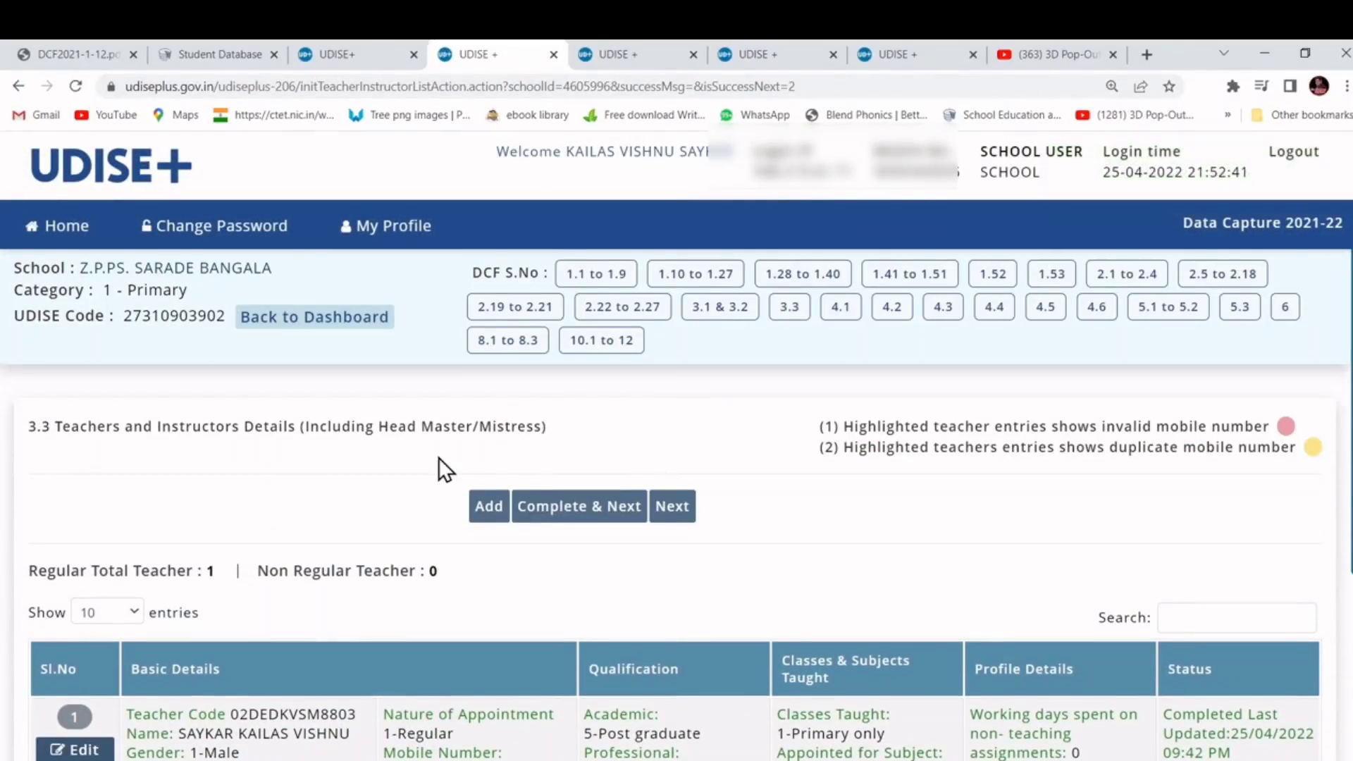
scroll(439, 458, down, 4)
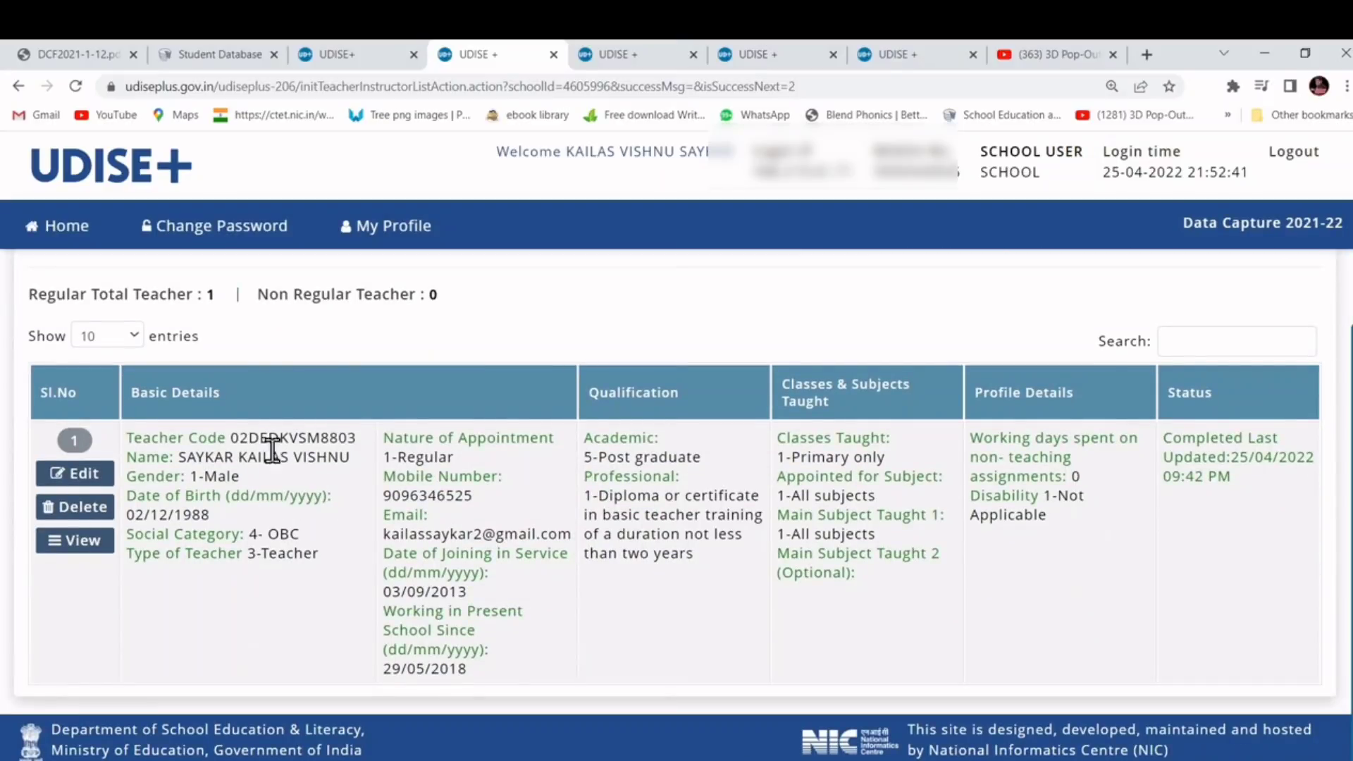
click(86, 471)
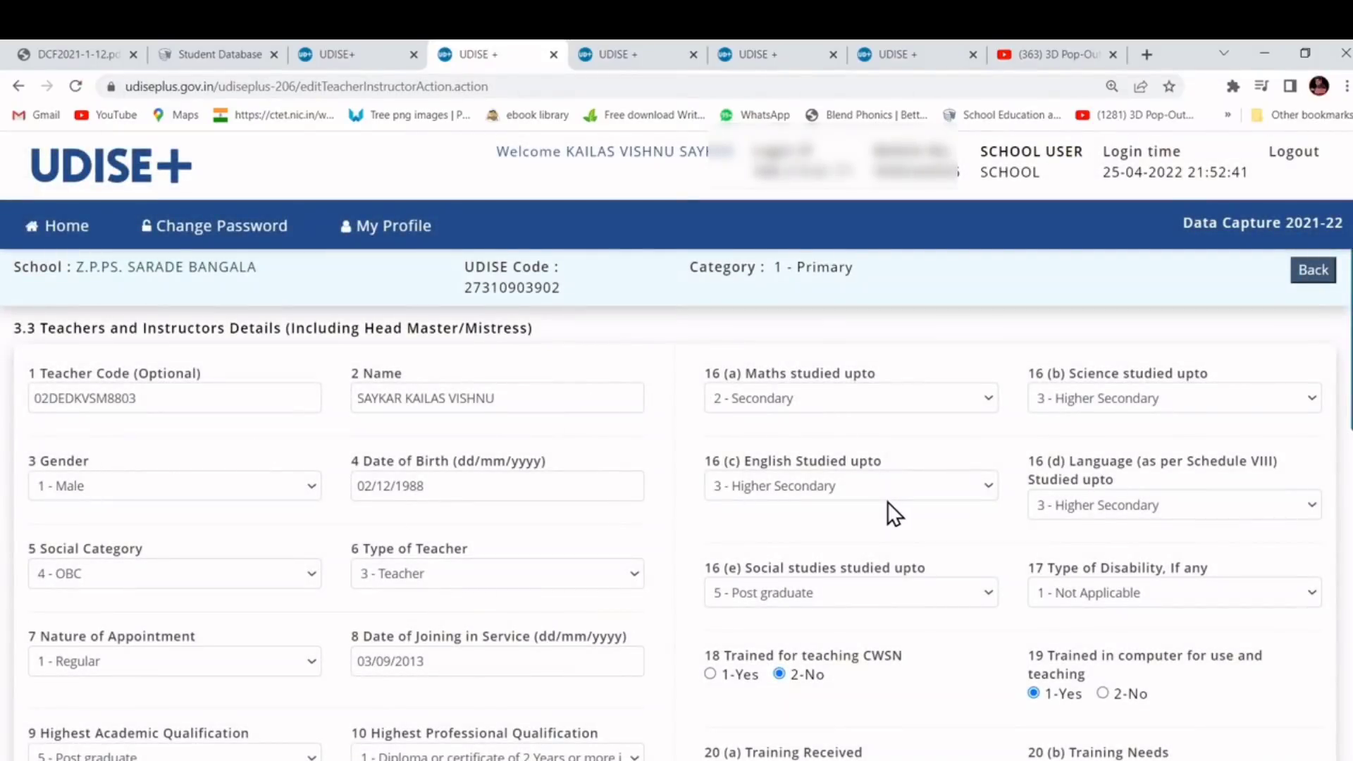
- Review the teacher's personal, qualification, subject and in-service training details in items 1 to 25, then save and continue
scroll(887, 502, down, 2)
scroll(802, 468, down, 4)
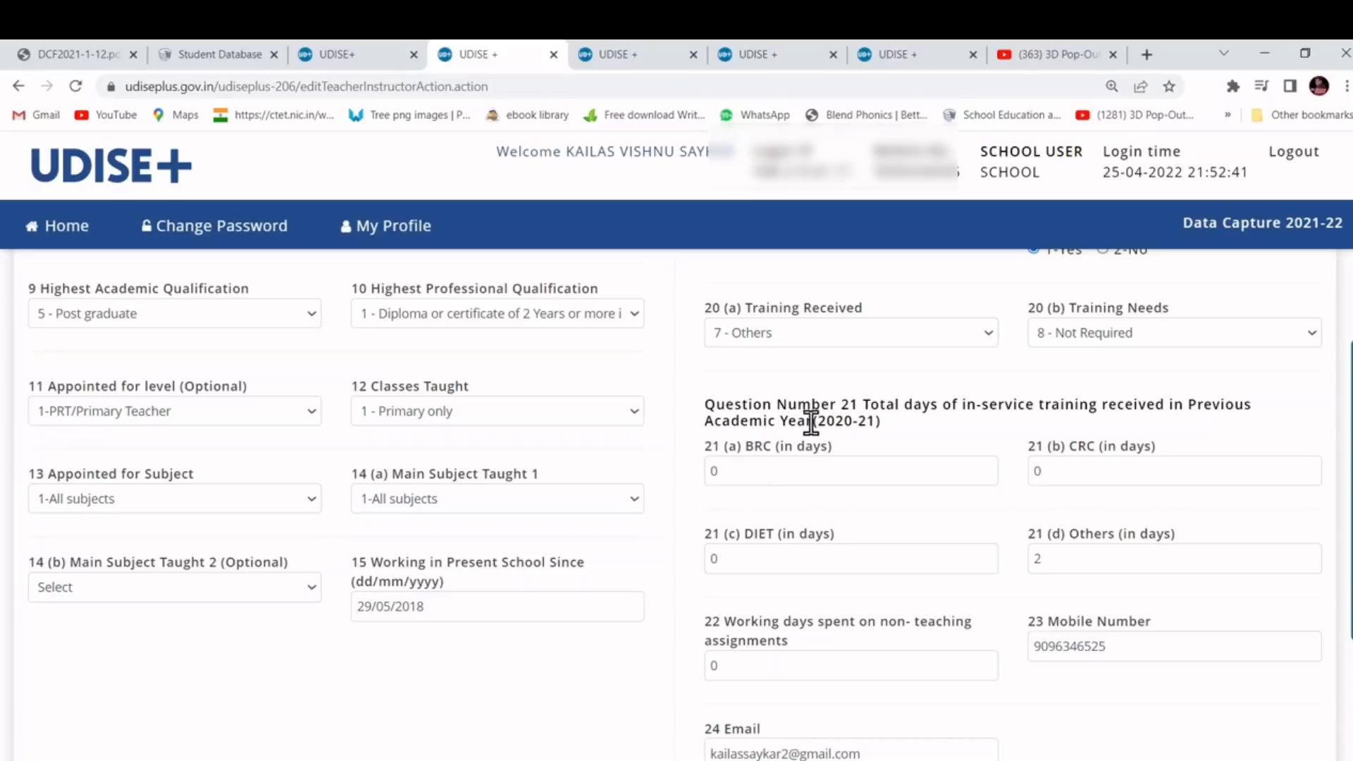
drag(788, 421, 876, 422)
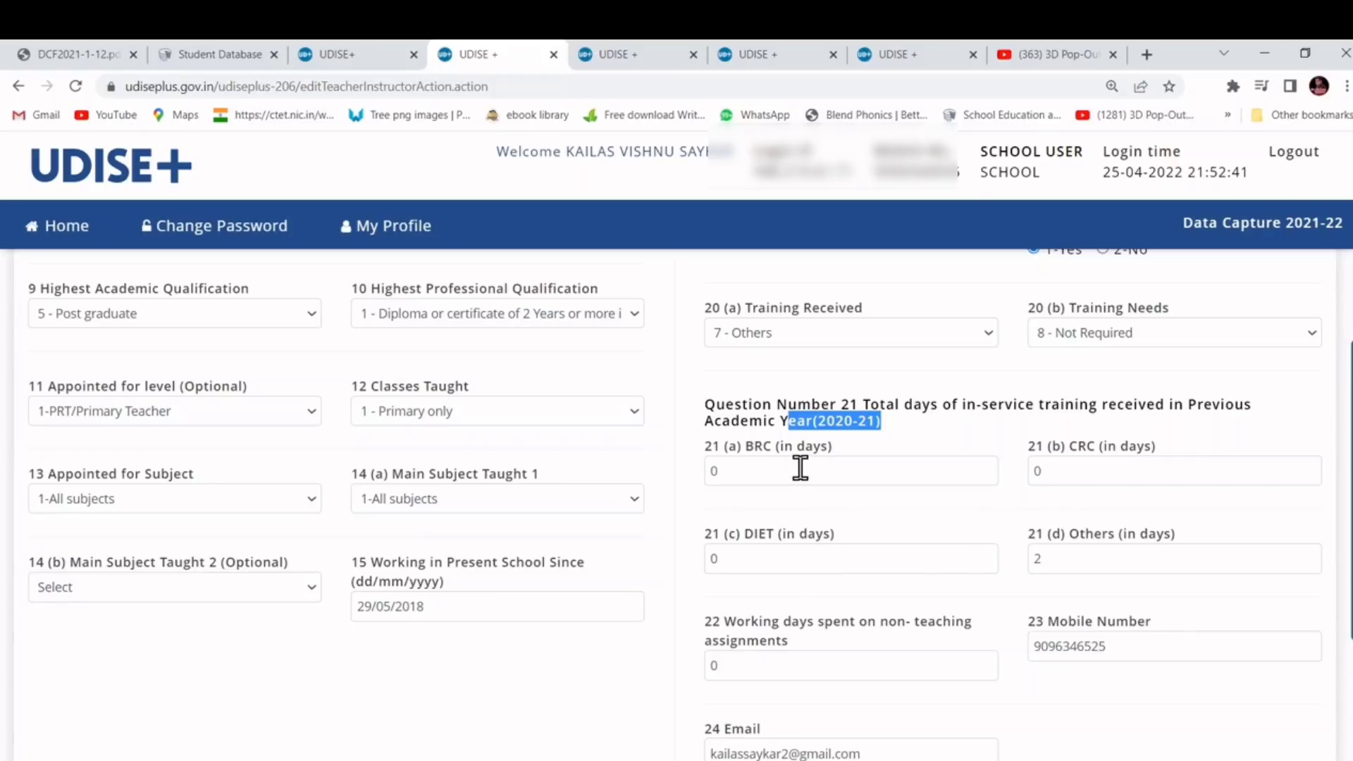
scroll(1039, 528, down, 4)
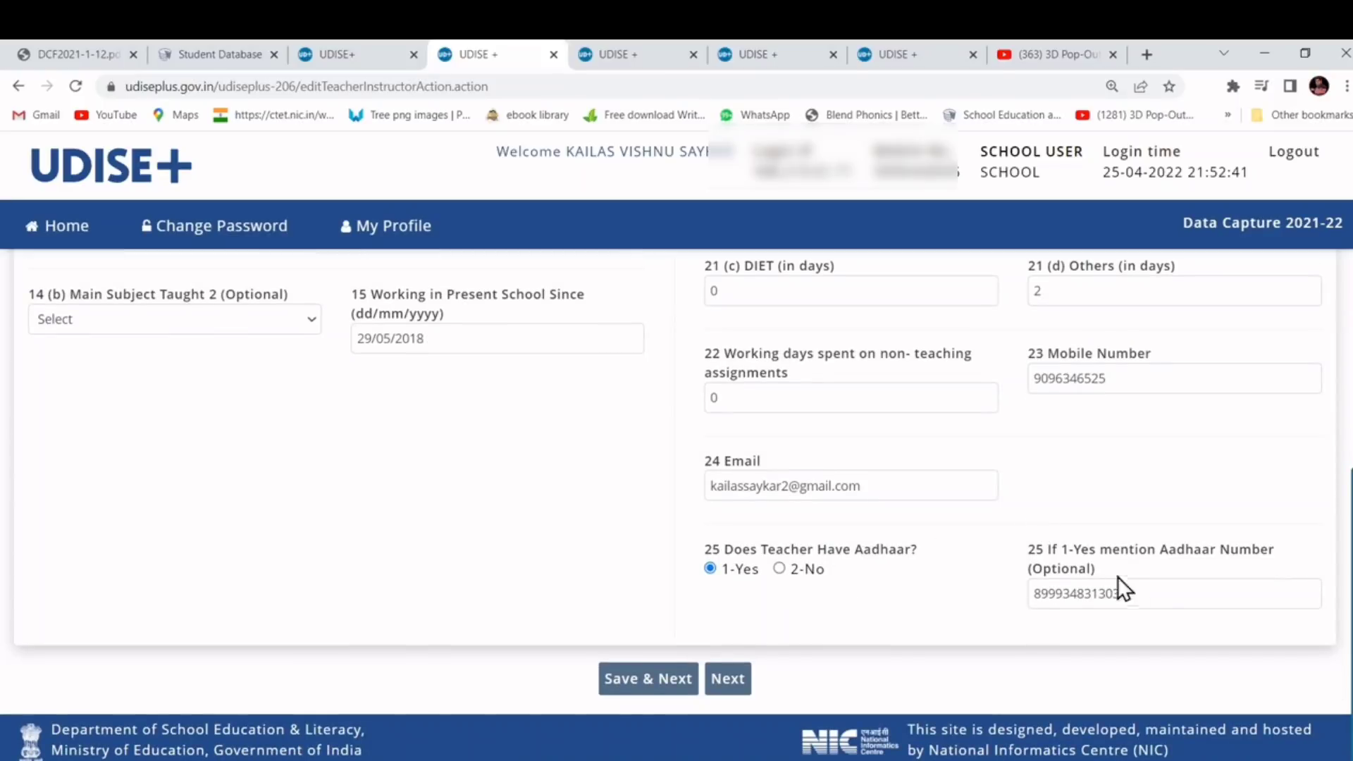
click(643, 681)
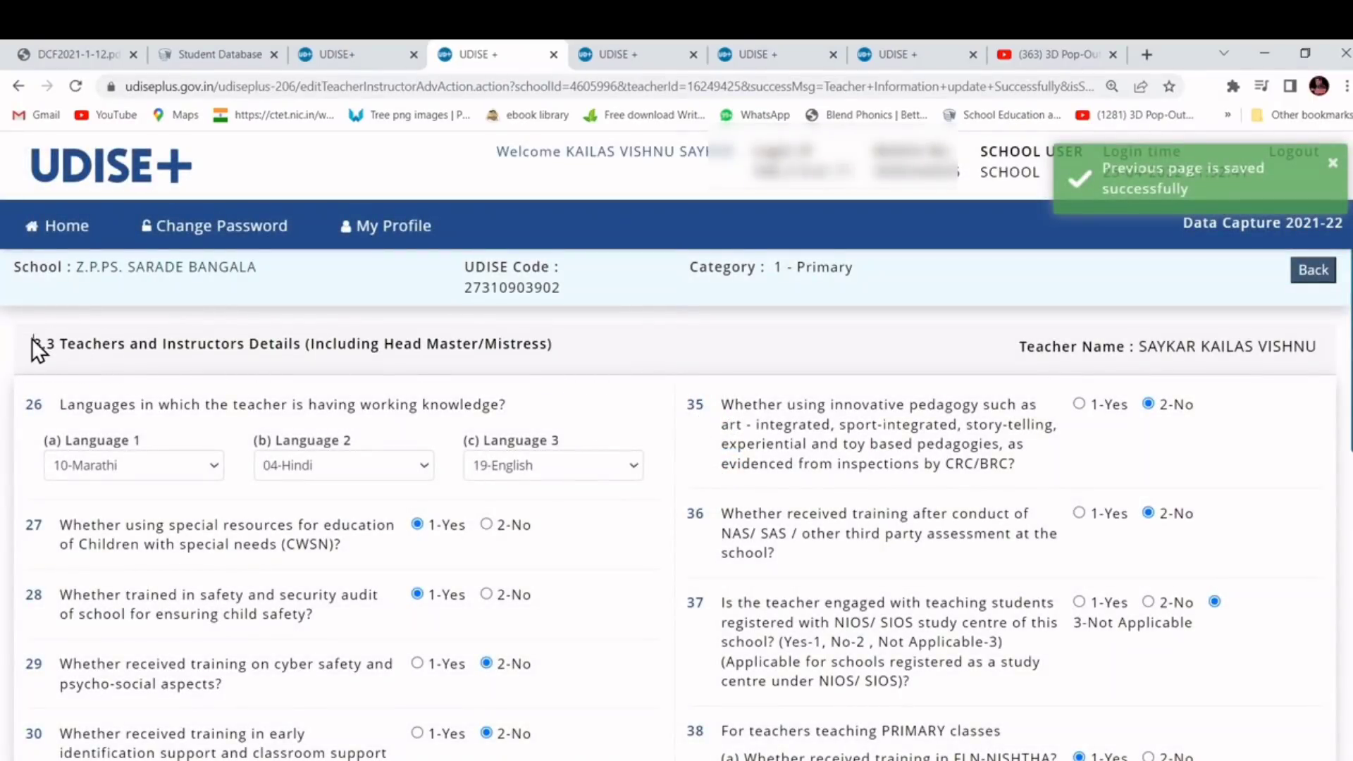
- Review the teacher's language, special needs, safety, ICT and innovative pedagogy training answers in items 26 to 34
drag(32, 340, 332, 357)
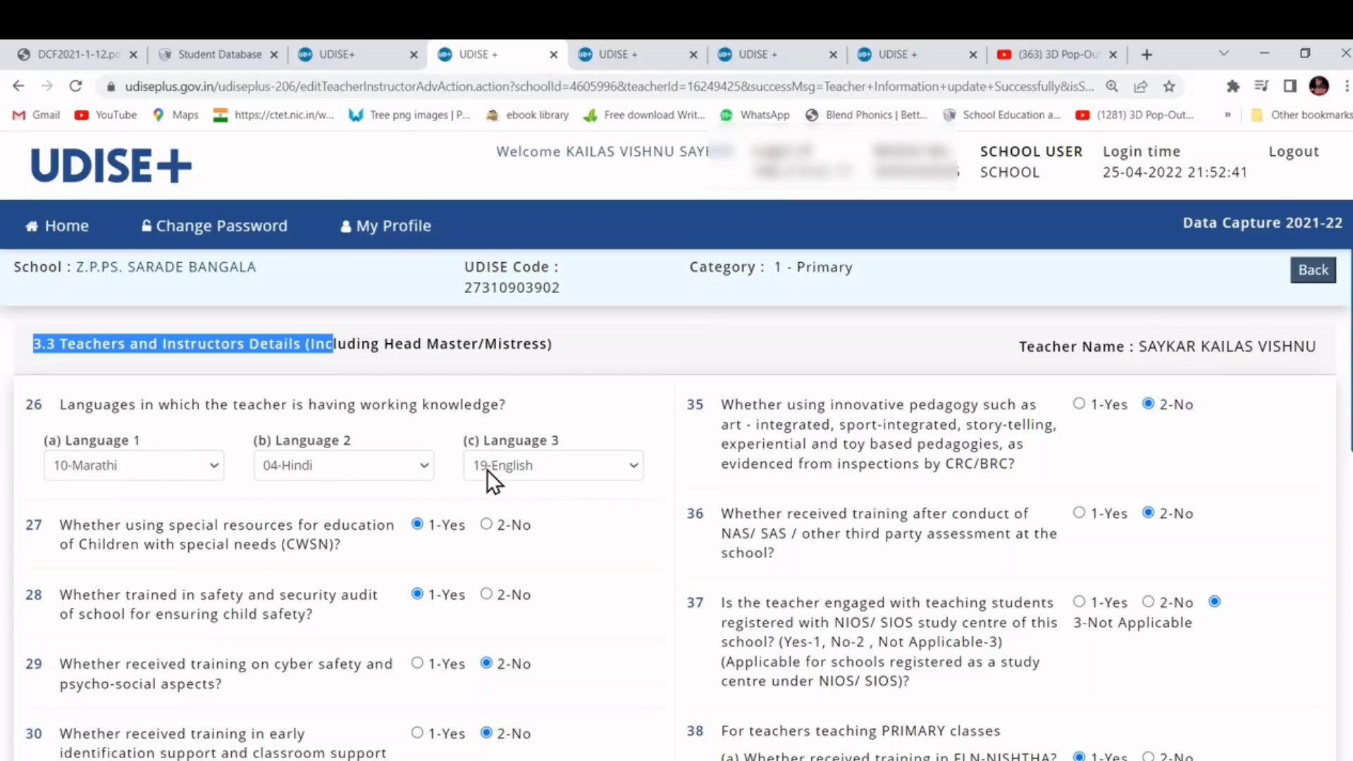
scroll(487, 469, down, 2)
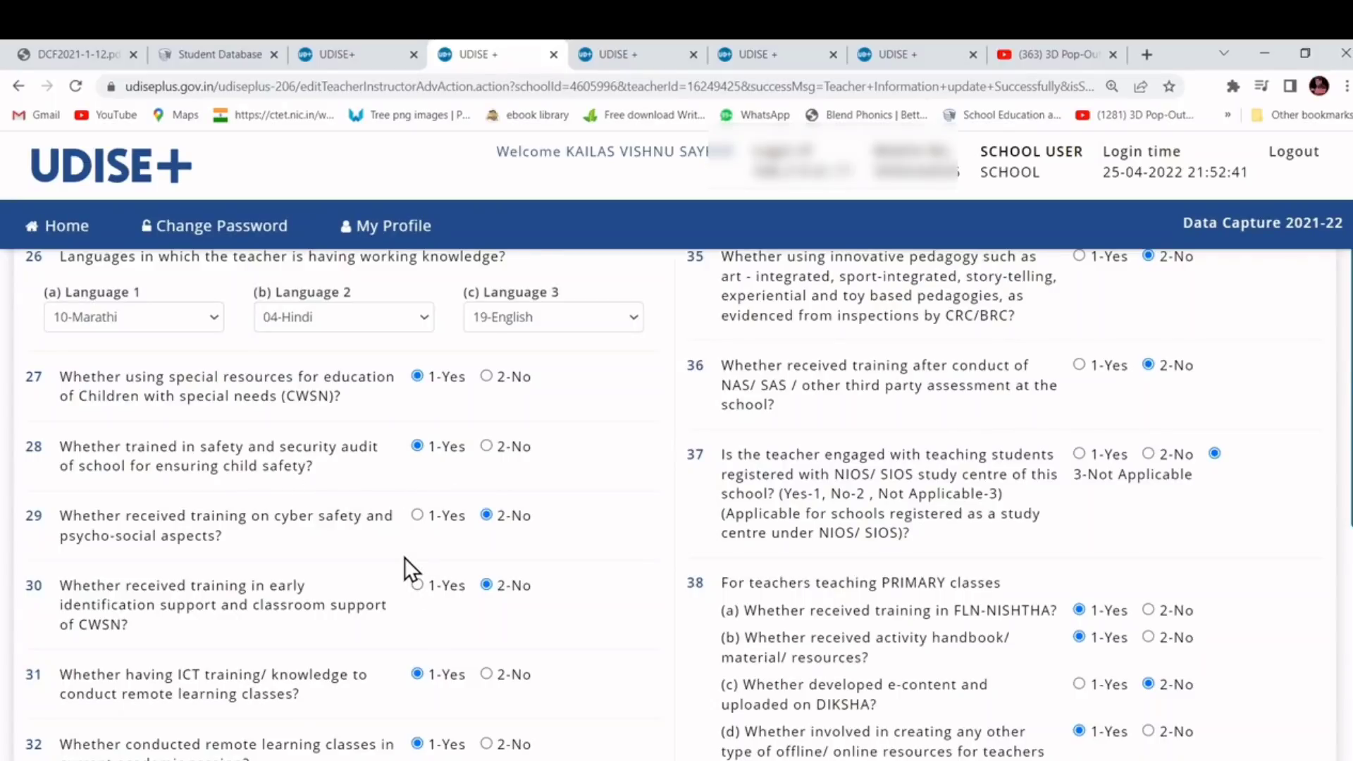
scroll(404, 557, down, 2)
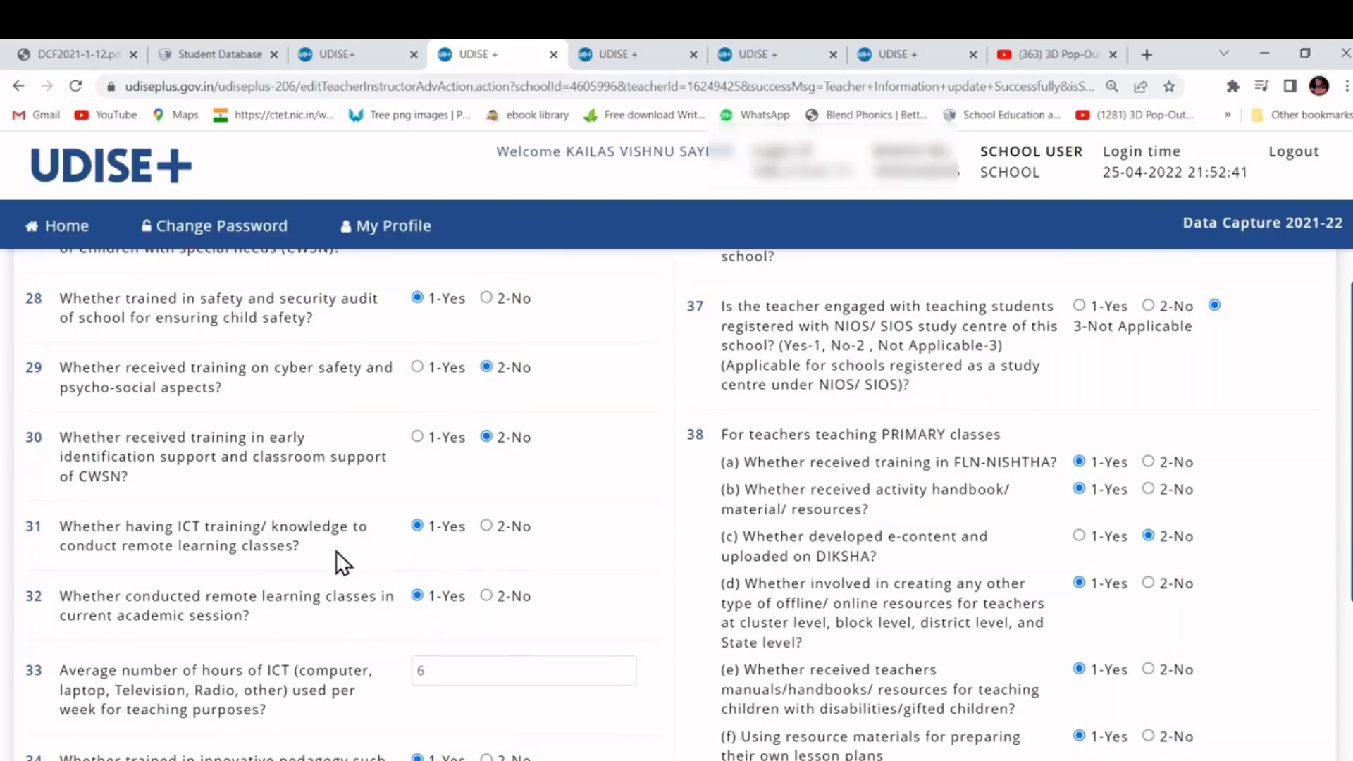
scroll(442, 548, down, 2)
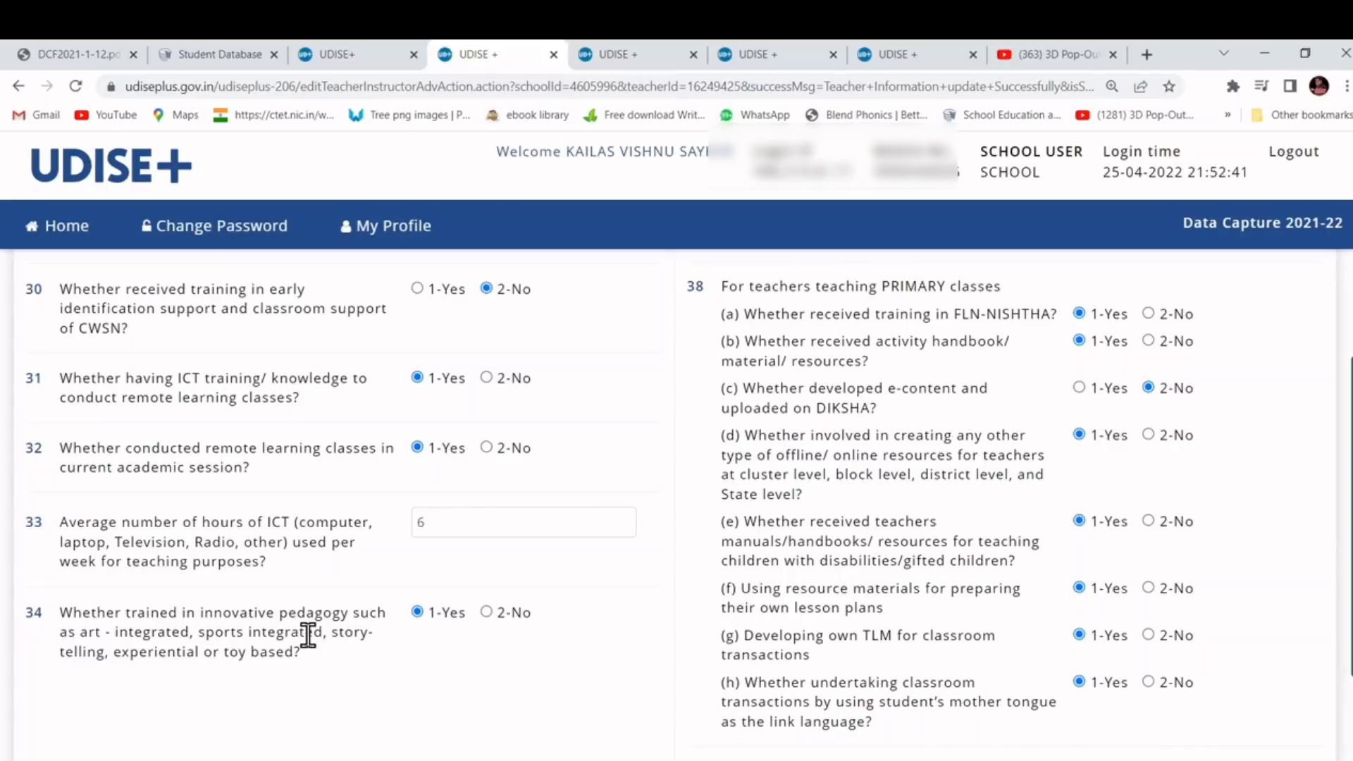
scroll(442, 642, down, 3)
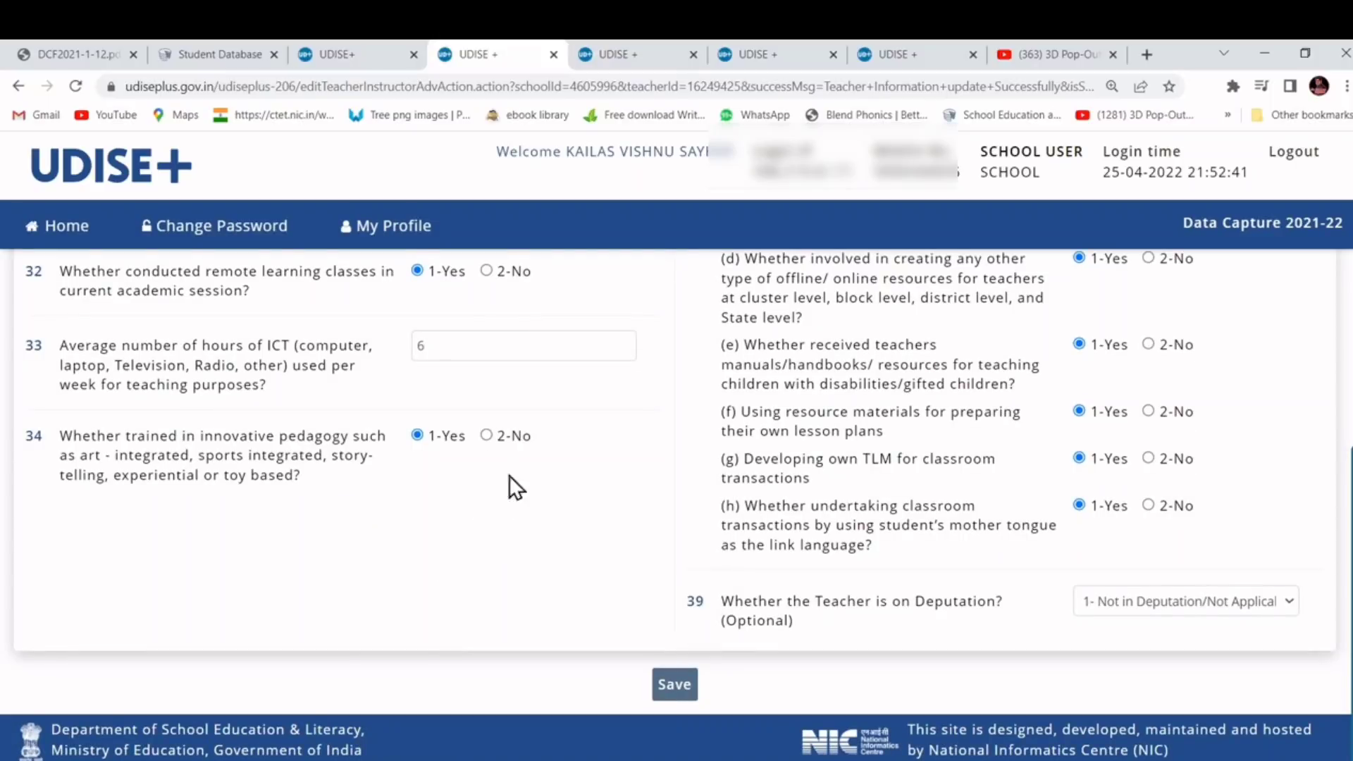
- Review the pedagogy, assessment training, primary teaching and deputation answers in items 35 to 39, then save the teacher's information
scroll(512, 517, up, 10)
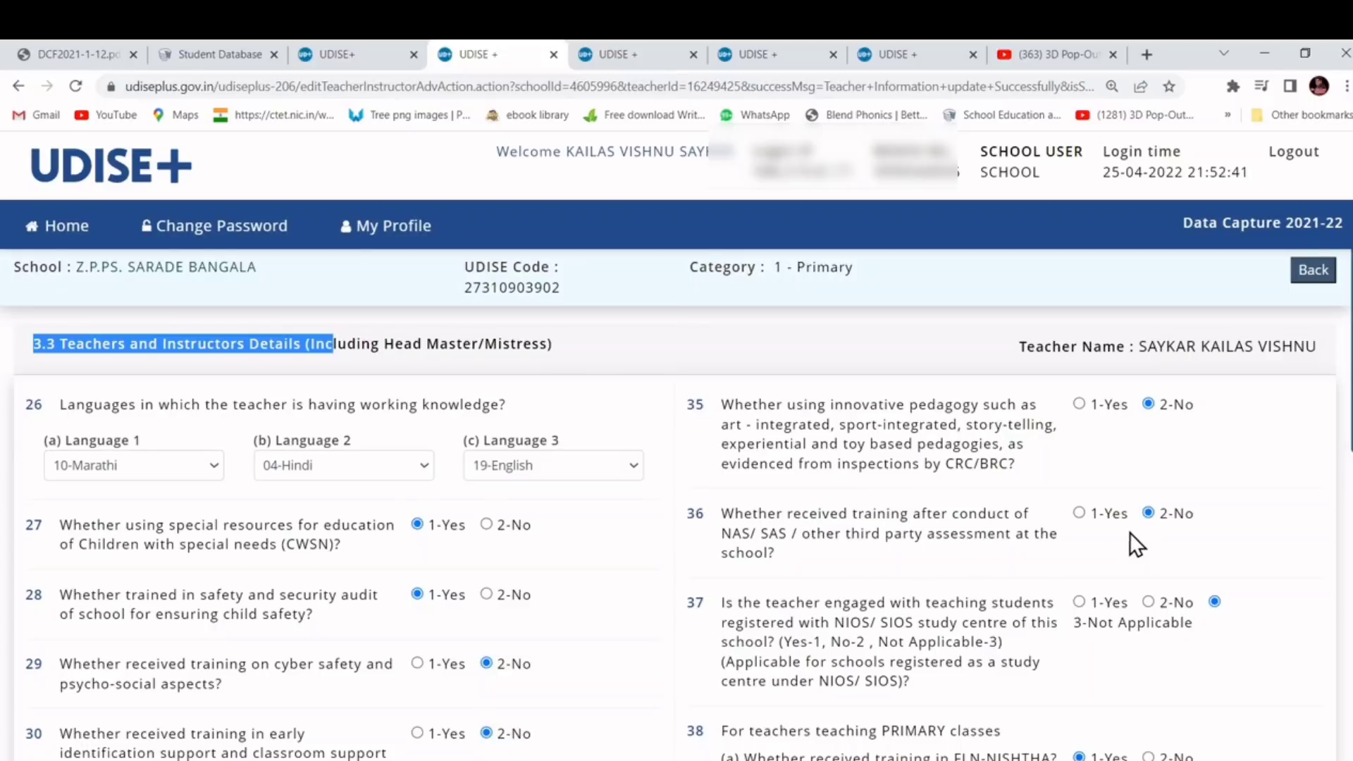
scroll(992, 565, down, 2)
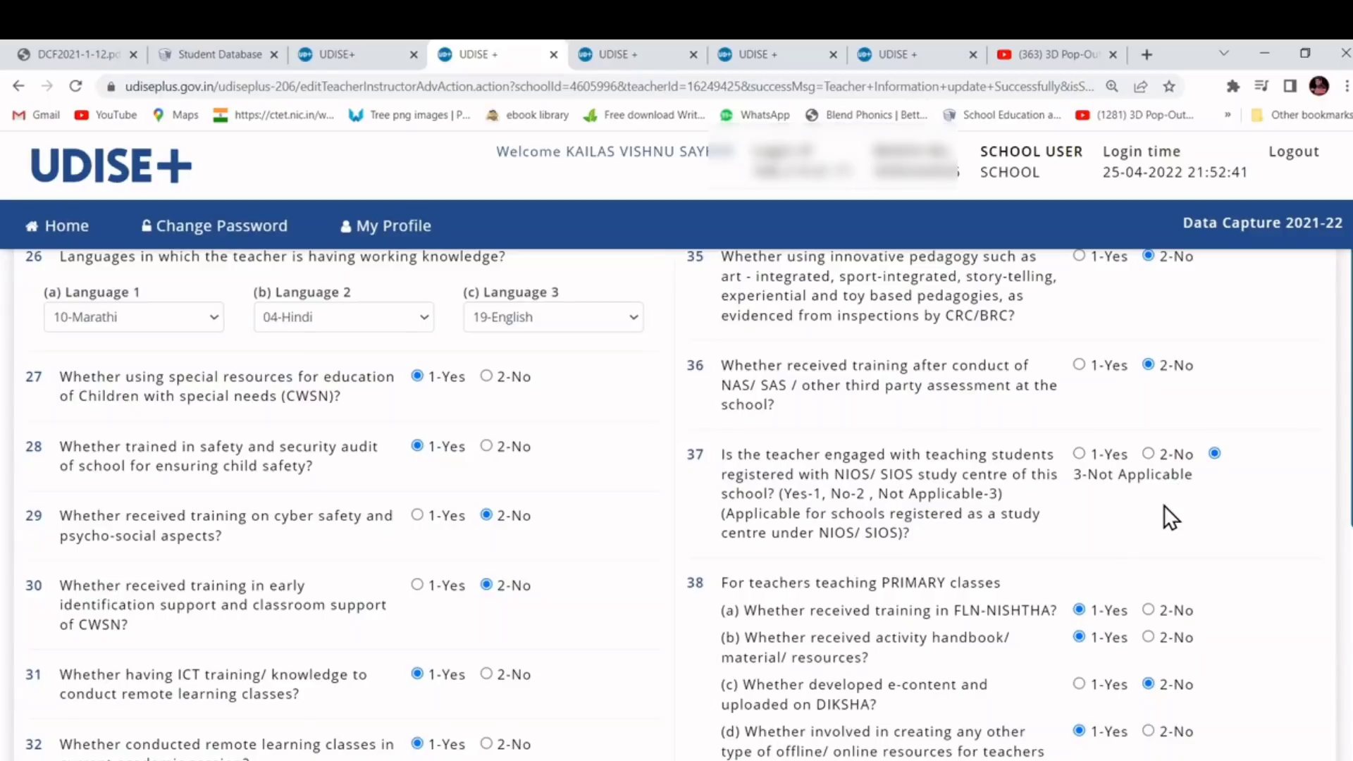
scroll(1165, 505, down, 2)
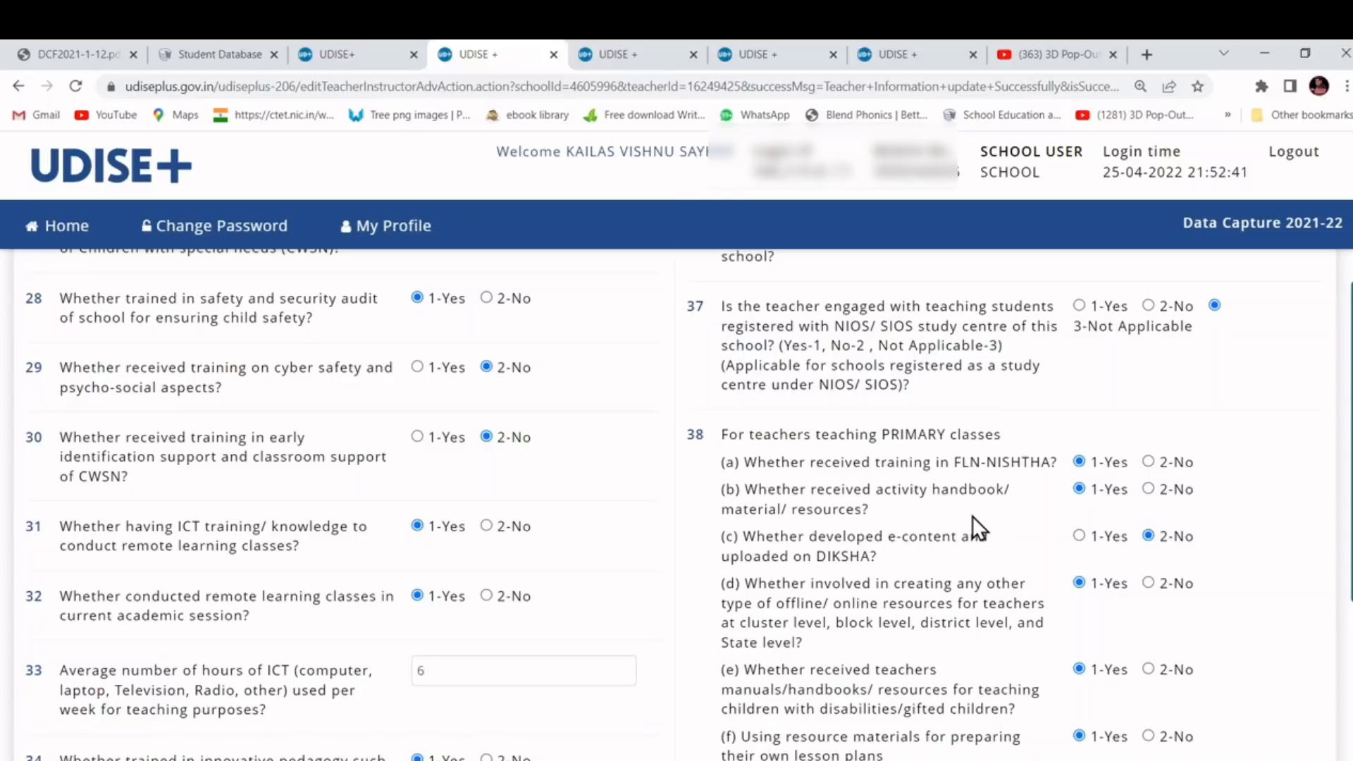
scroll(973, 516, down, 2)
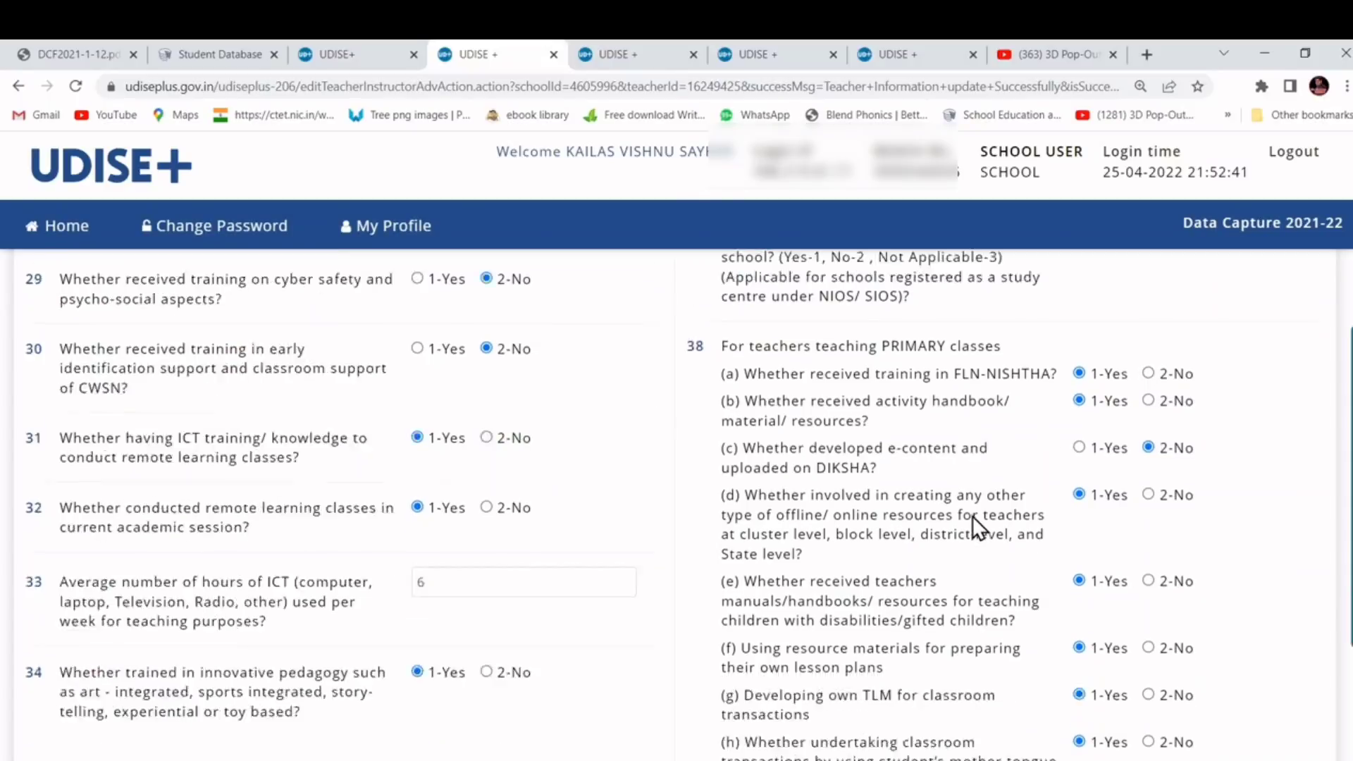
scroll(988, 517, down, 2)
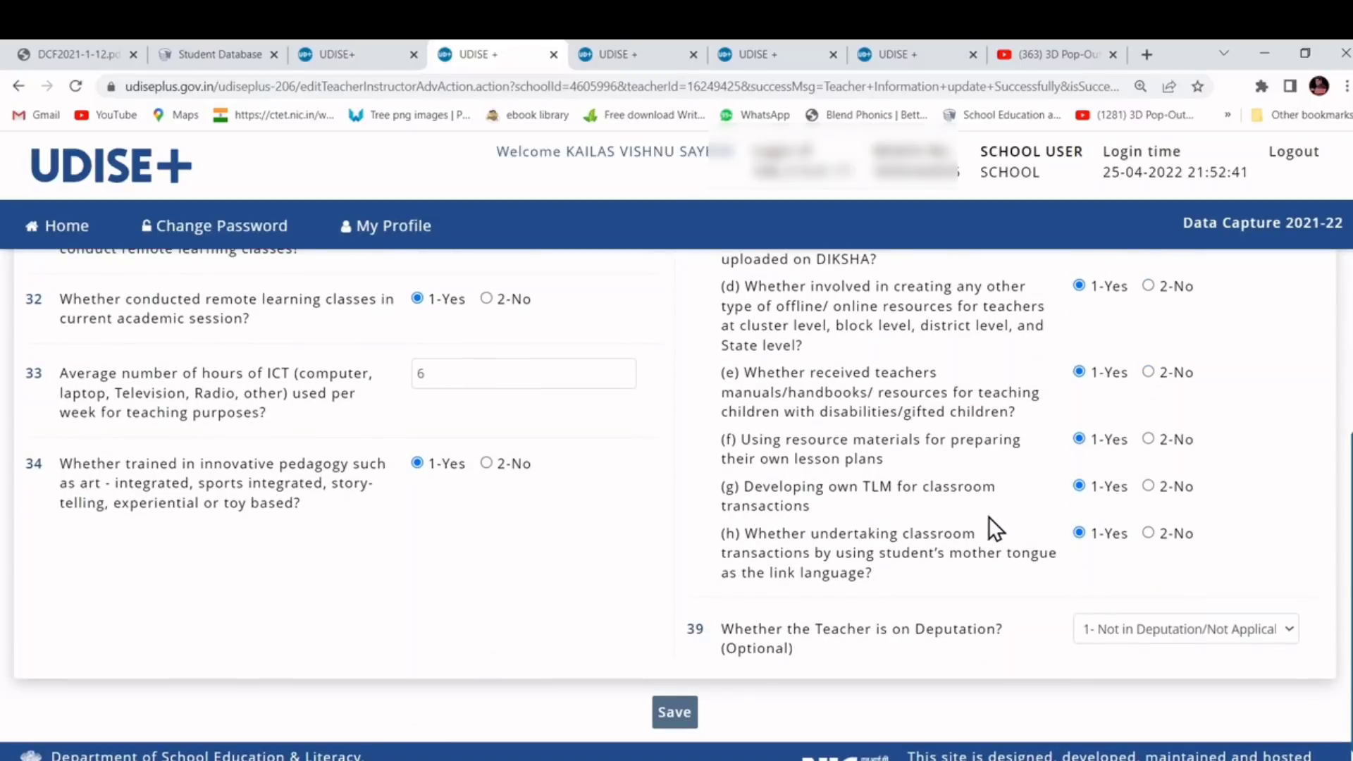
click(681, 712)
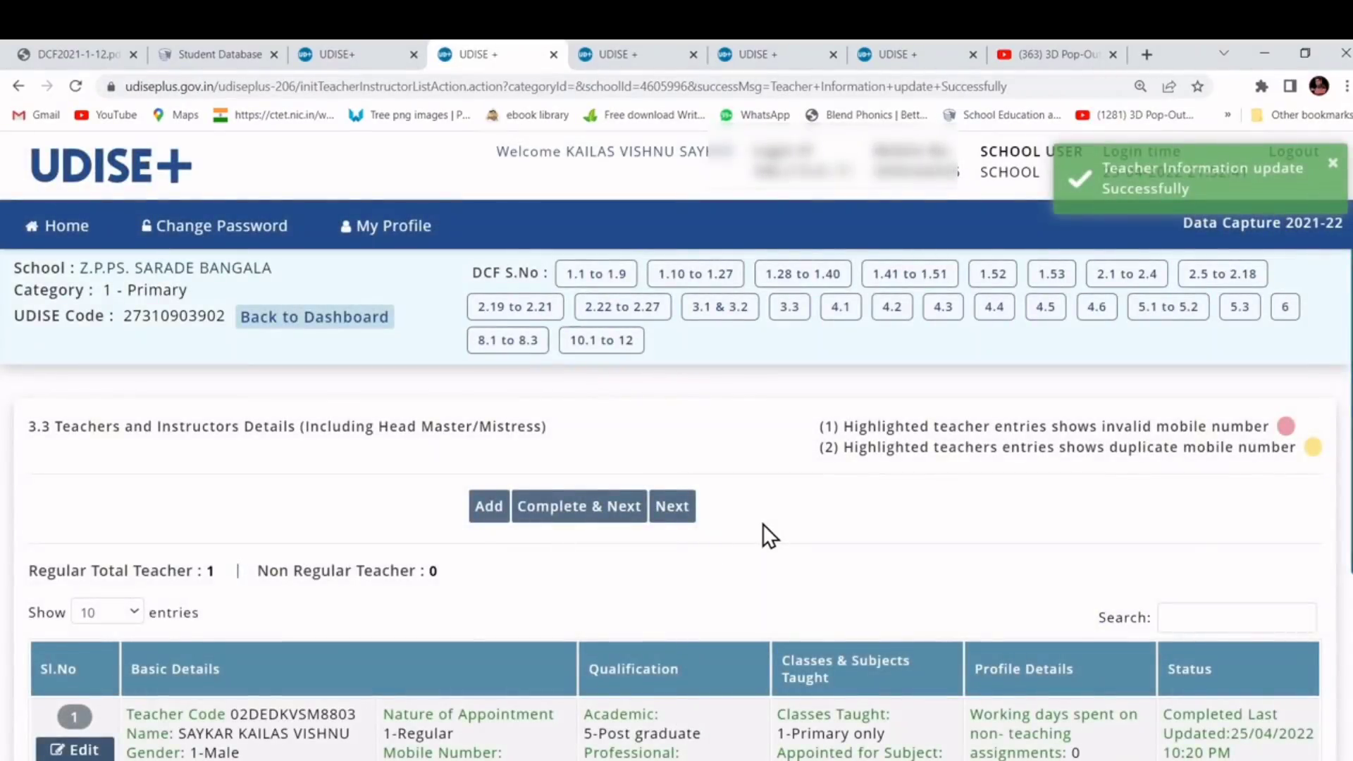
- Check the teacher entry in the section 3.3 list, then mark the section complete and continue to section 4.1
scroll(763, 524, down, 3)
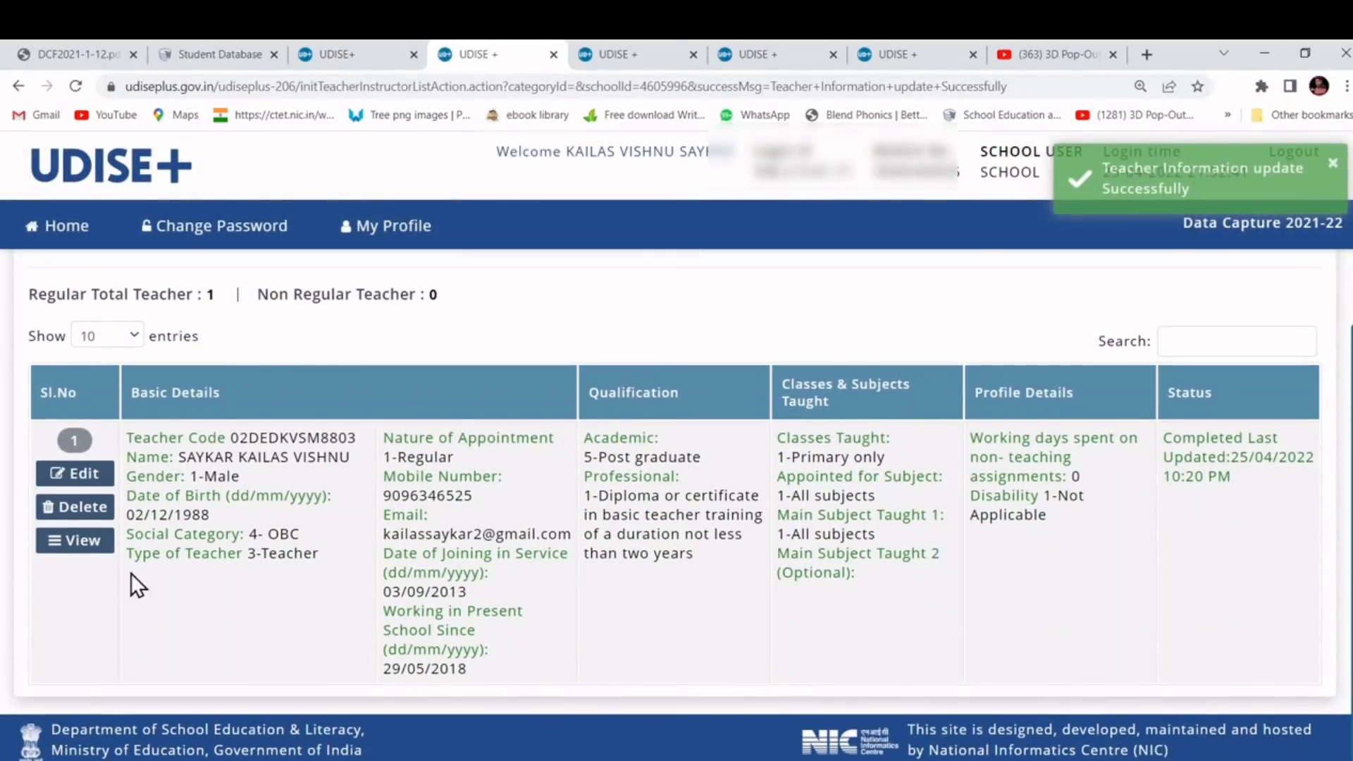
scroll(302, 545, up, 2)
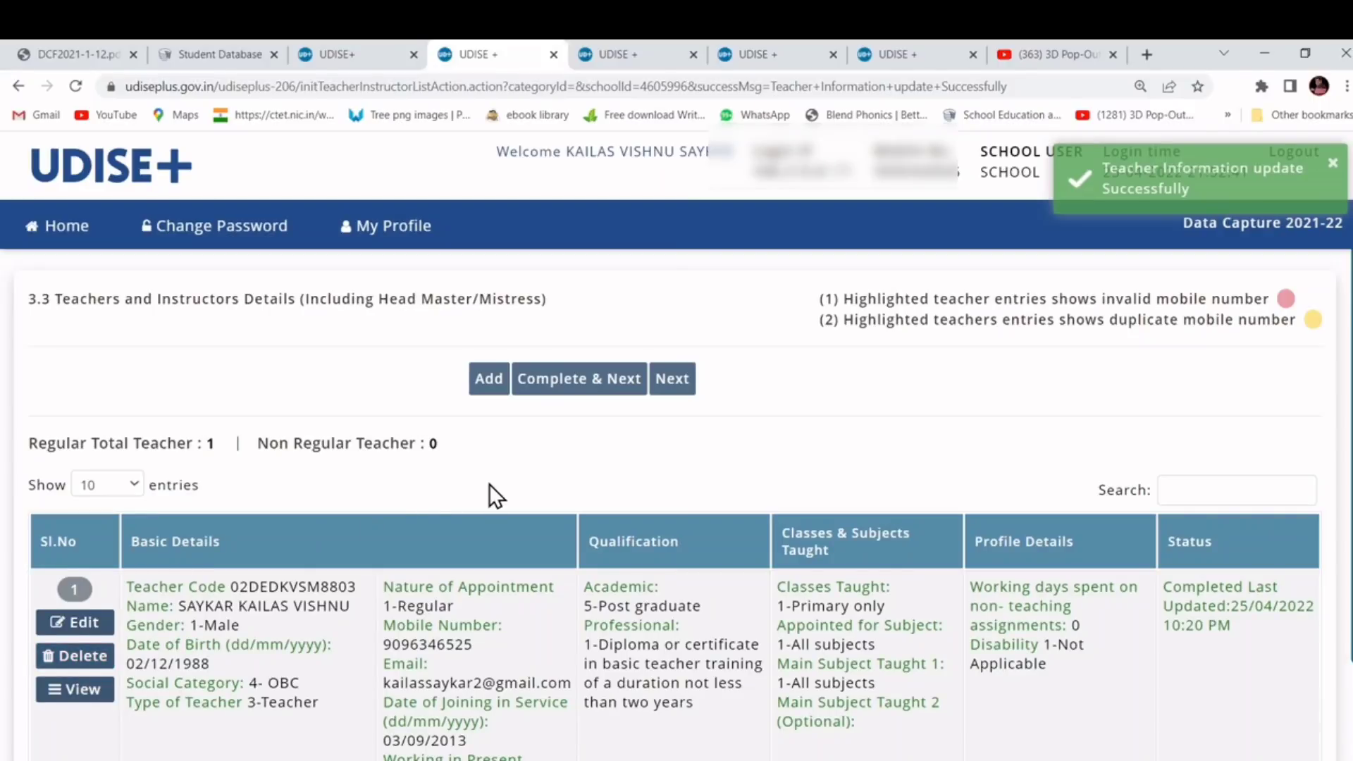
scroll(490, 483, down, 2)
scroll(490, 483, up, 2)
scroll(489, 483, up, 2)
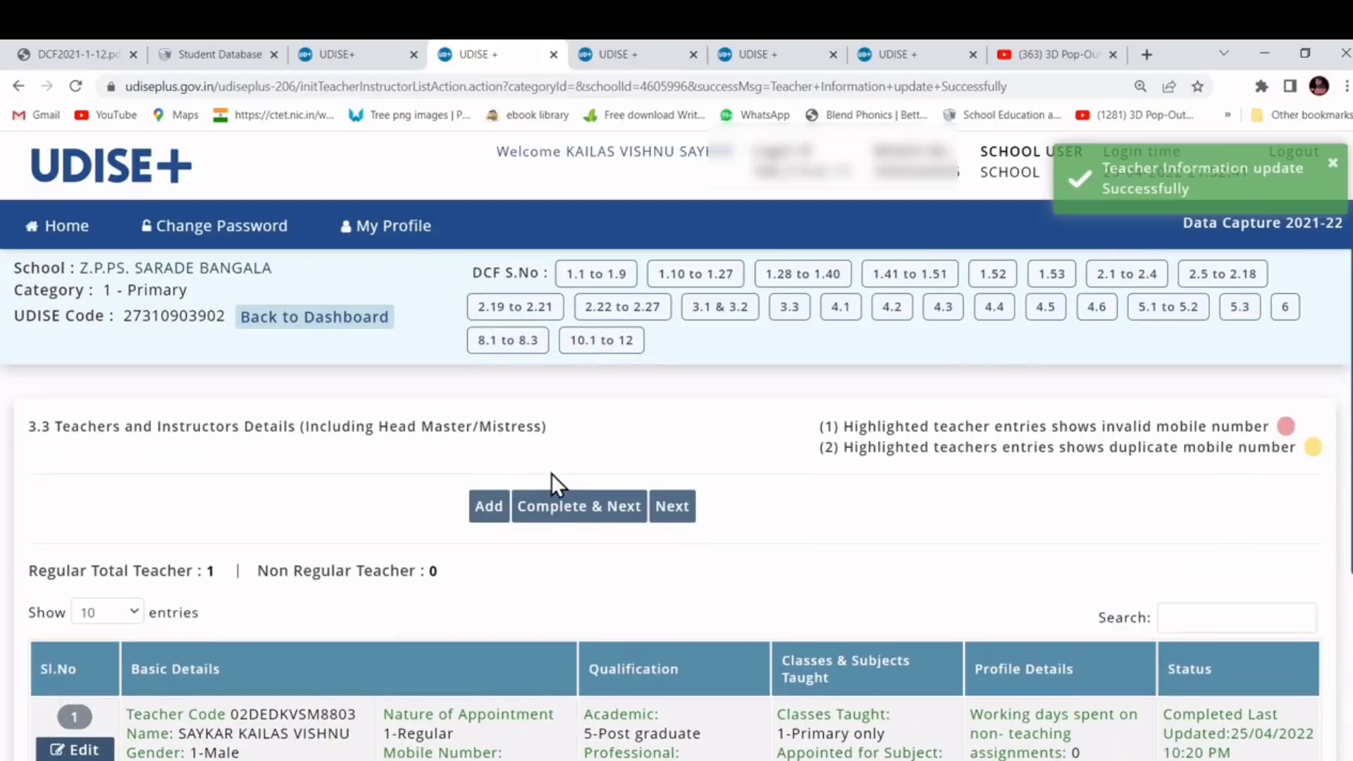
click(568, 515)
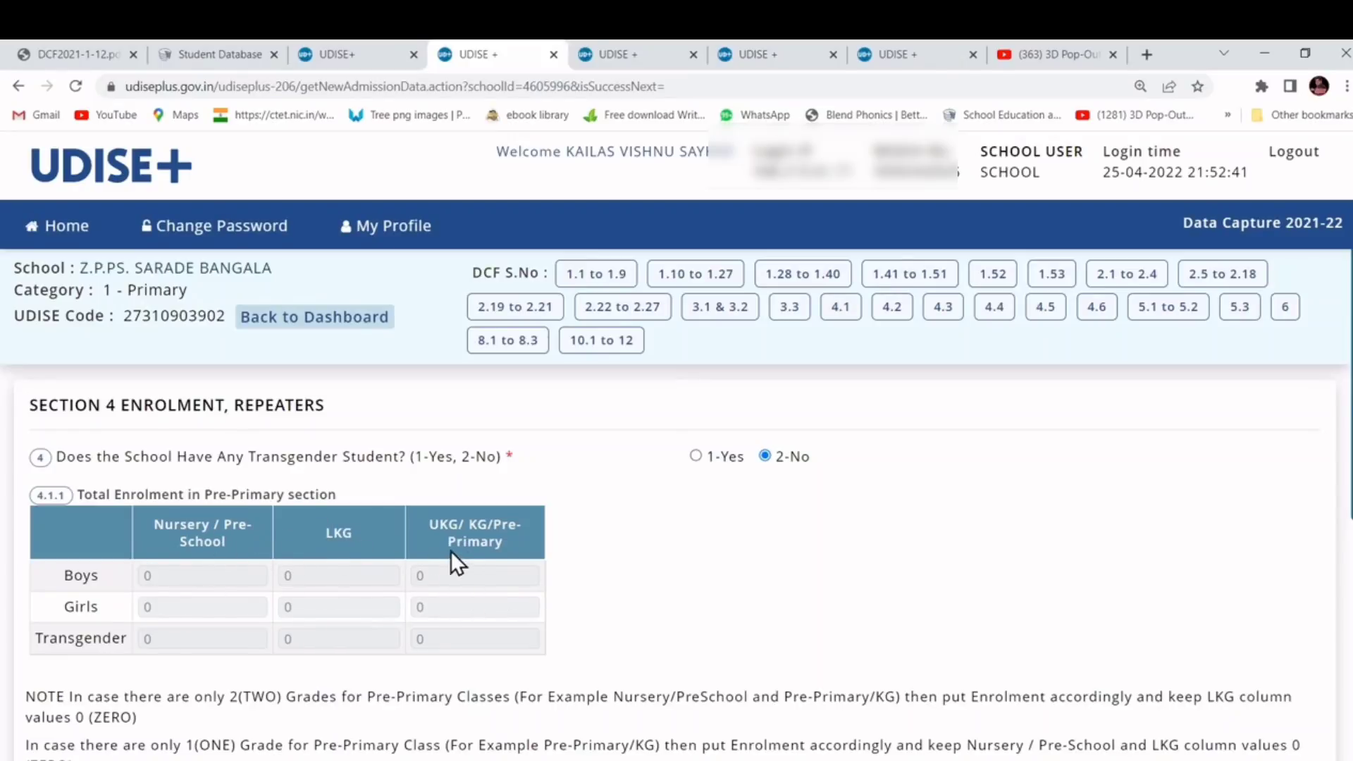
- Review the pre-primary enrolment and Grade I new admission tables in section 4.1, then continue to section 4.2 without saving
scroll(369, 567, down, 4)
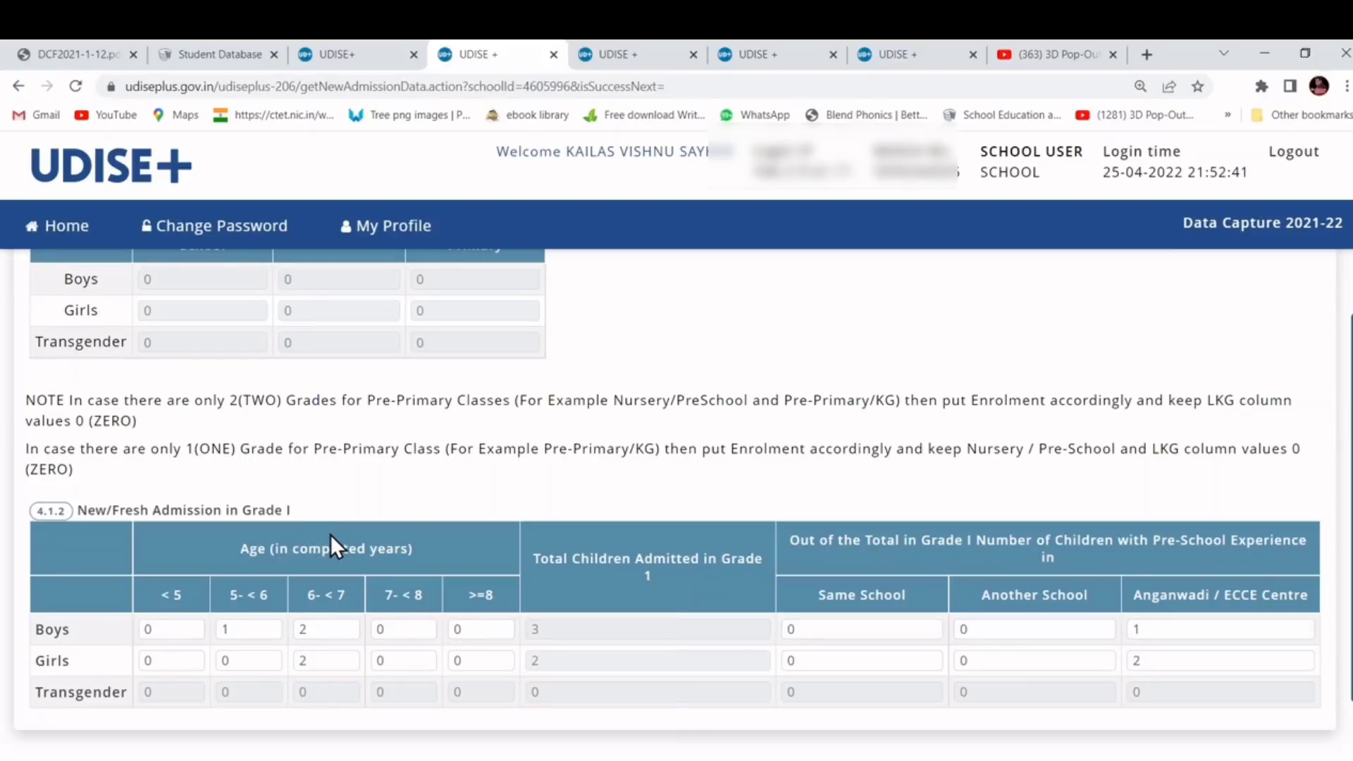
scroll(330, 534, down, 2)
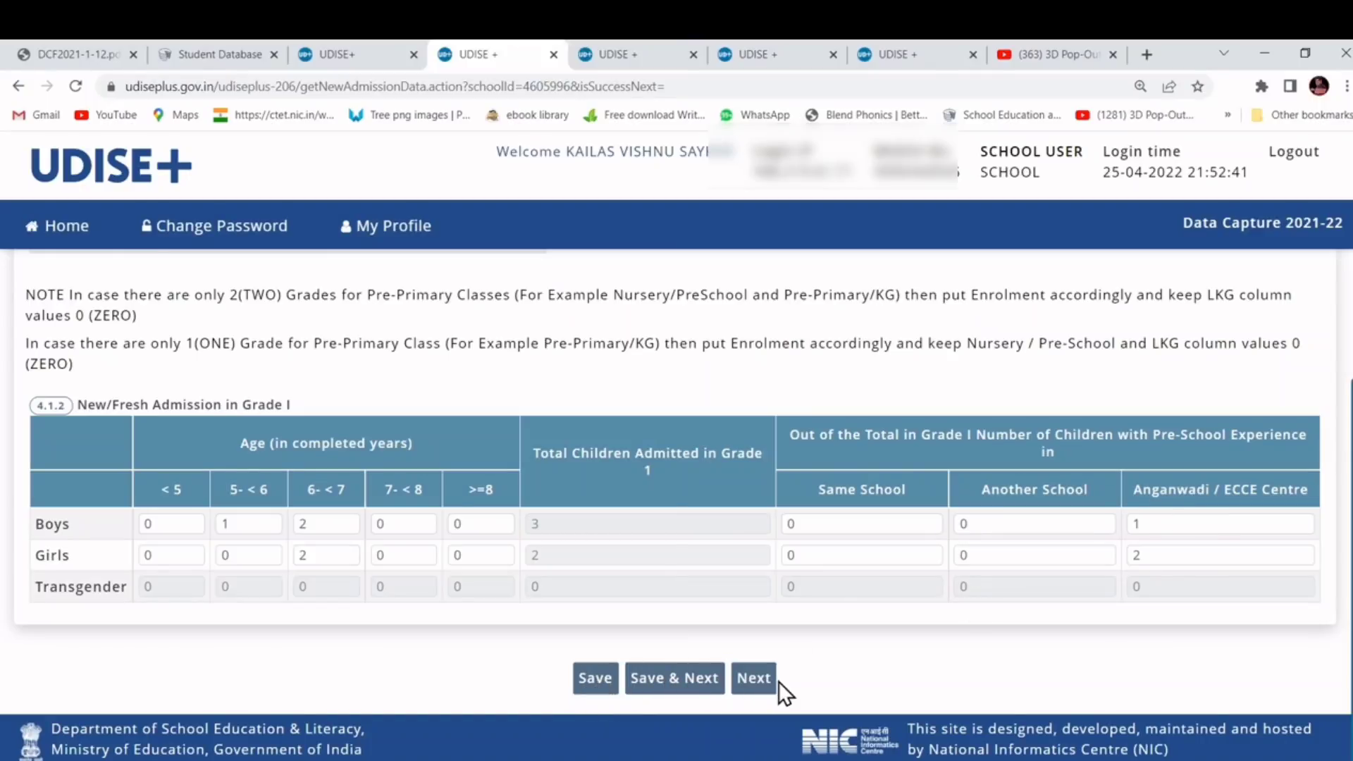
click(758, 679)
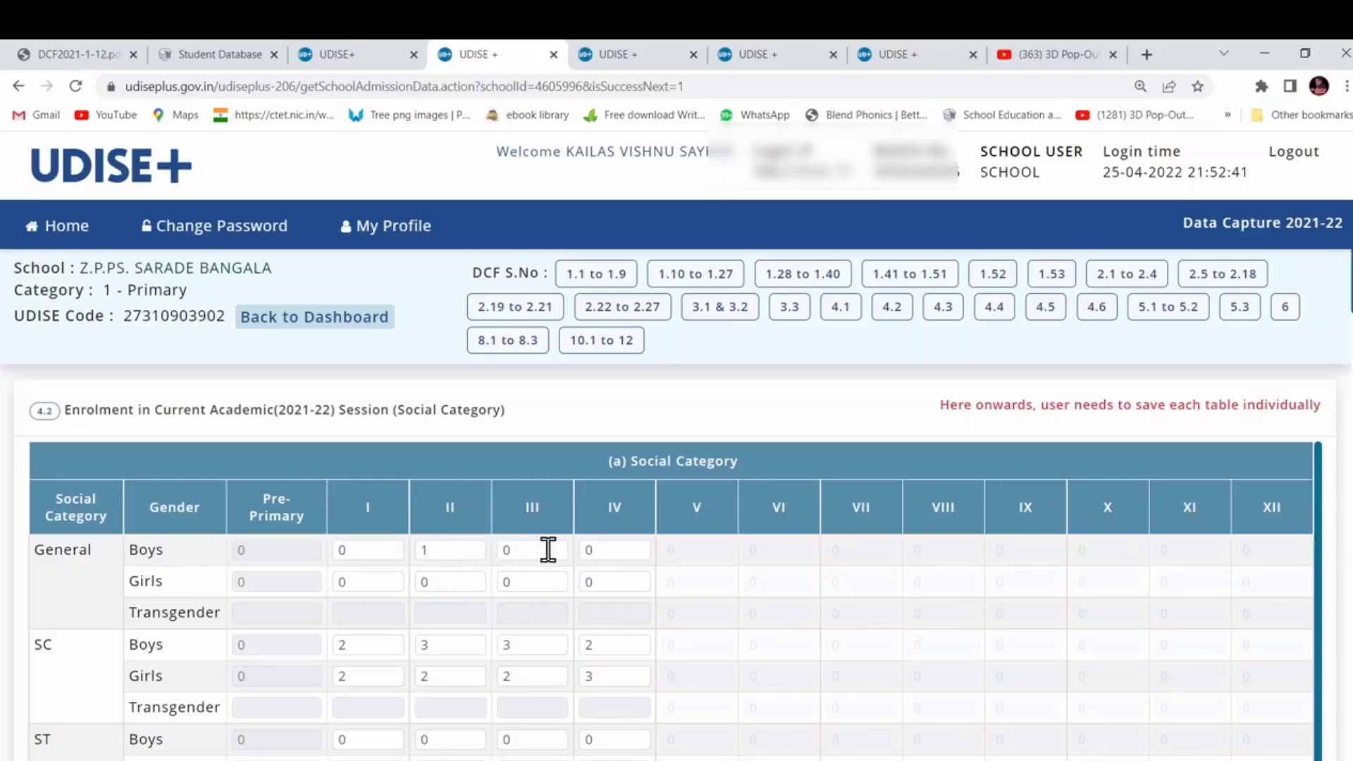
- Review the boys' and girls' enrolment by social category in table 4.2 (a), then save the table and confirm the enrolment total
scroll(522, 578, down, 2)
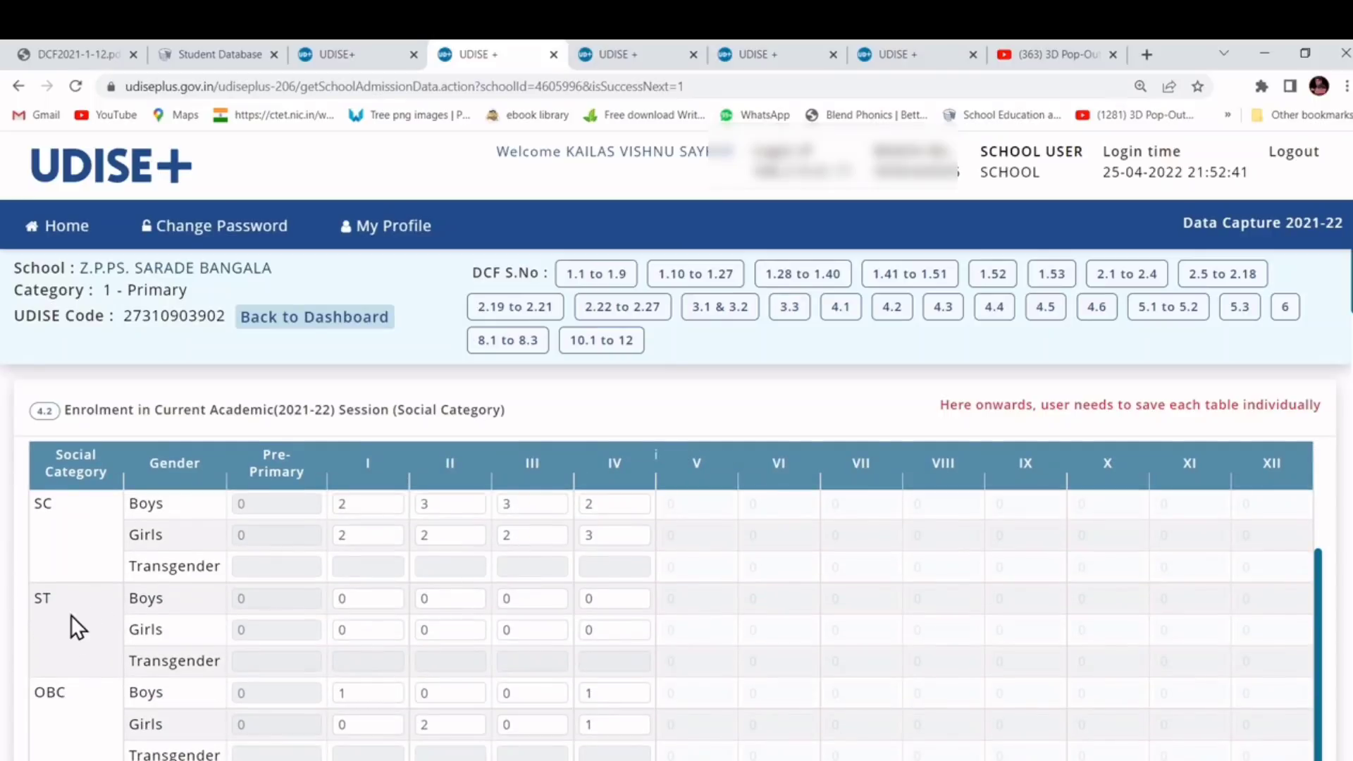
scroll(134, 673, down, 4)
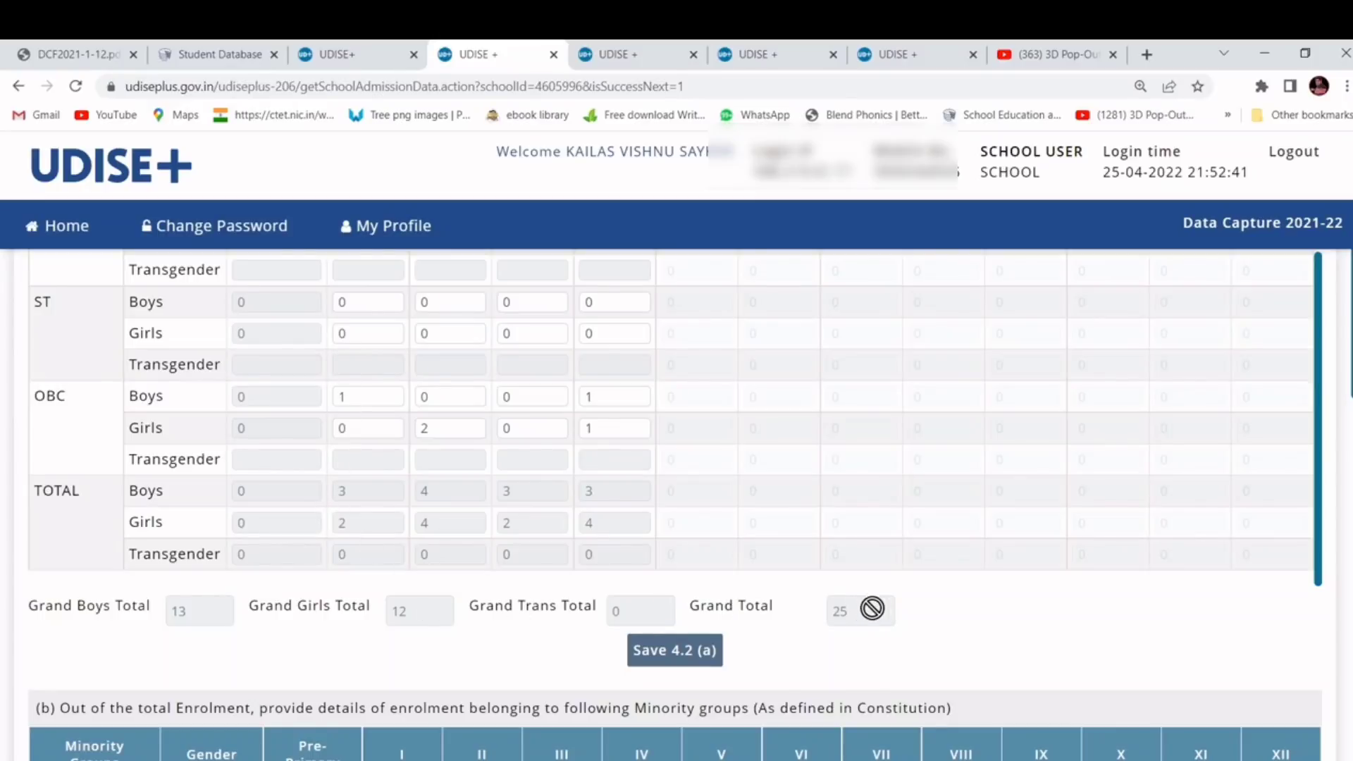
click(661, 652)
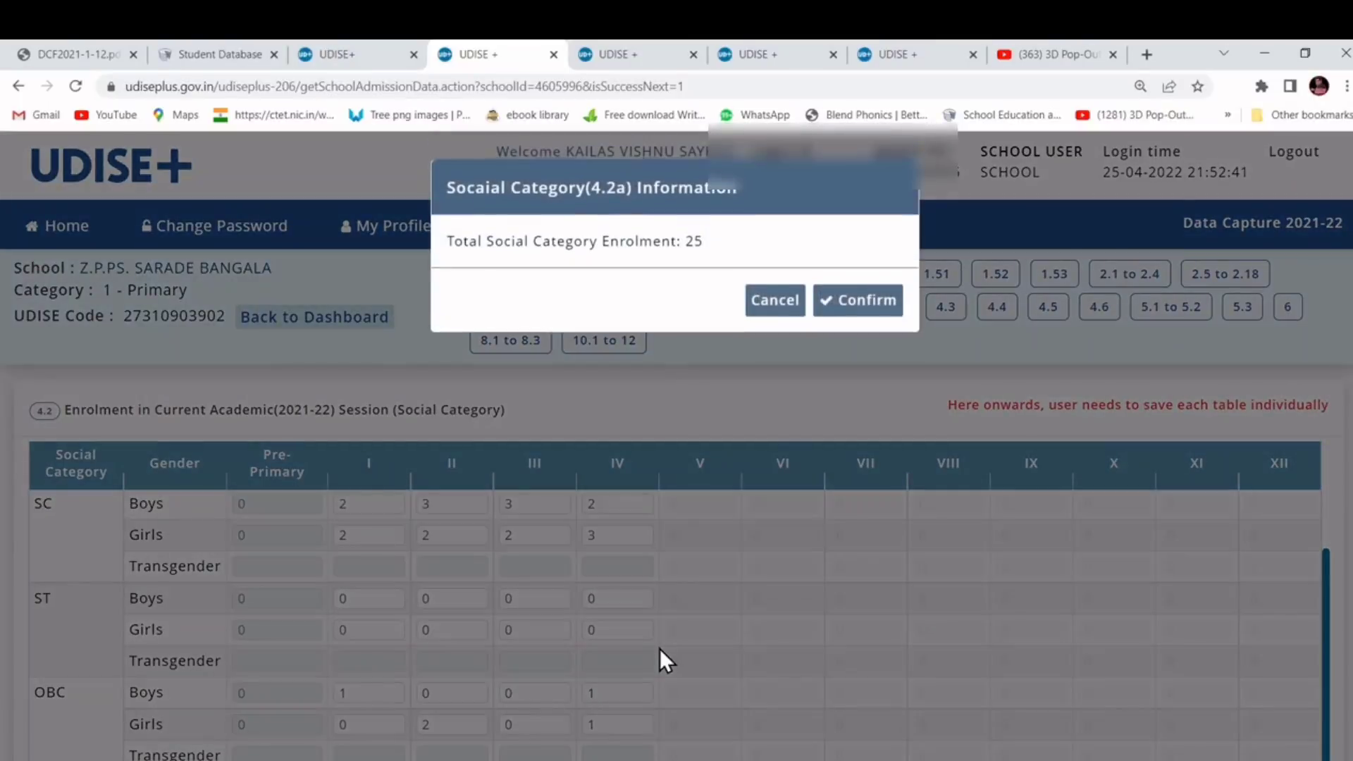
click(848, 301)
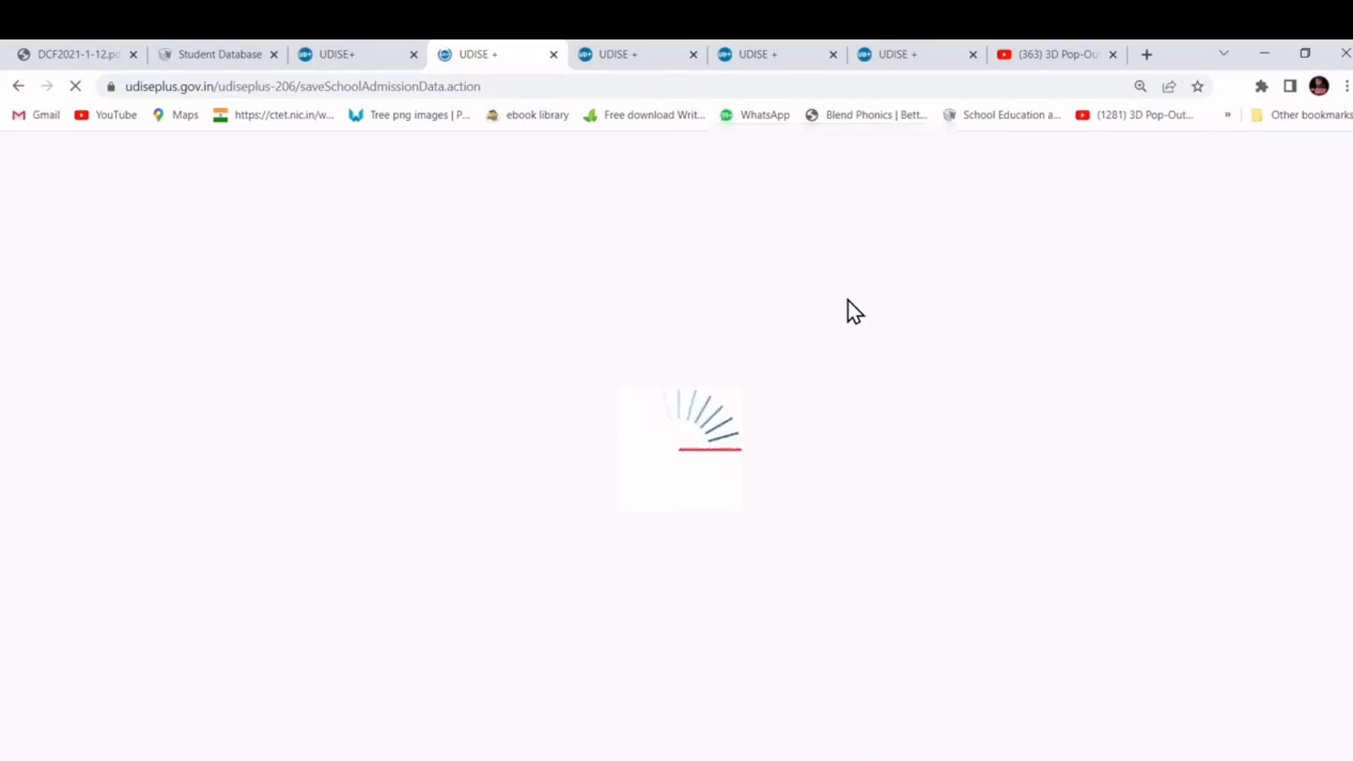
- Review the minority group enrolment in table 4.2 (b), then save the table and confirm the minority enrolment total
scroll(673, 514, down, 6)
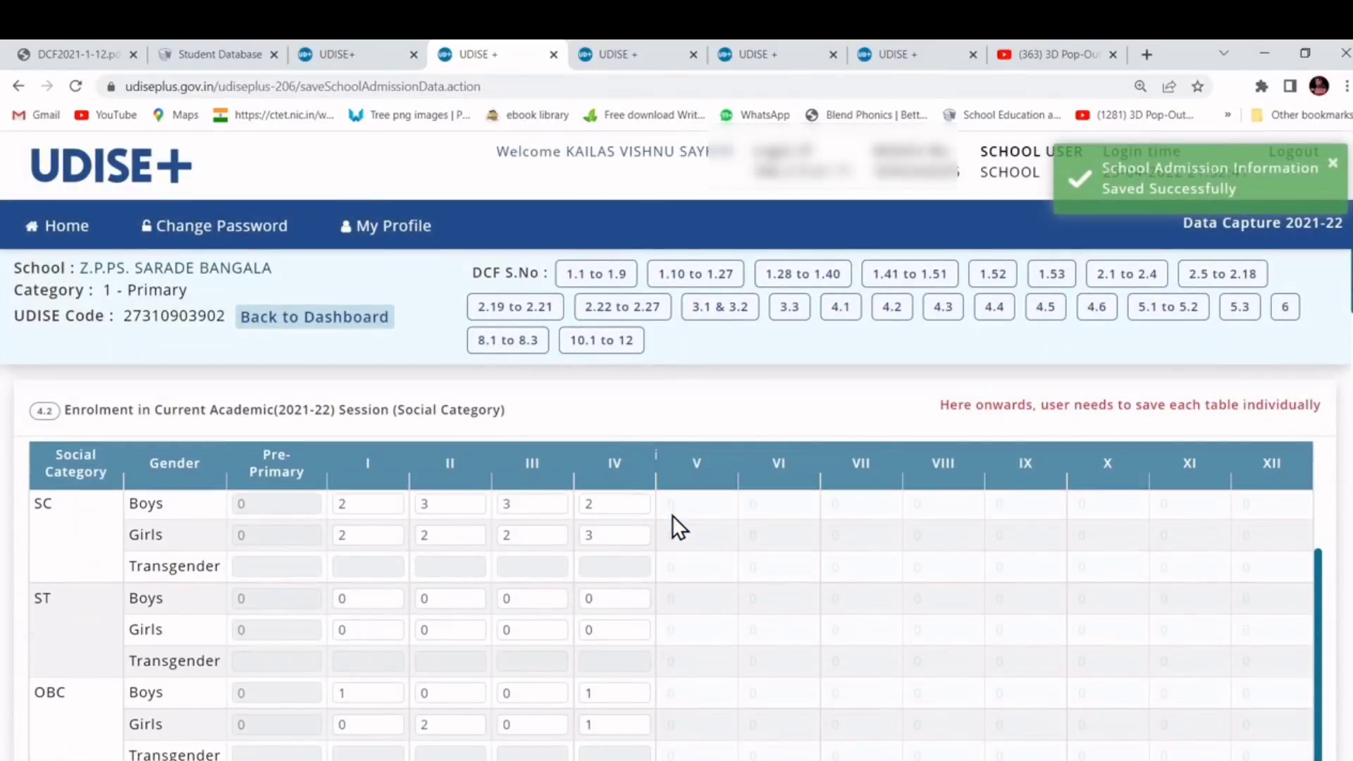
scroll(633, 394, down, 2)
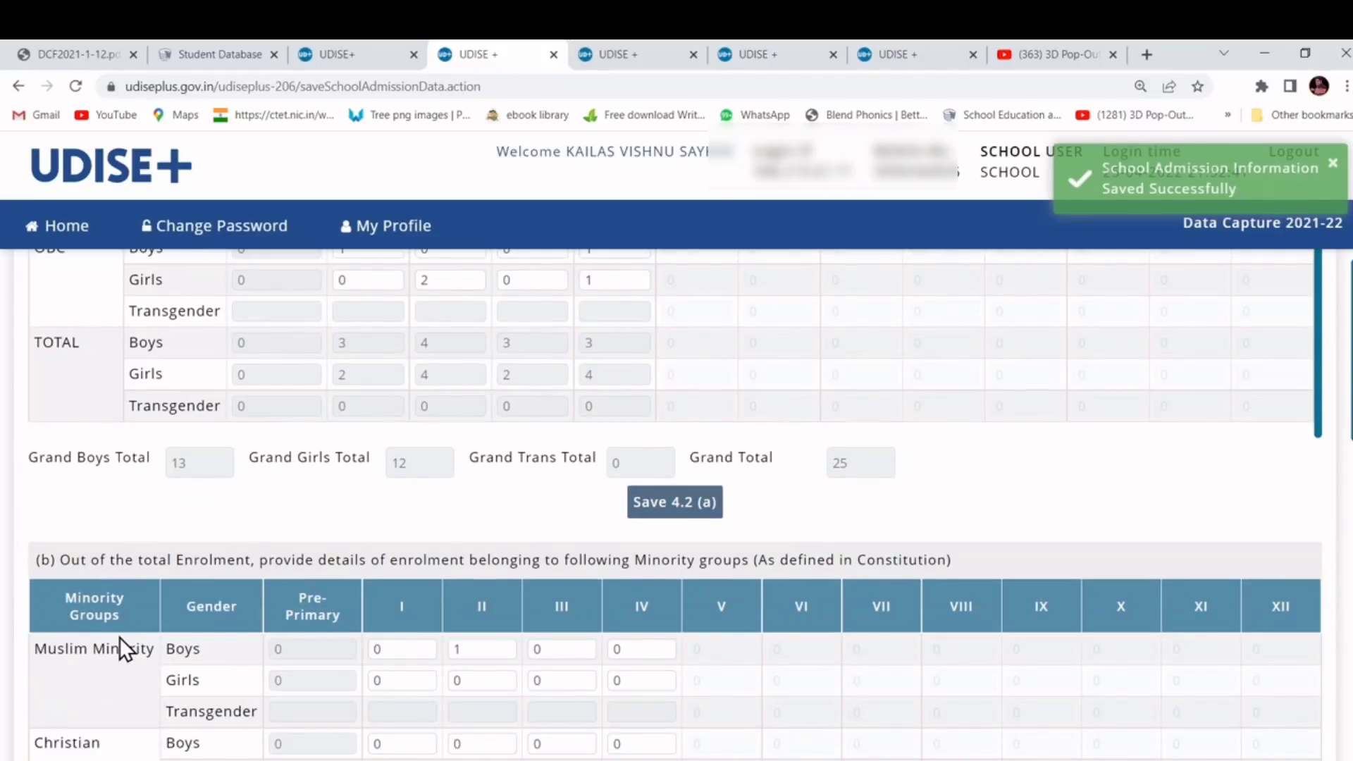
scroll(122, 648, down, 2)
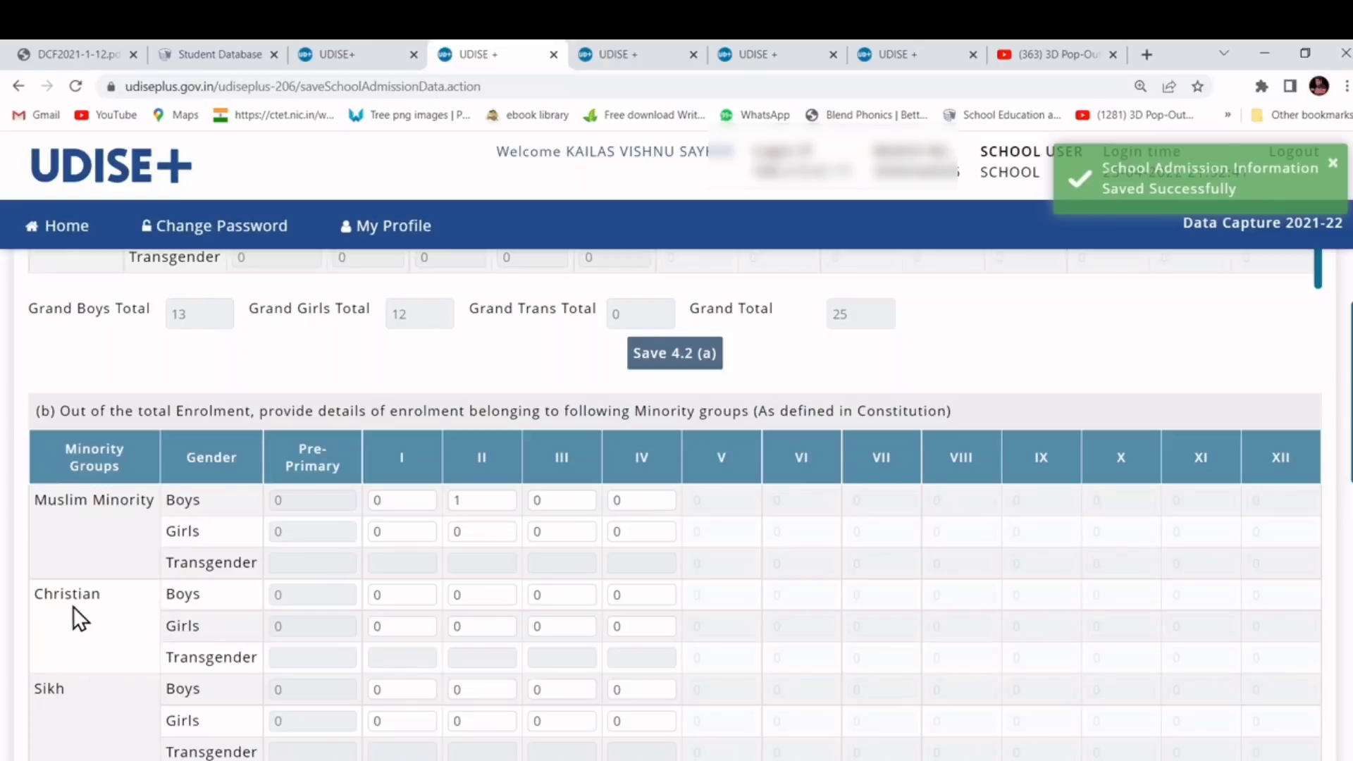
scroll(467, 612, down, 4)
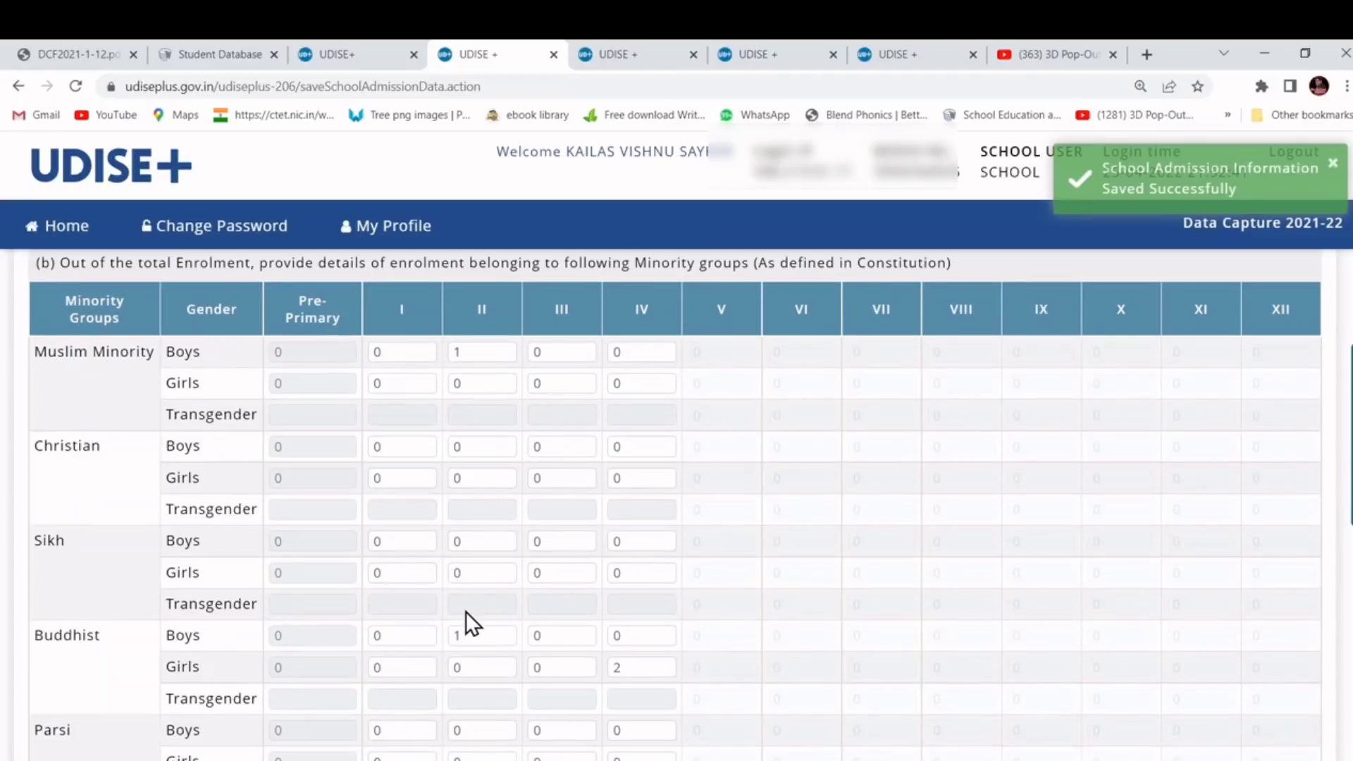
scroll(285, 533, down, 6)
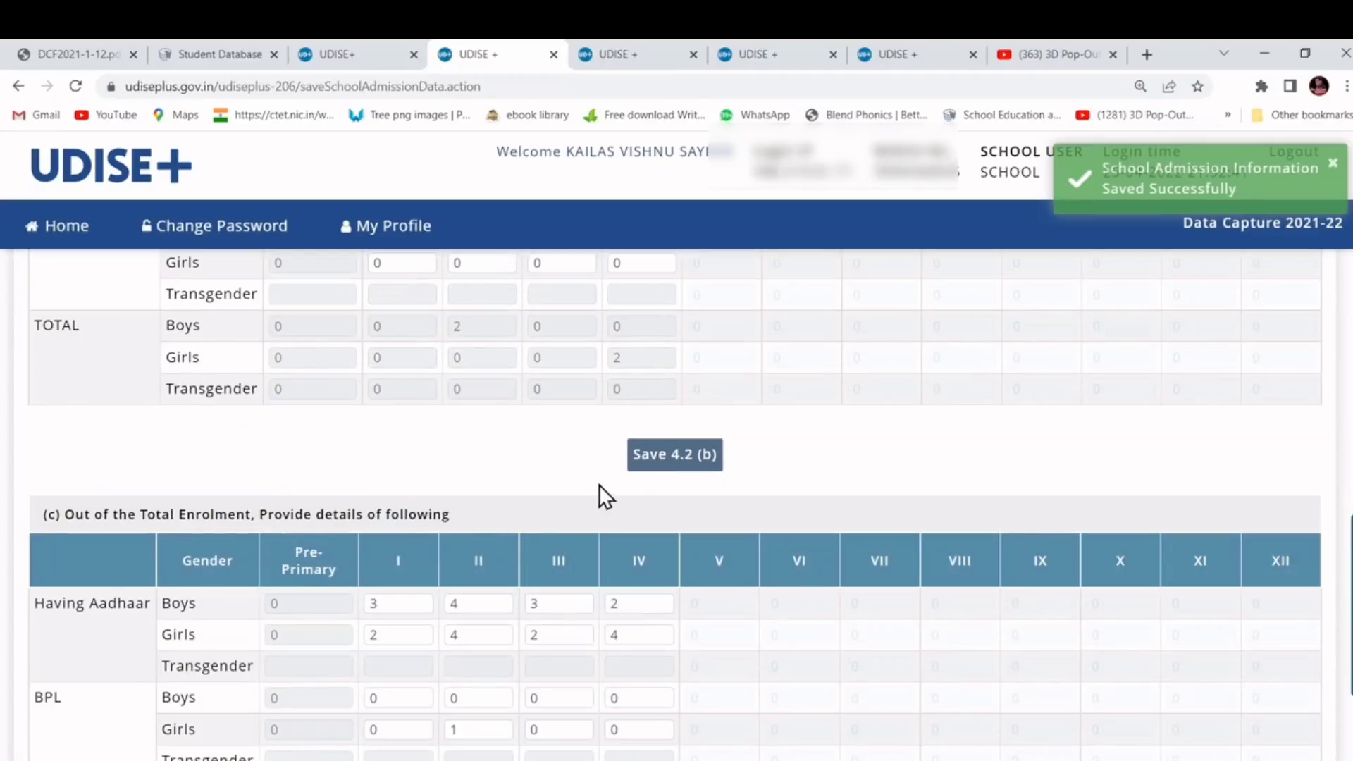
click(675, 456)
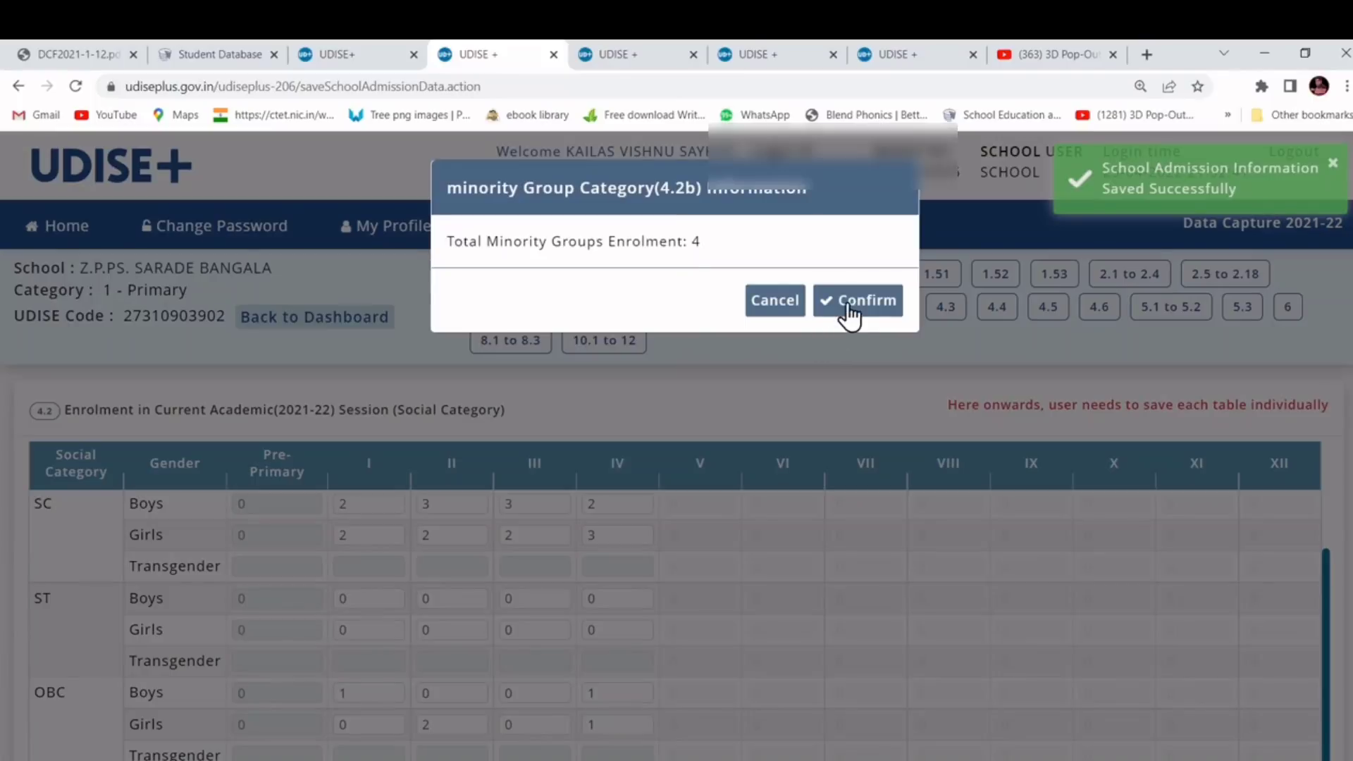
click(850, 304)
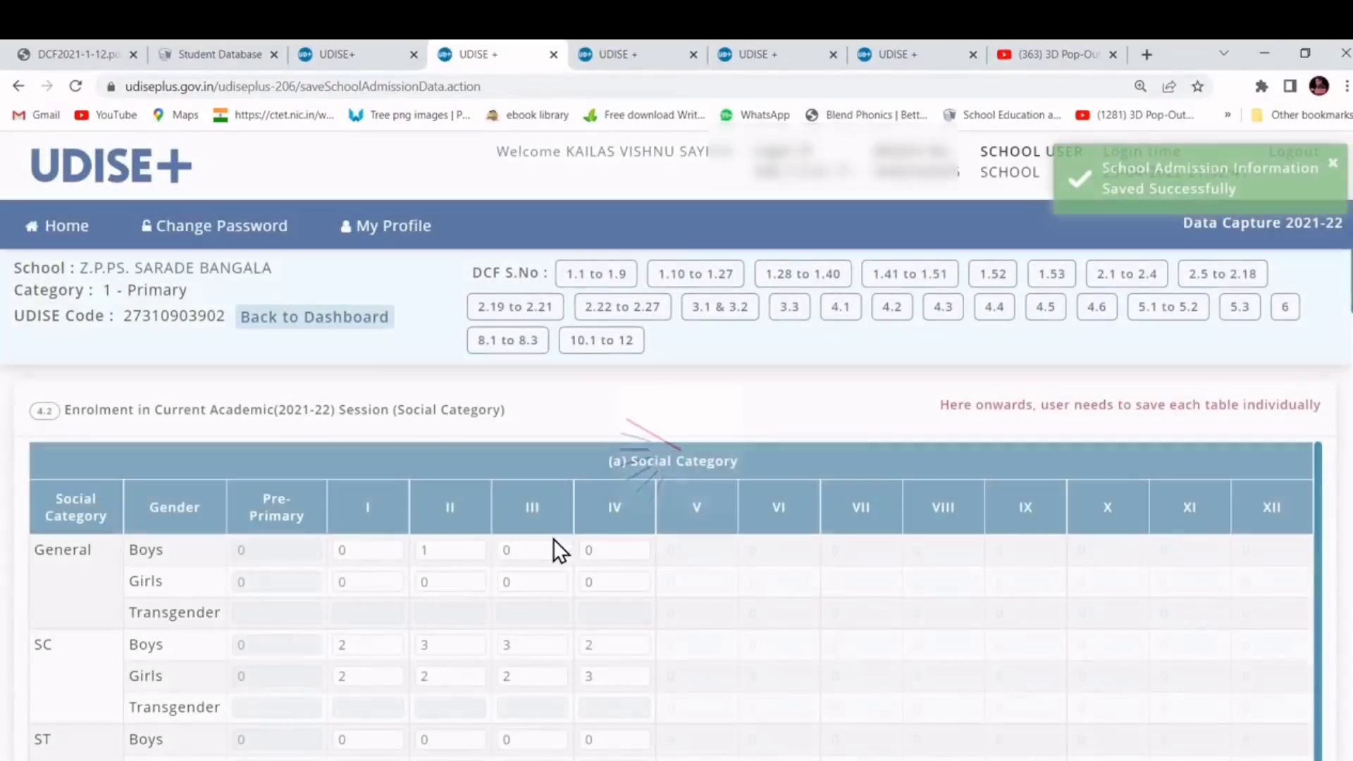
- Review the Aadhaar and BPL enrolment in table 4.2 (c), then save the table and confirm the enrolment total
scroll(514, 539, down, 2)
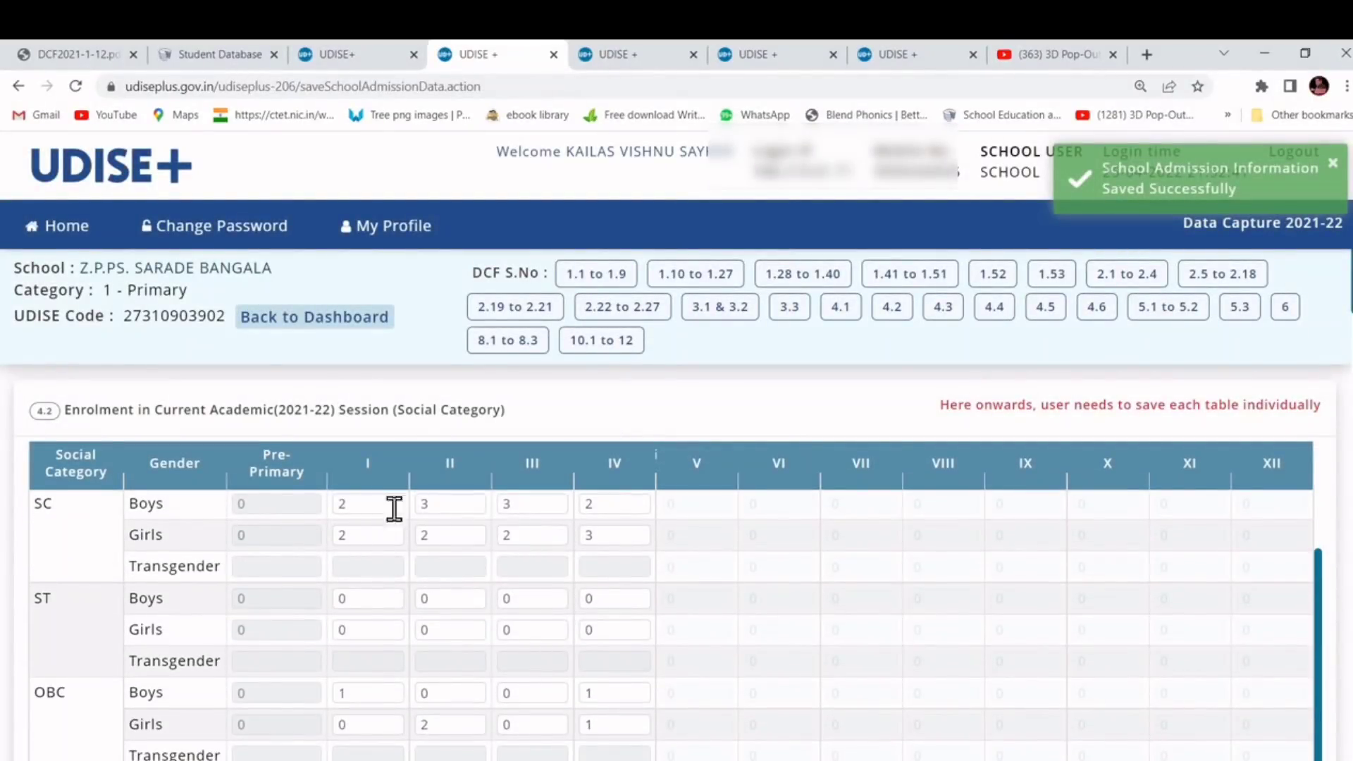
scroll(393, 507, down, 6)
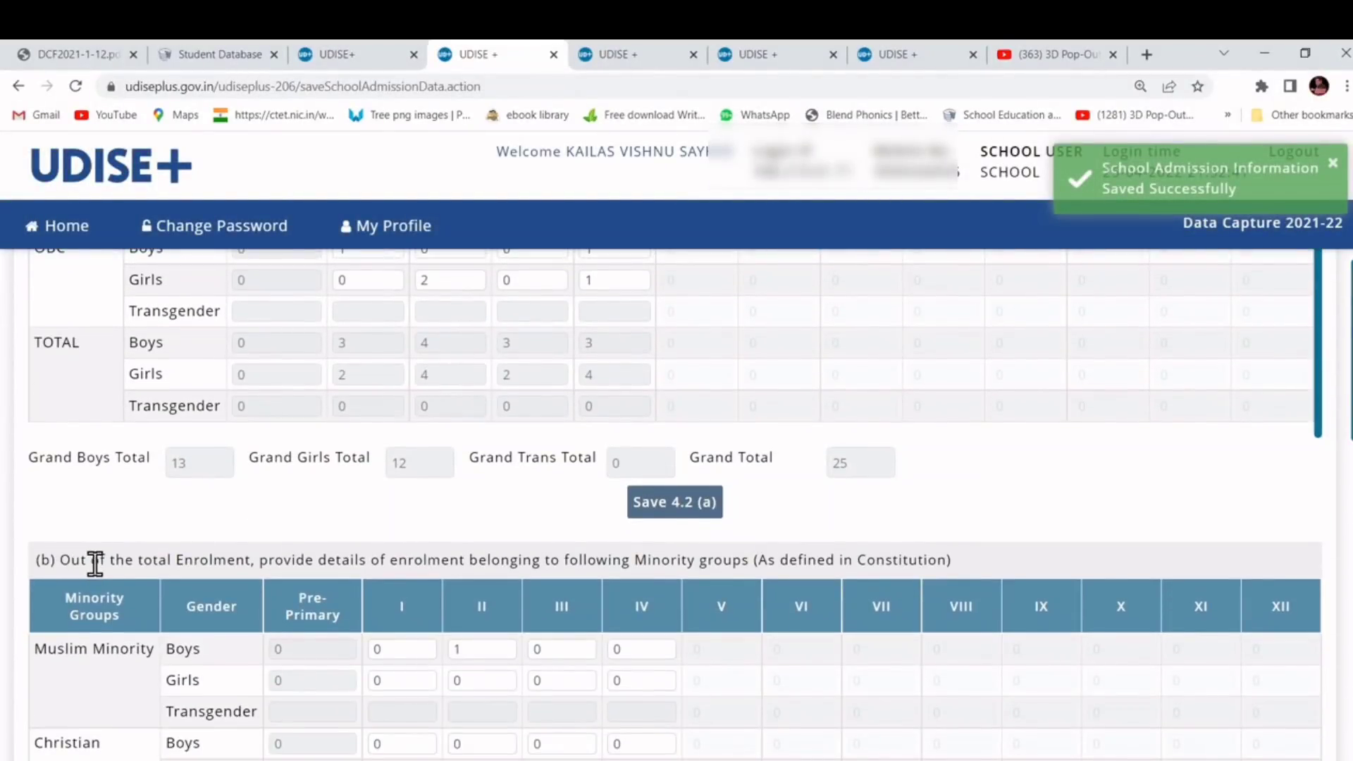
scroll(112, 565, down, 4)
scroll(210, 537, down, 2)
scroll(210, 539, down, 6)
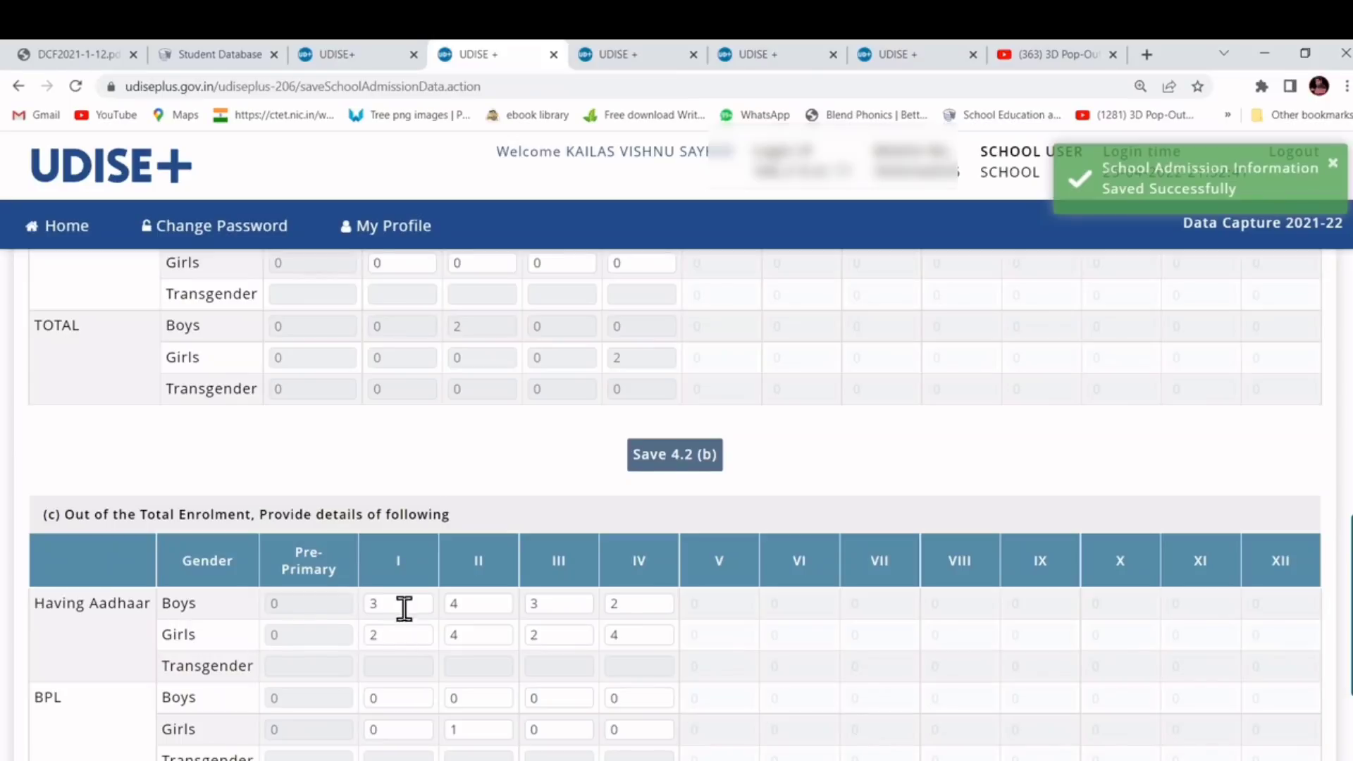
scroll(482, 623, down, 2)
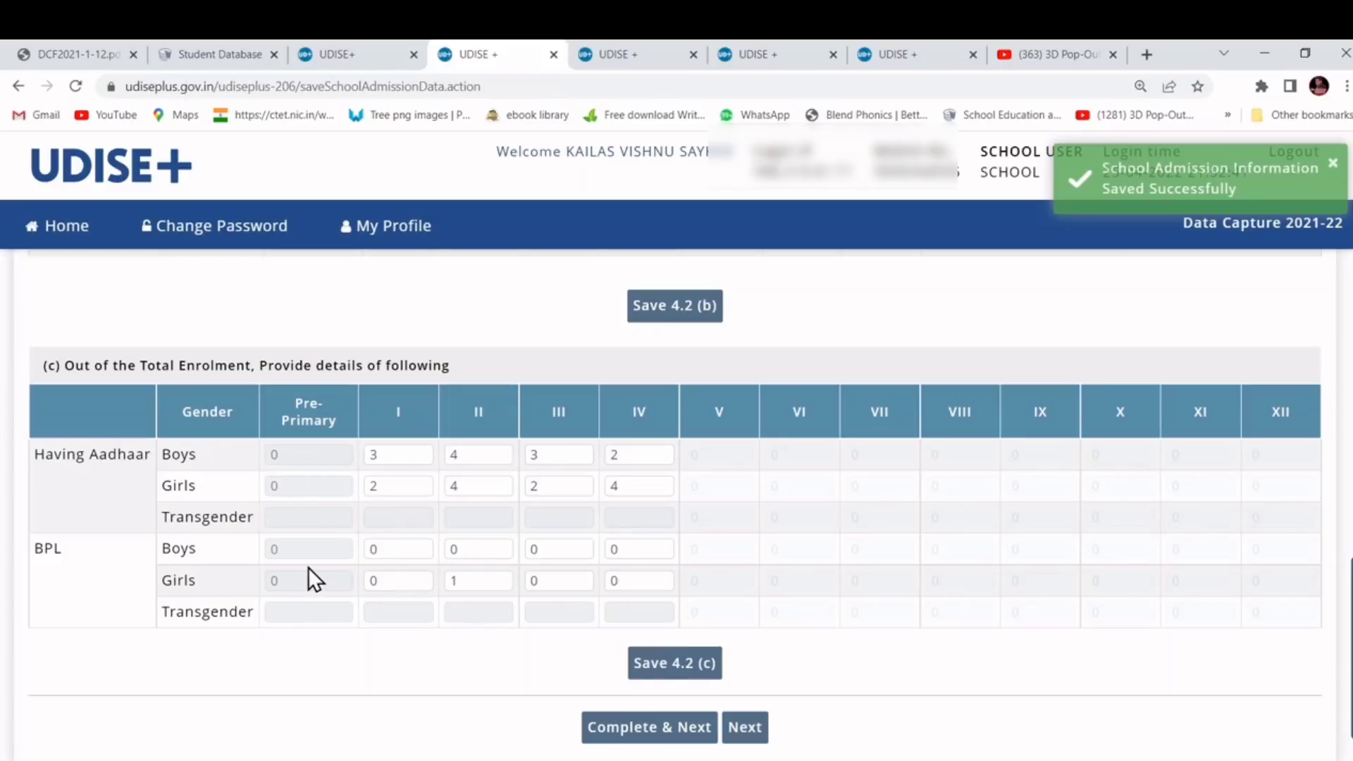
click(667, 669)
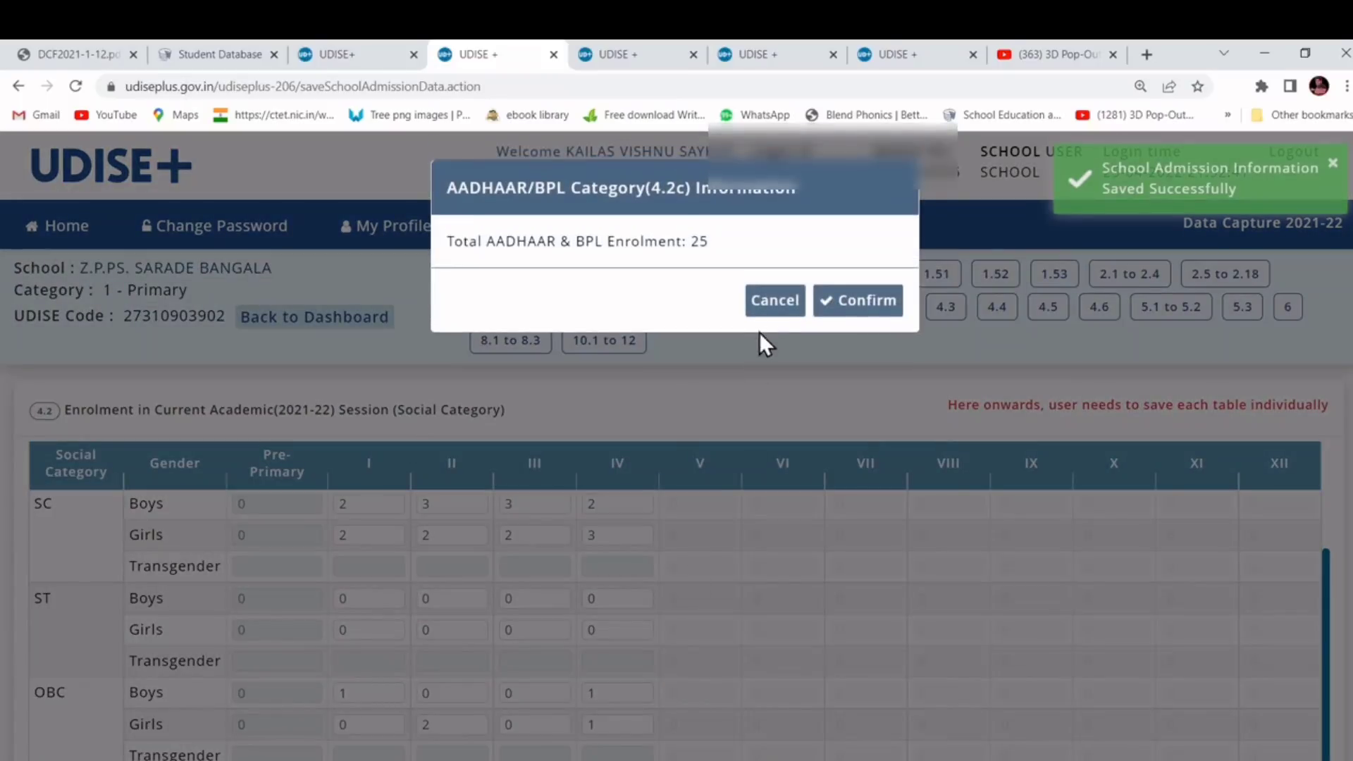
click(869, 301)
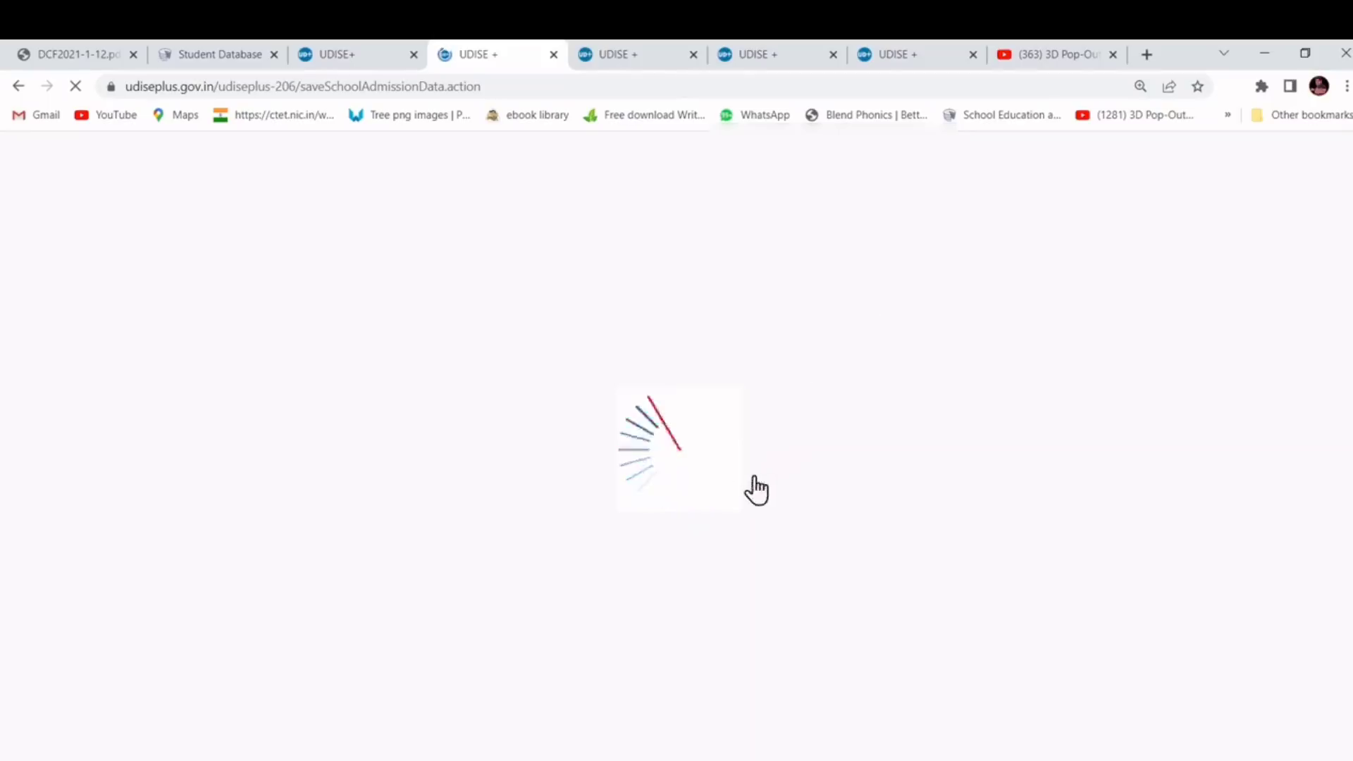
- Mark section 4.2 complete, check the social category and minority enrolment totals, and confirm them to continue to section 4.3
scroll(737, 511, down, 2)
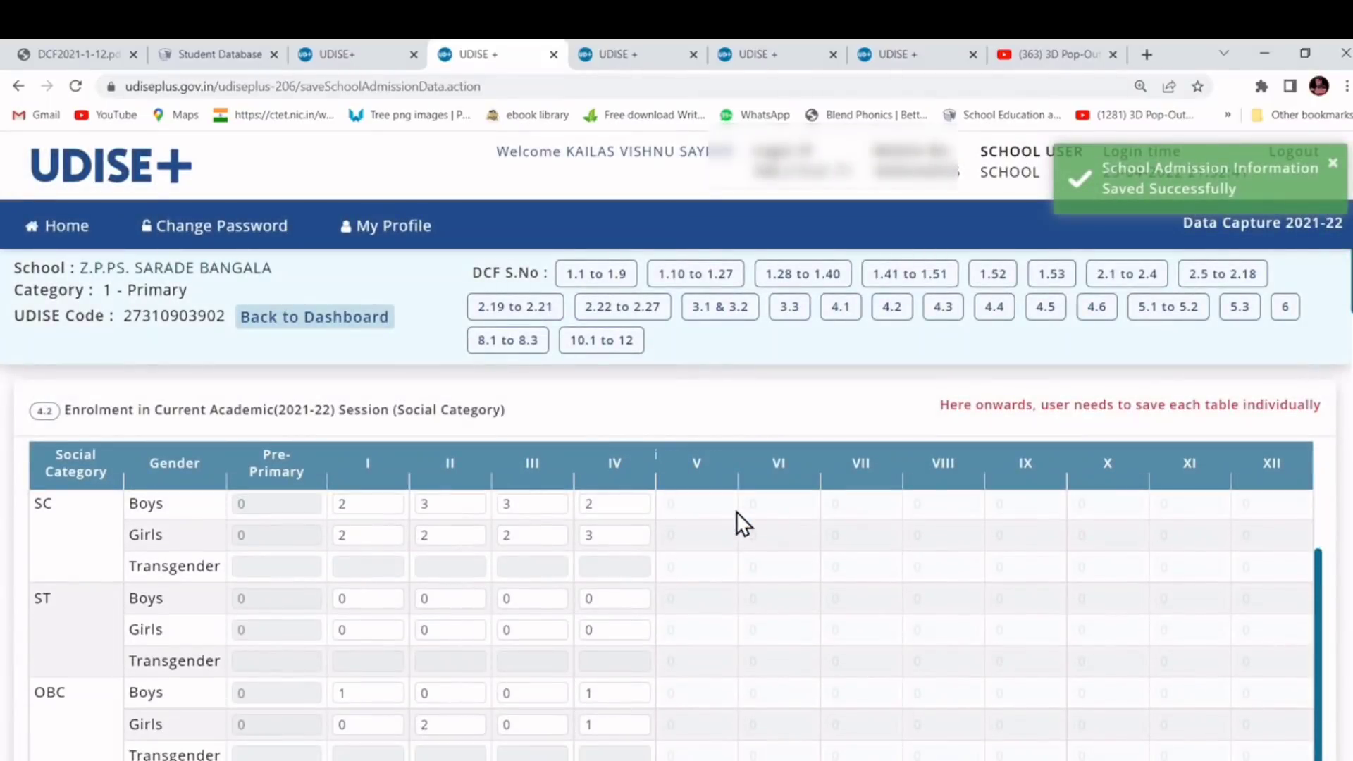
scroll(737, 547, down, 10)
scroll(699, 604, down, 5)
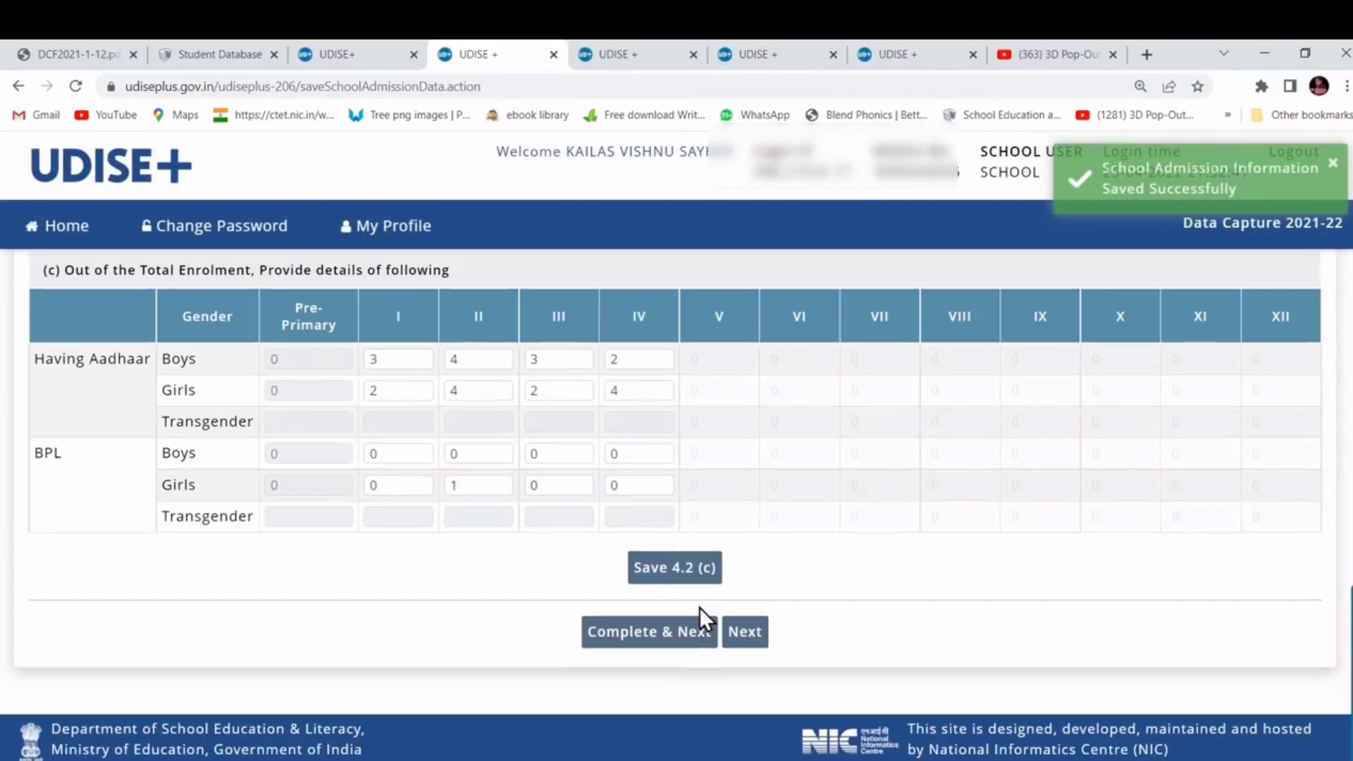
click(655, 633)
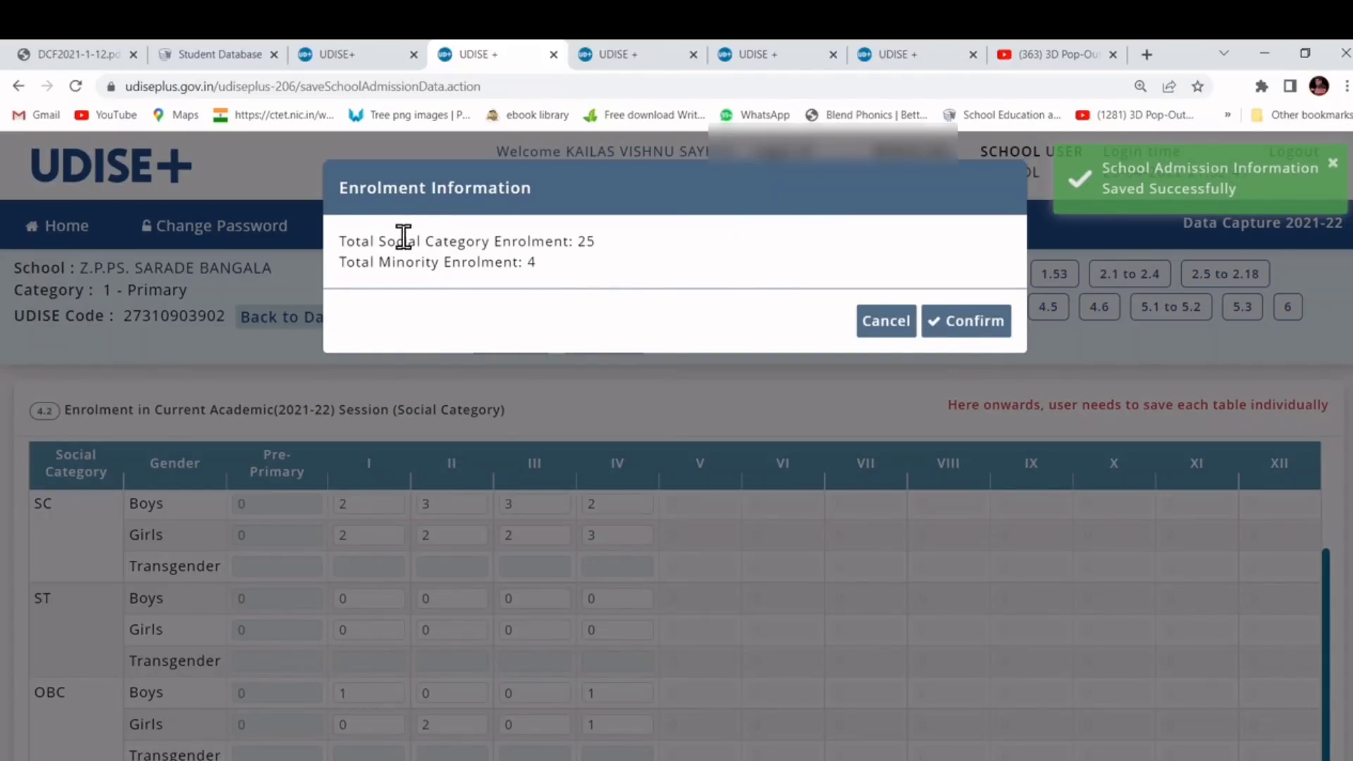
drag(404, 240, 598, 243)
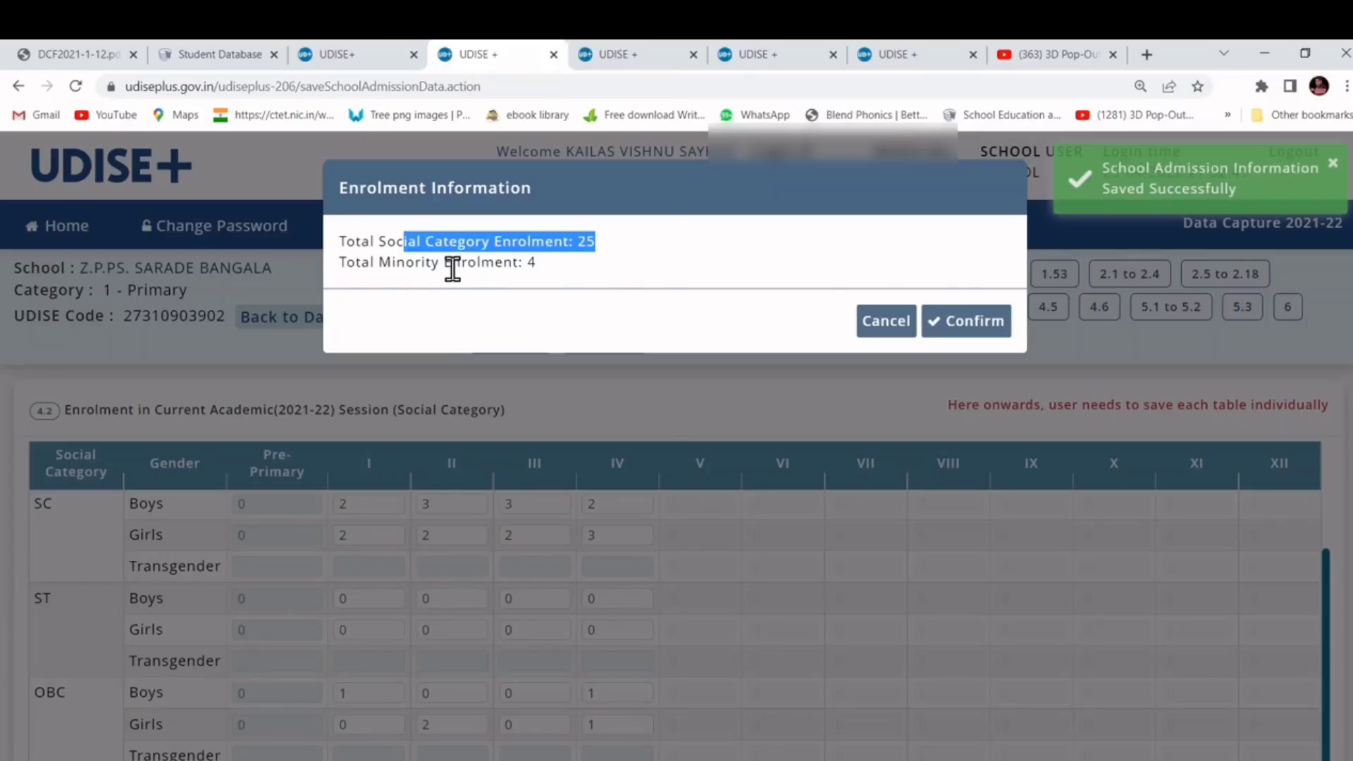
drag(451, 264, 557, 282)
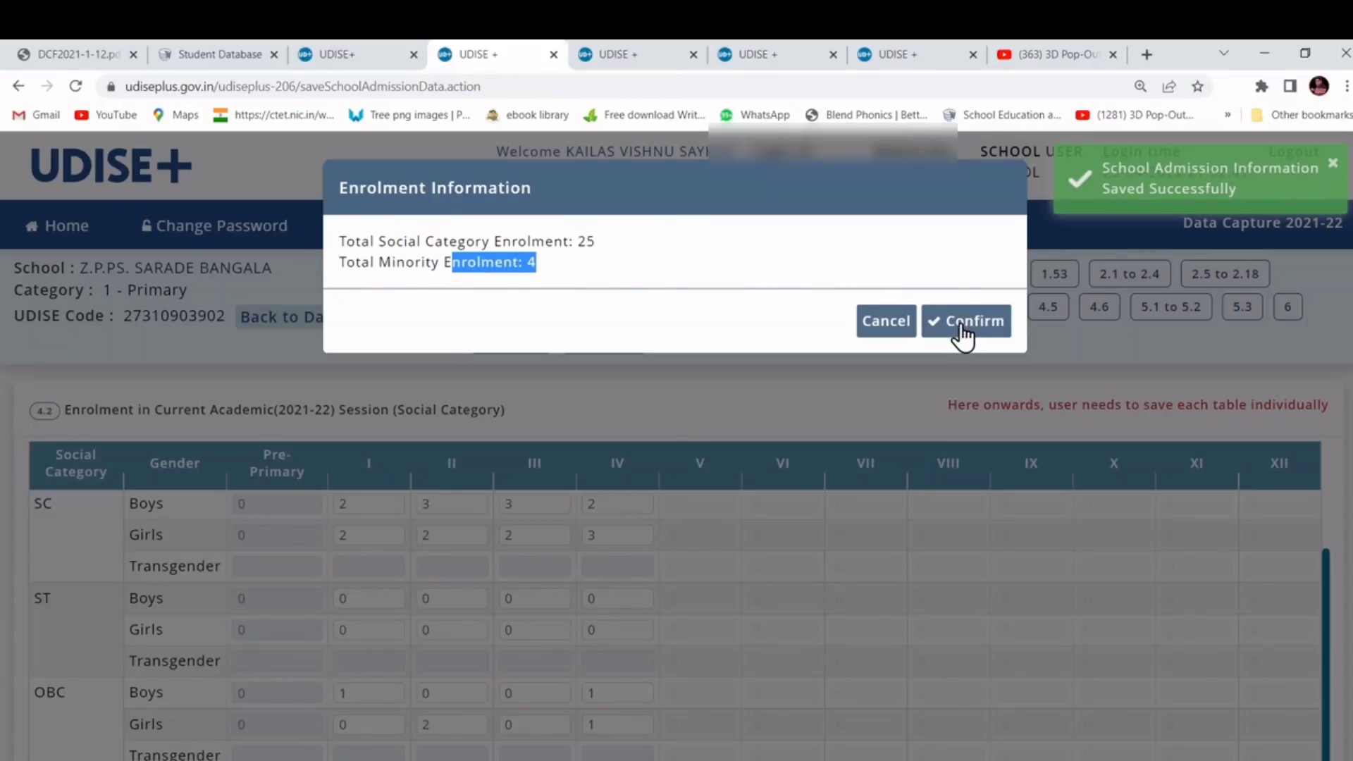
click(962, 324)
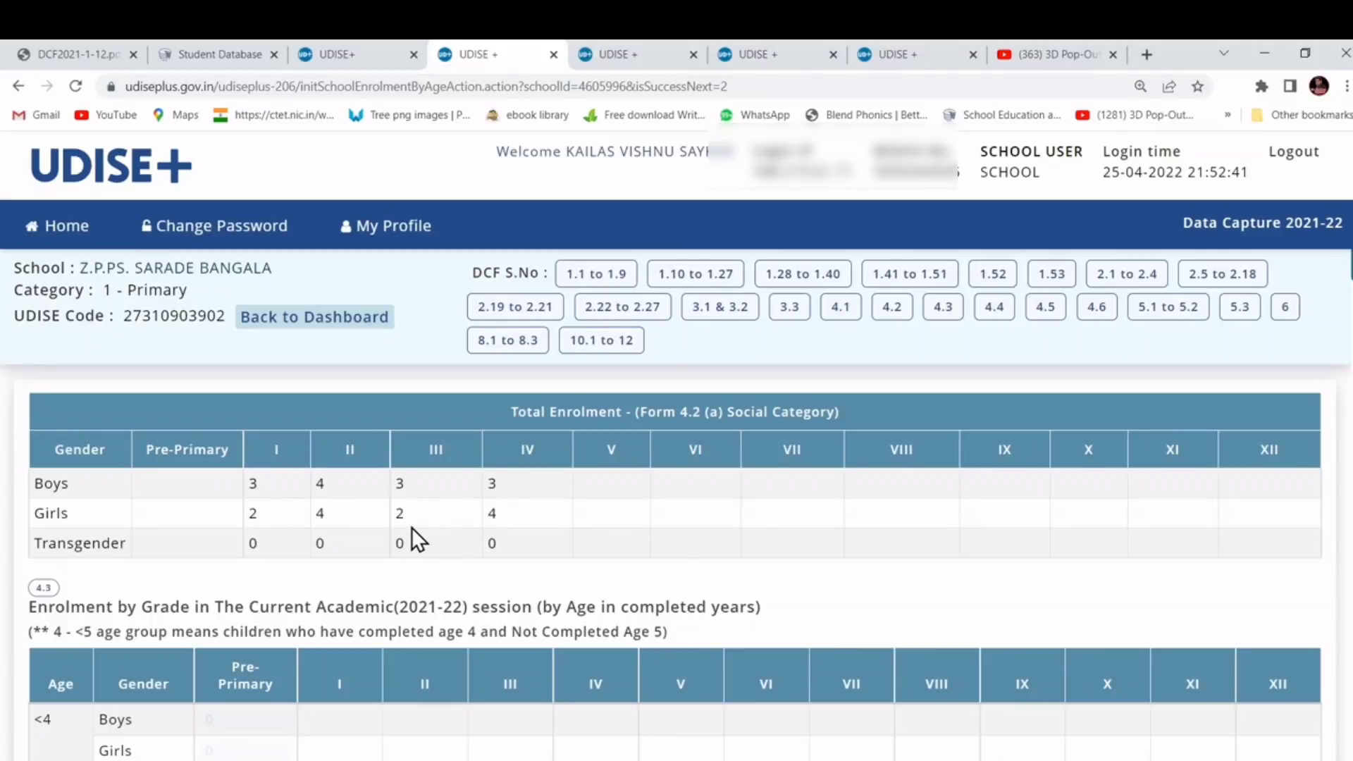
- Review the 2021-22 enrolment by age and grade in section 4.3, then save it and continue to section 4.4
scroll(412, 527, down, 2)
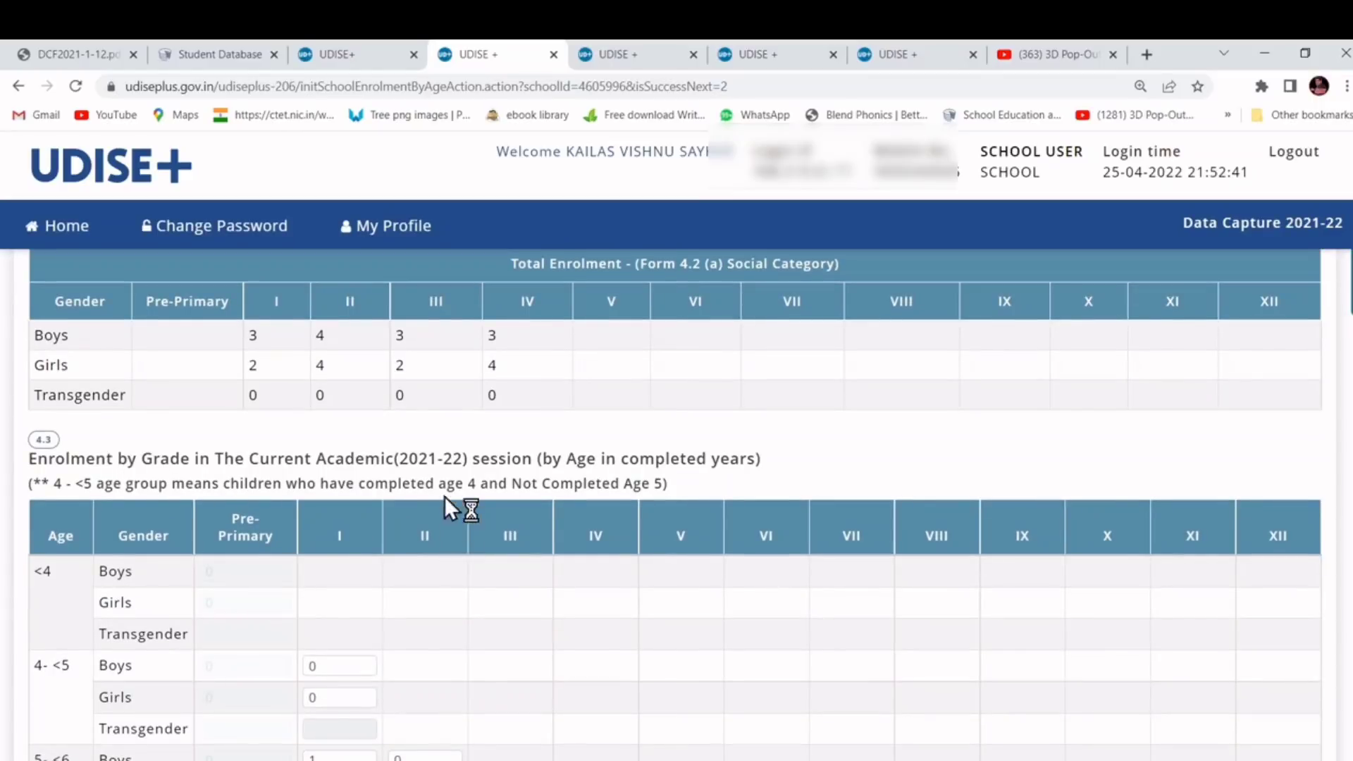
drag(317, 461, 421, 471)
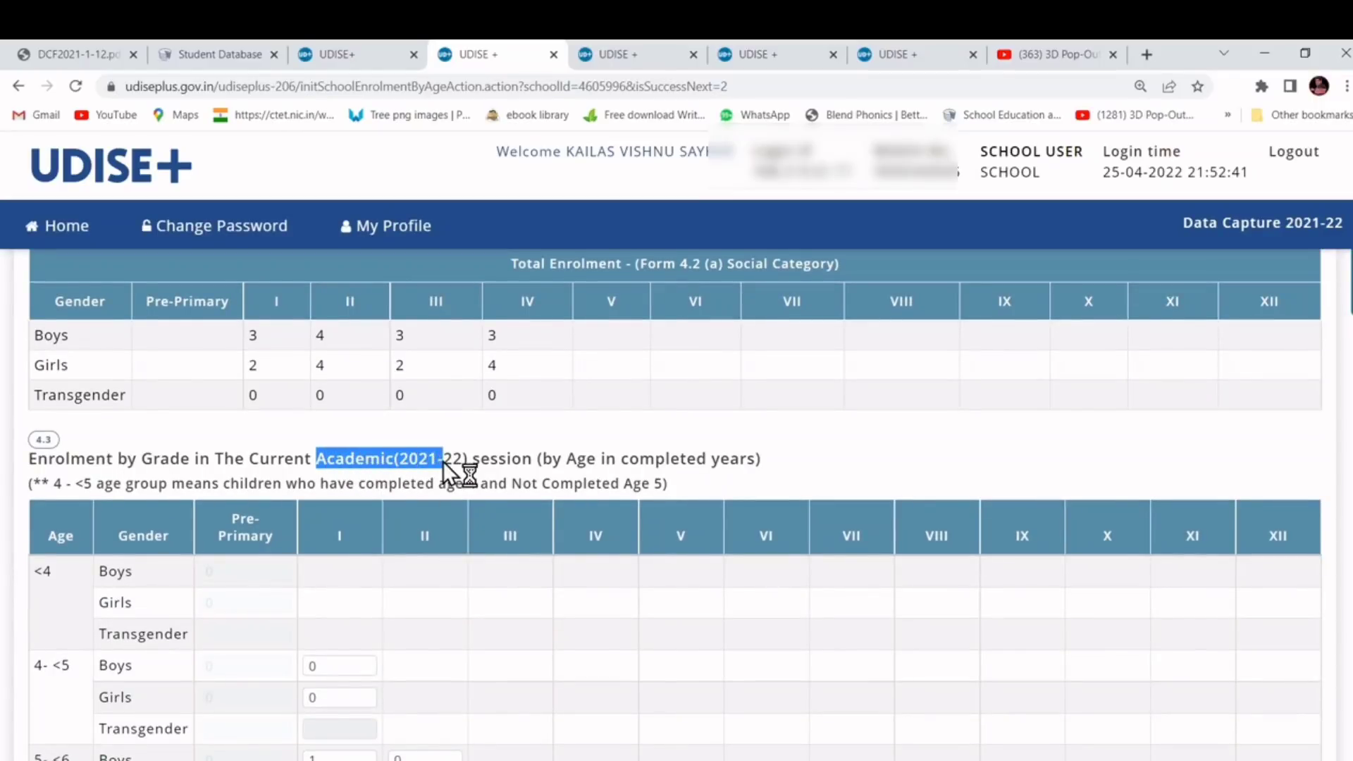
scroll(279, 602, down, 3)
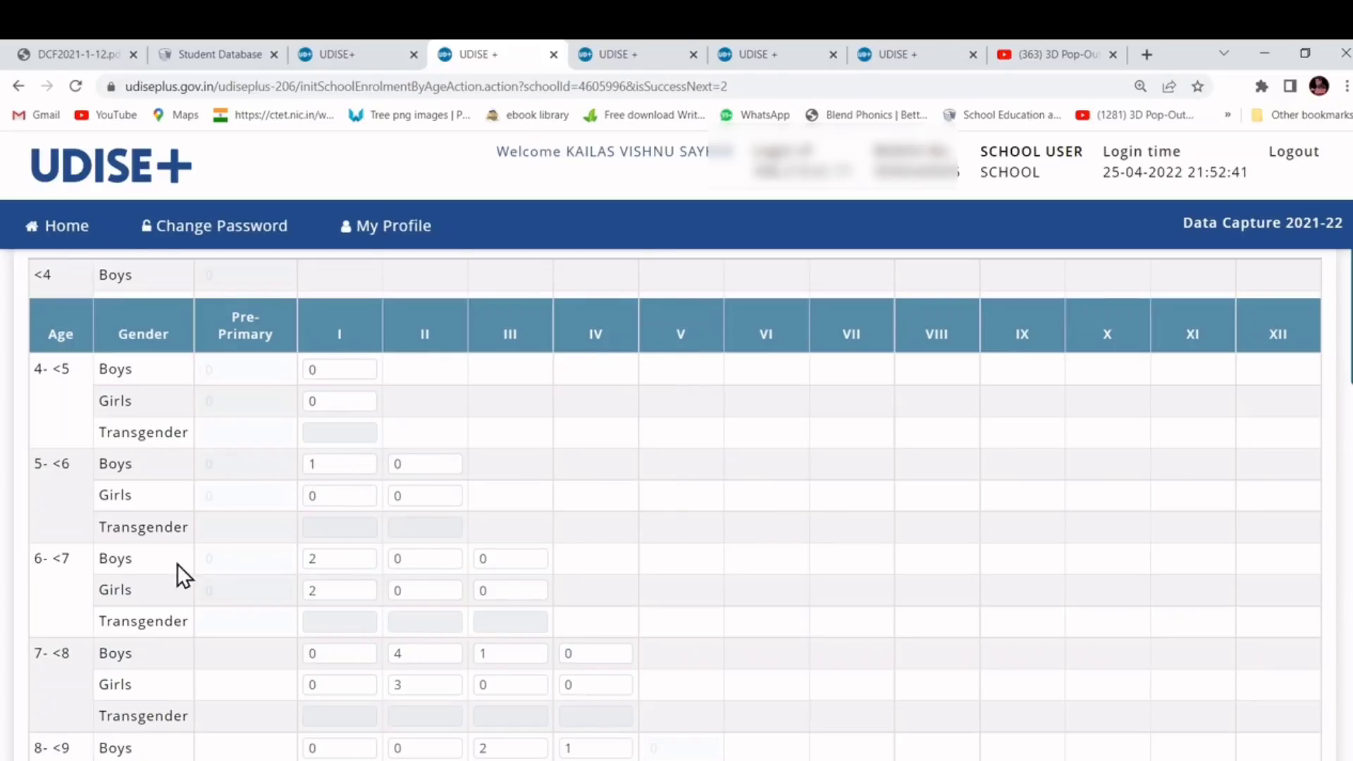
scroll(355, 579, down, 2)
scroll(355, 579, down, 15)
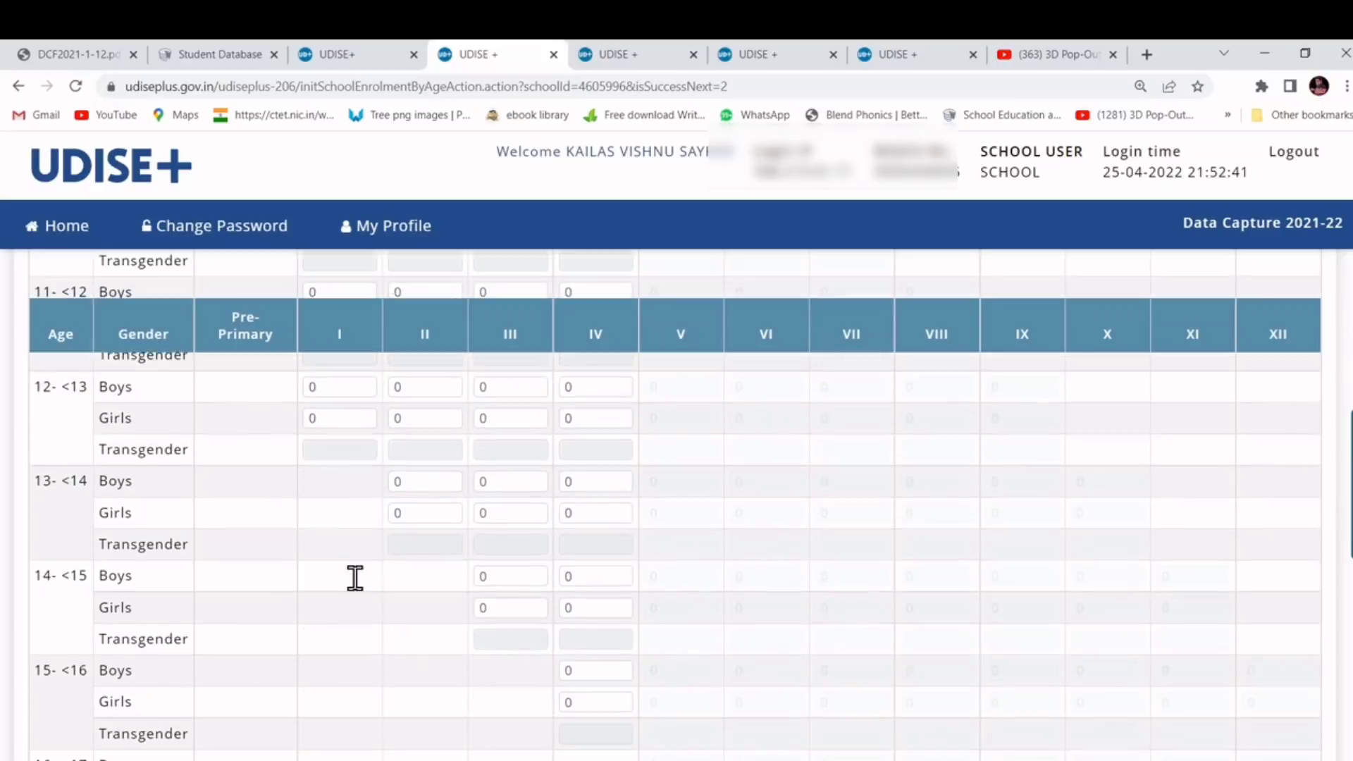
scroll(355, 580, down, 8)
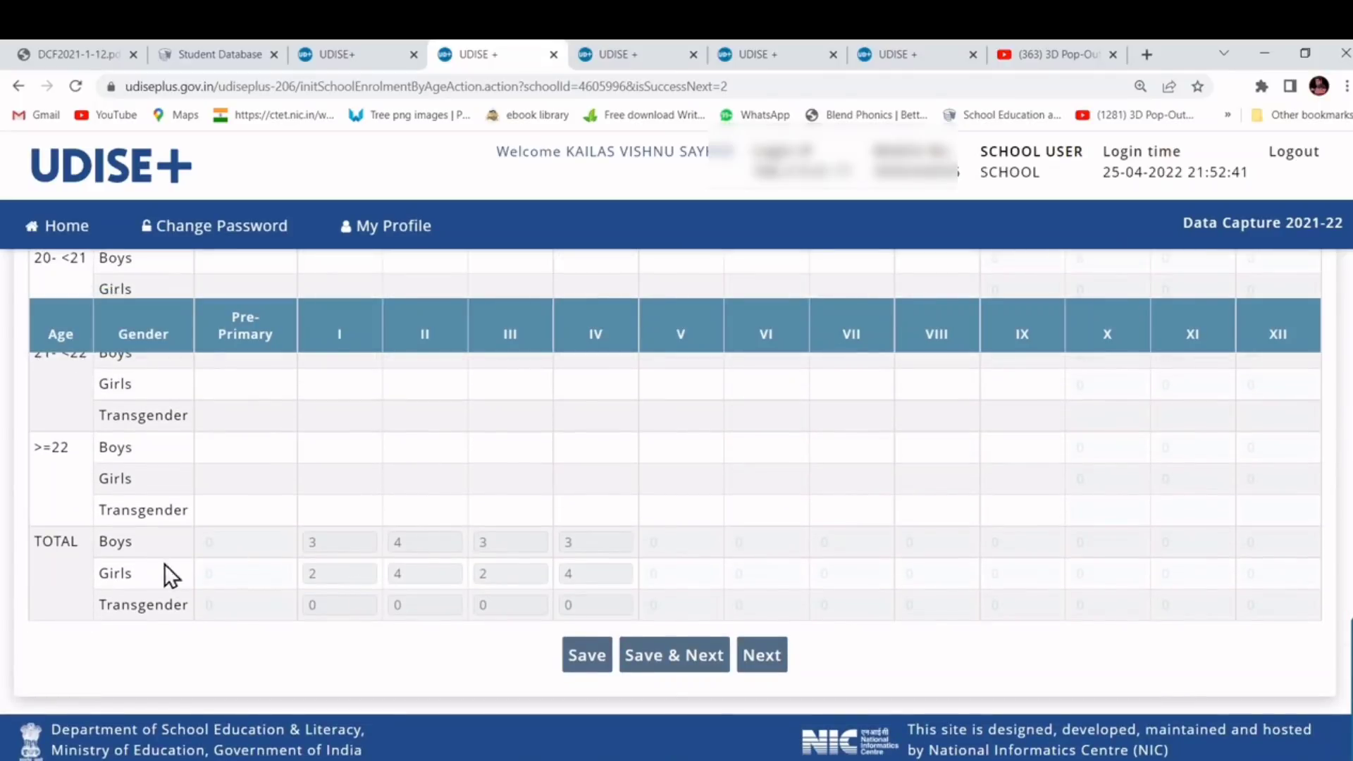
click(681, 654)
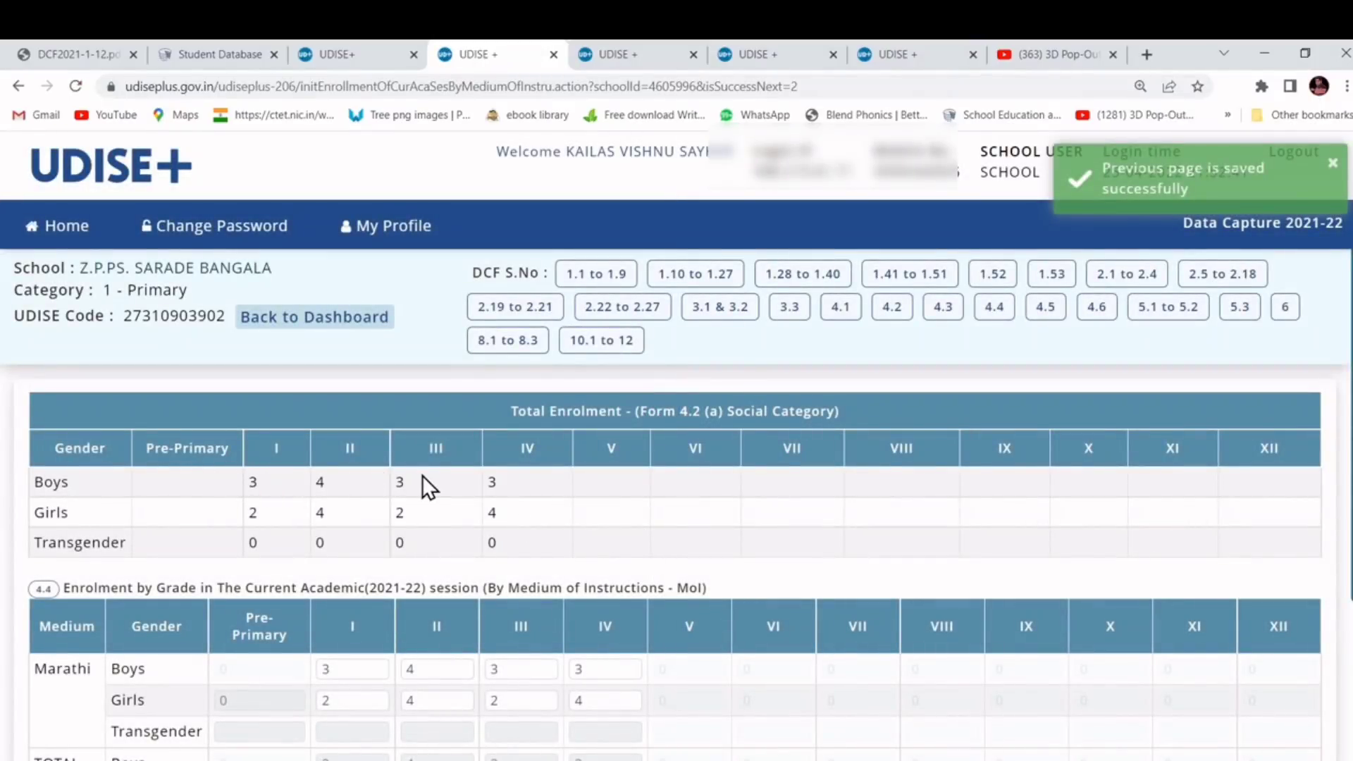
- Check the Marathi-medium enrolment by grade in section 4.4, then save it and continue to section 4.5
scroll(421, 475, down, 3)
scroll(463, 529, up, 3)
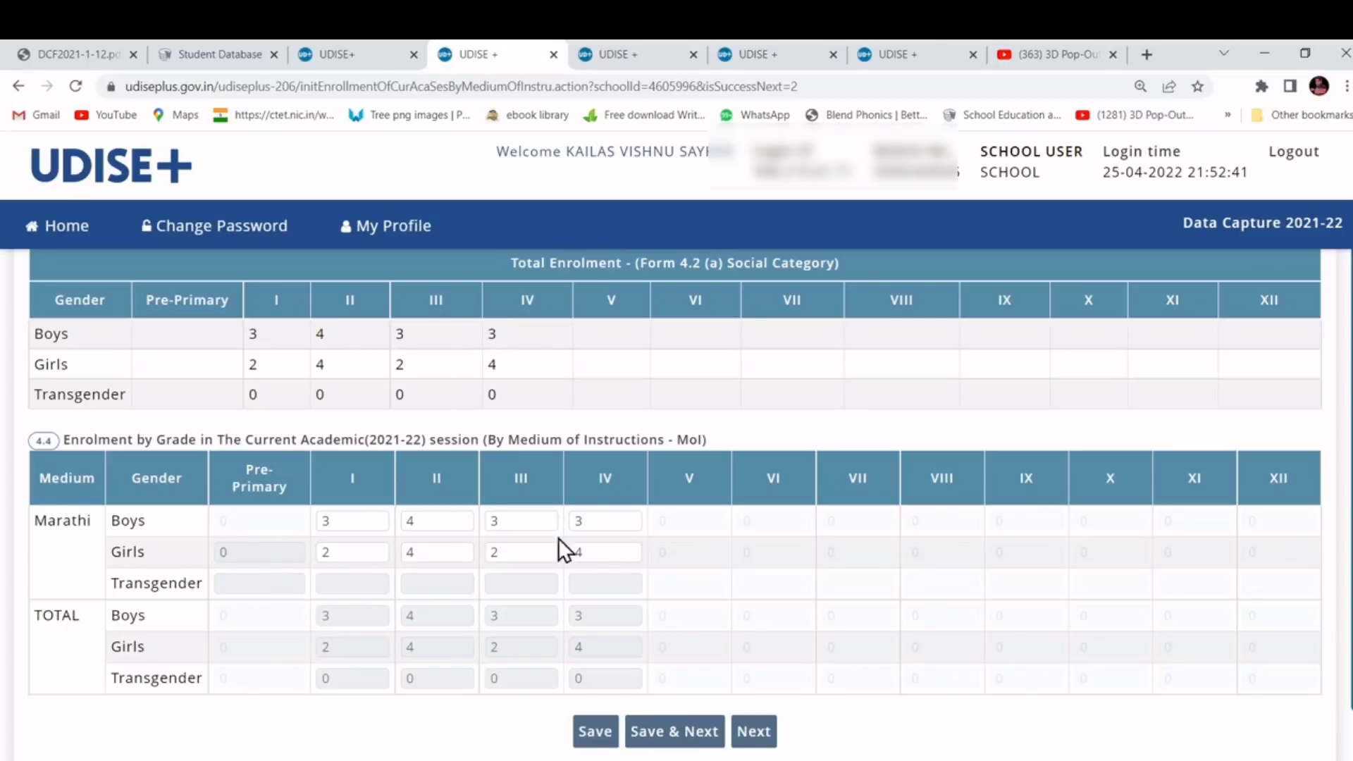
click(693, 743)
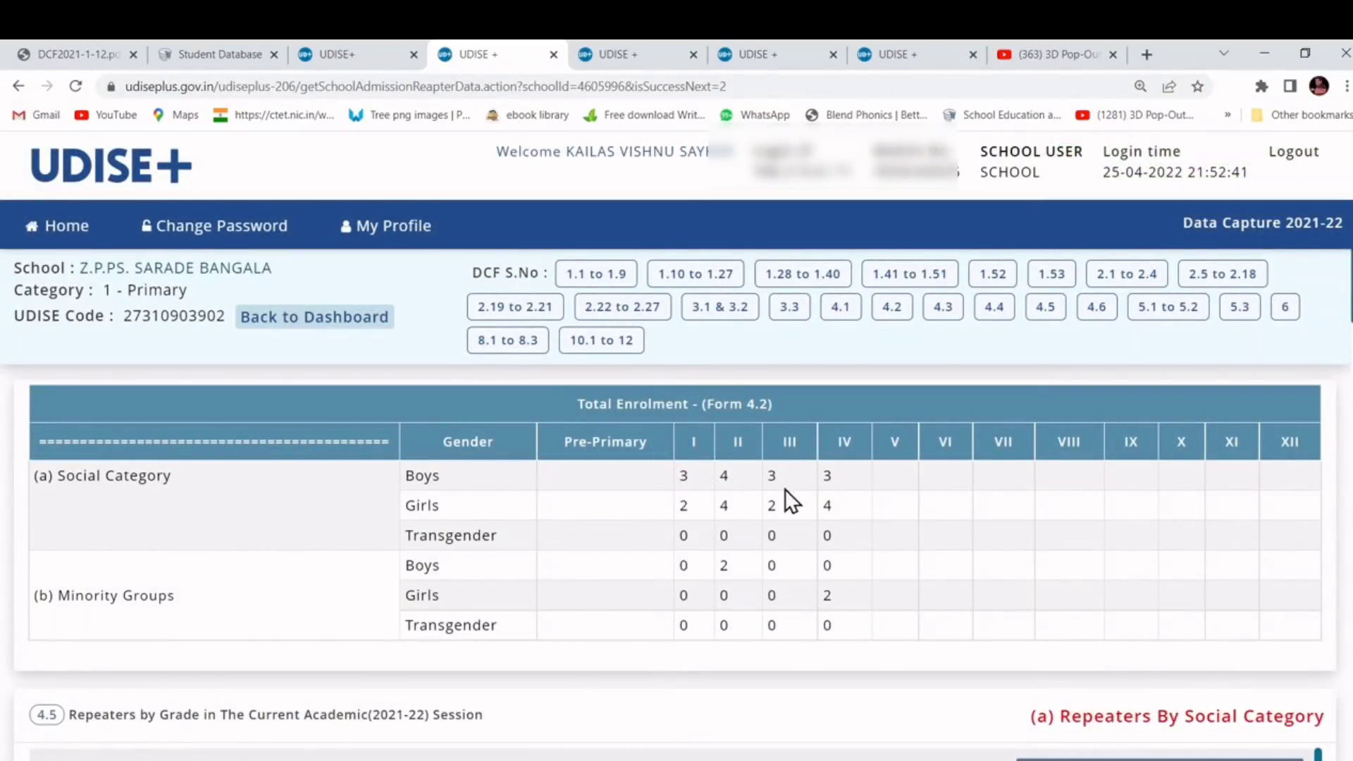
- Review the repeaters by social category in table 4.5 (a) and save the table
scroll(828, 513, down, 4)
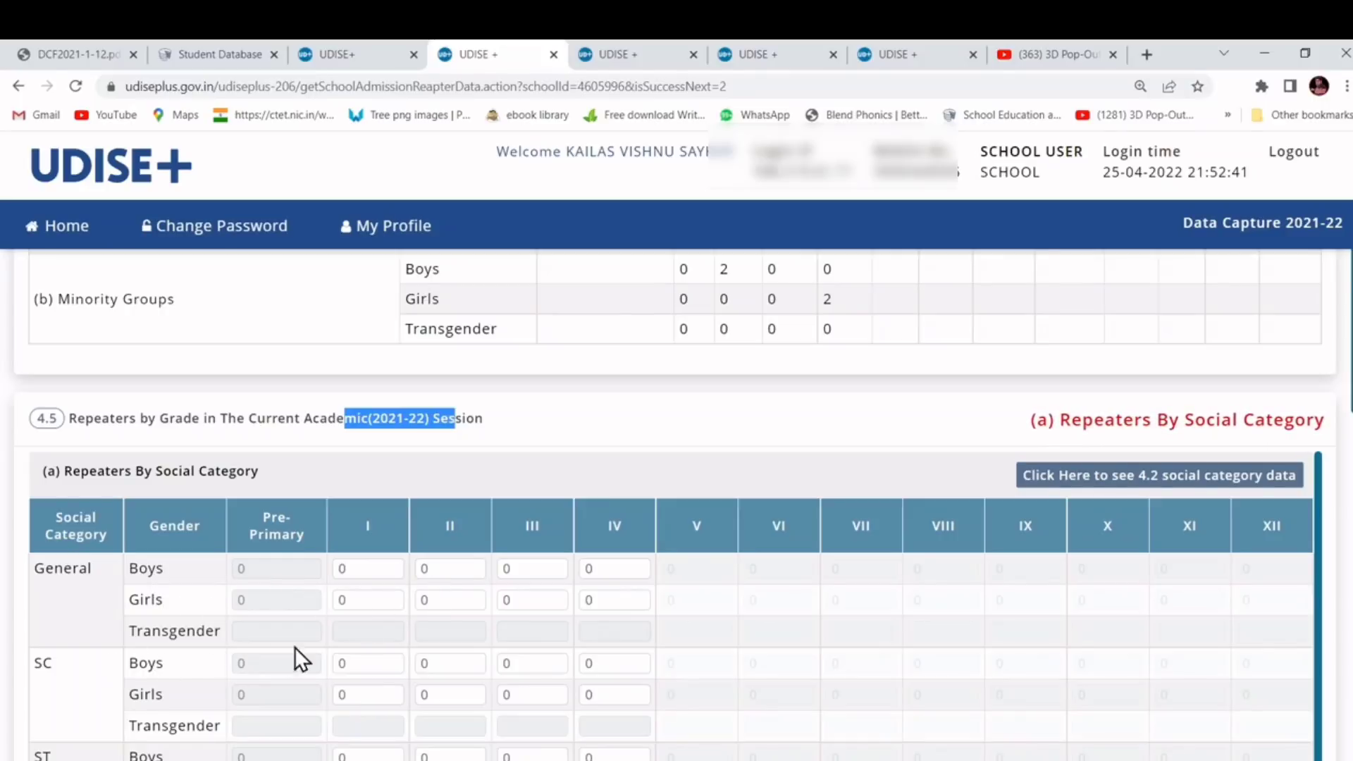
scroll(444, 622, down, 2)
scroll(417, 599, down, 5)
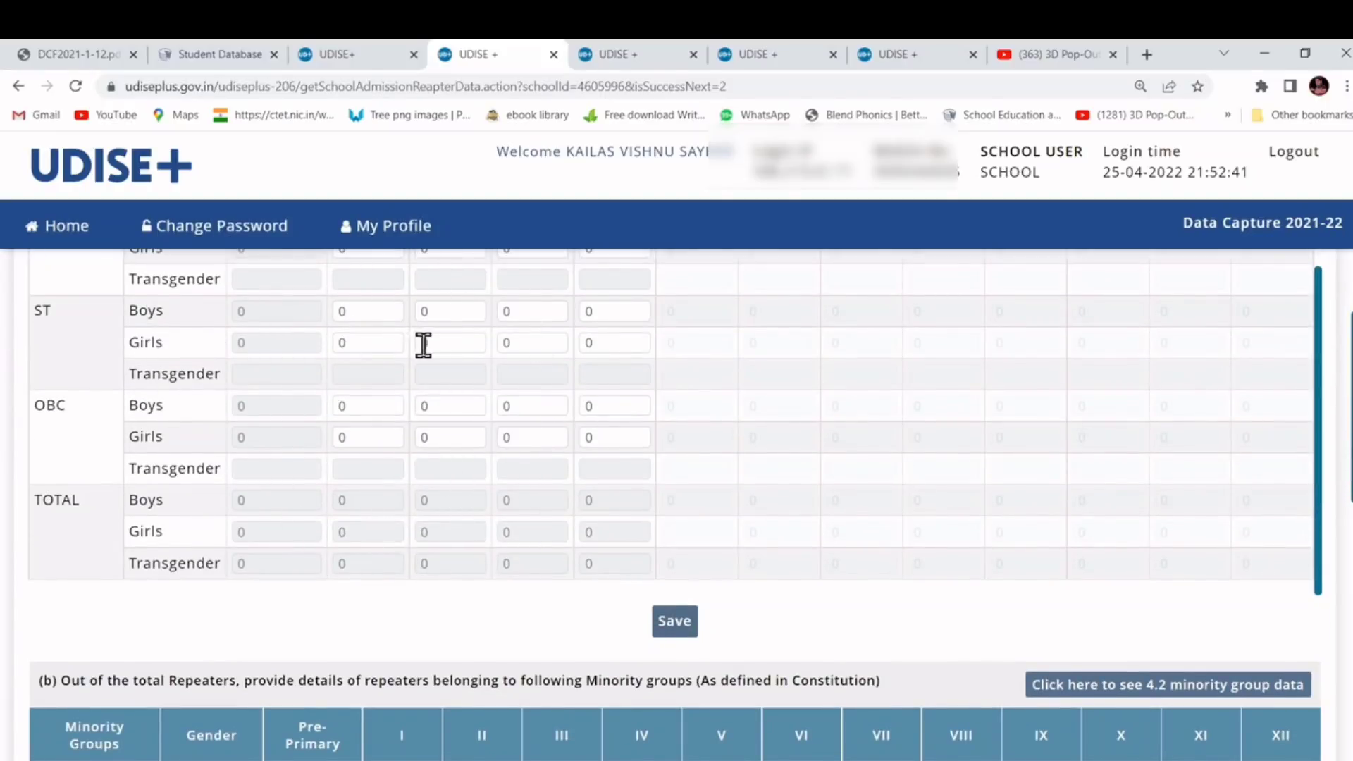
click(671, 620)
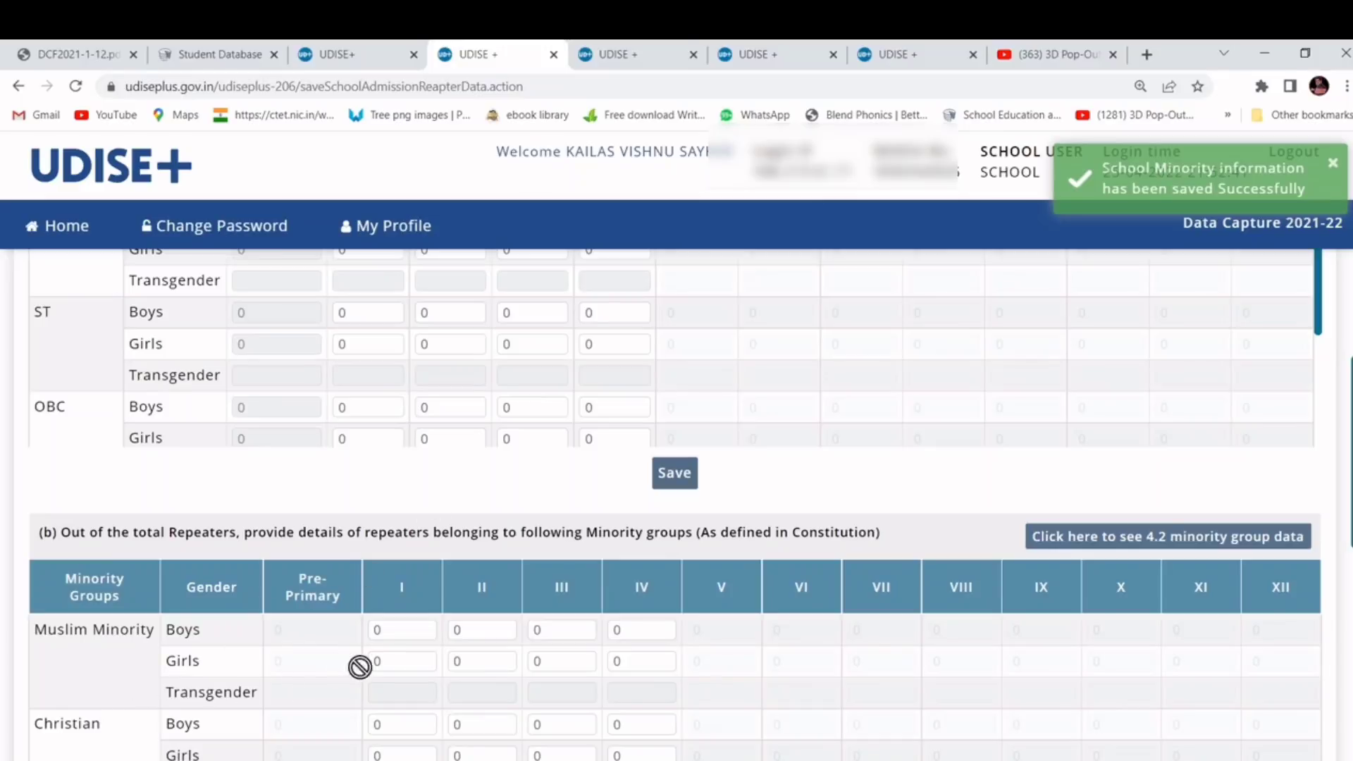
- Review and save the minority group repeaters in table 4.5 (b), then save and complete section 4.5 to reach section 4.6
scroll(550, 636, down, 4)
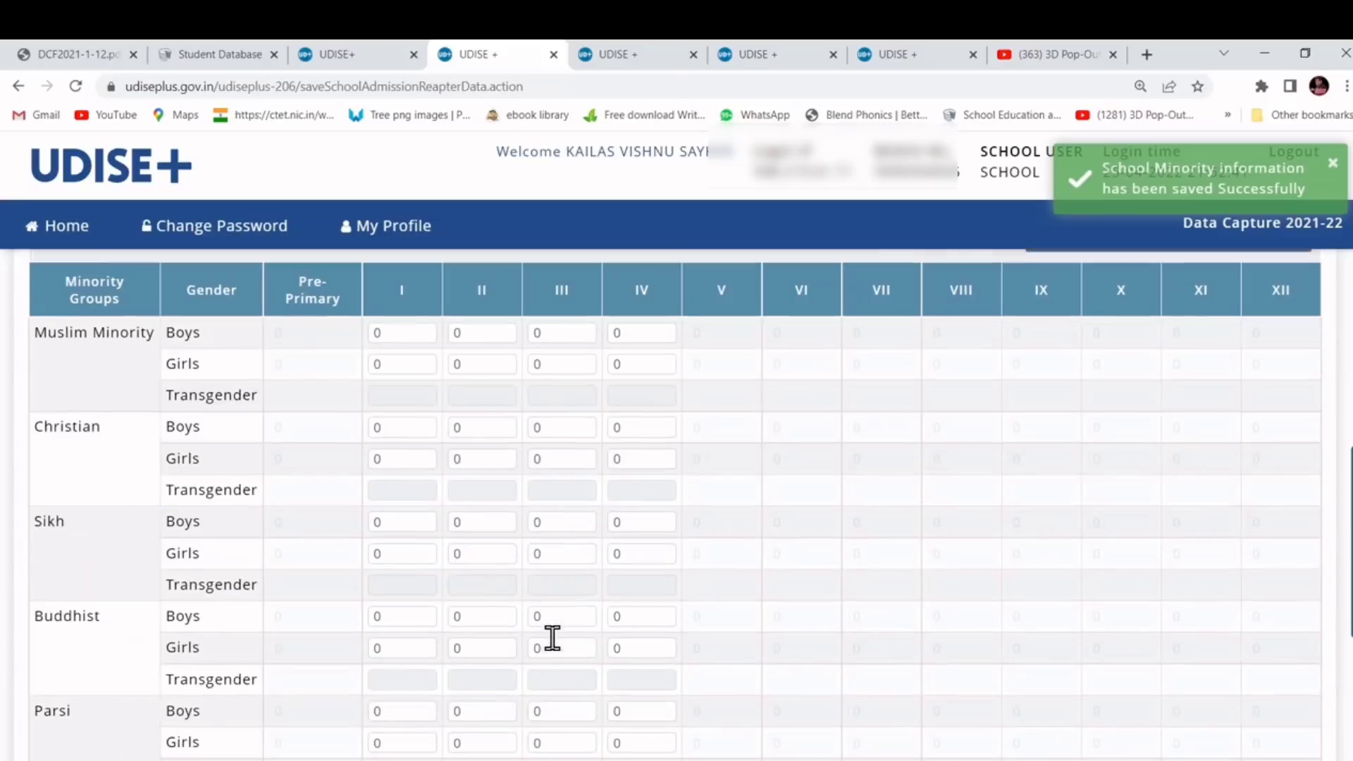
scroll(454, 562, down, 4)
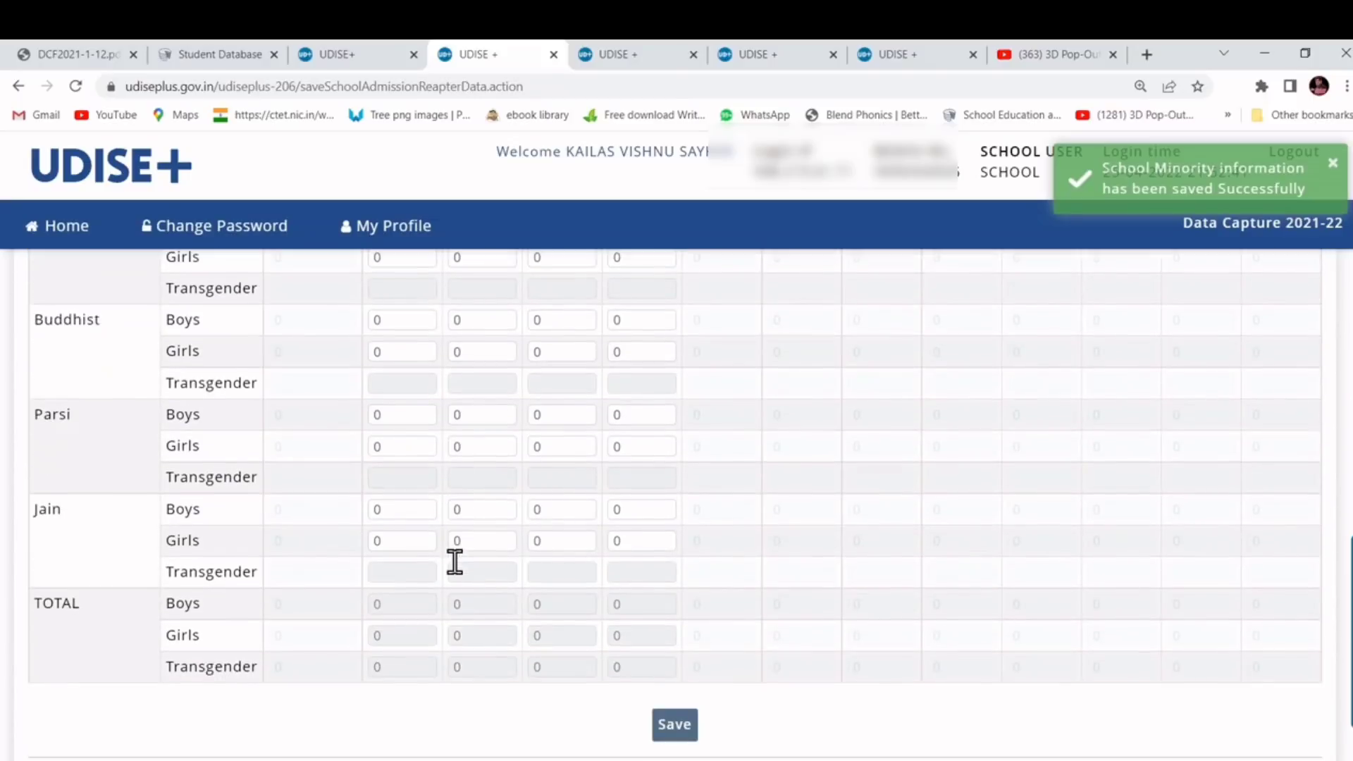
click(678, 726)
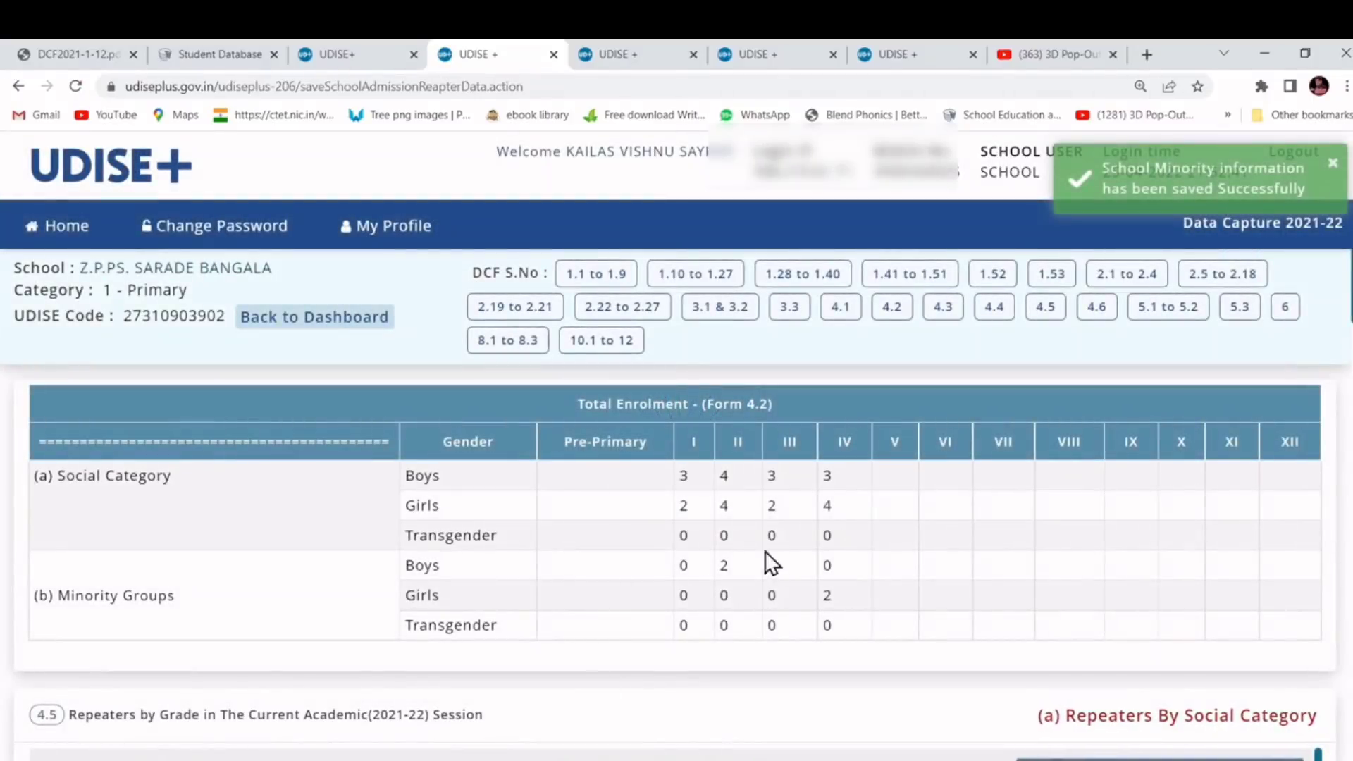
scroll(780, 563, down, 10)
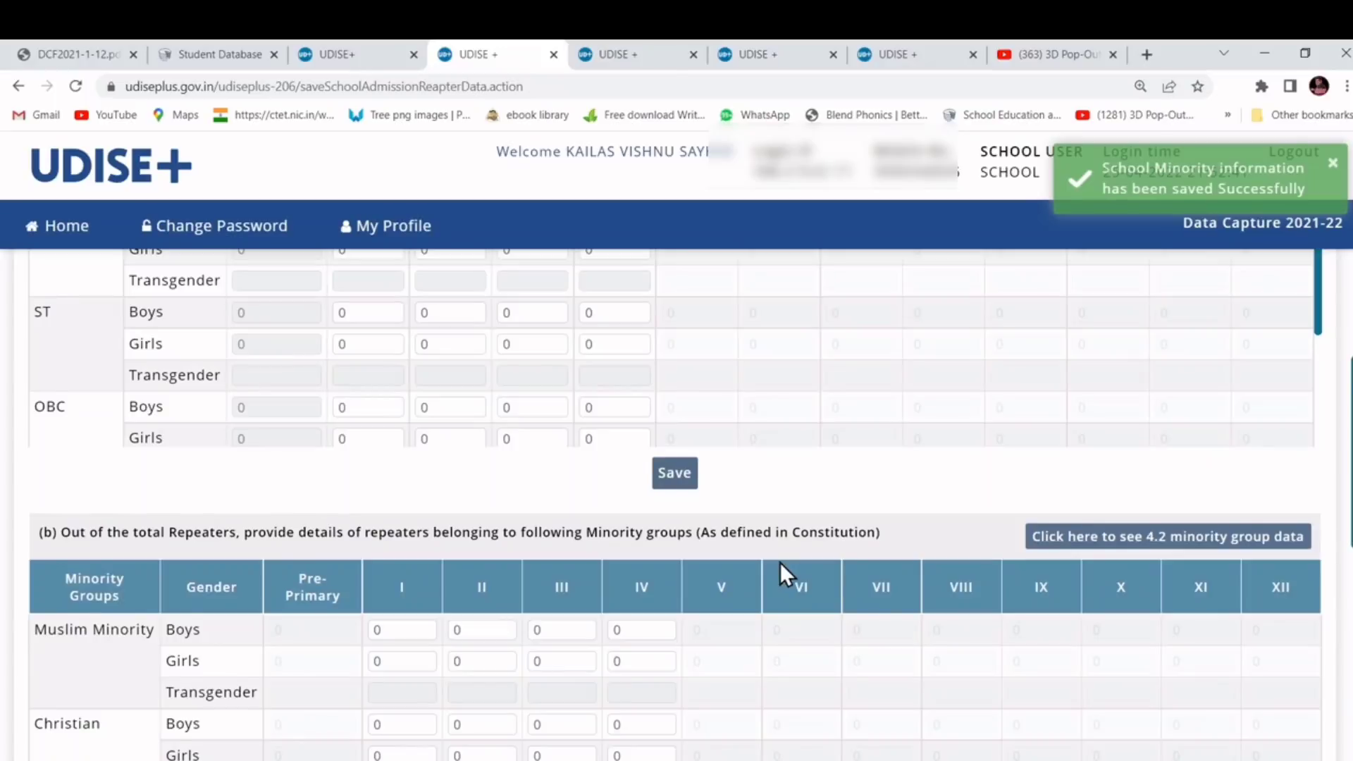
scroll(781, 562, down, 10)
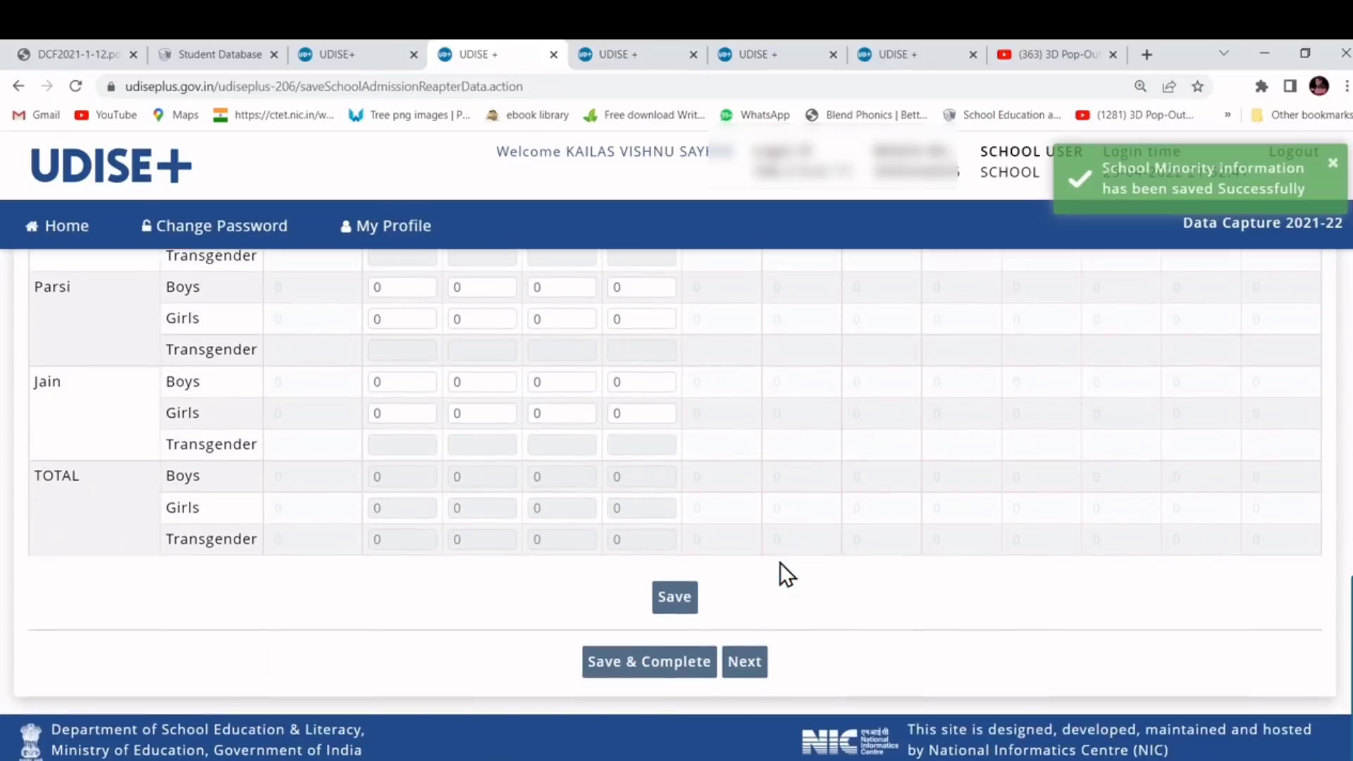
click(682, 664)
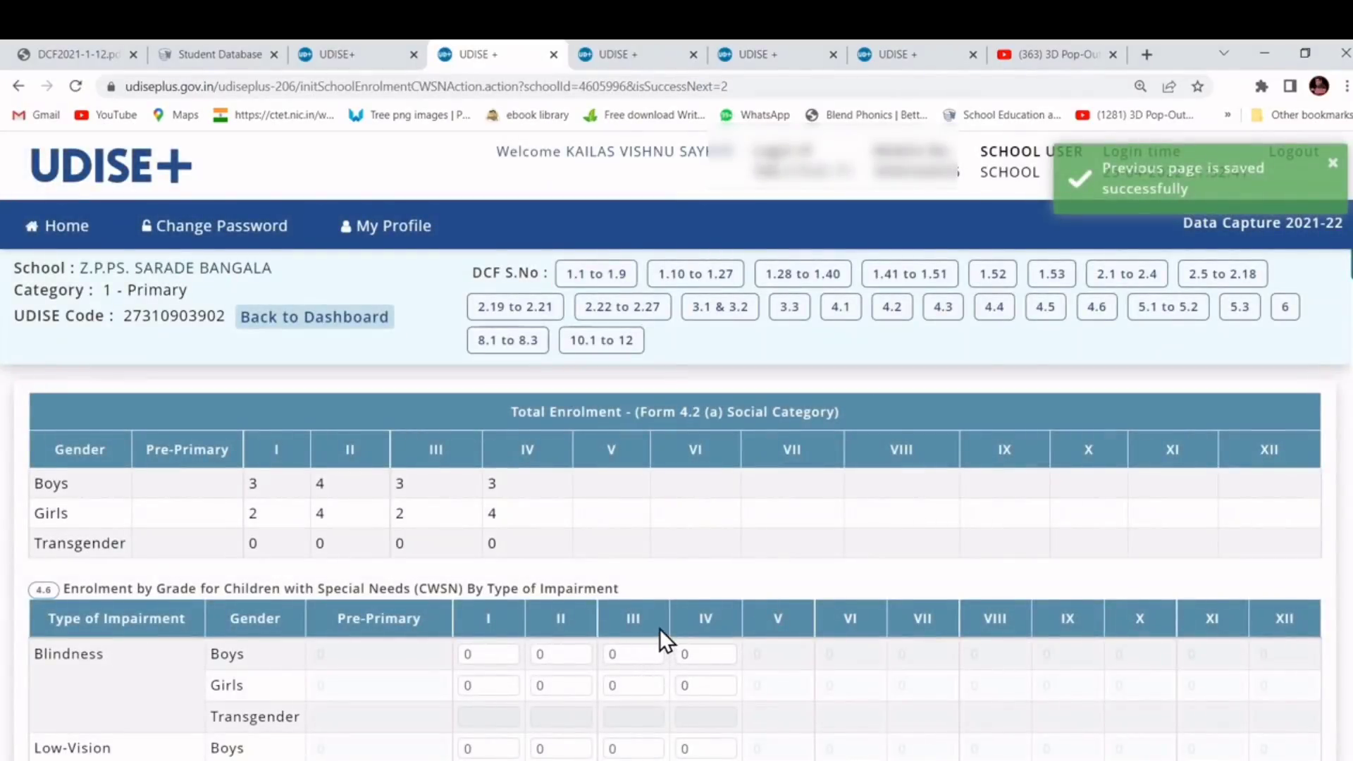
- Review the enrolment of children with special needs by impairment type in section 4.6, then save it and continue to section 5.1
scroll(660, 629, down, 8)
scroll(660, 628, down, 10)
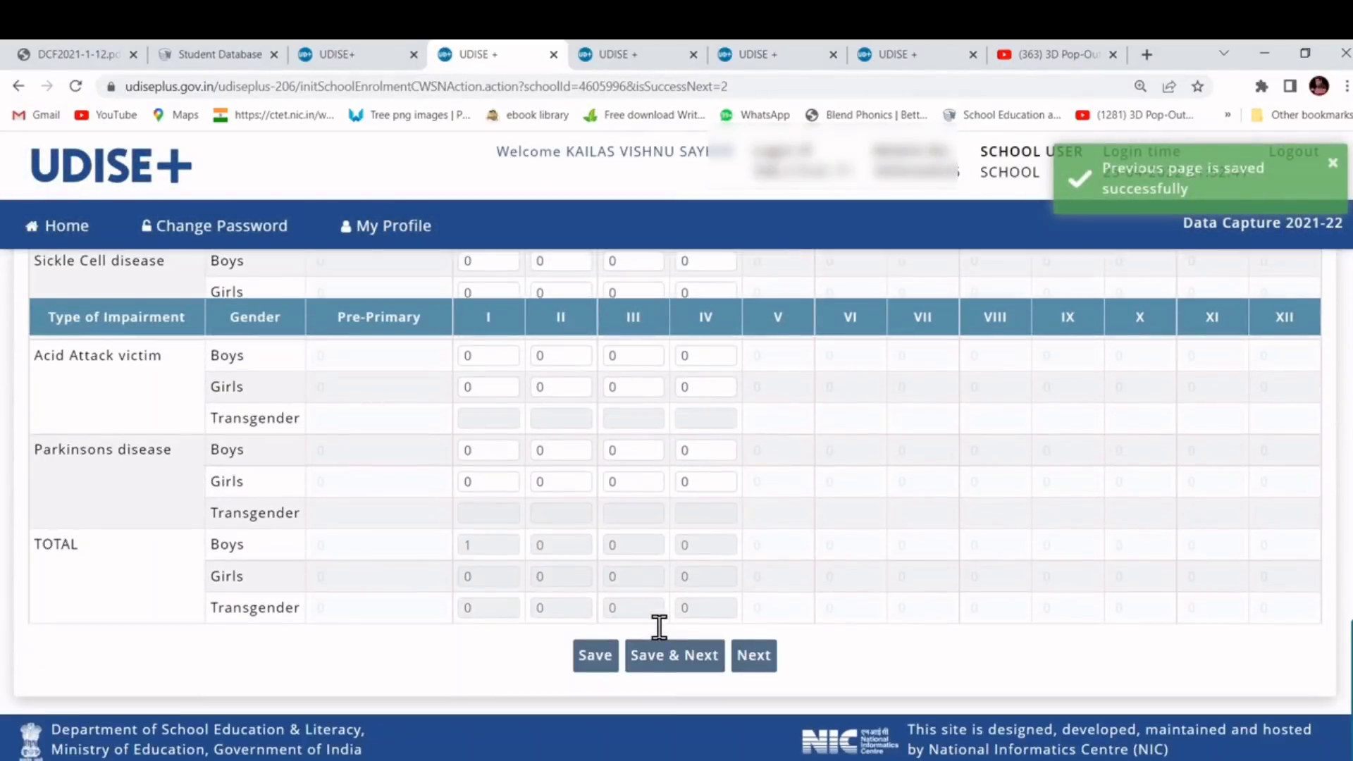
scroll(660, 629, up, 15)
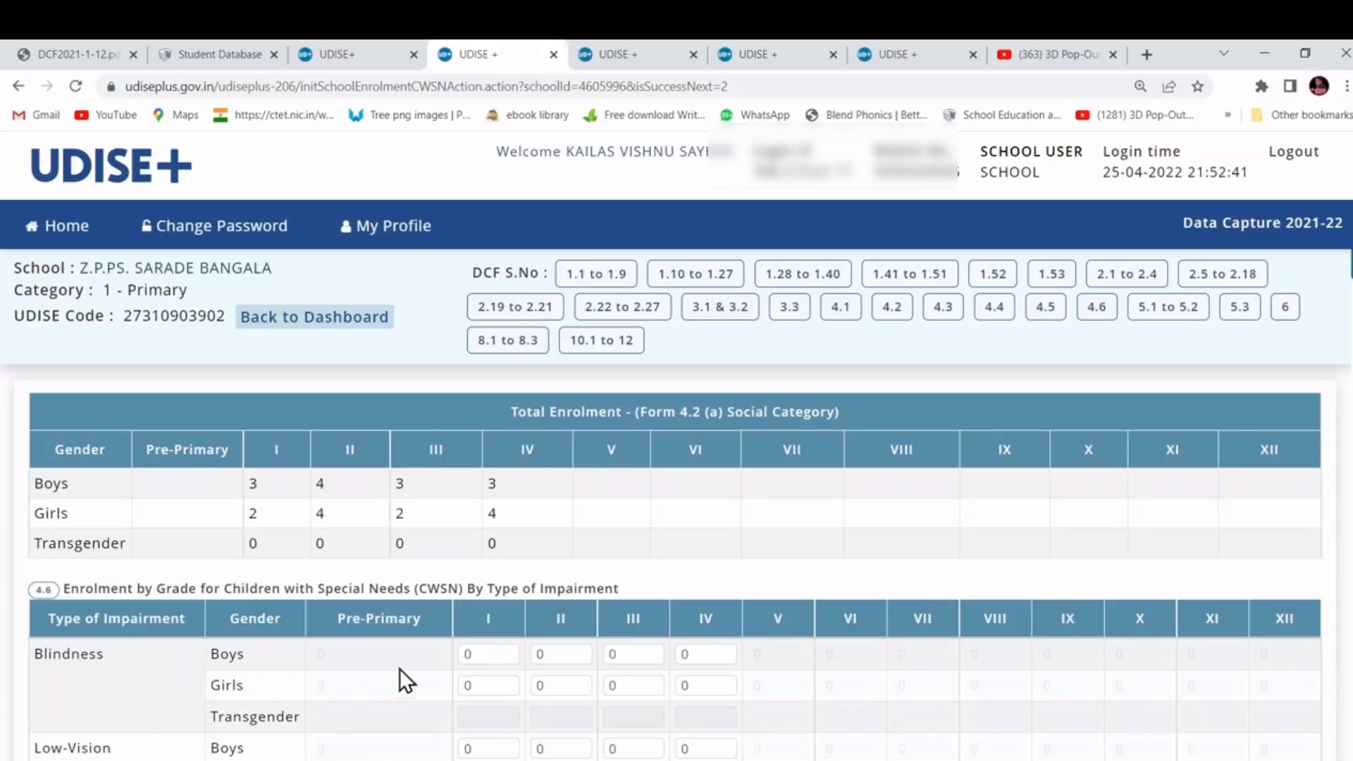
scroll(272, 670, down, 2)
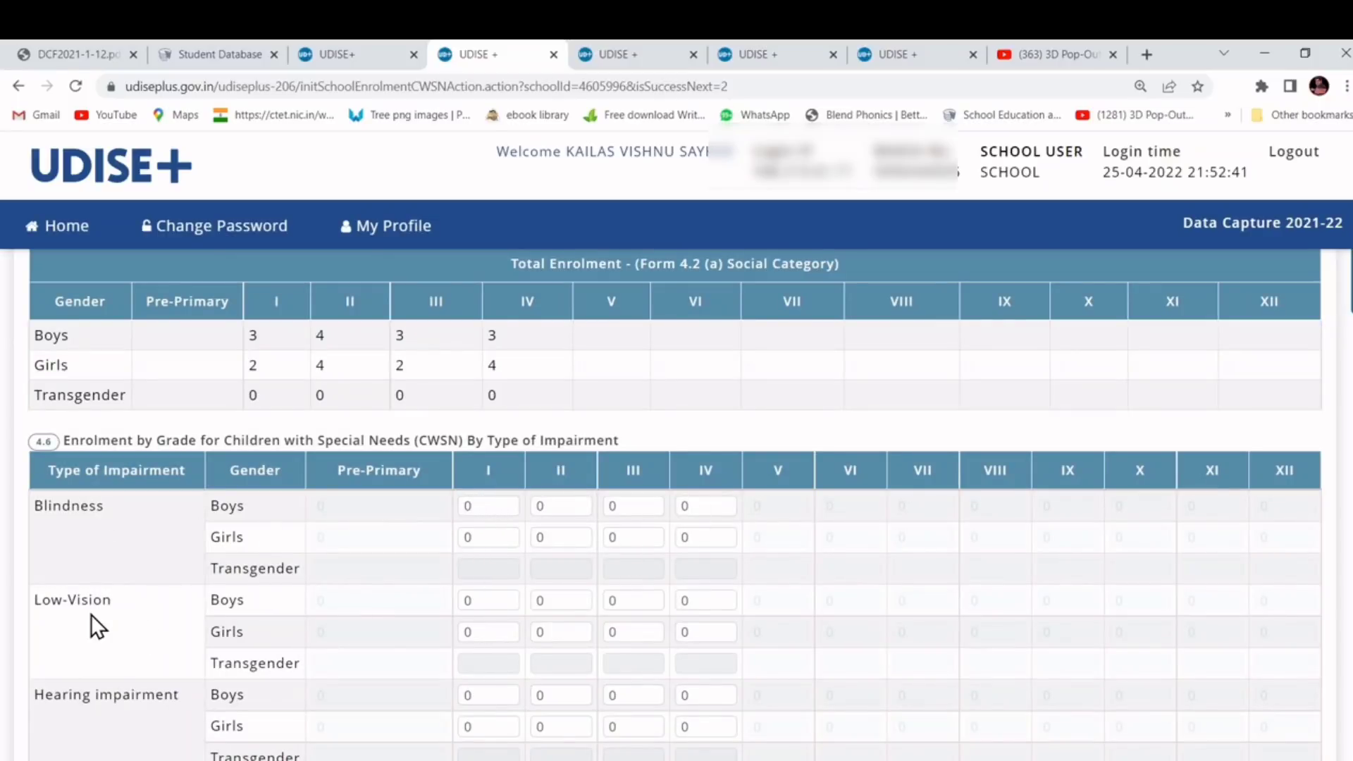
scroll(373, 575, down, 19)
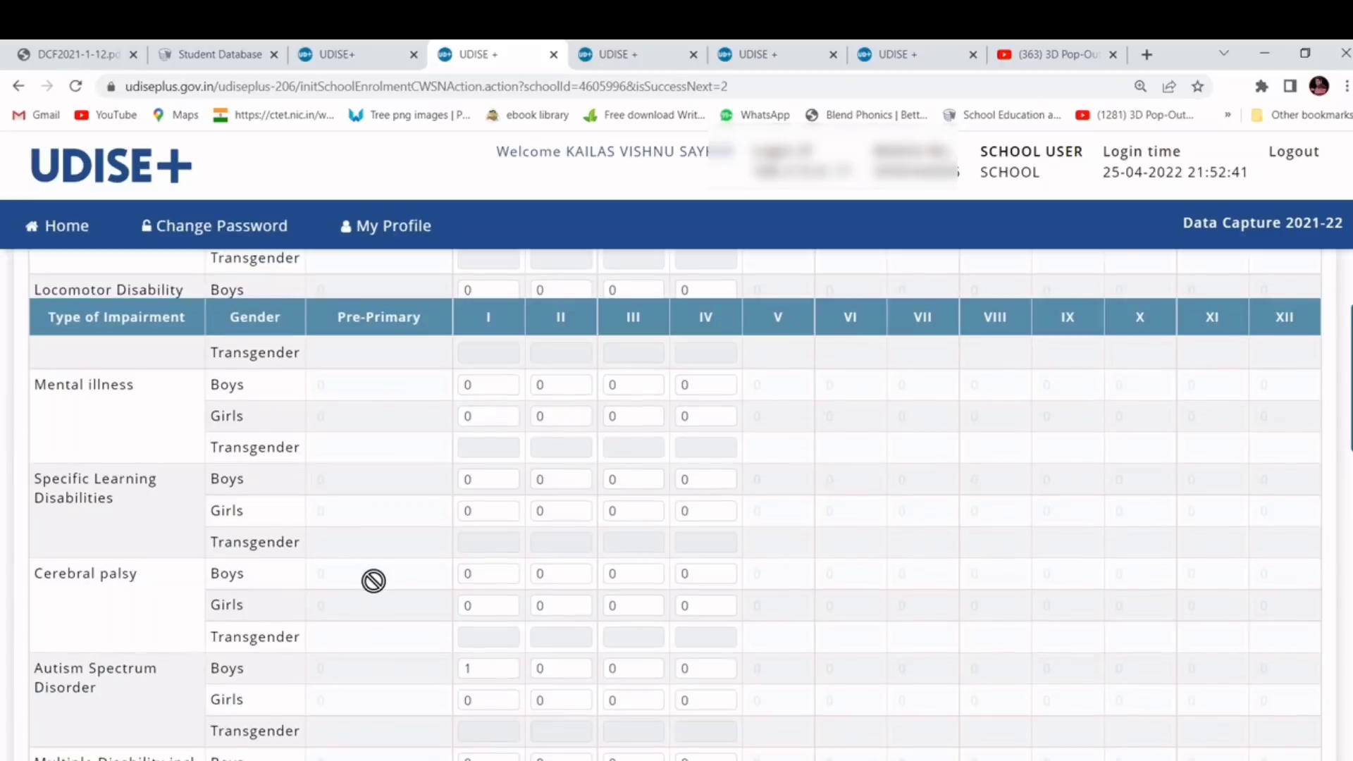
scroll(373, 581, down, 5)
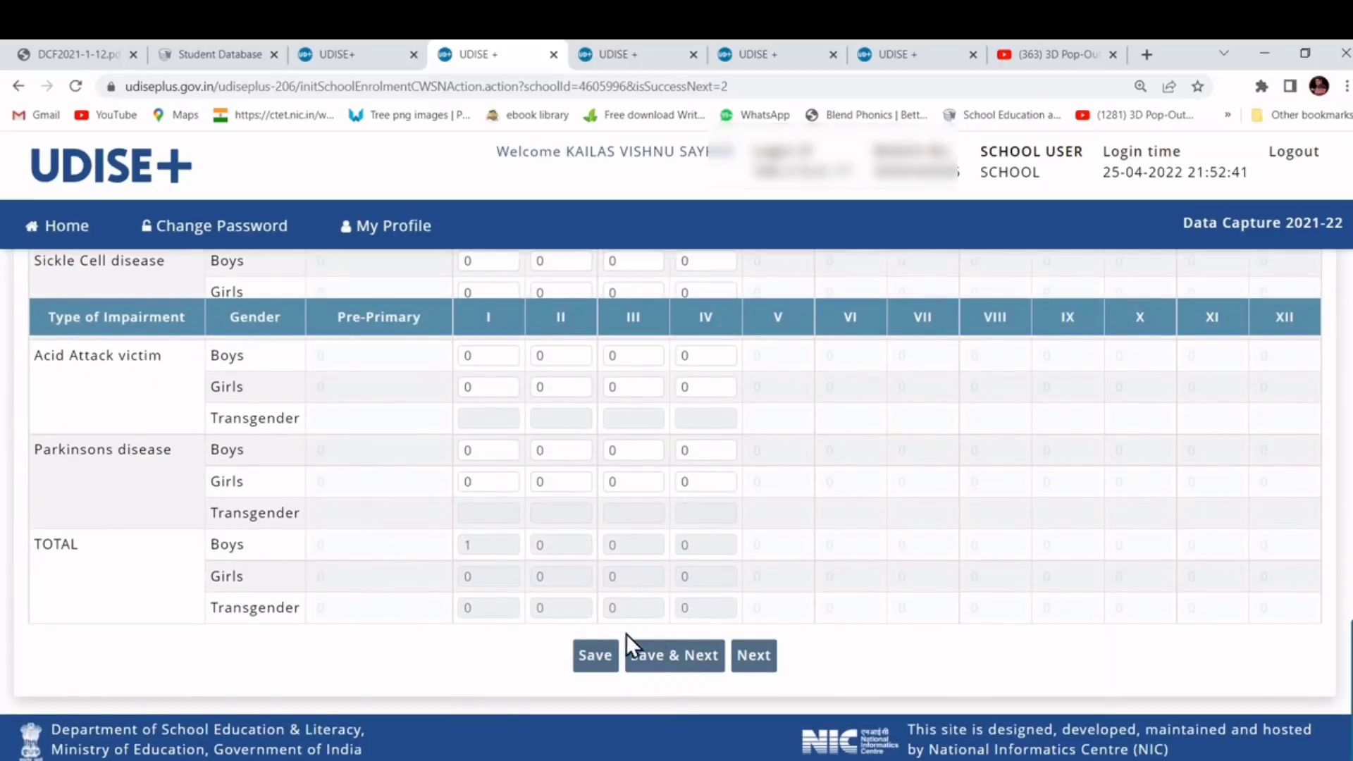
click(713, 661)
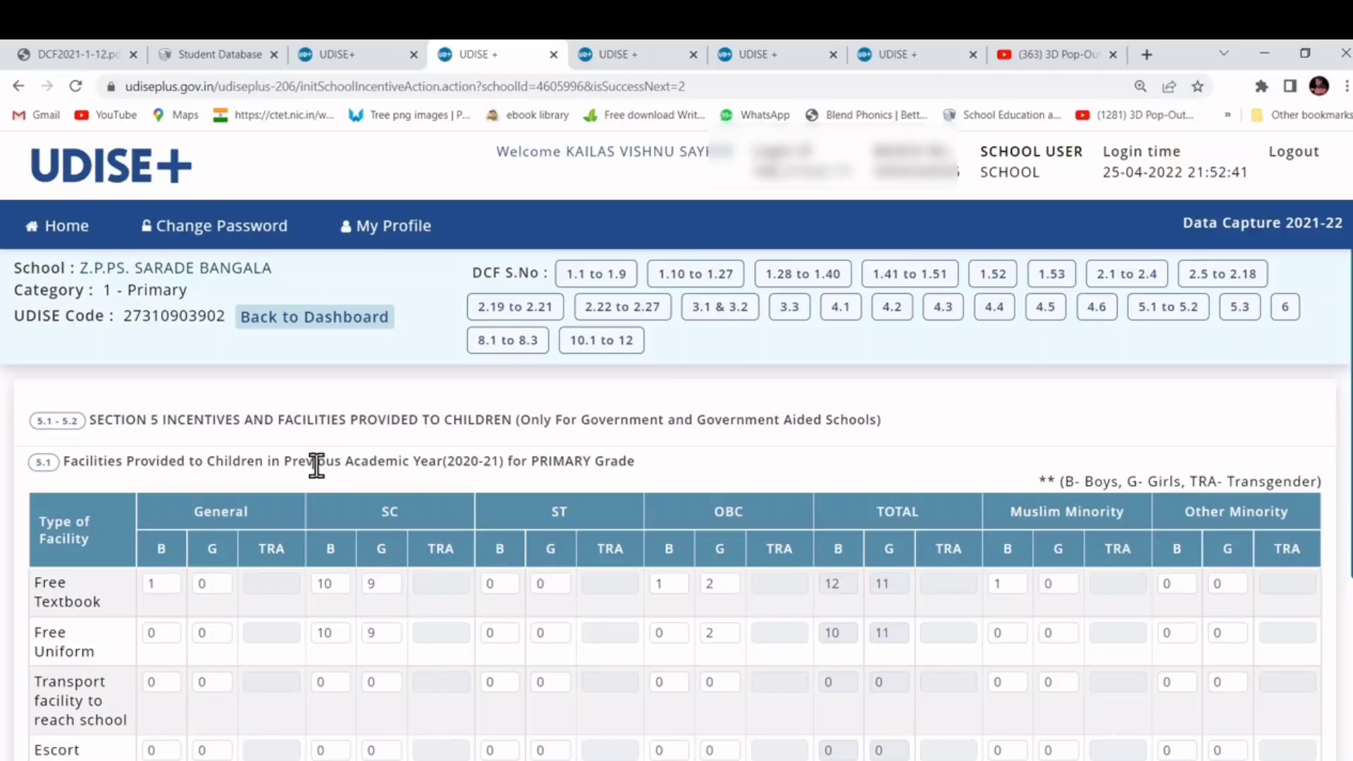
- Review the facilities provided to primary children in 2020-21 in section 5.1, save them, then complete the section and continue to 5.3
drag(313, 462, 525, 466)
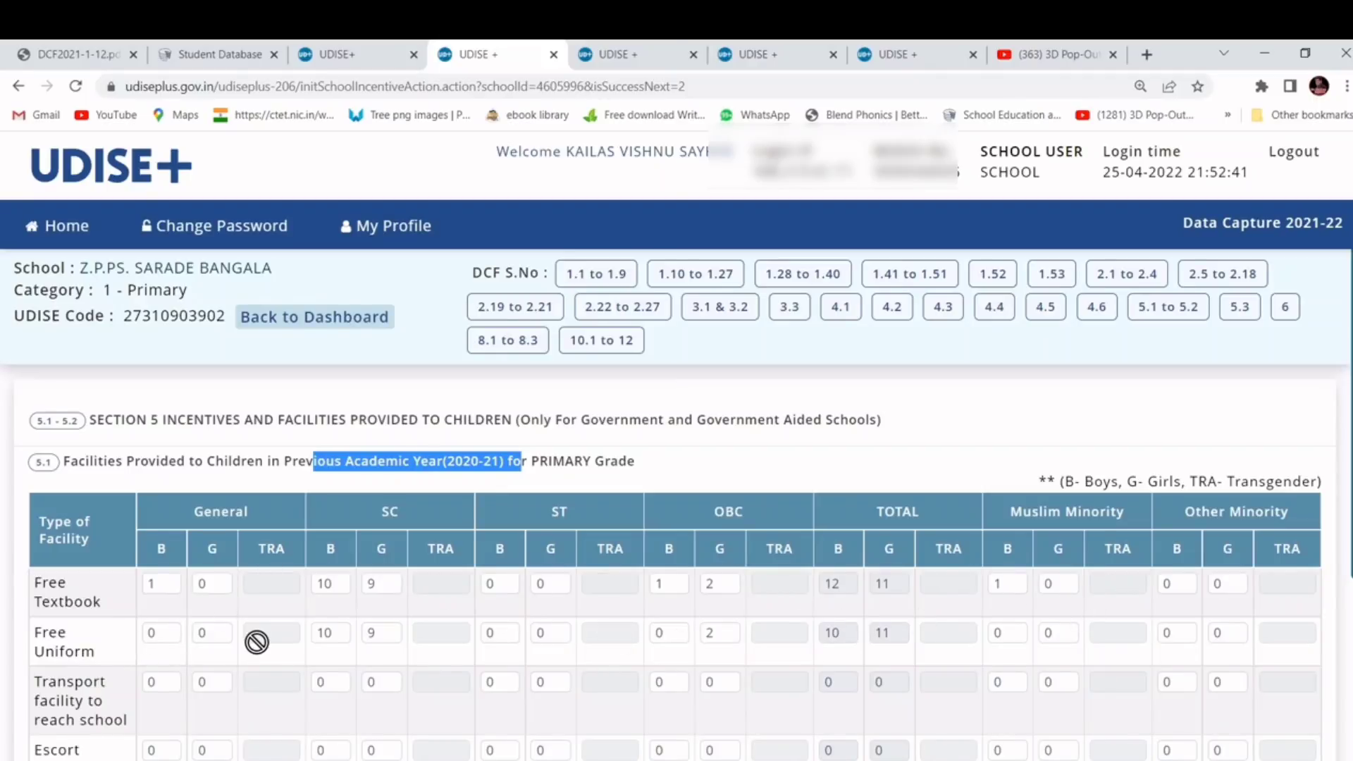
scroll(257, 641, down, 2)
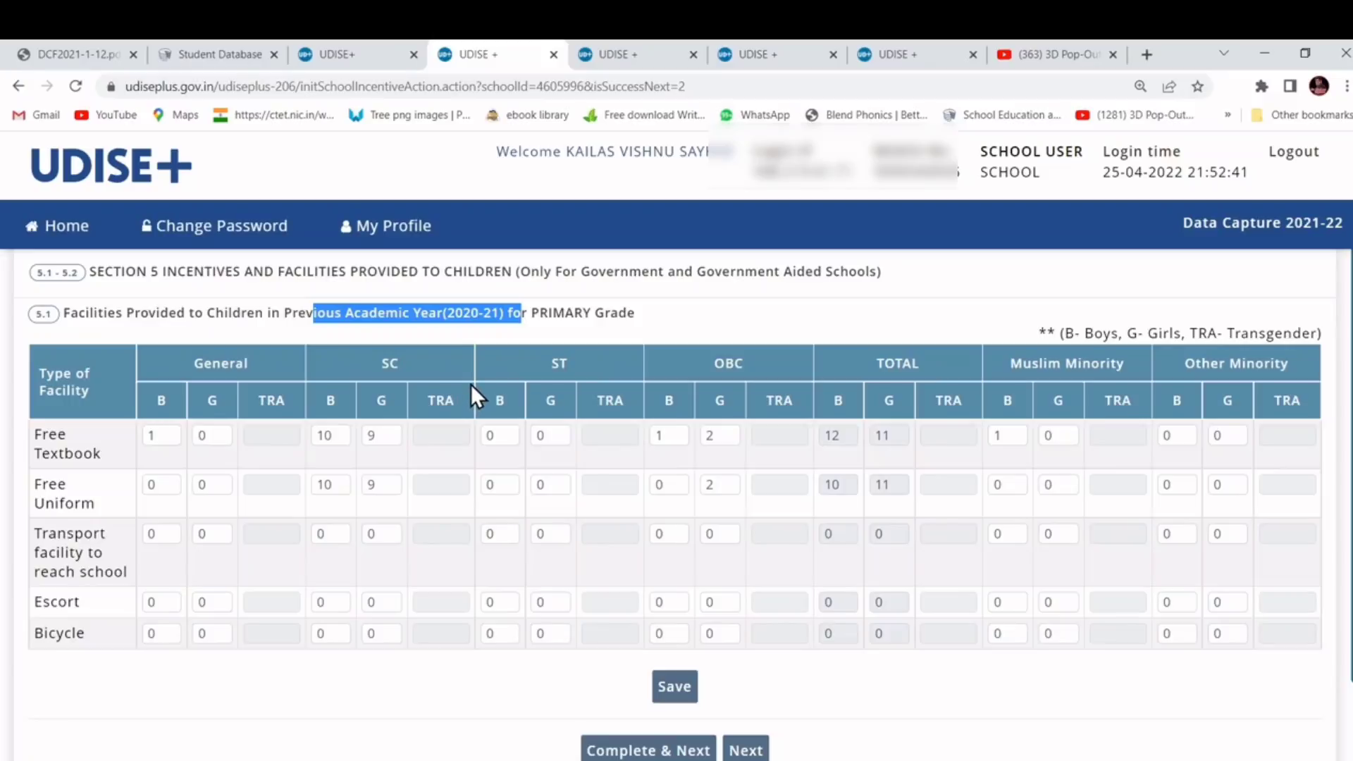
click(675, 685)
scroll(677, 698, down, 4)
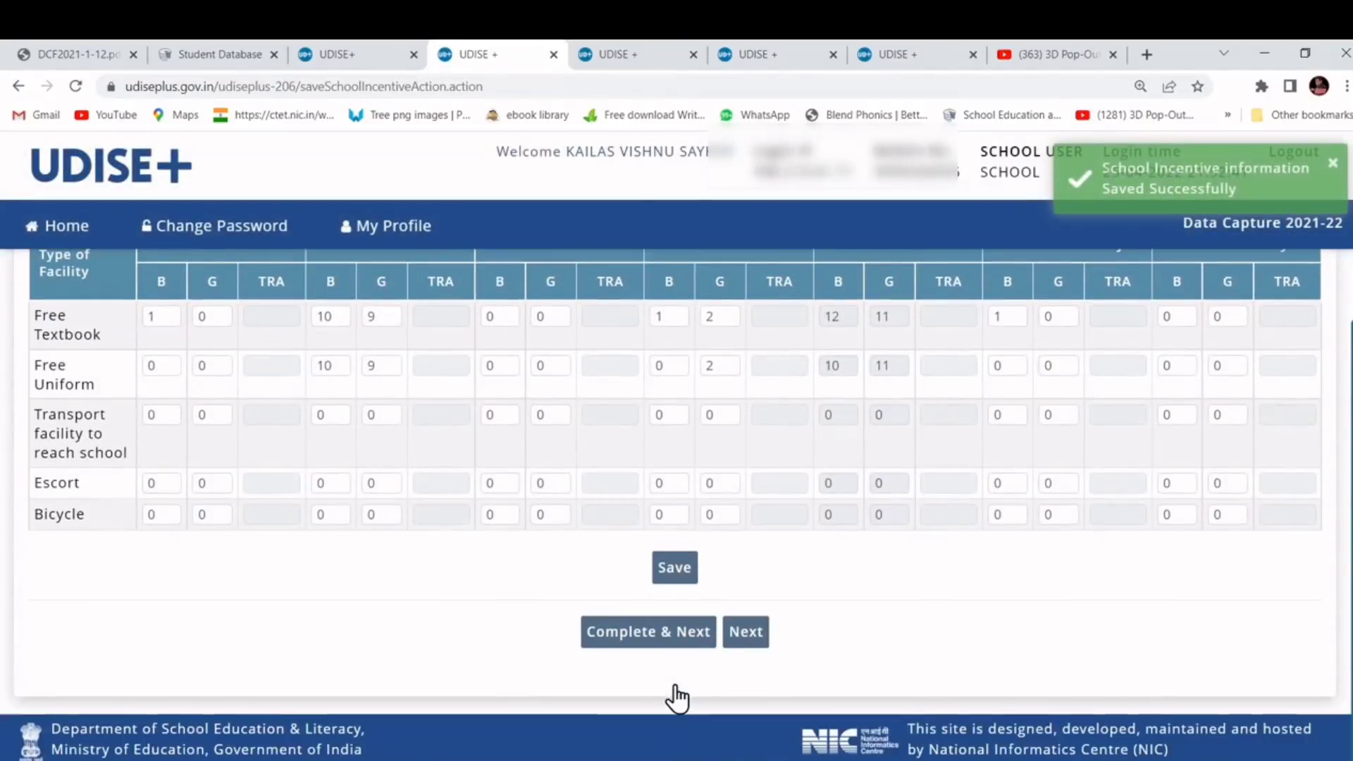
click(676, 634)
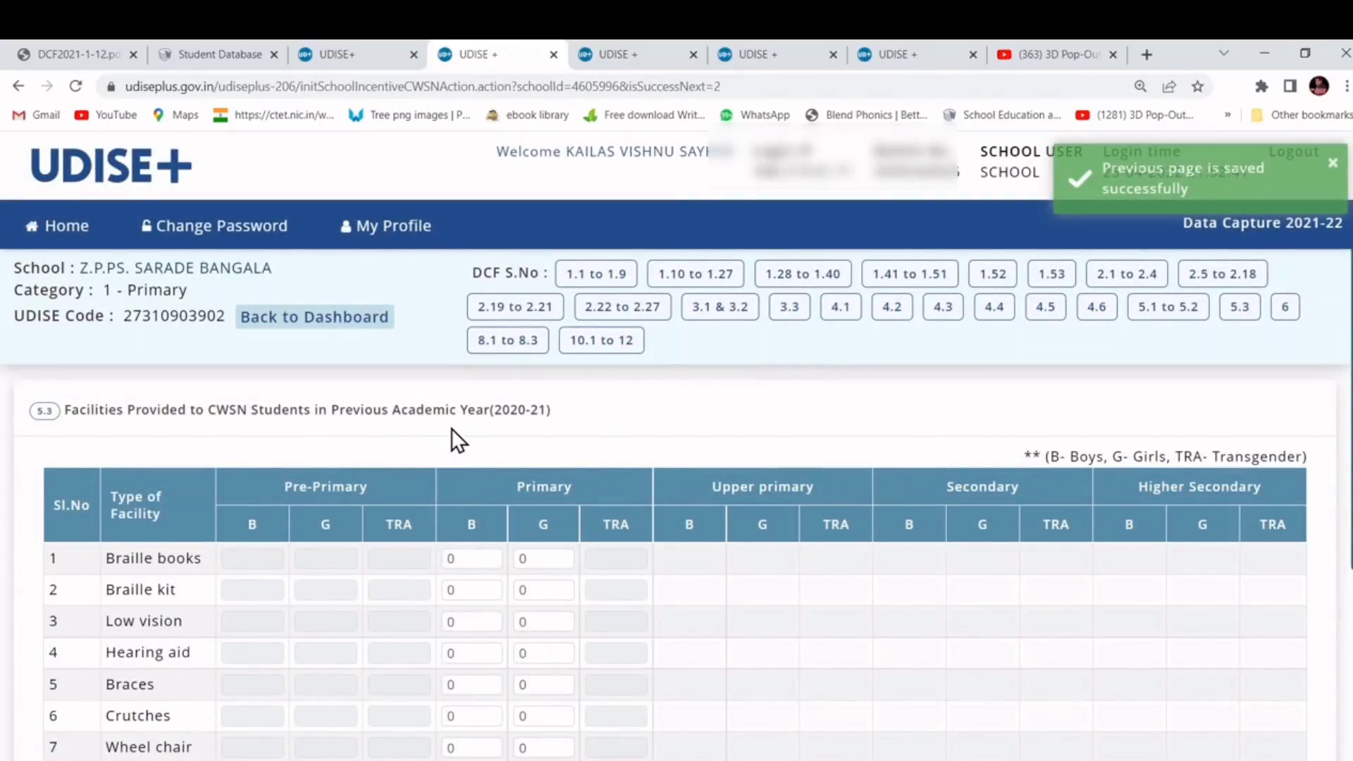
- Review the 2020-21 facilities provided to CWSN students in section 5.3, then save them and continue to section 6
drag(449, 409, 561, 416)
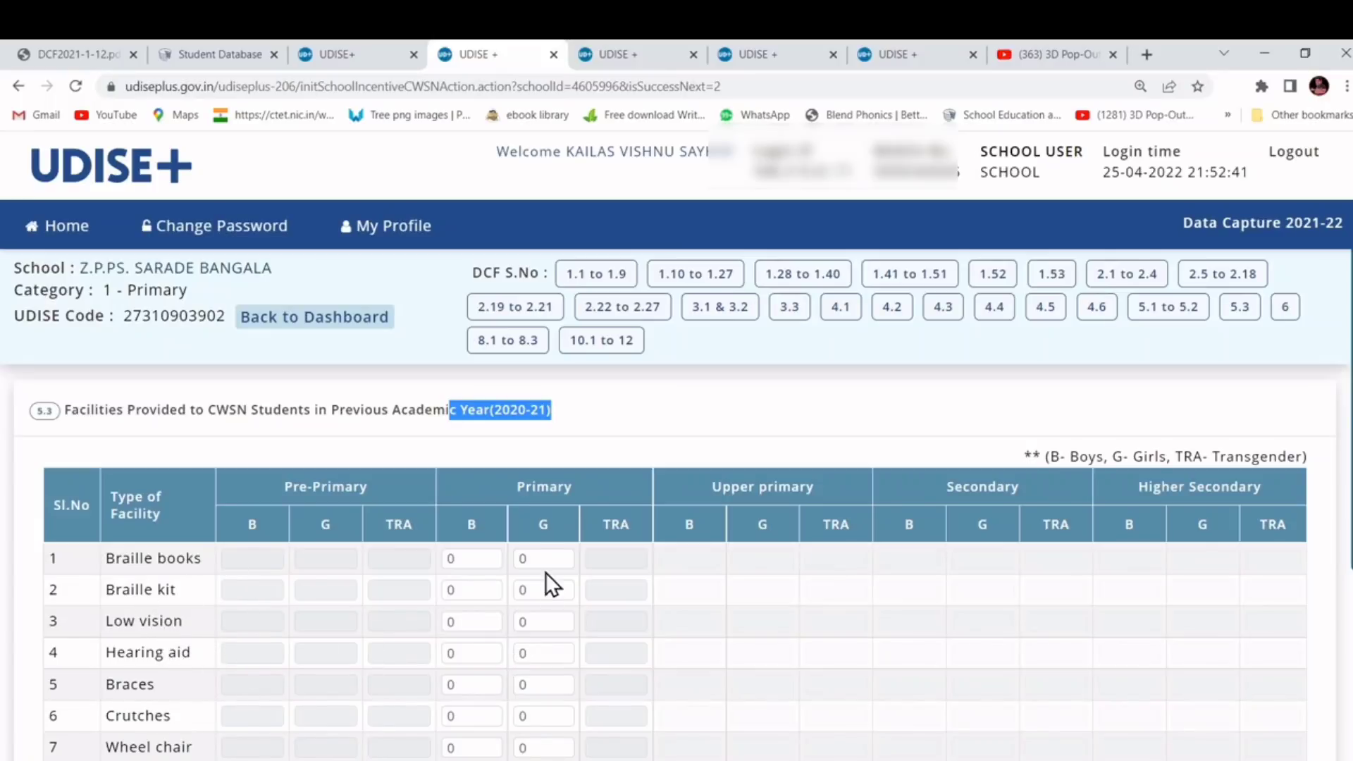
scroll(541, 622, down, 4)
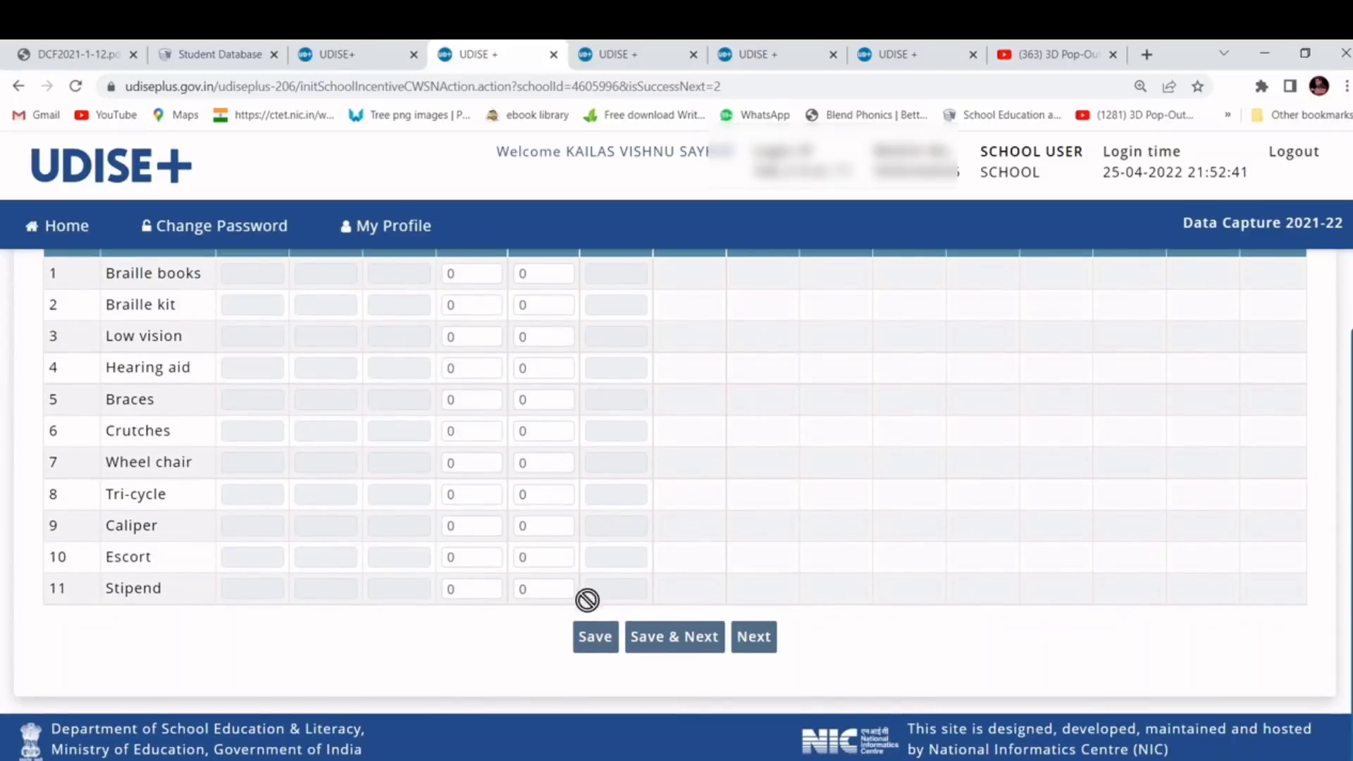
scroll(475, 458, up, 2)
scroll(479, 493, up, 3)
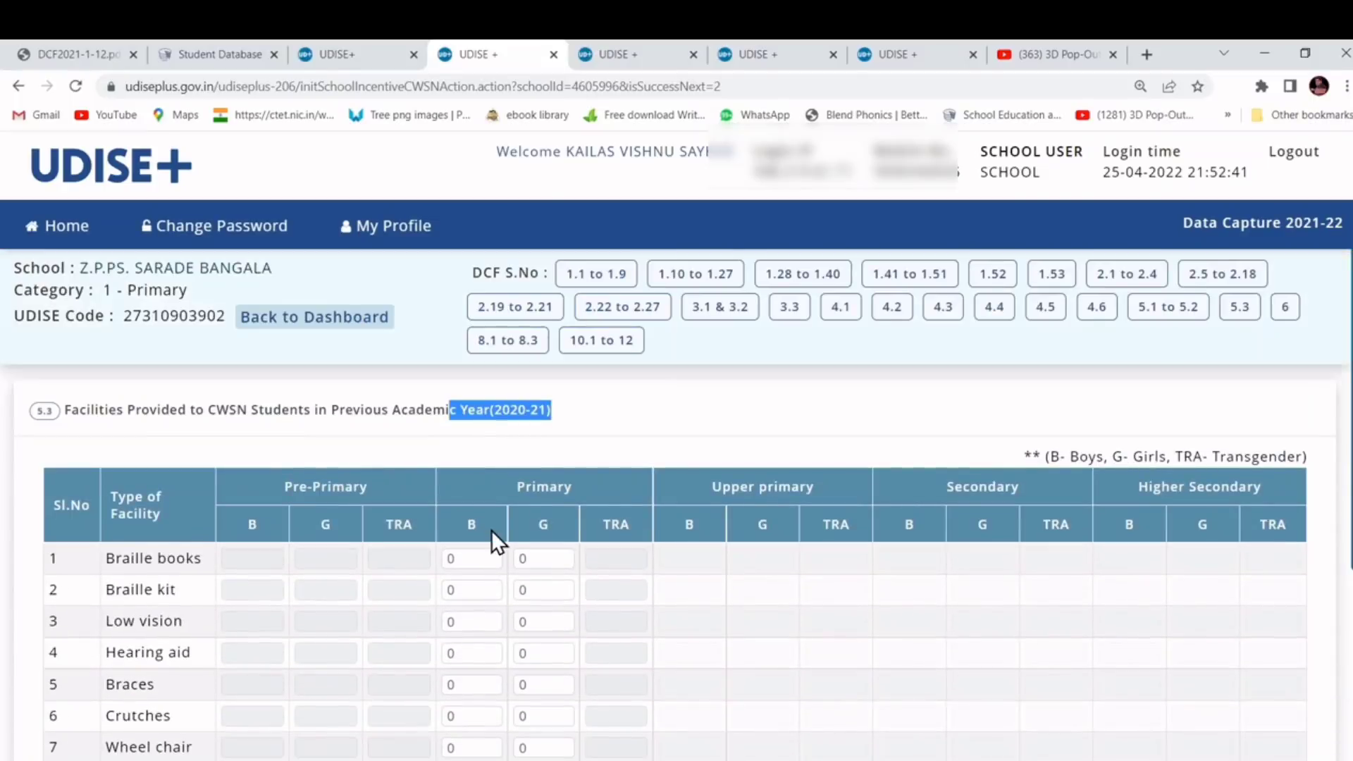
scroll(492, 537, down, 4)
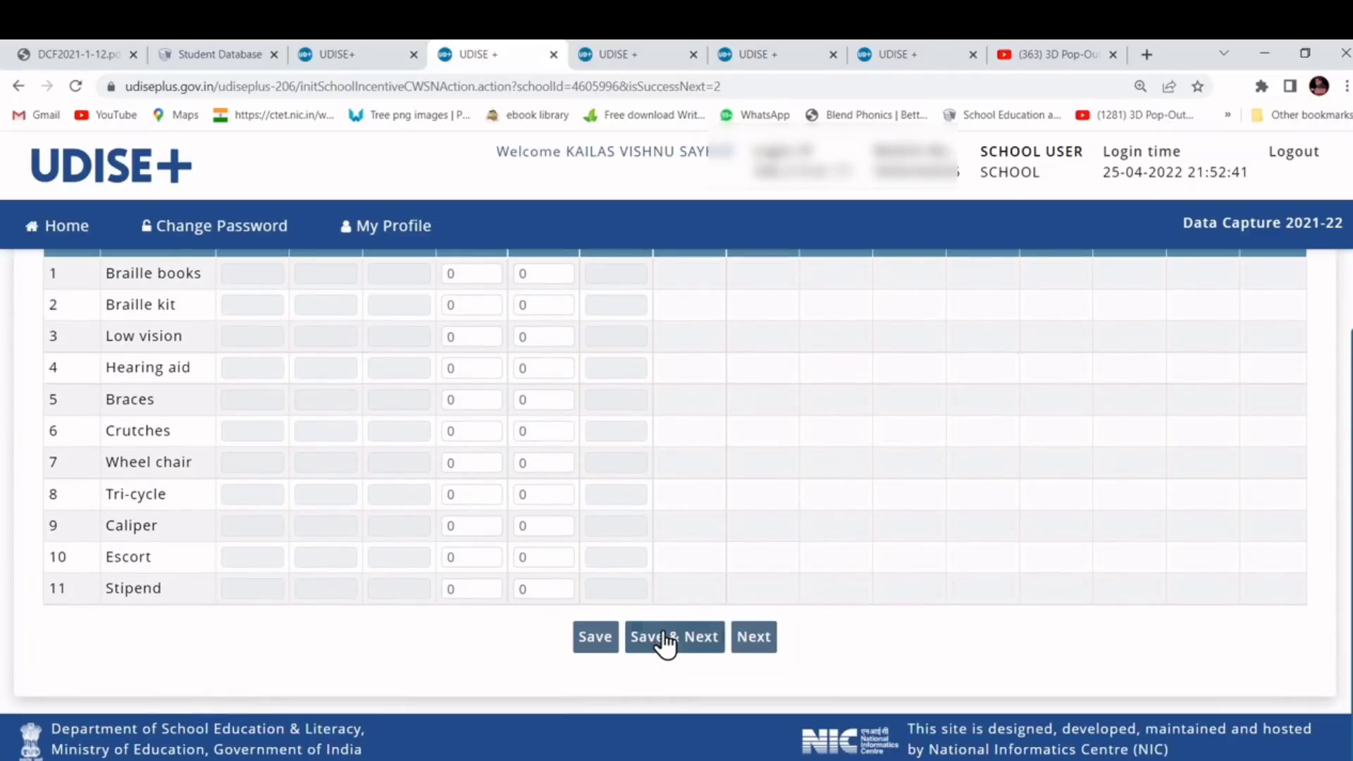
click(664, 639)
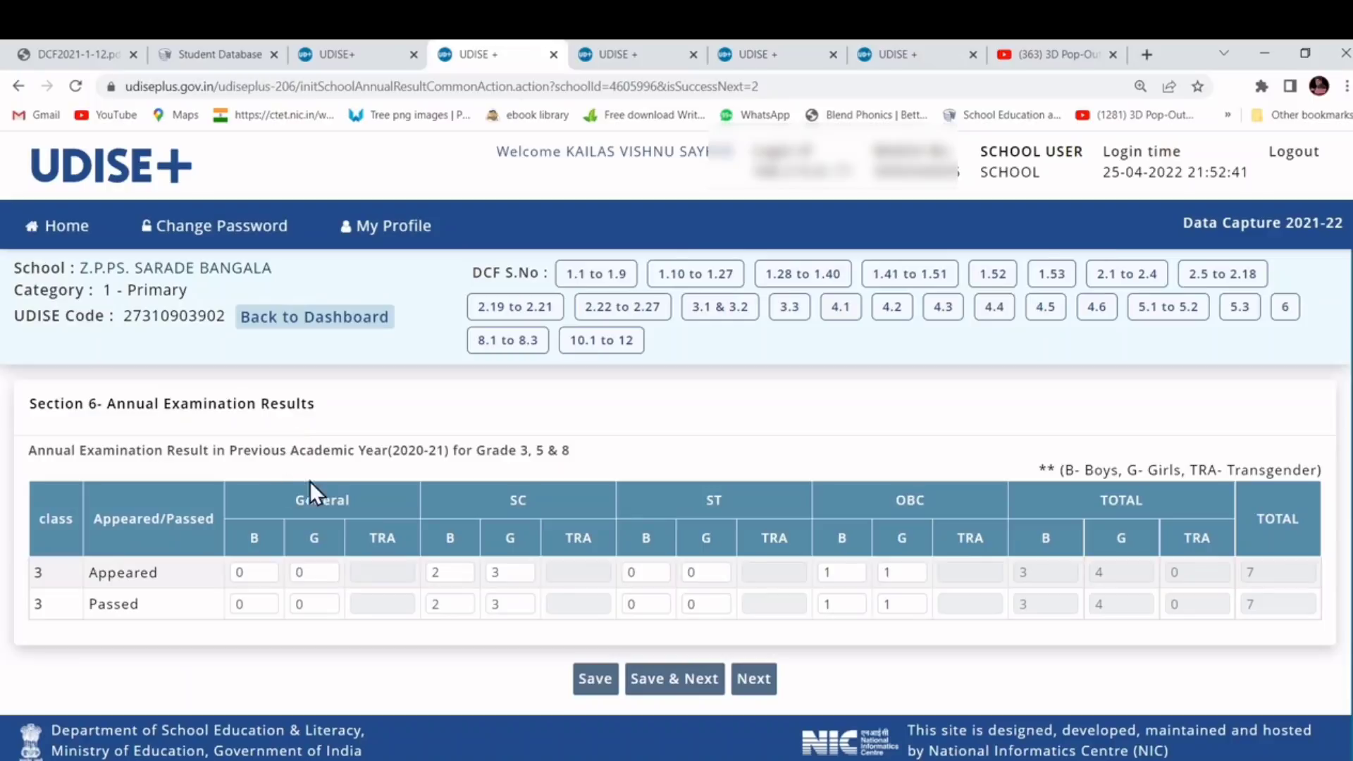
- Check the 2020-21 annual examination results by social category in section 6, then save them and continue to section 8
drag(520, 453, 537, 453)
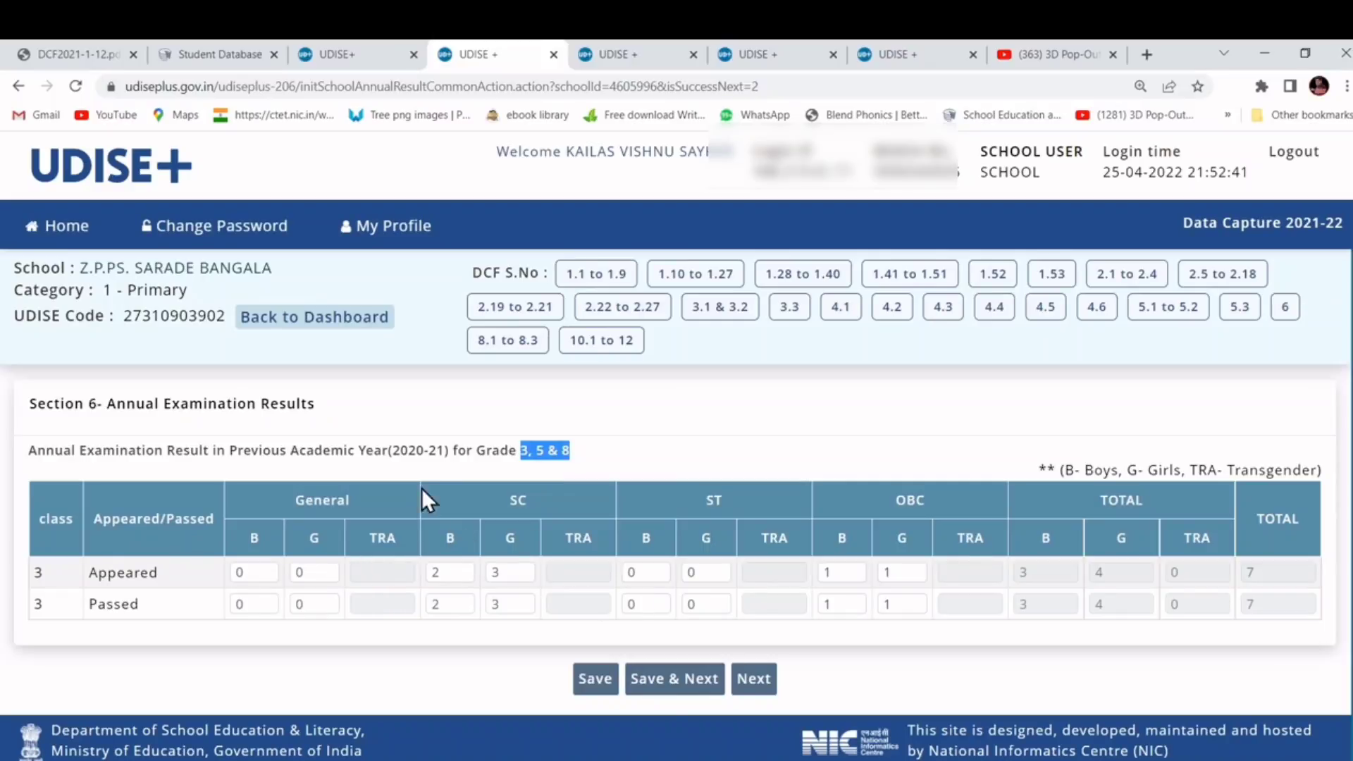
drag(374, 451, 449, 450)
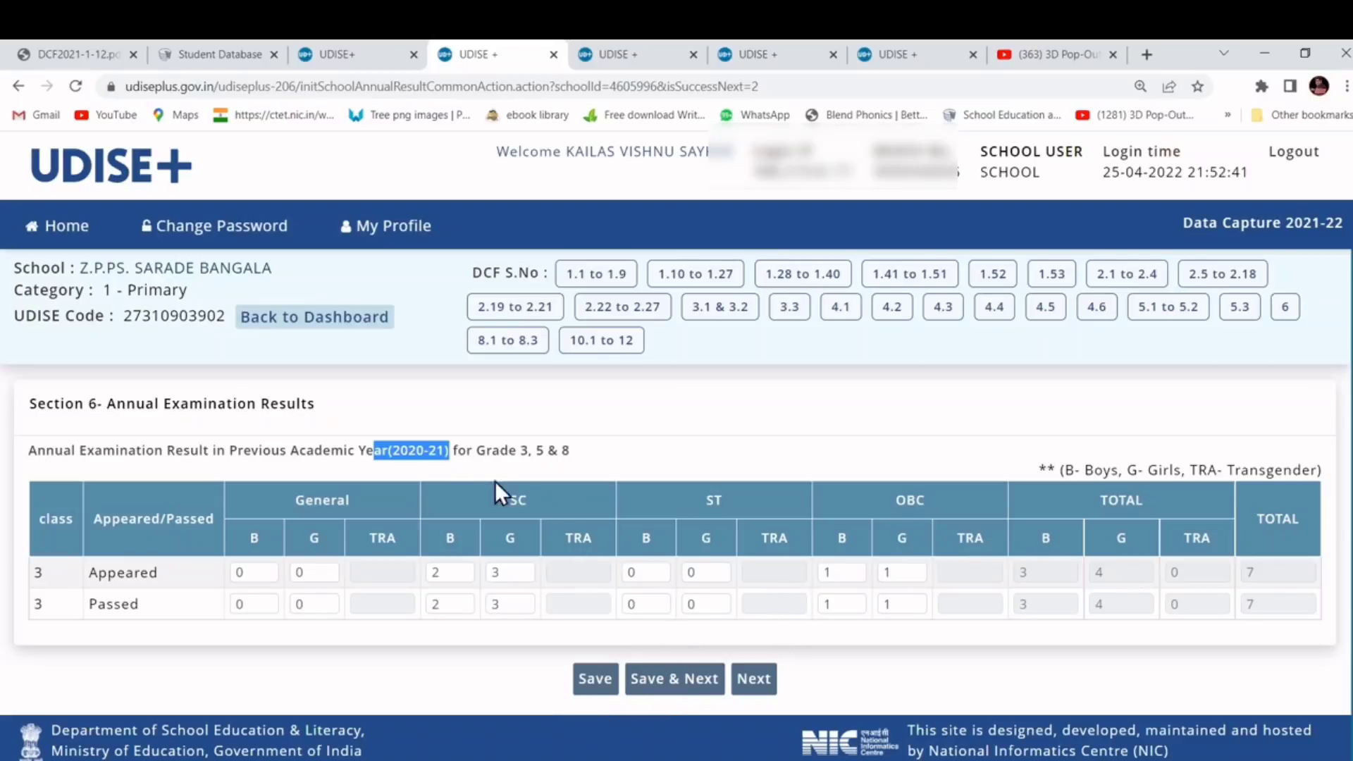
click(698, 680)
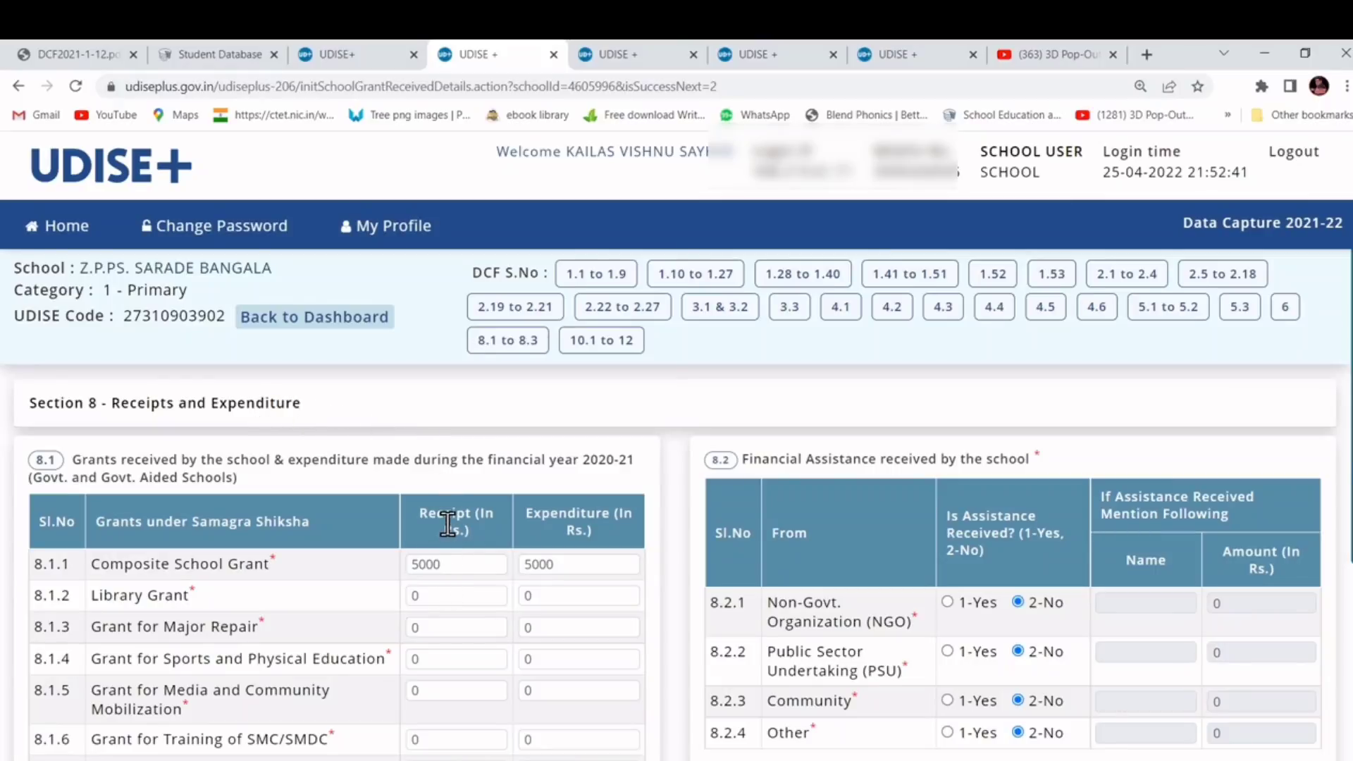
- Review the 2020-21 grants, financial assistance and inventory register entries in section 8, then save them and continue to section 10
scroll(448, 523, down, 2)
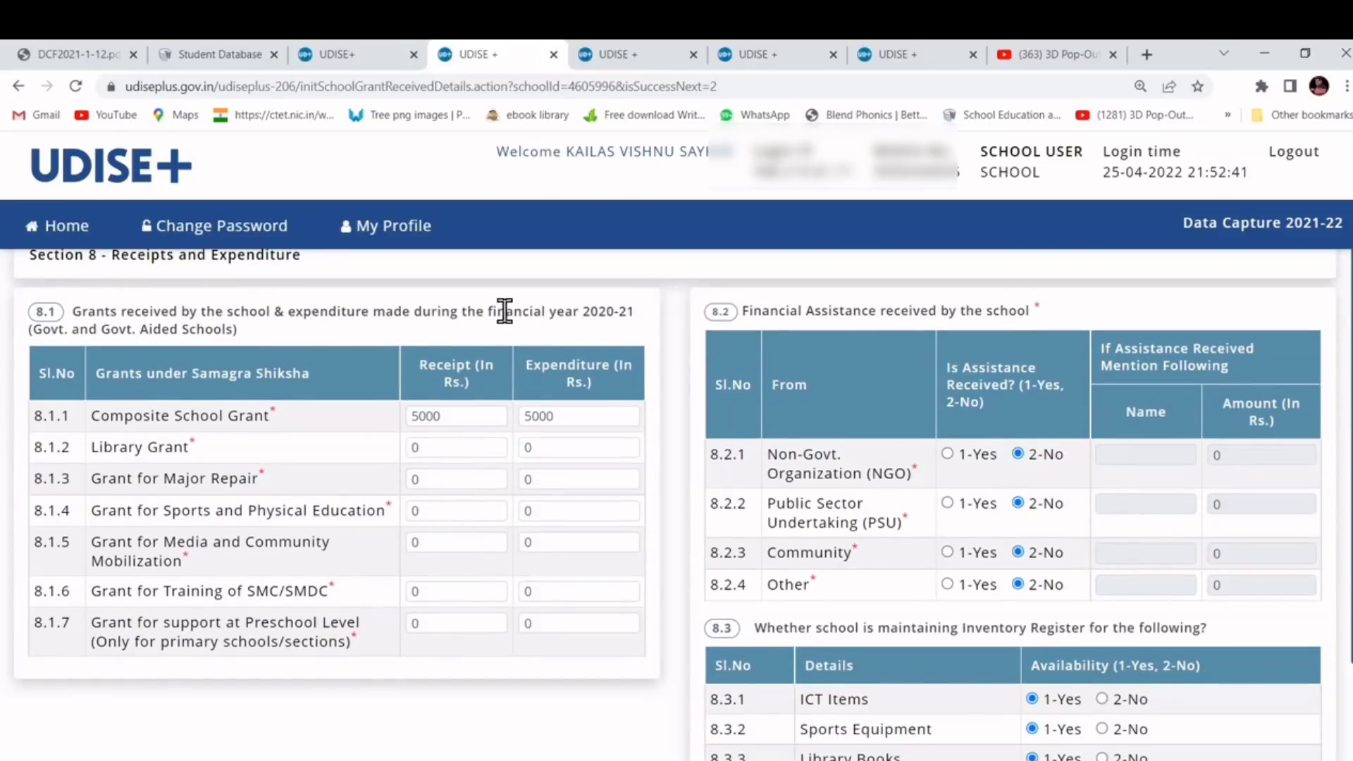
drag(492, 311, 656, 314)
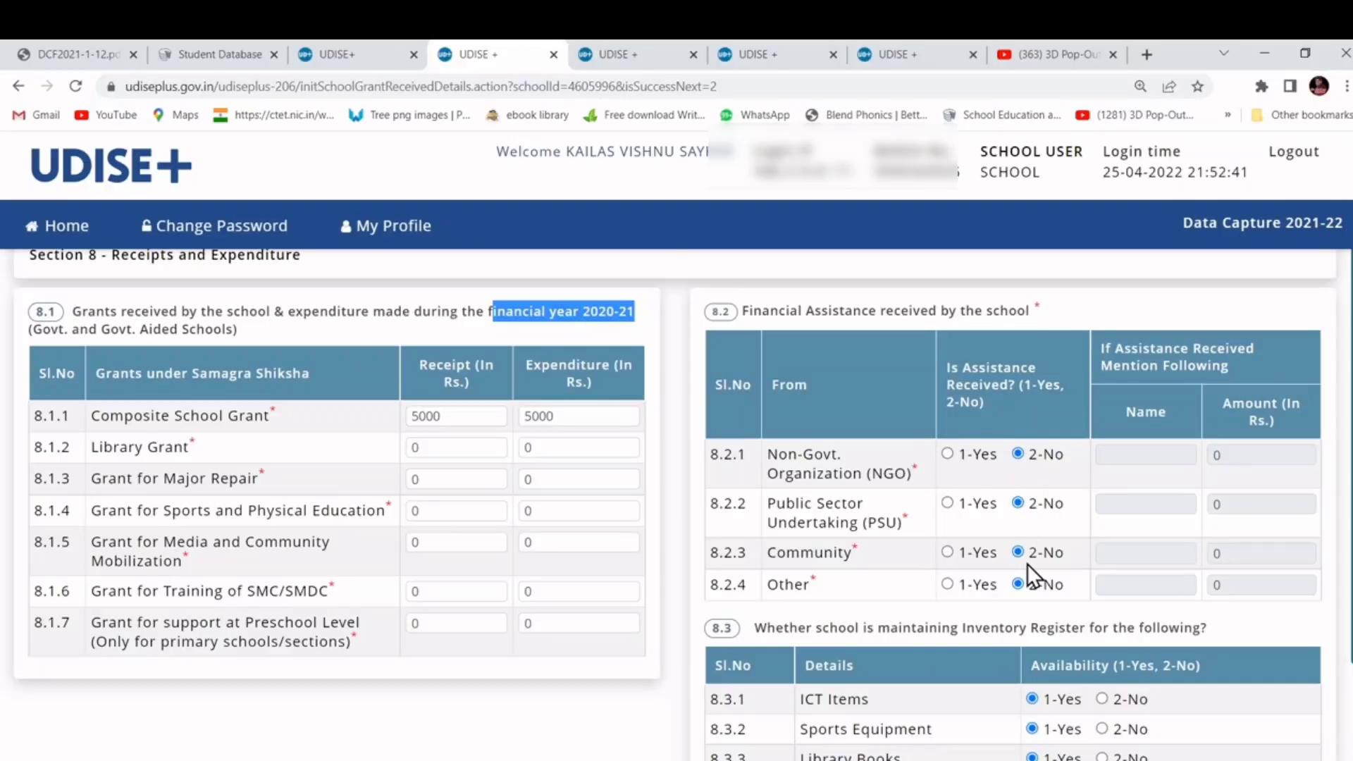
scroll(1098, 523, down, 2)
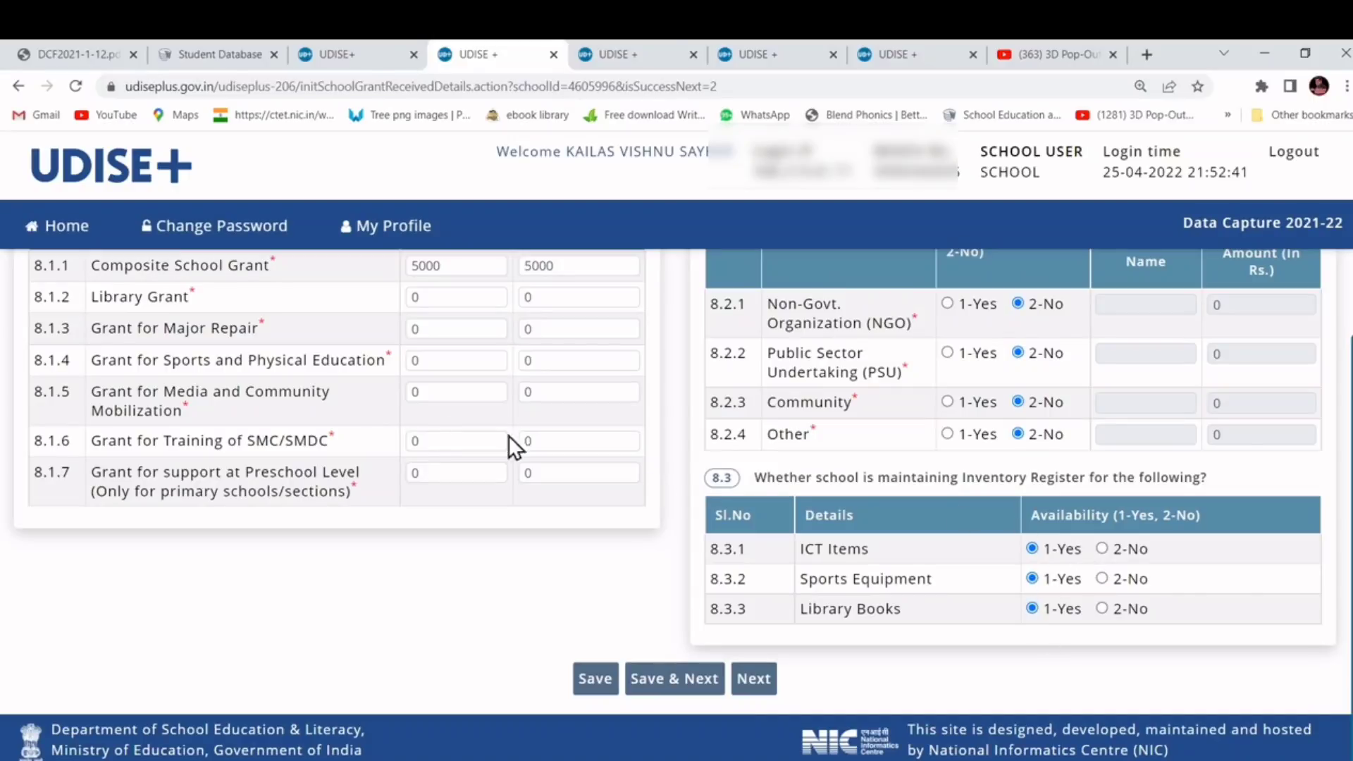
scroll(429, 430, up, 4)
scroll(632, 484, down, 3)
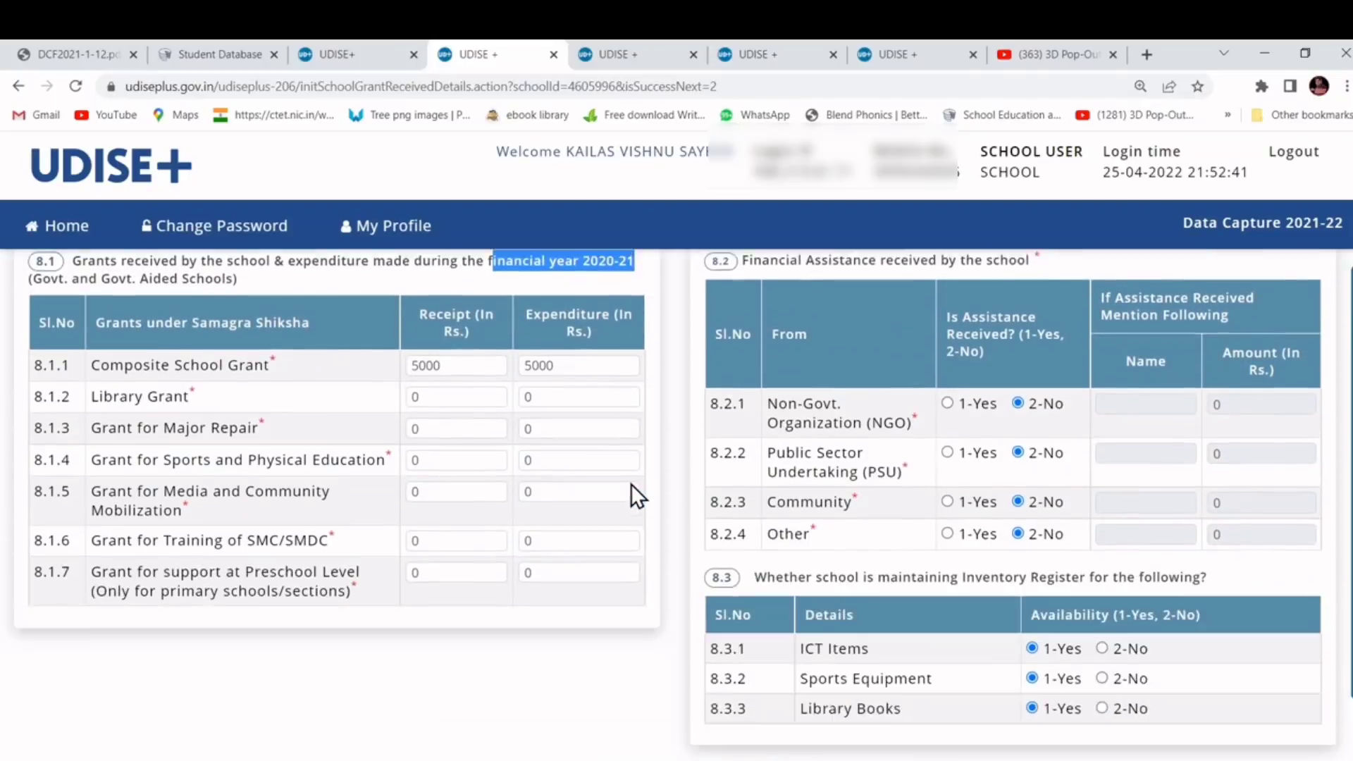
scroll(631, 483, down, 2)
click(674, 687)
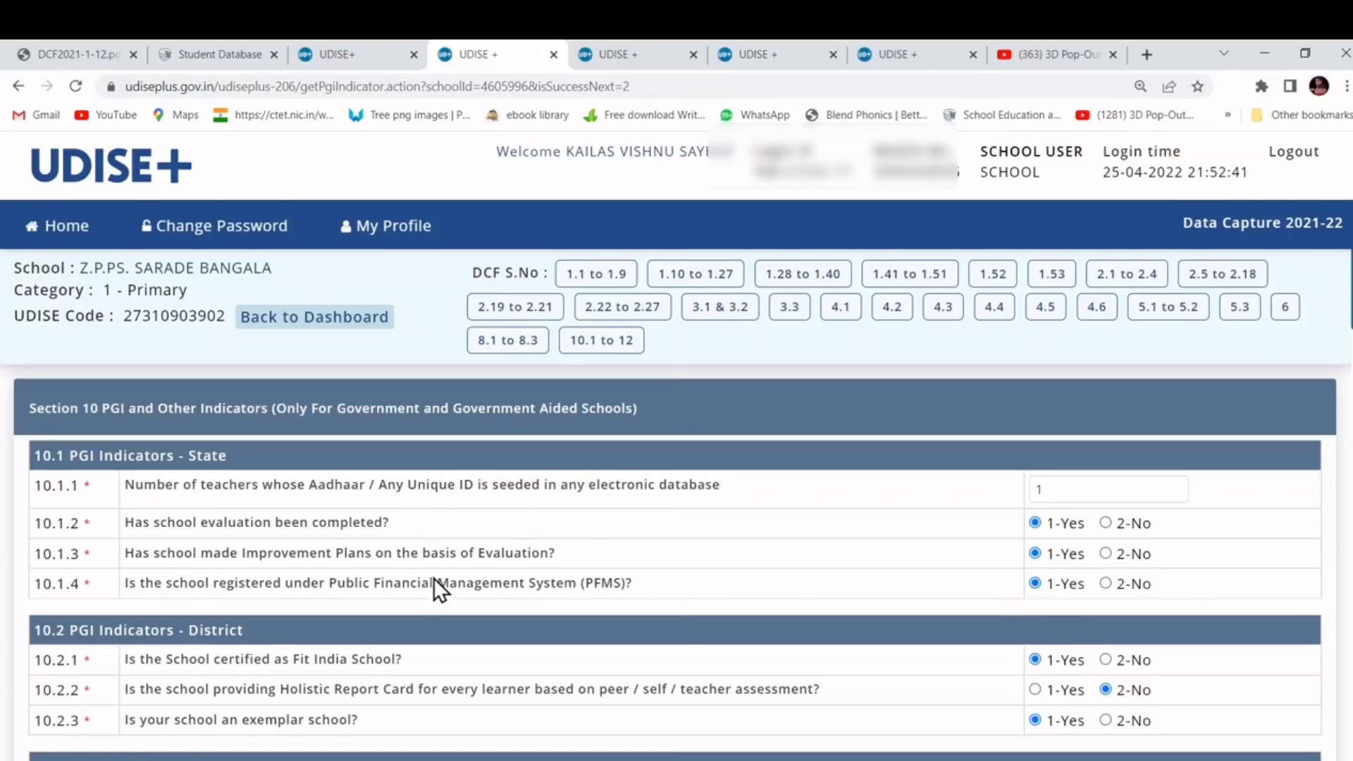
- Review the PGI indicator, school safety and gifted children answers in sections 10 to 12 and save them
scroll(433, 584, down, 2)
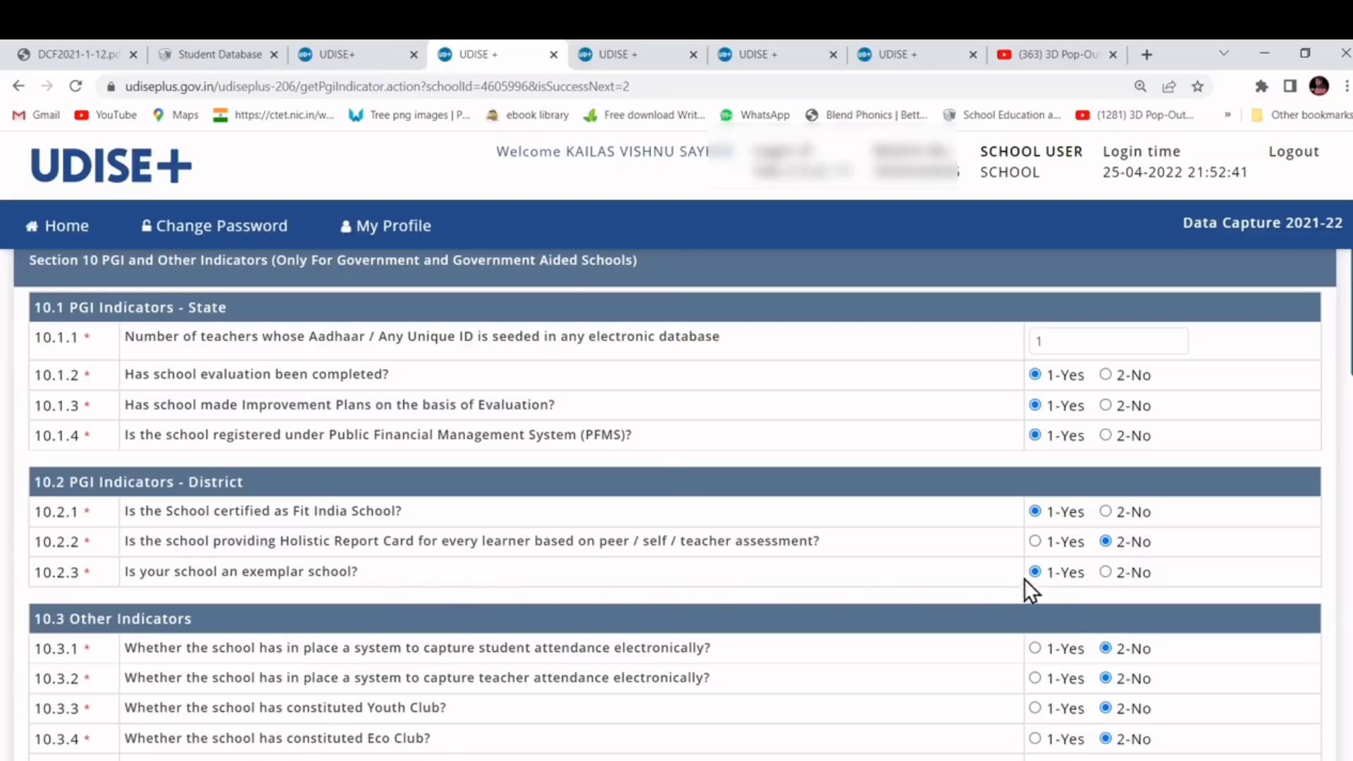
scroll(1093, 577, down, 4)
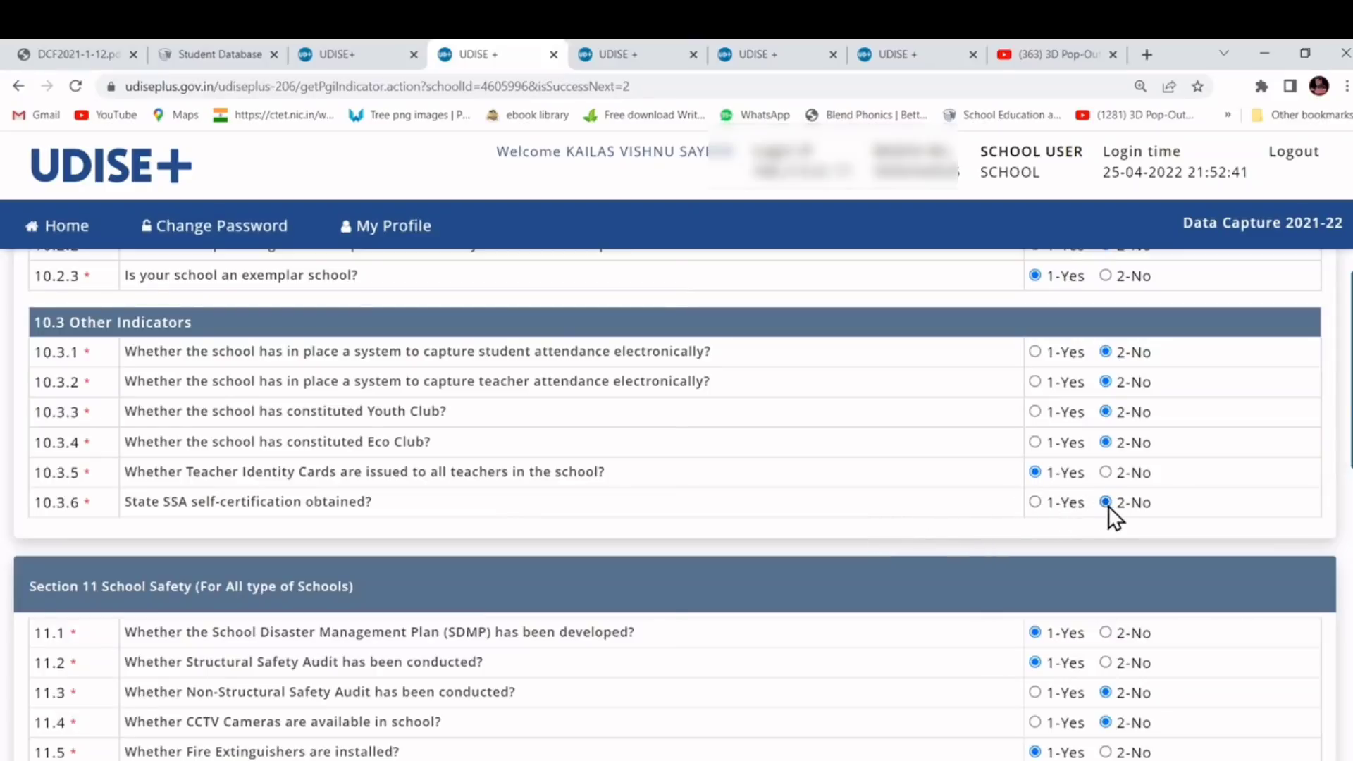
scroll(839, 522, down, 2)
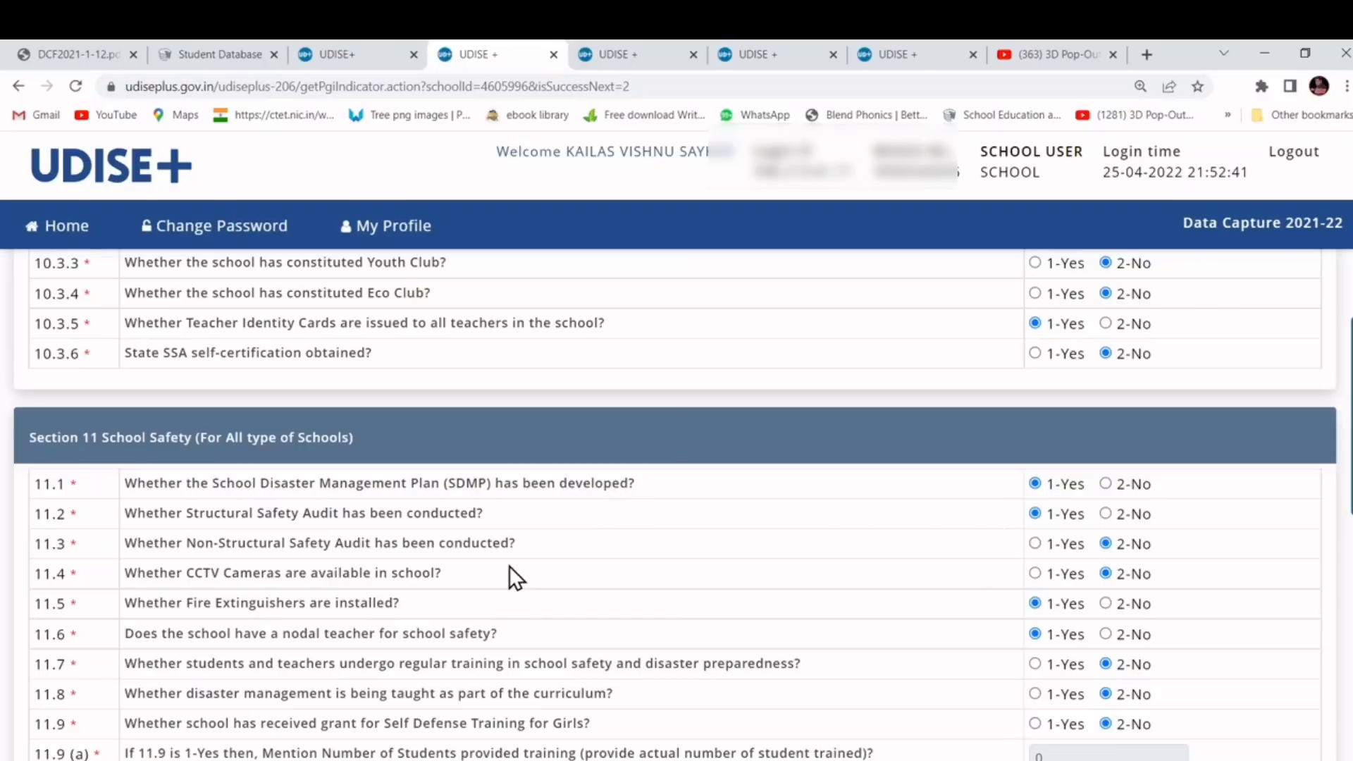
scroll(502, 611, down, 2)
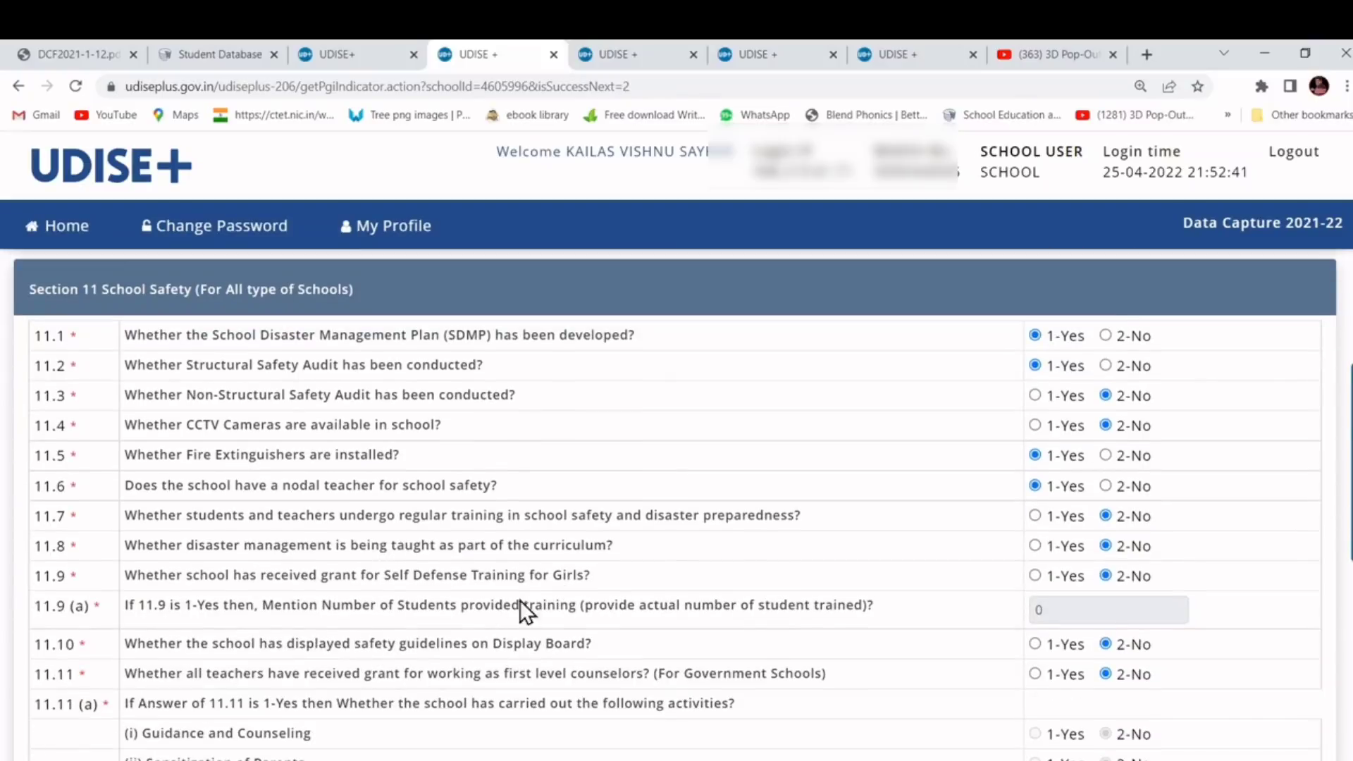
scroll(890, 559, down, 2)
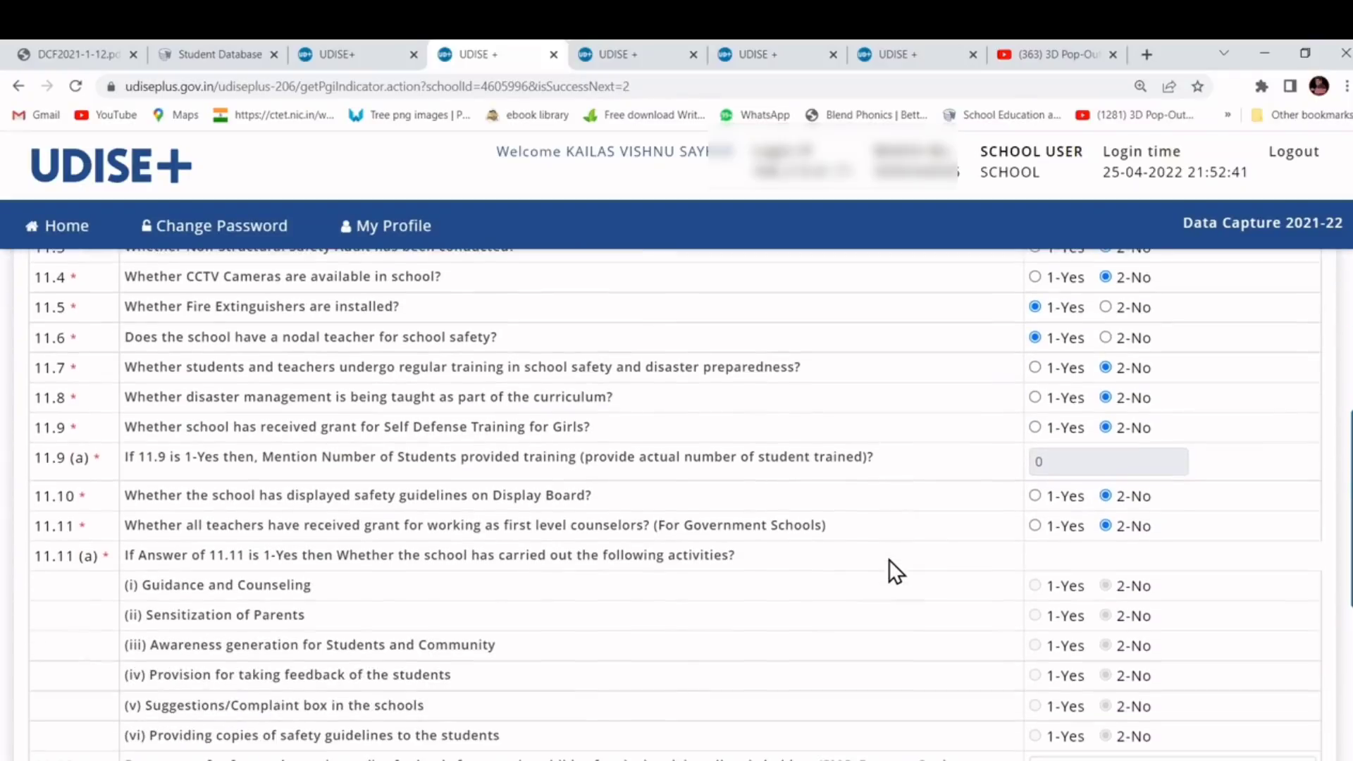
scroll(889, 560, down, 4)
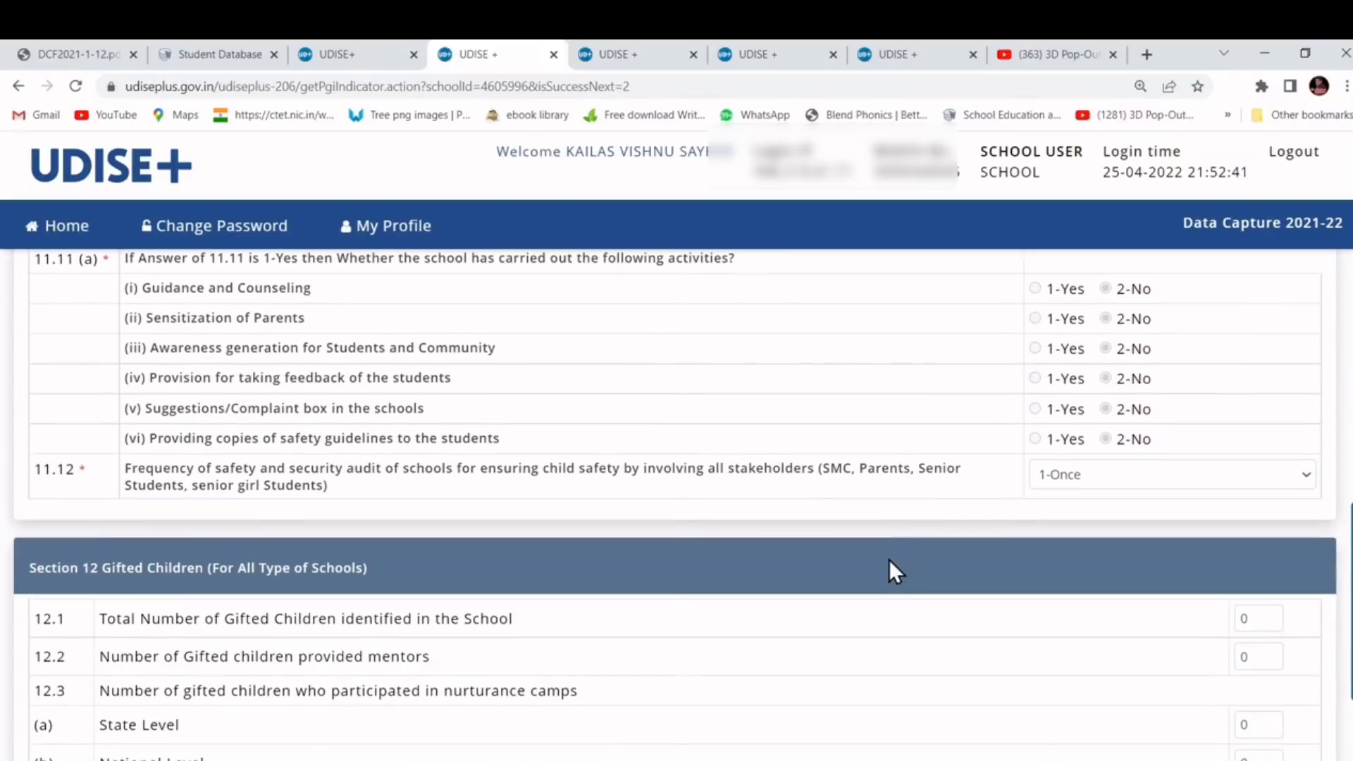
scroll(242, 623, down, 2)
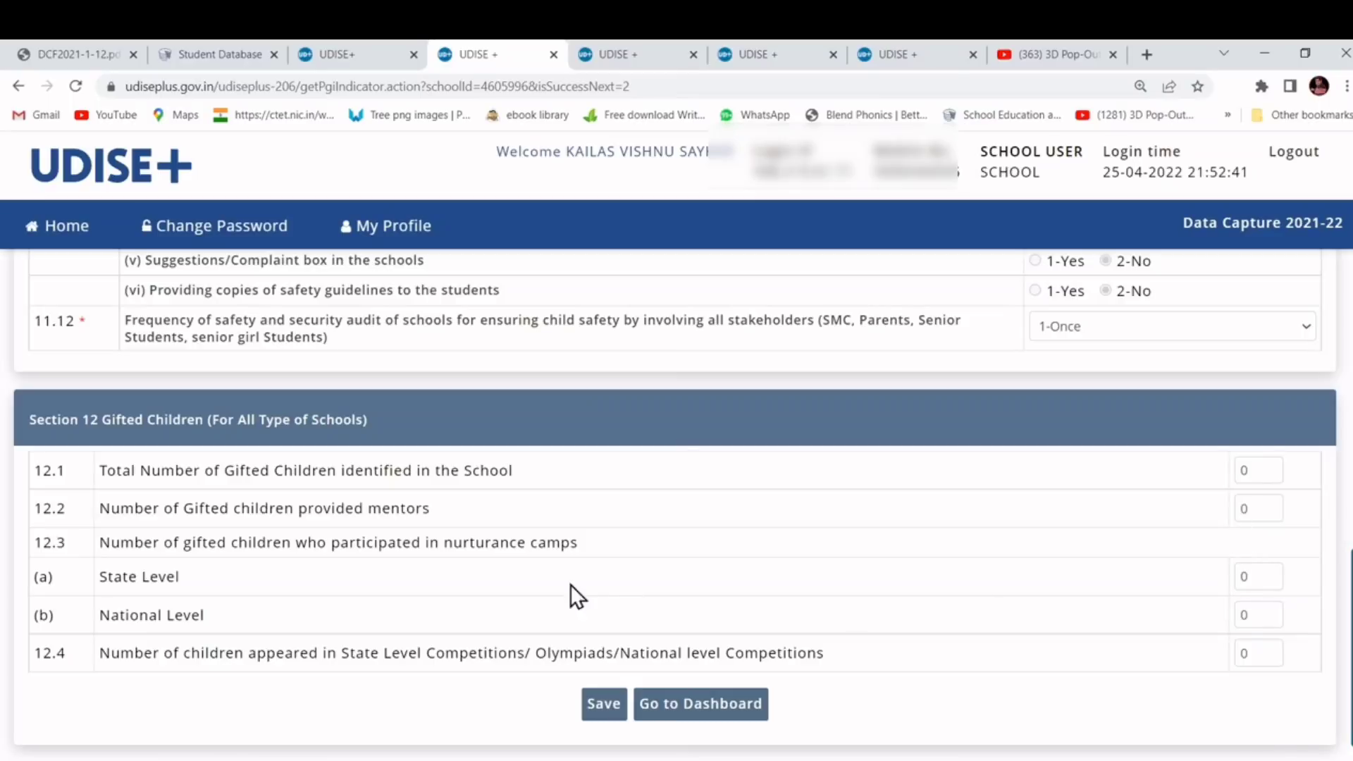
click(604, 703)
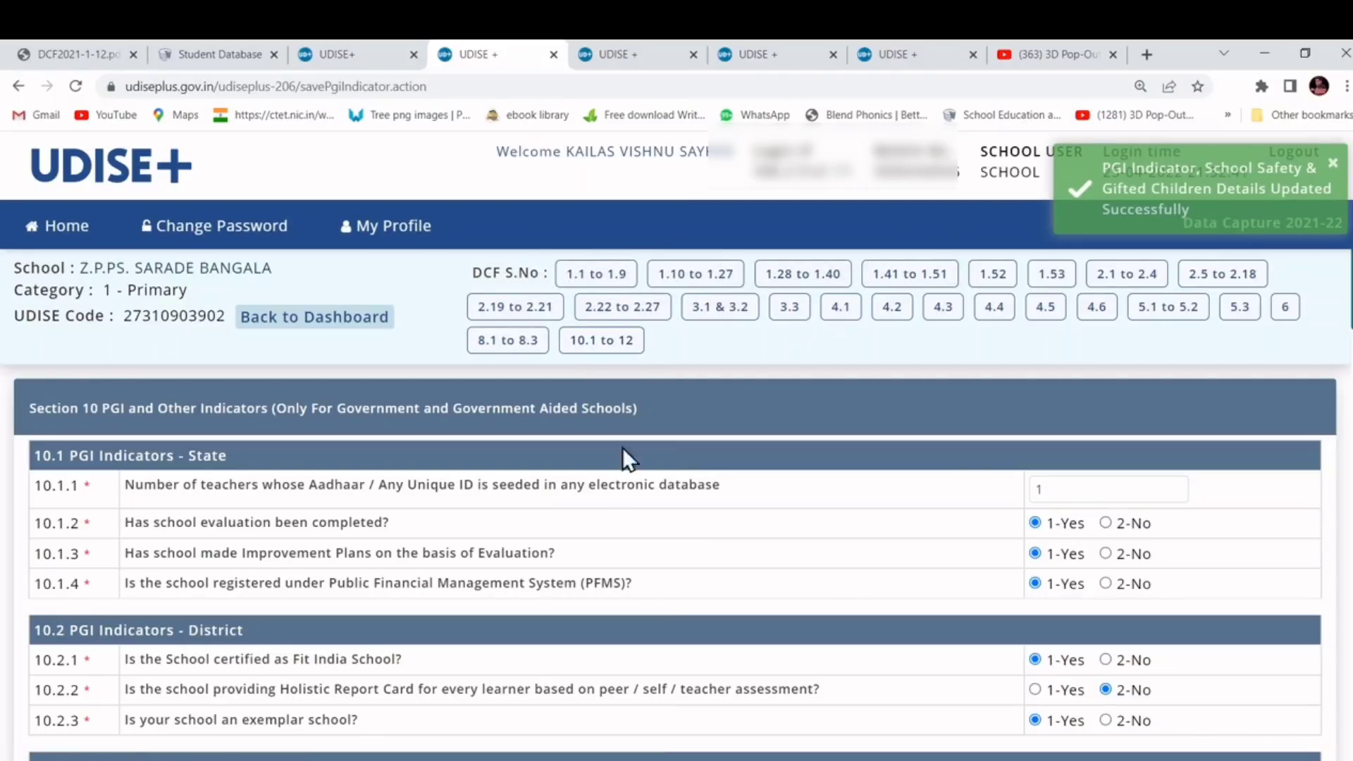
- Look over the saved sections 10 to 12, then return to the dashboard and check the status of each form
scroll(845, 504, down, 15)
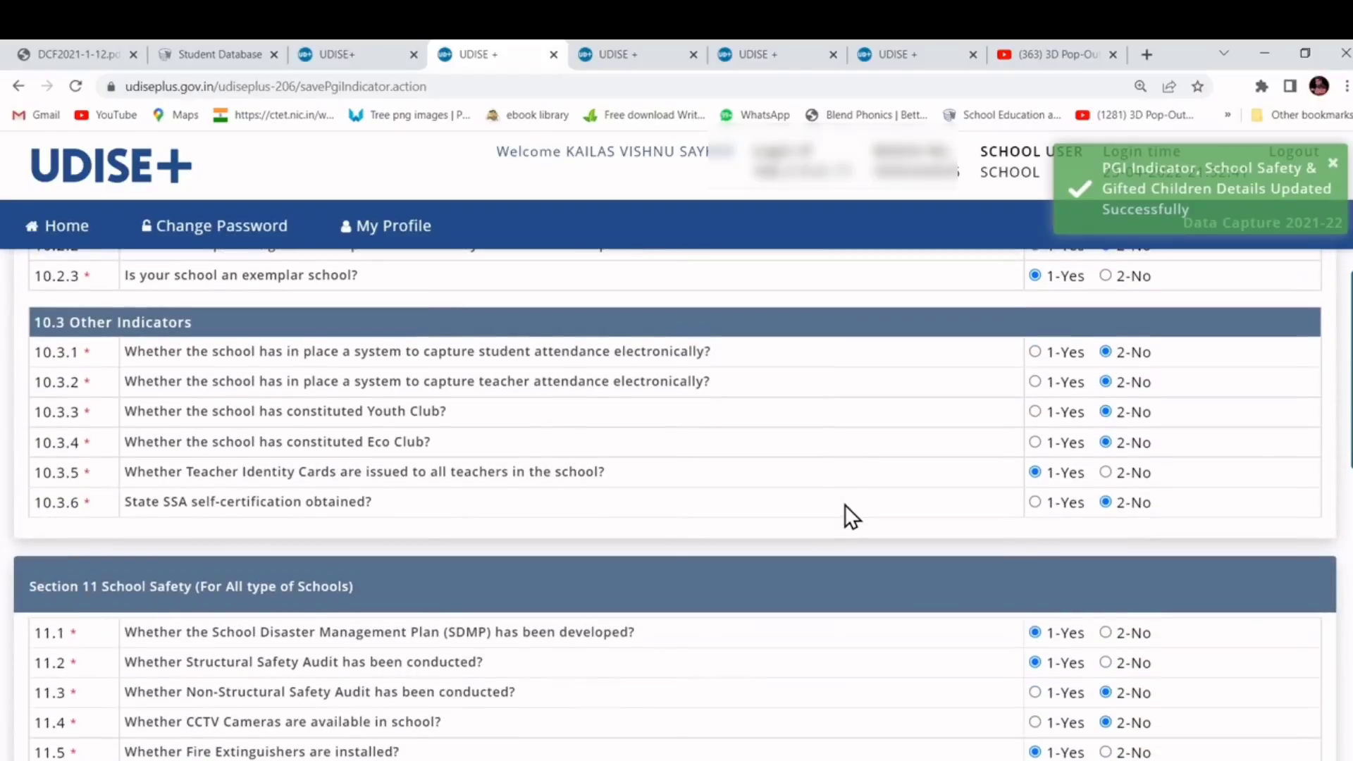
scroll(845, 505, up, 15)
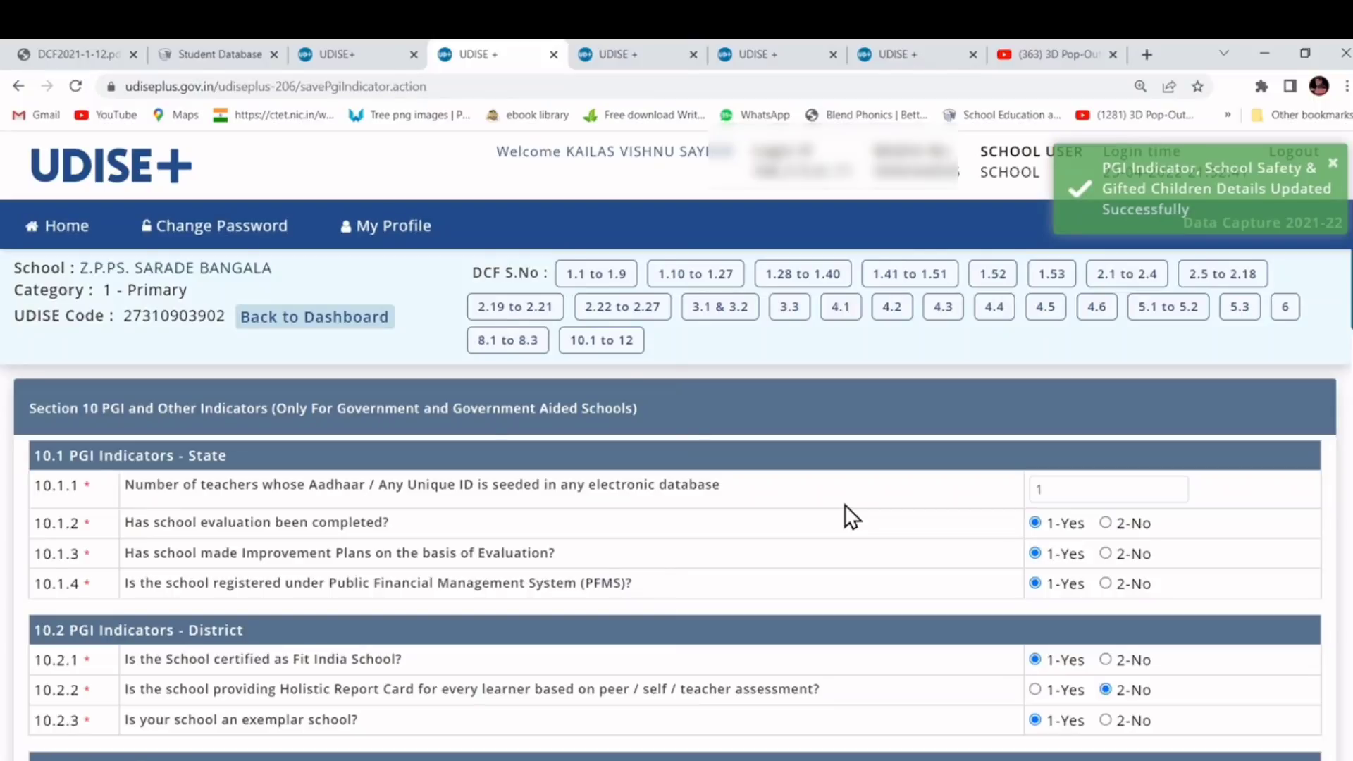
scroll(845, 505, down, 10)
scroll(844, 505, down, 5)
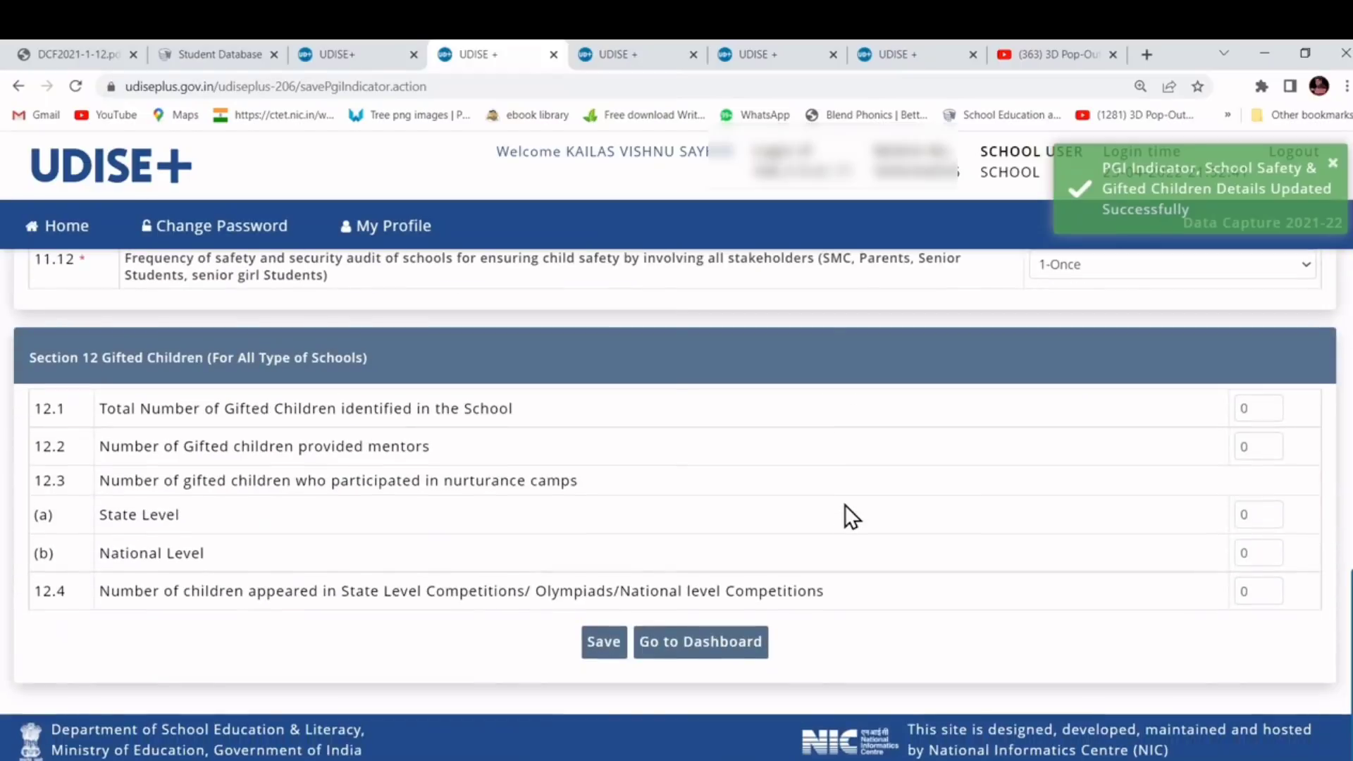
click(688, 645)
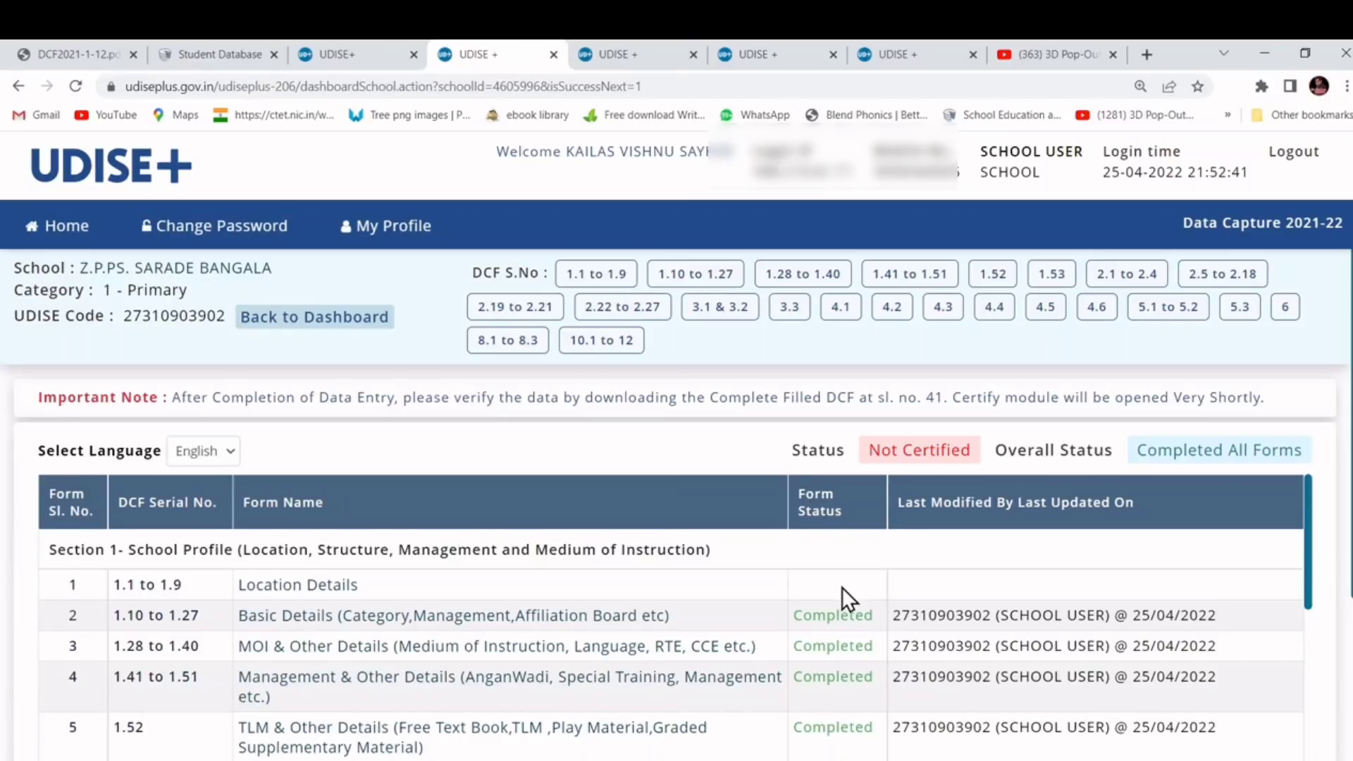
scroll(842, 586, down, 10)
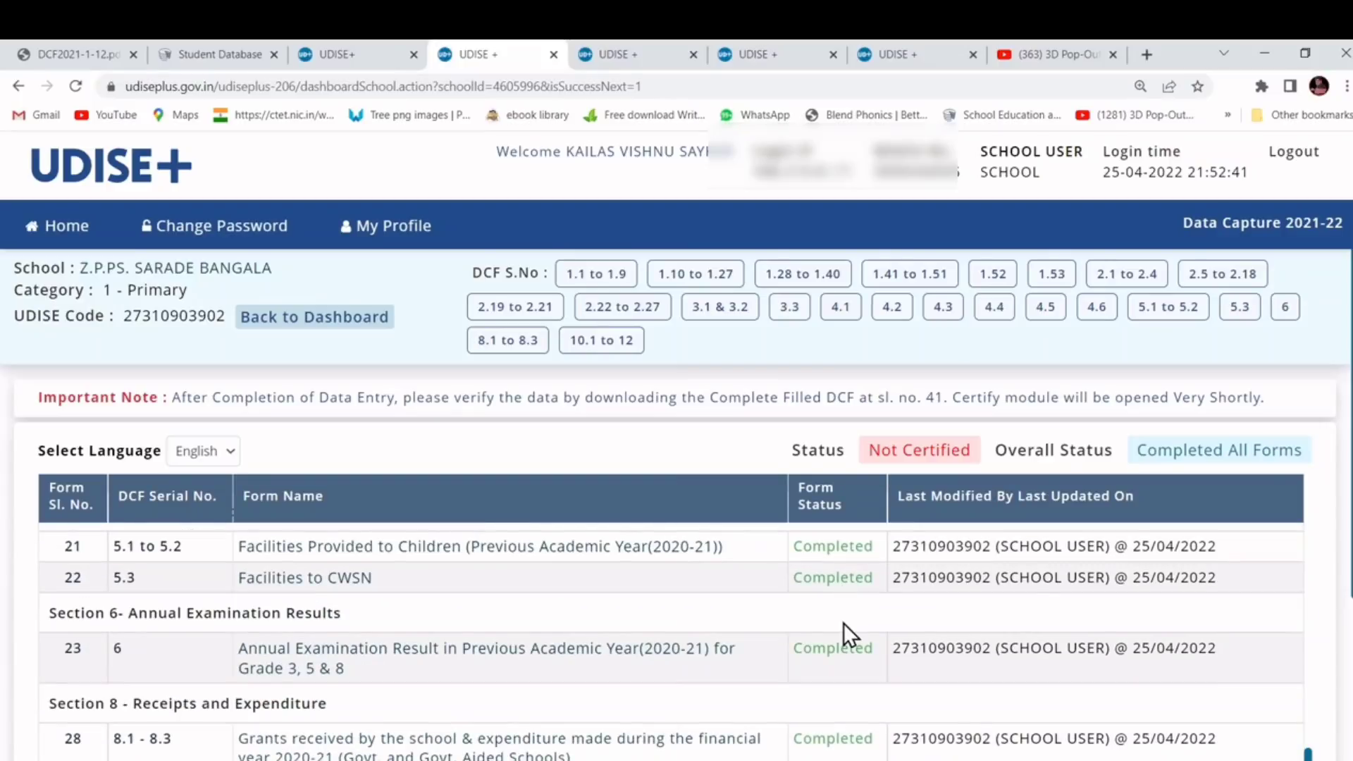
- Reopen the section 6 annual examination results from the form list and save them again
click(476, 661)
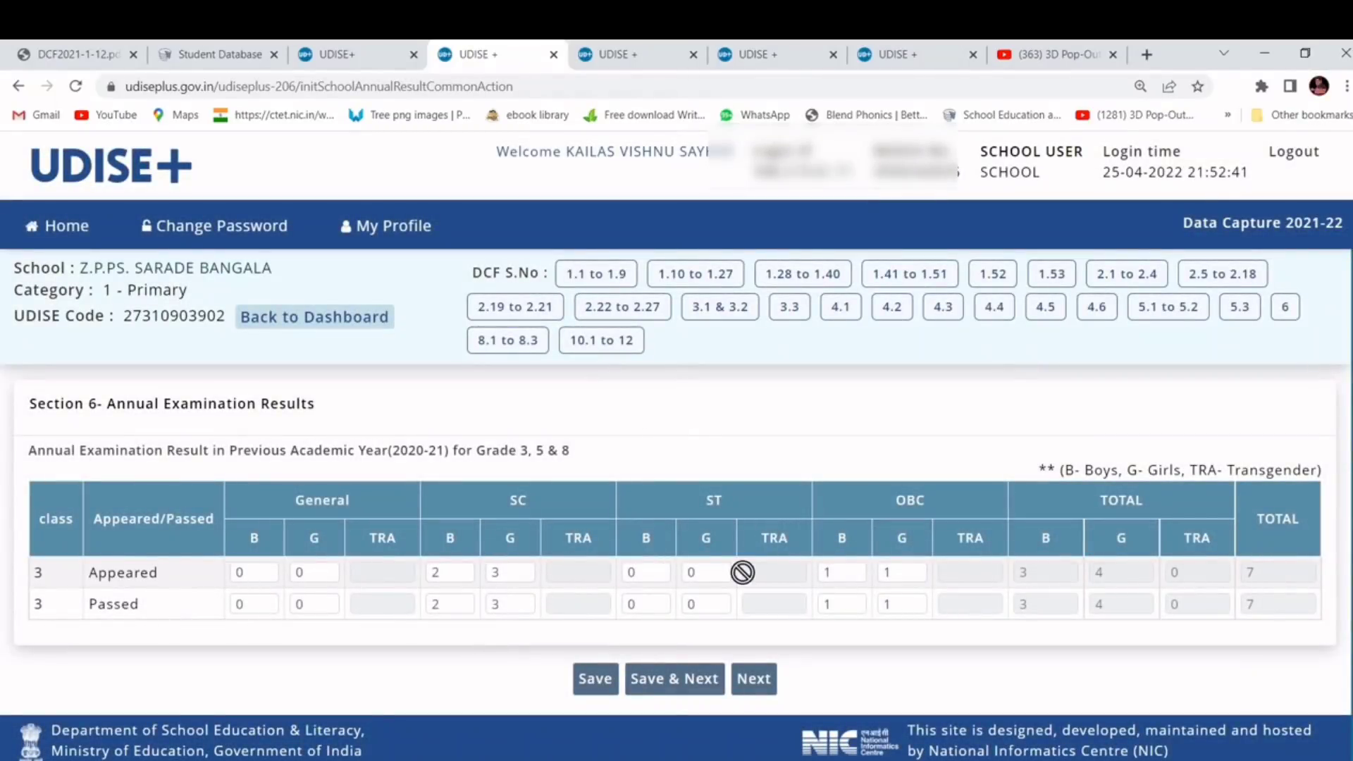
click(606, 671)
click(688, 681)
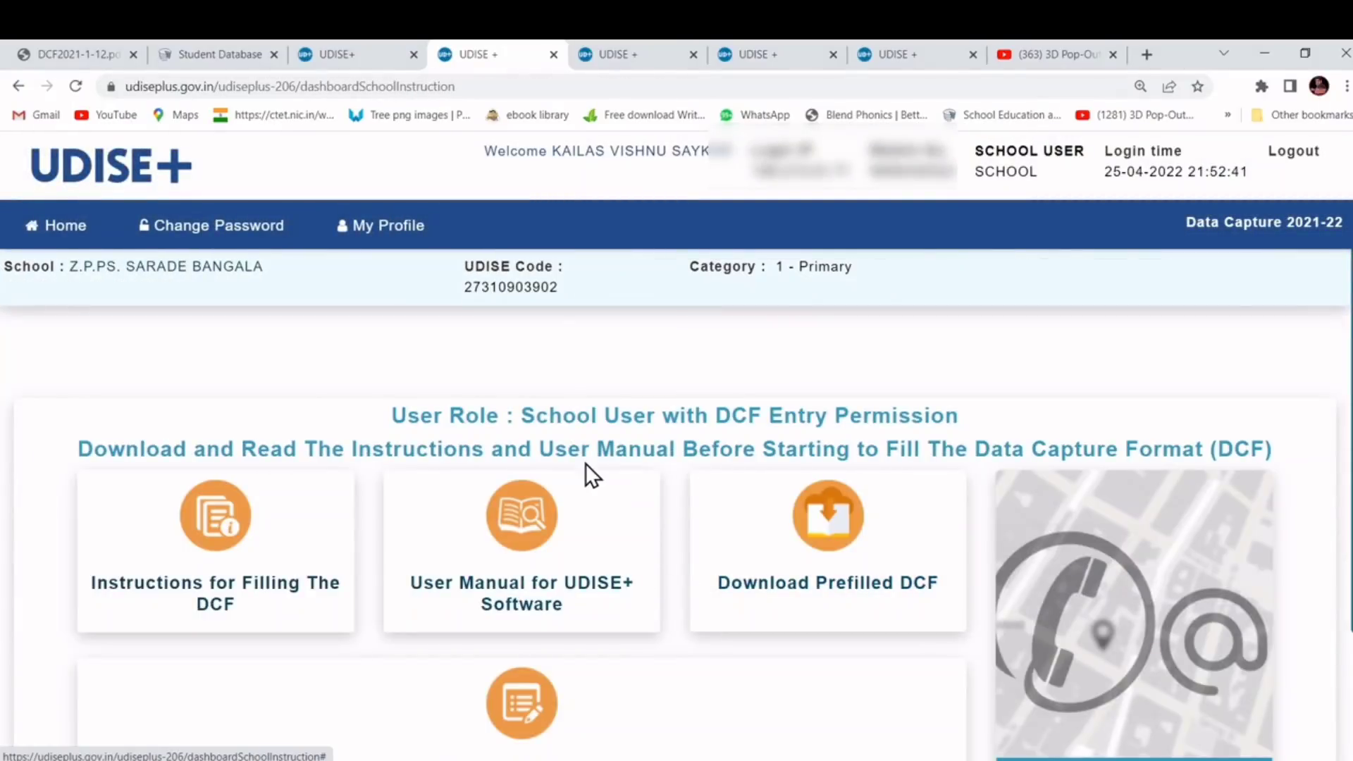
- Reopen the DCF form list from the home page and check every form's status down to Comparison and Certify Data
scroll(589, 493, down, 2)
click(595, 608)
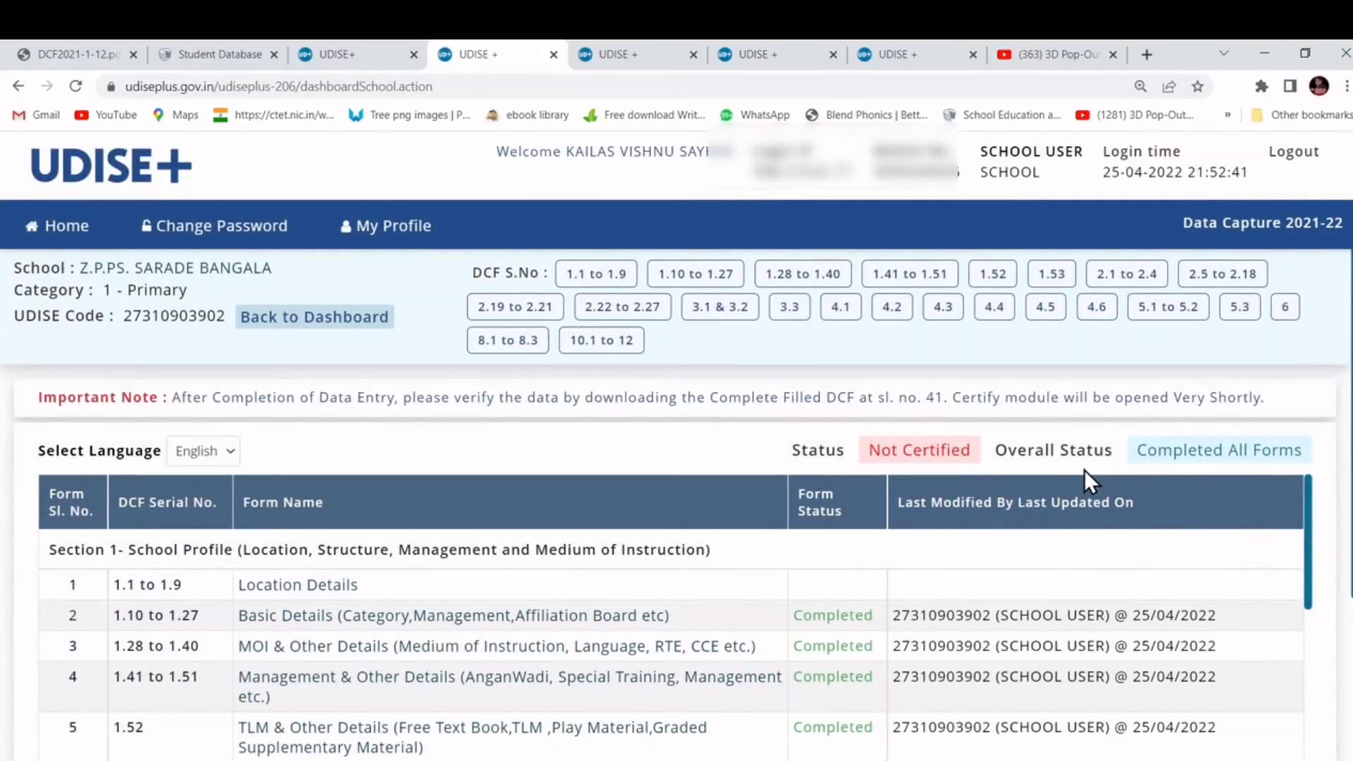
scroll(1084, 470, down, 3)
scroll(538, 530, down, 10)
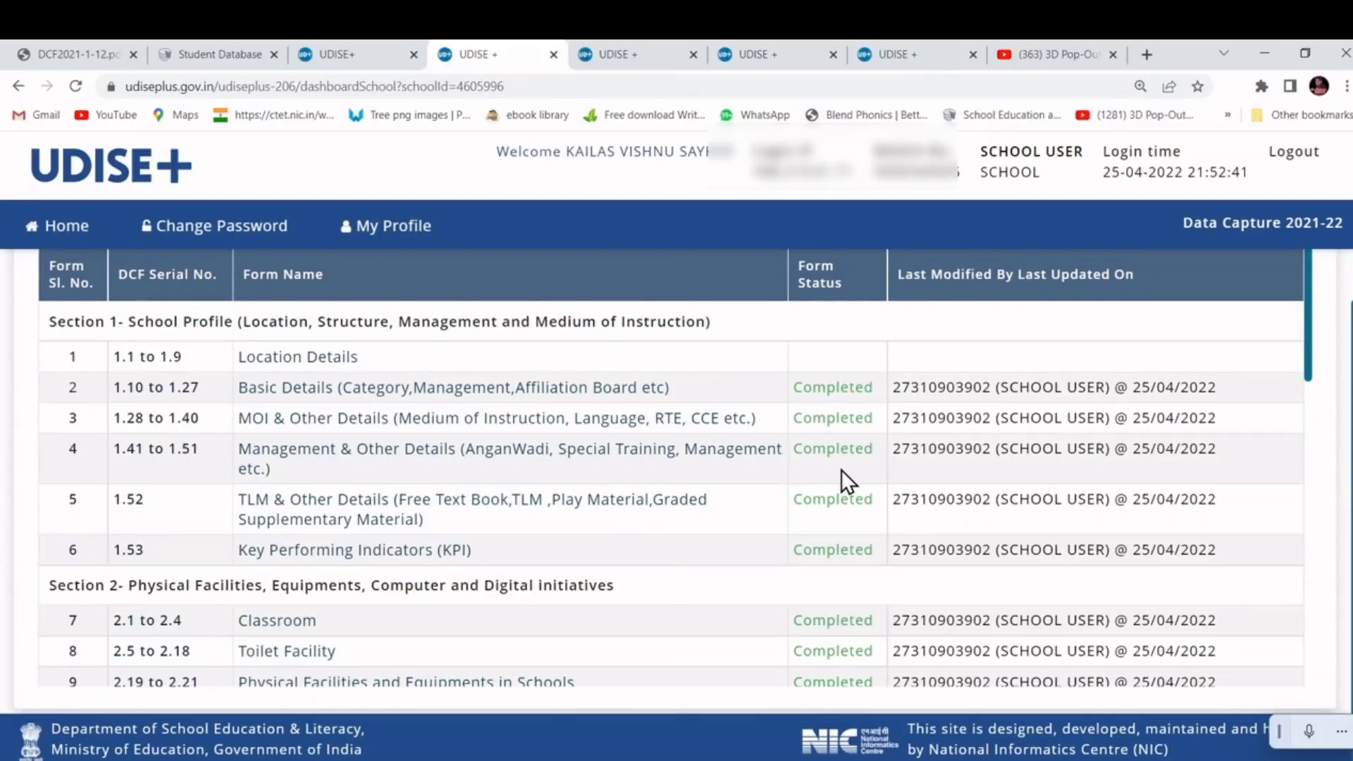
scroll(840, 470, down, 10)
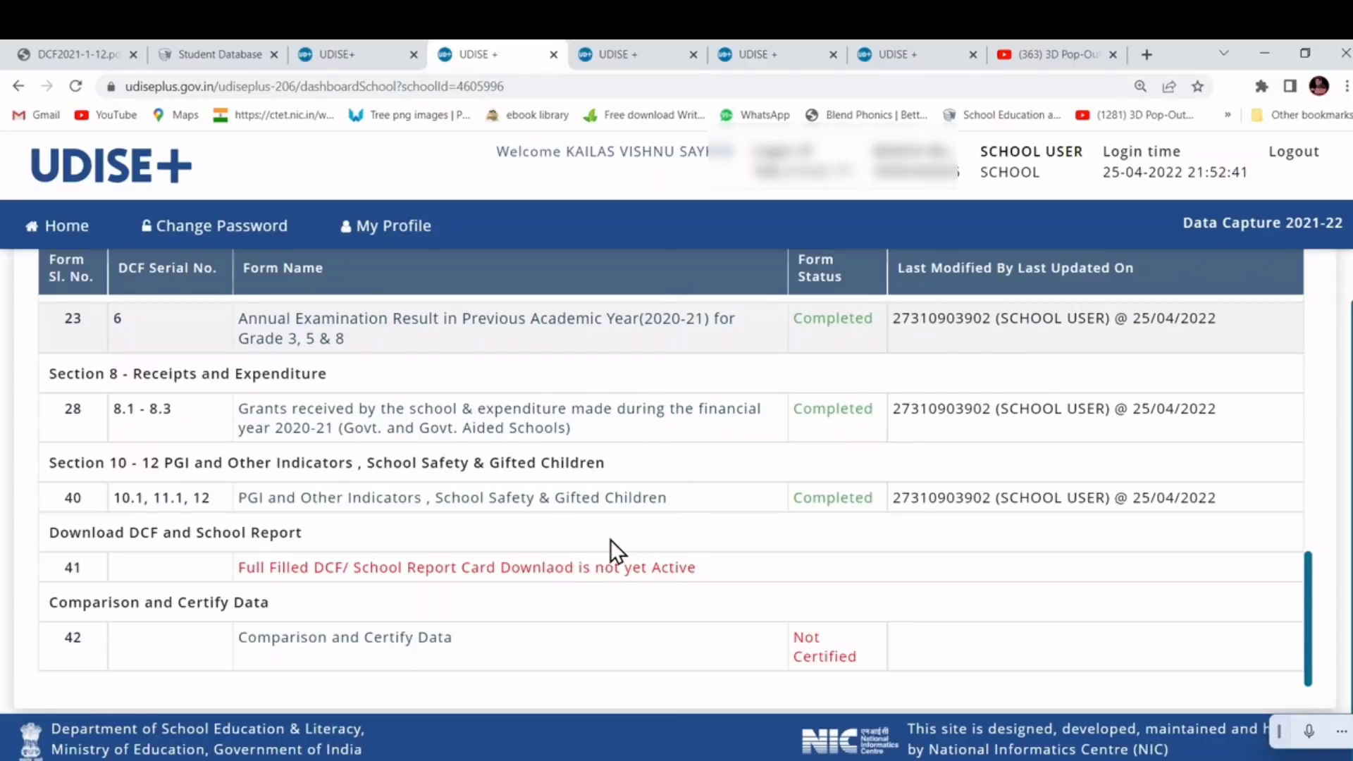
- Recheck the form statuses from section 4 onward and try to open Comparison and Certify Data
scroll(610, 530, up, 8)
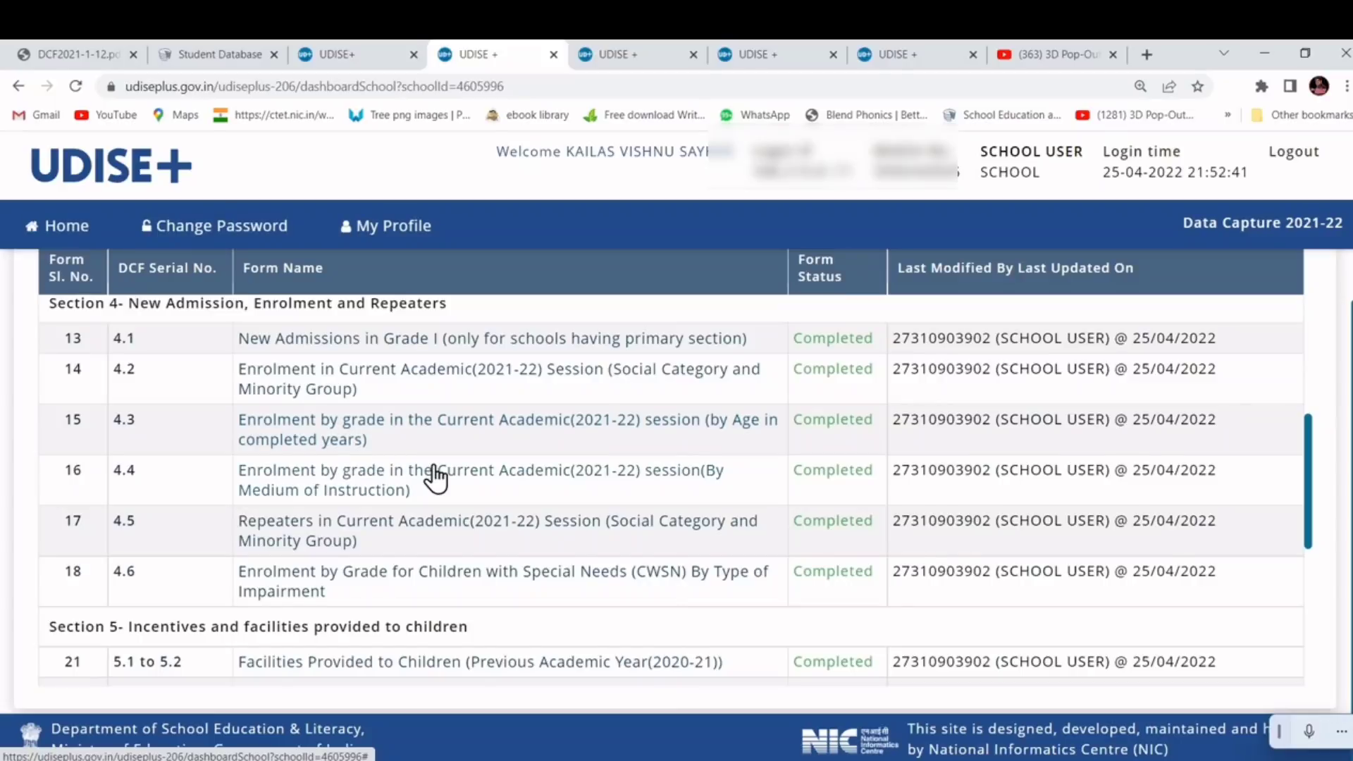
scroll(438, 477, down, 8)
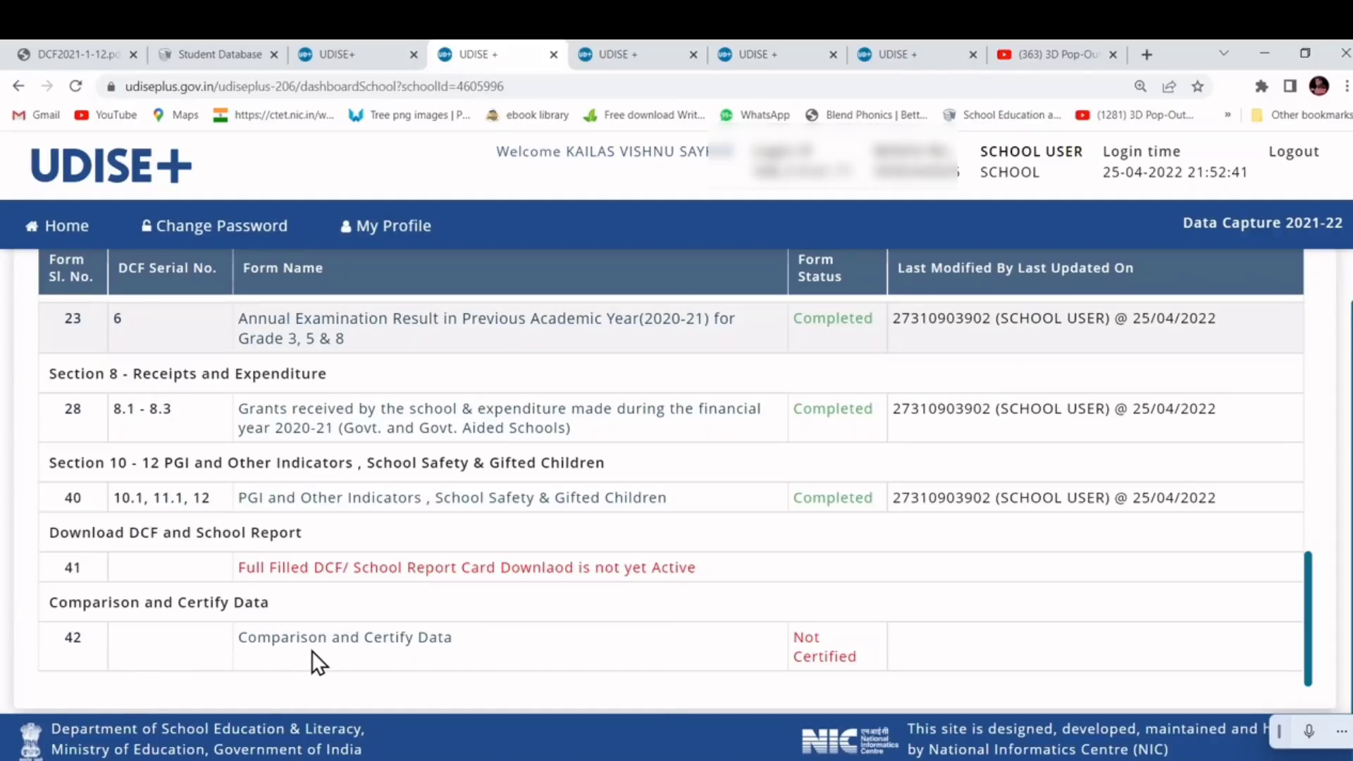
click(345, 640)
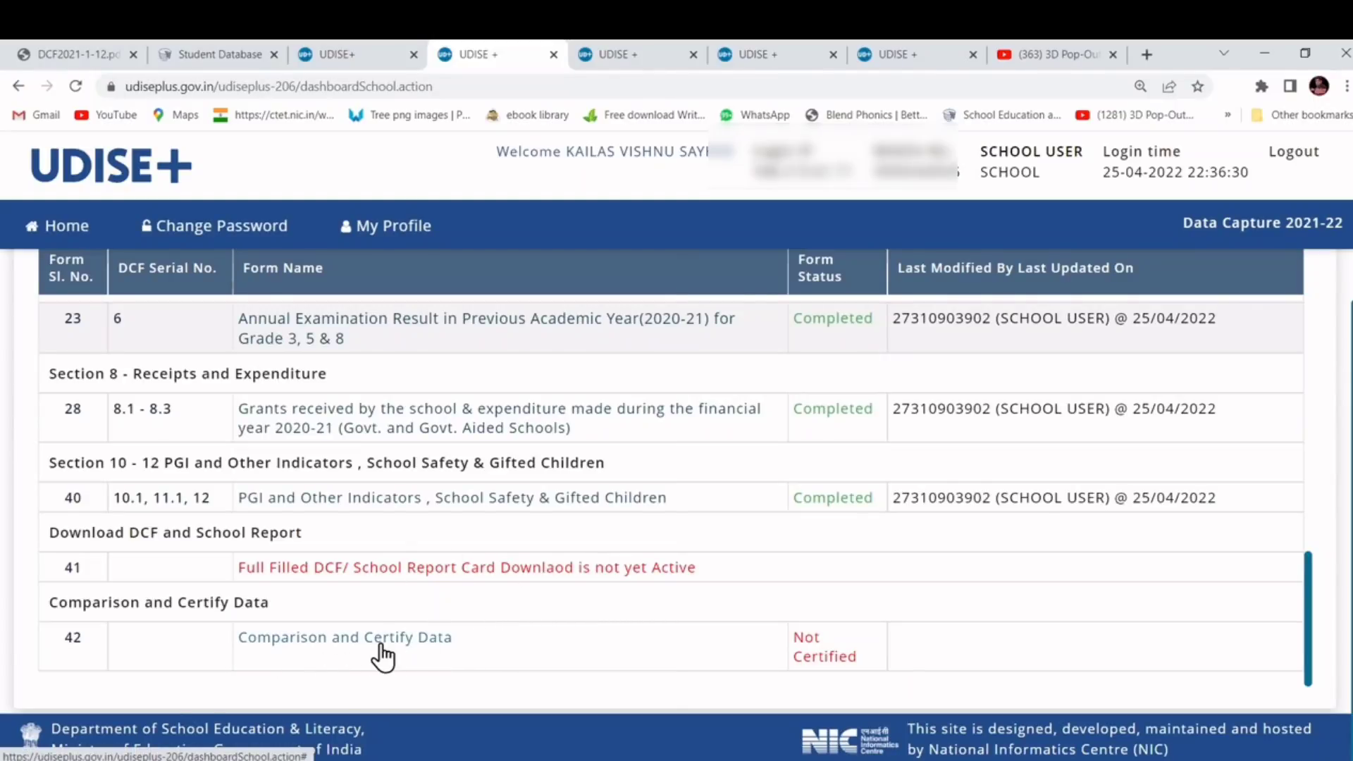
- Check the dashboard's important note, certification status and overall status, along with the form statuses from section 1 to Comparison and Certify Data
scroll(689, 571, up, 10)
scroll(688, 574, up, 5)
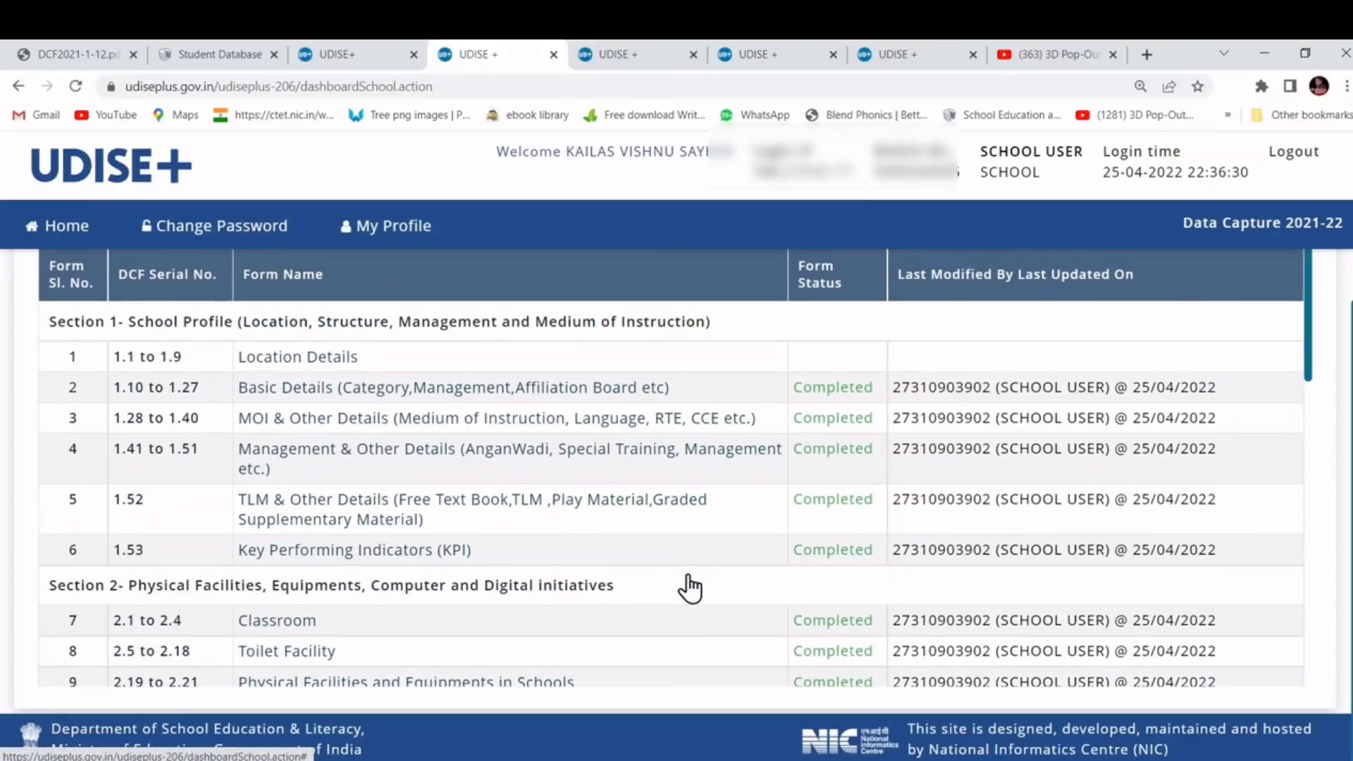
scroll(689, 585, up, 3)
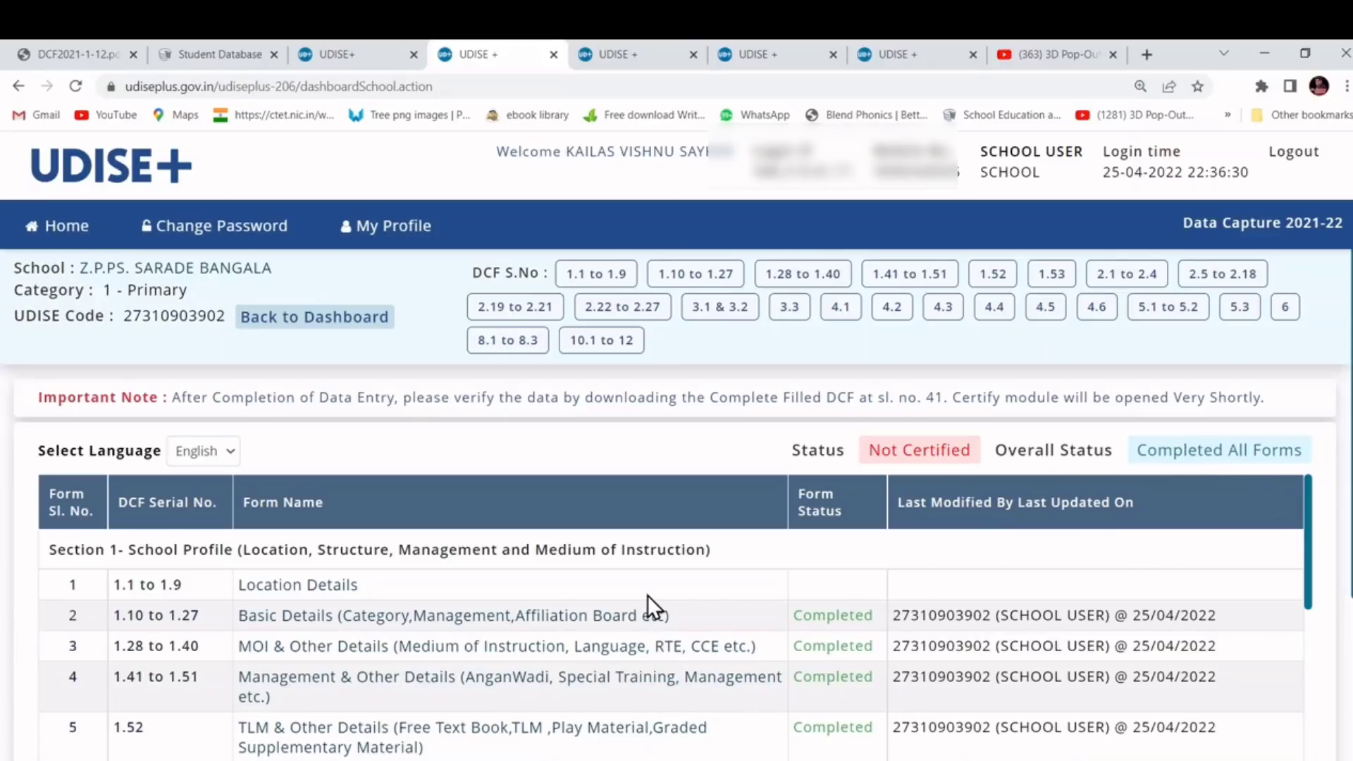
scroll(536, 533, down, 10)
scroll(535, 532, down, 3)
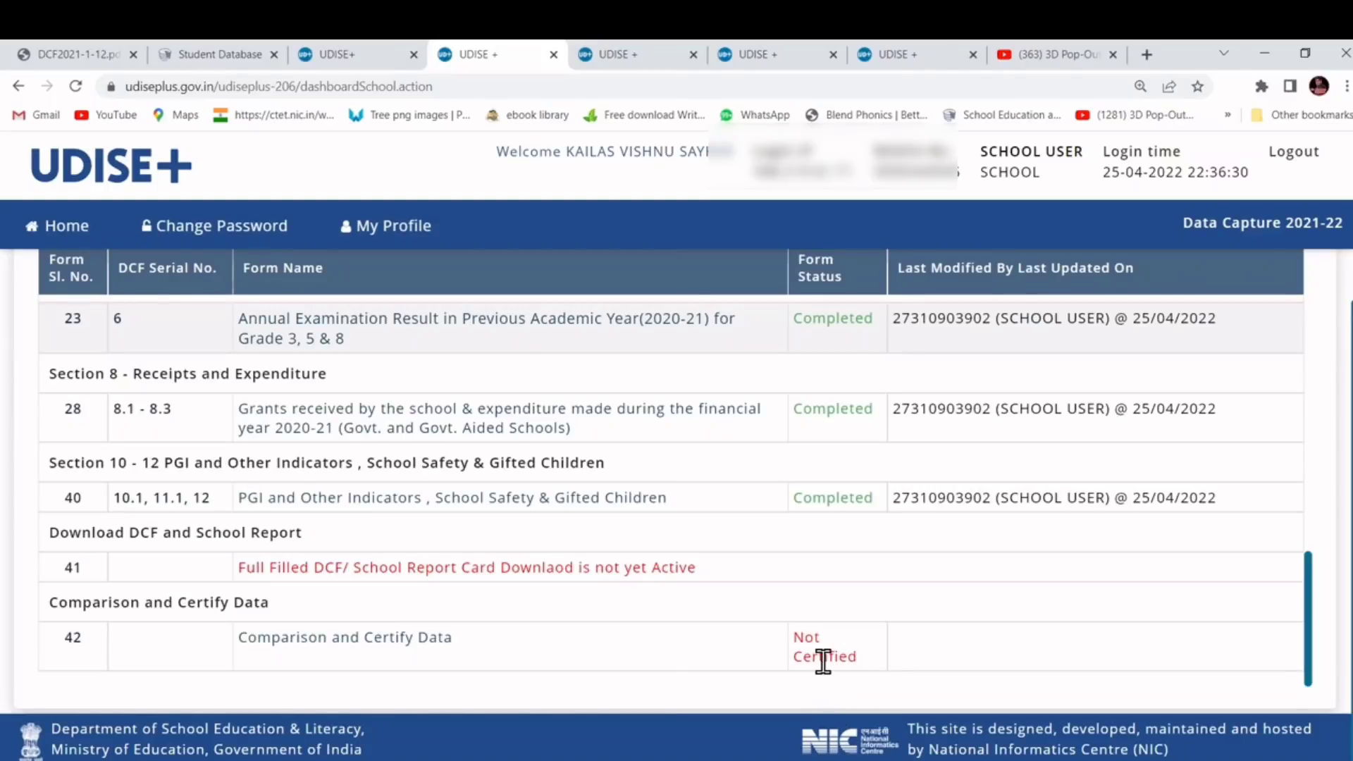
scroll(704, 585, up, 15)
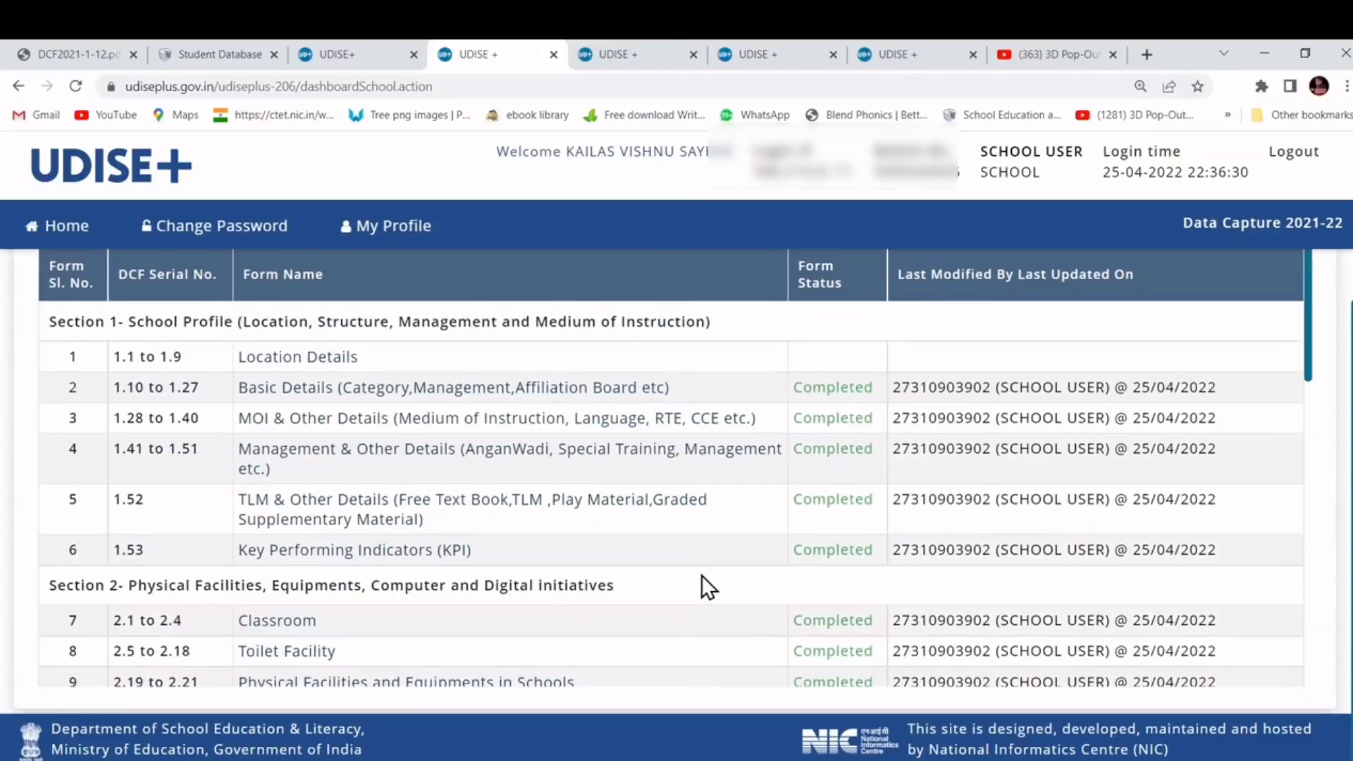
scroll(700, 575, up, 3)
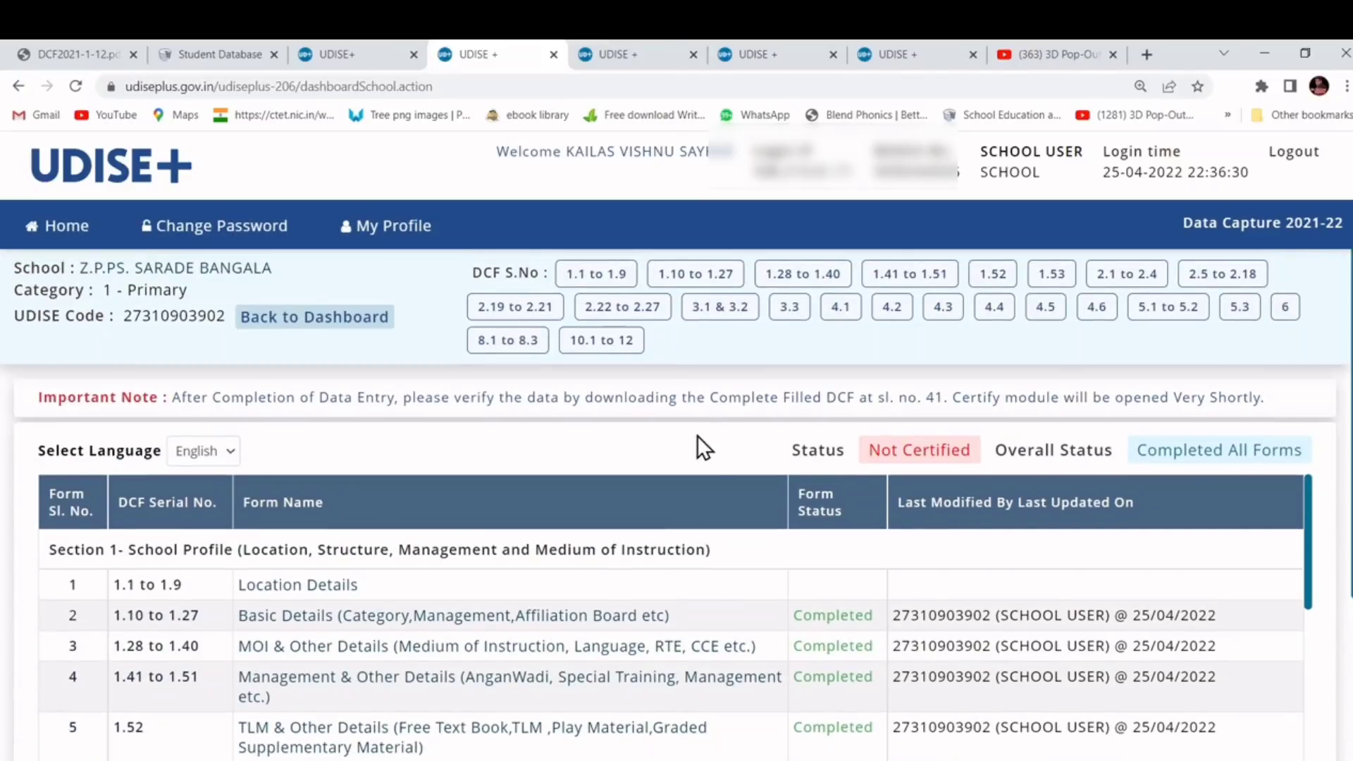